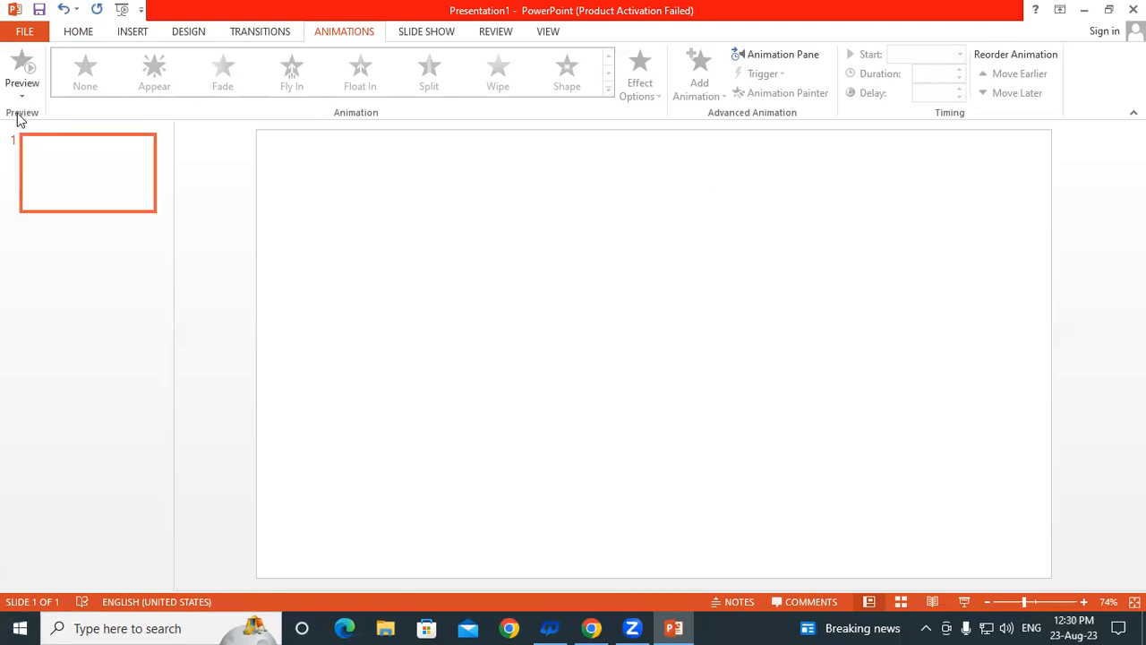
Insert a text box in the upper-left area of the blank slide containing the text "Mouse"
left_click(83, 34)
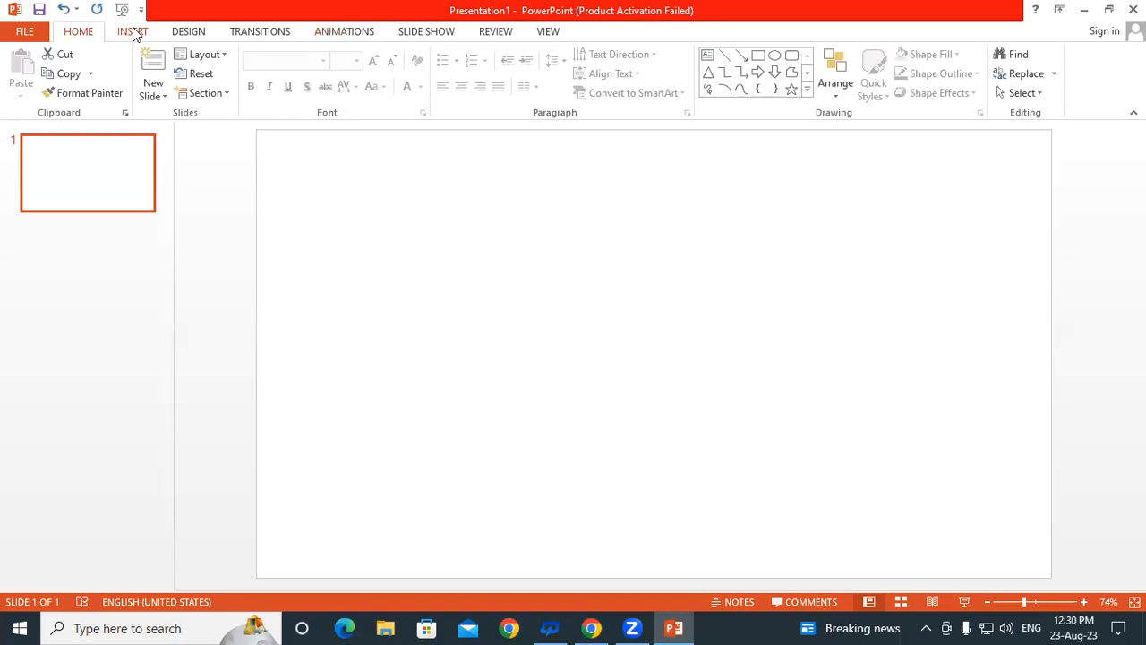
left_click(133, 33)
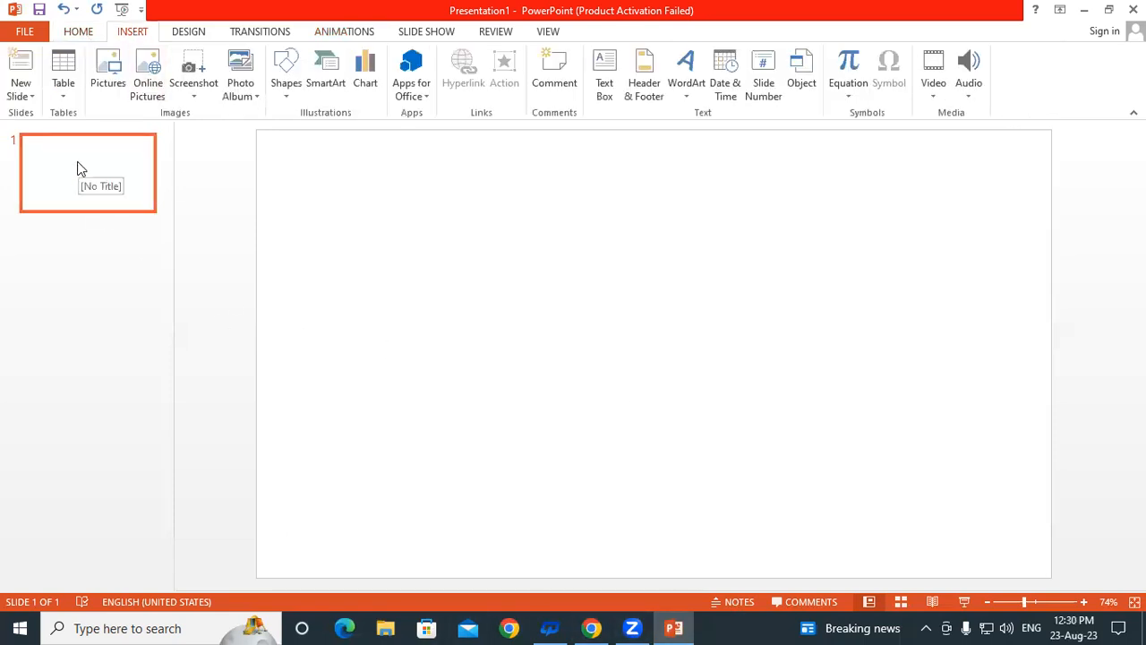
left_click(613, 68)
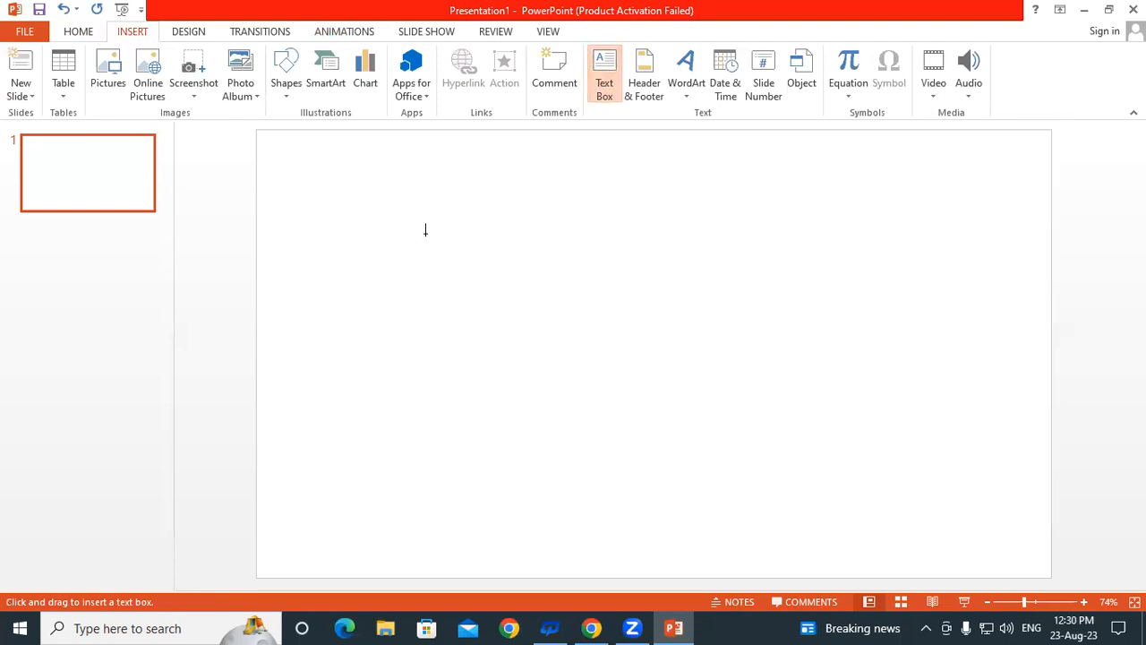
left_click_drag(326, 199, 528, 239)
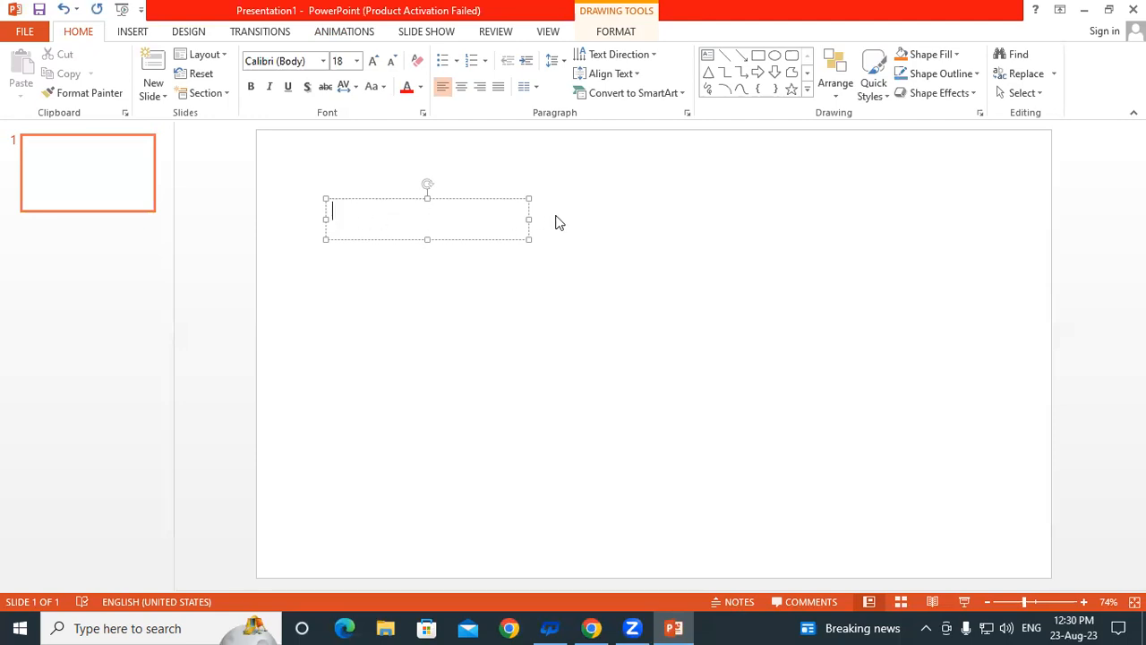
type("Mouse")
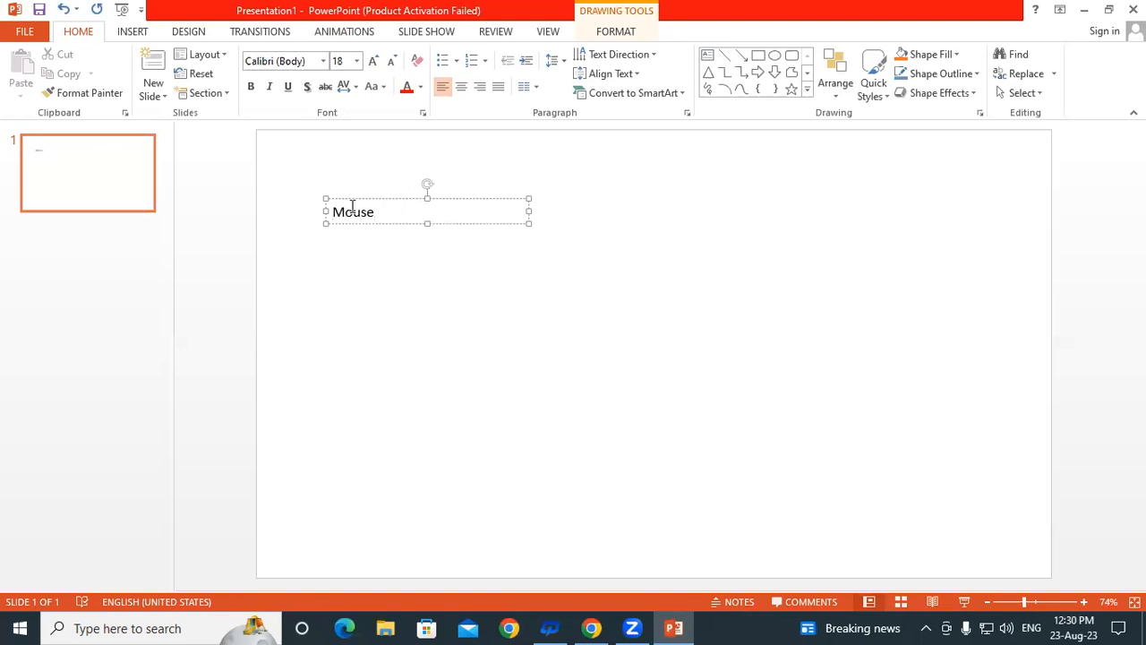
Make the "Mouse" text bold at 44 pt and move its box into the slide's upper-left corner
left_click_drag(332, 212, 383, 215)
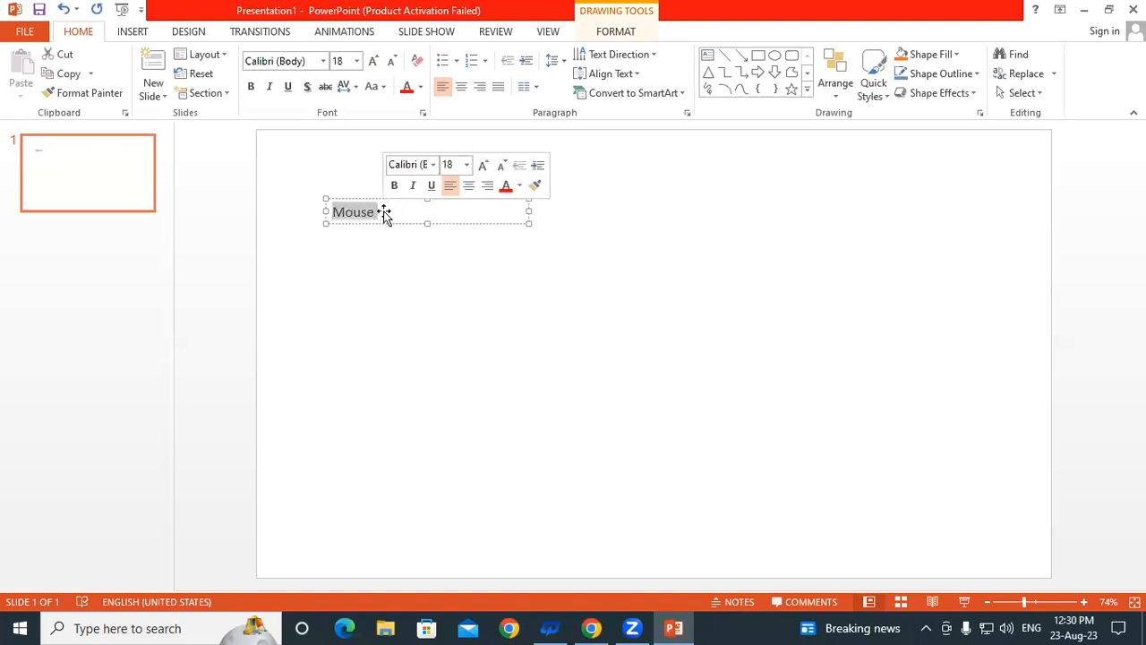
left_click(250, 86)
left_click(374, 62)
left_click(375, 63)
left_click(375, 63)
left_click(375, 63)
left_click(374, 63)
left_click(374, 63)
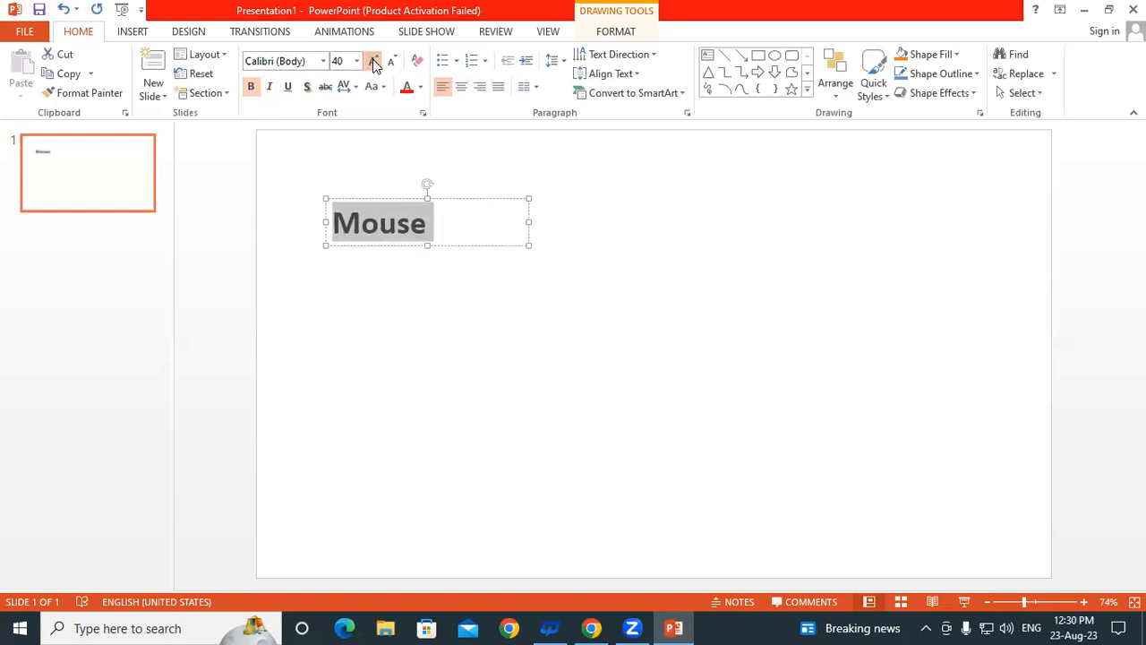
left_click(374, 62)
mouse_move(409, 254)
left_mouse_down()
mouse_move(397, 223)
mouse_move(358, 197)
left_mouse_up()
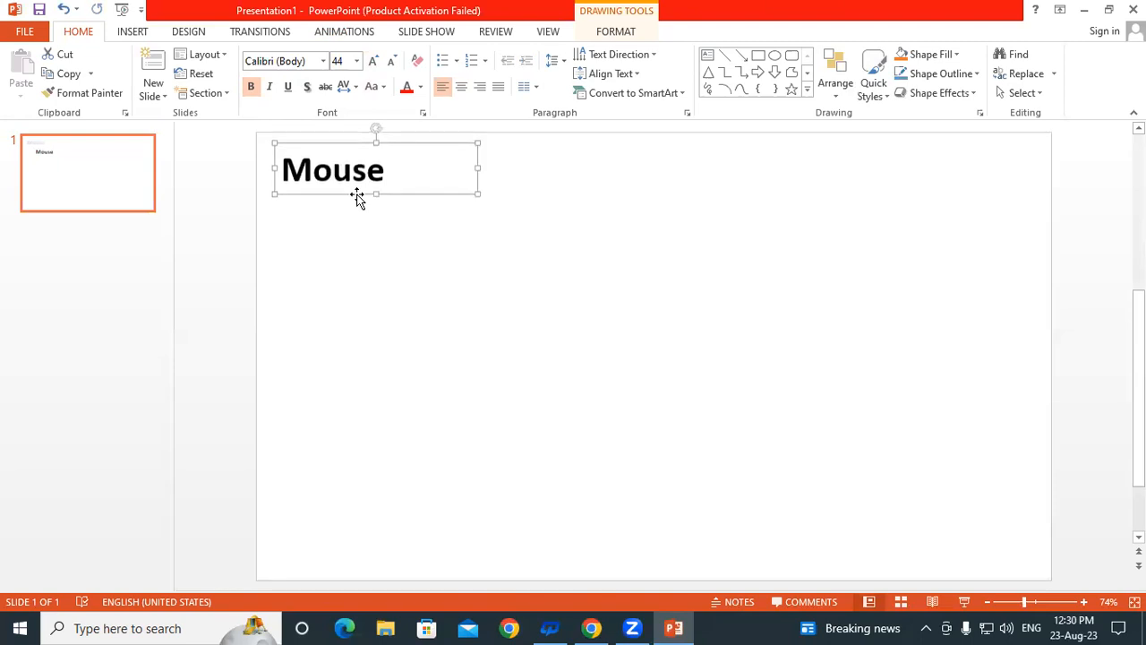
left_click(454, 257)
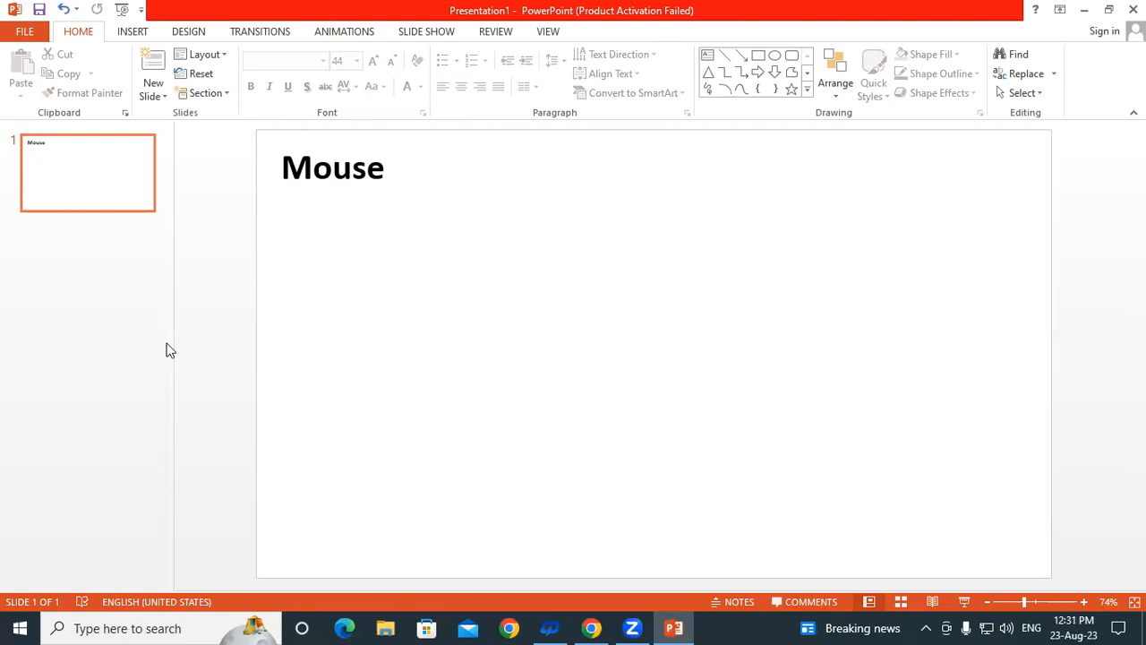
Switch to Chrome and search for "mouse images" in a new tab, showing only image results
left_click(592, 628)
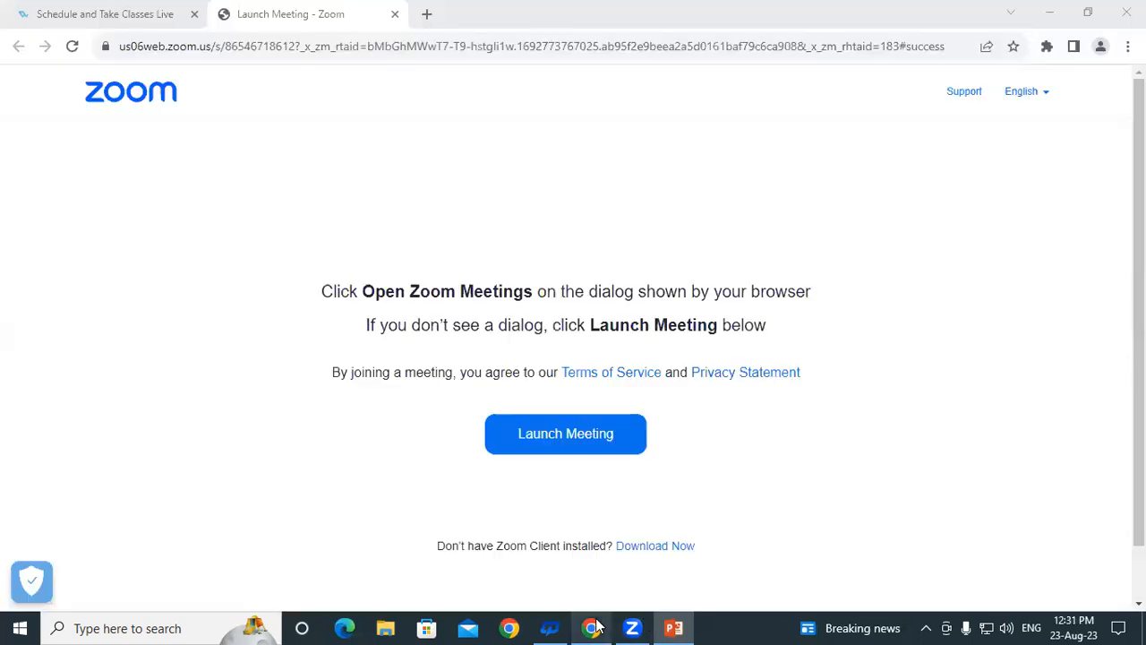
left_click(427, 15)
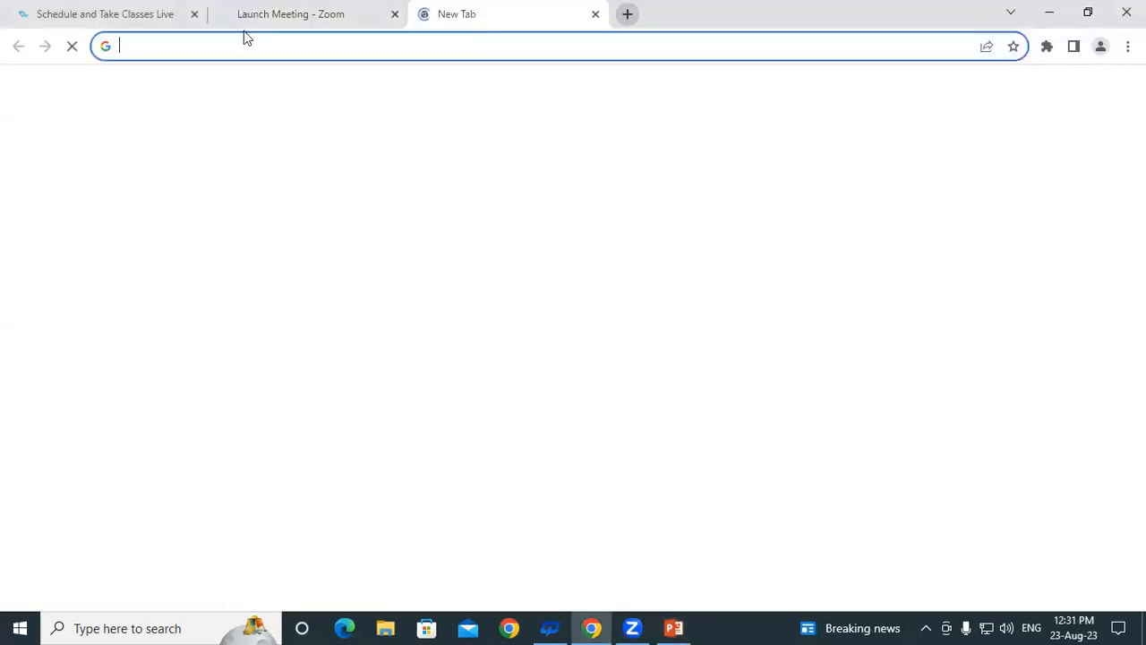
left_click(152, 52)
type("mo")
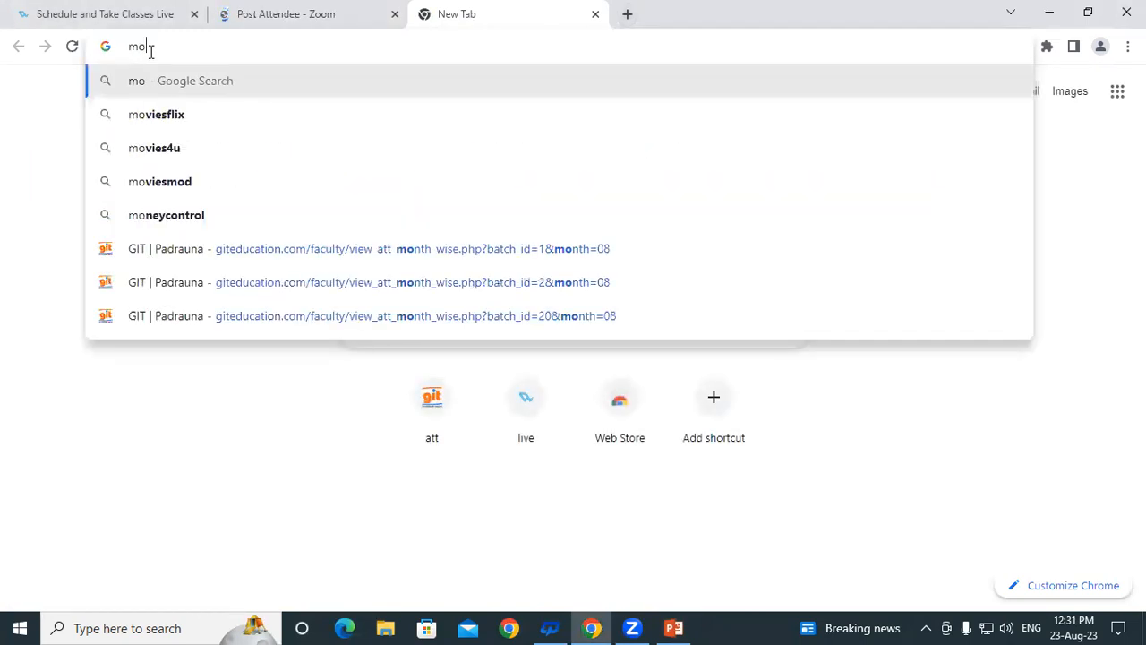
type("use images")
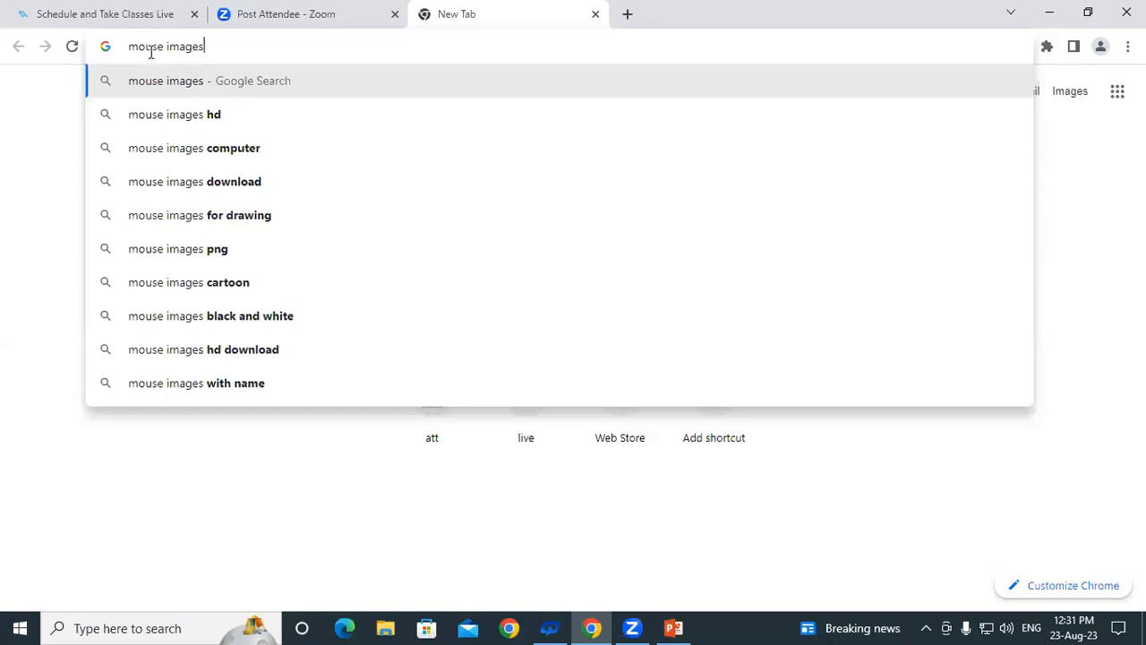
key("Return")
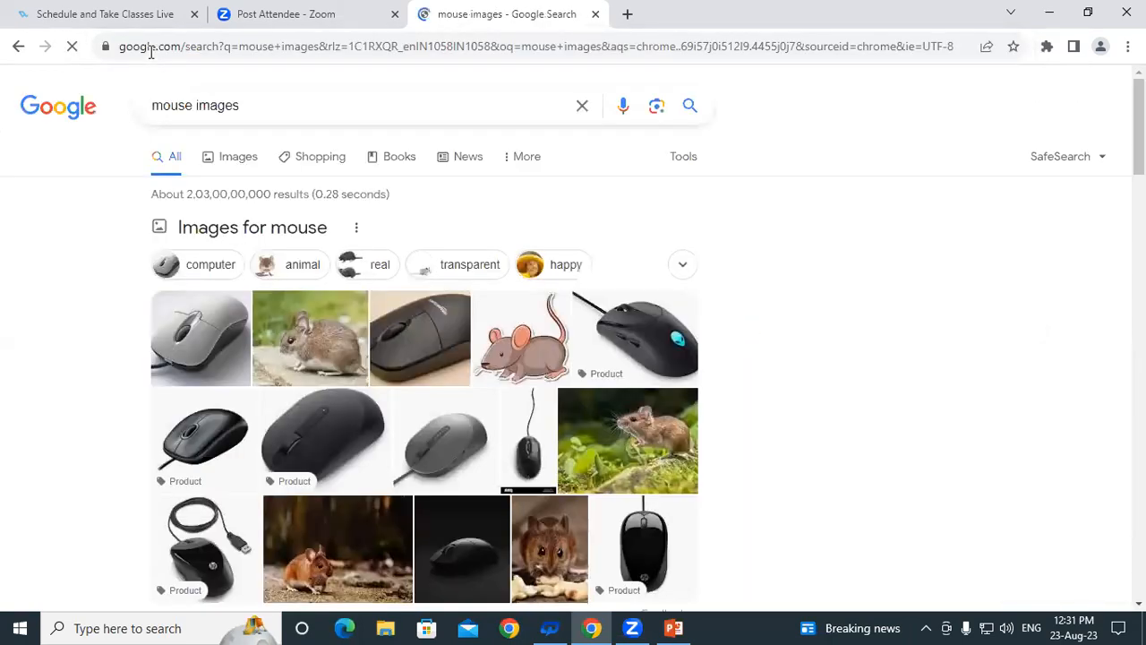
left_click(237, 159)
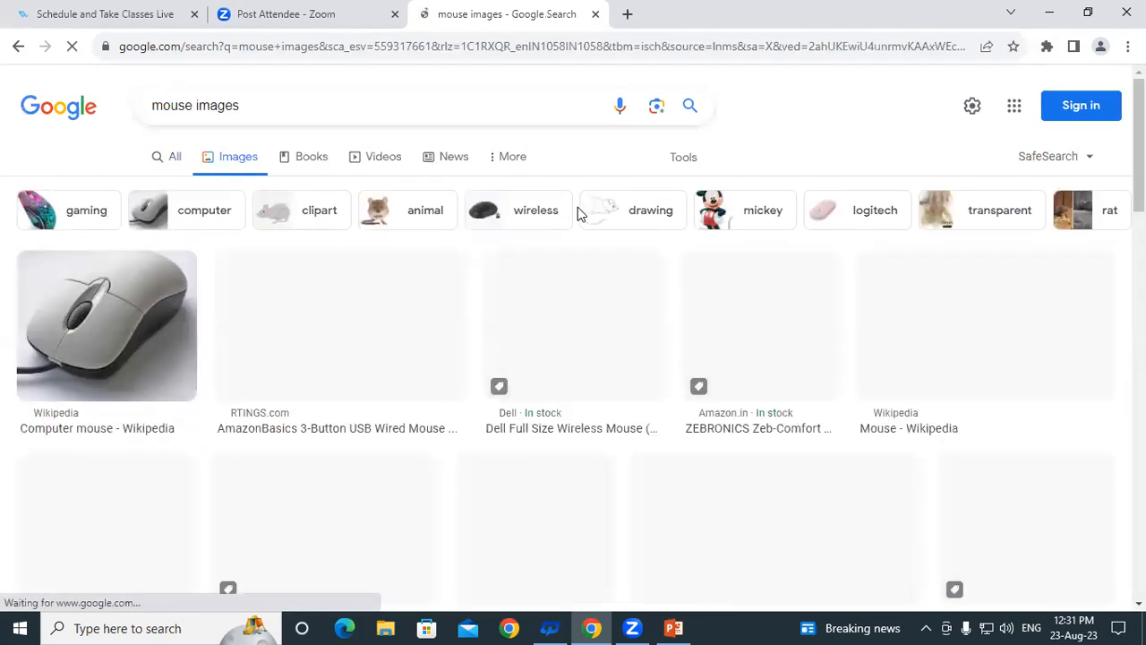
Browse the mouse image results and preview the UOW picture that labels a computer mouse's buttons
scroll(305, 323, "down", 3)
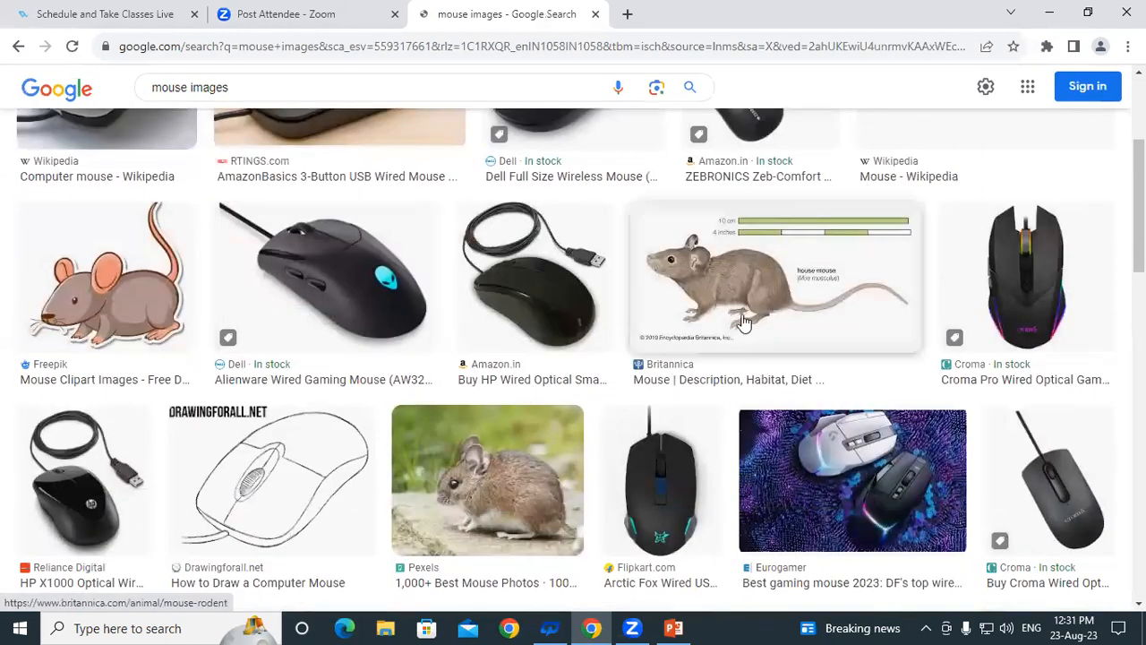
scroll(274, 402, "up", 1)
scroll(314, 403, "down", 4)
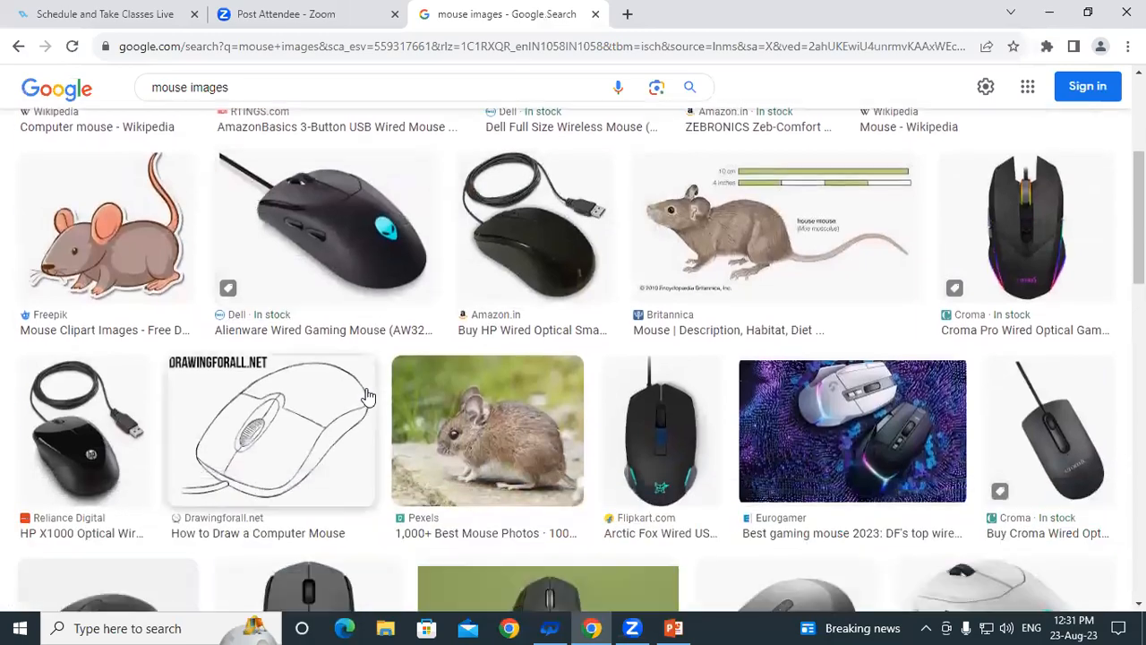
scroll(314, 404, "up", 2)
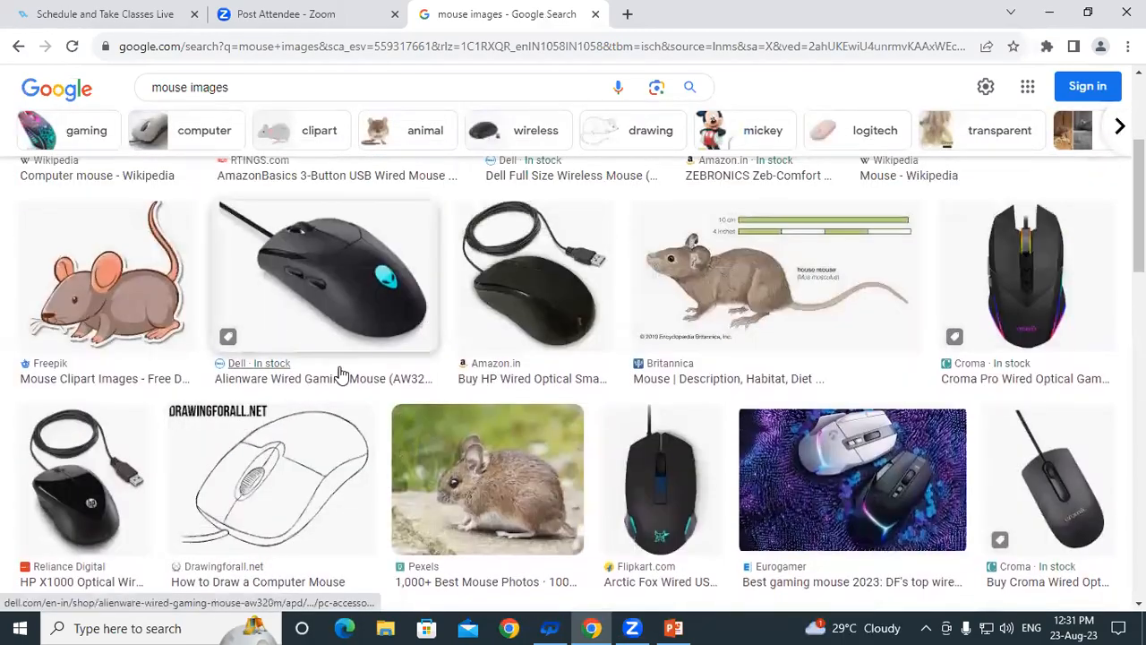
scroll(336, 380, "down", 5)
scroll(340, 389, "down", 10)
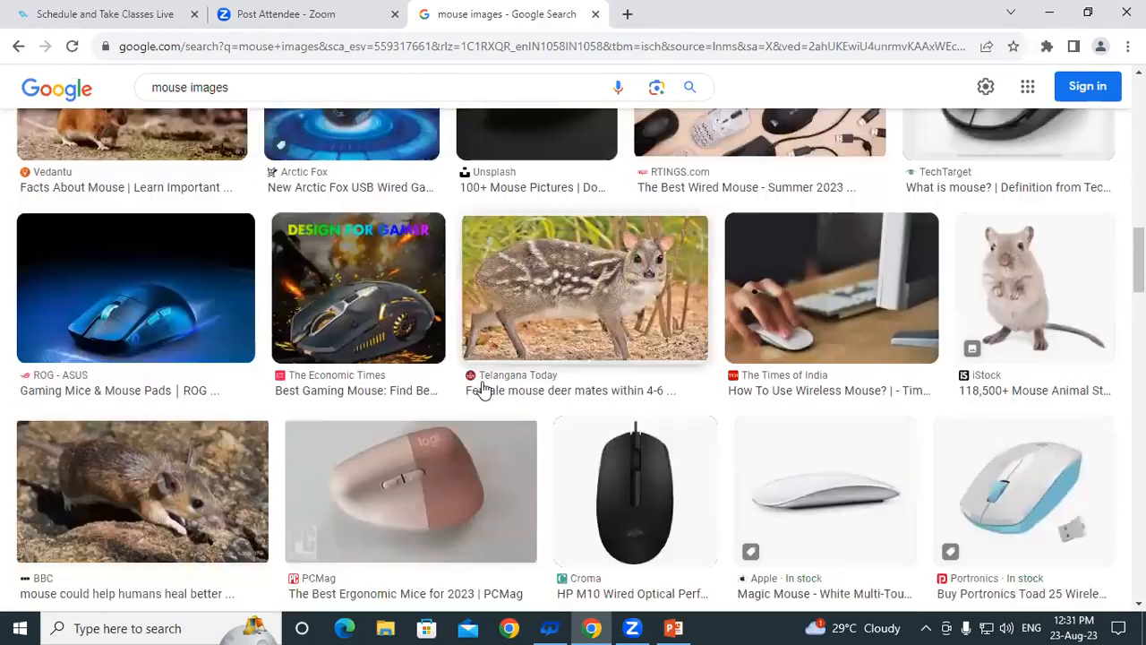
scroll(605, 405, "down", 8)
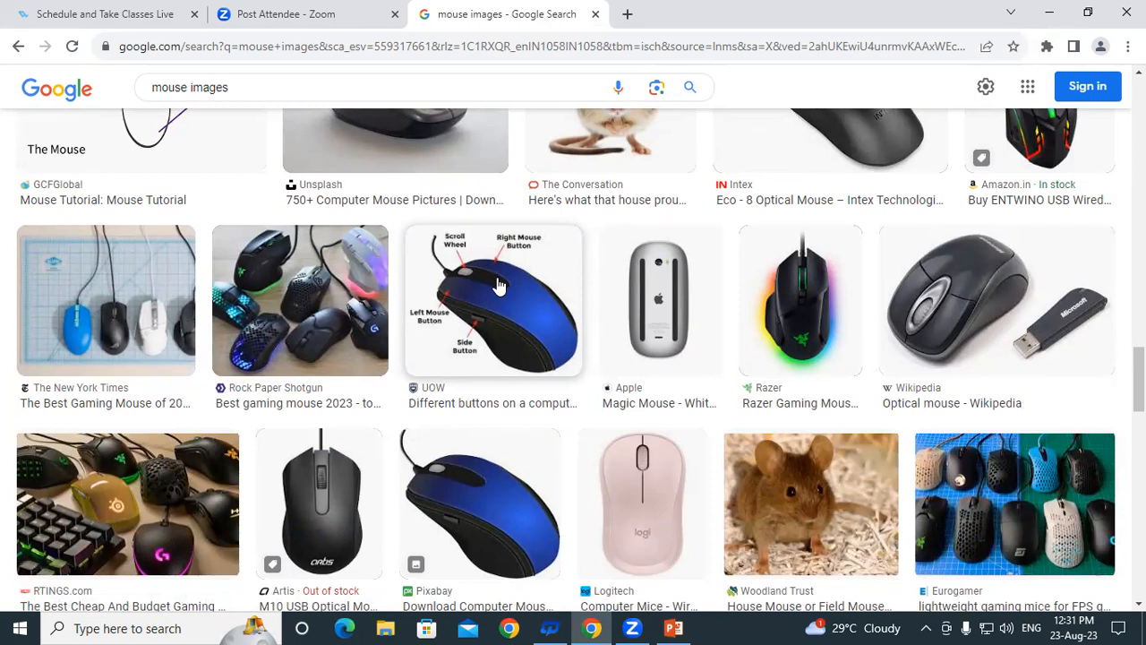
left_click(499, 284)
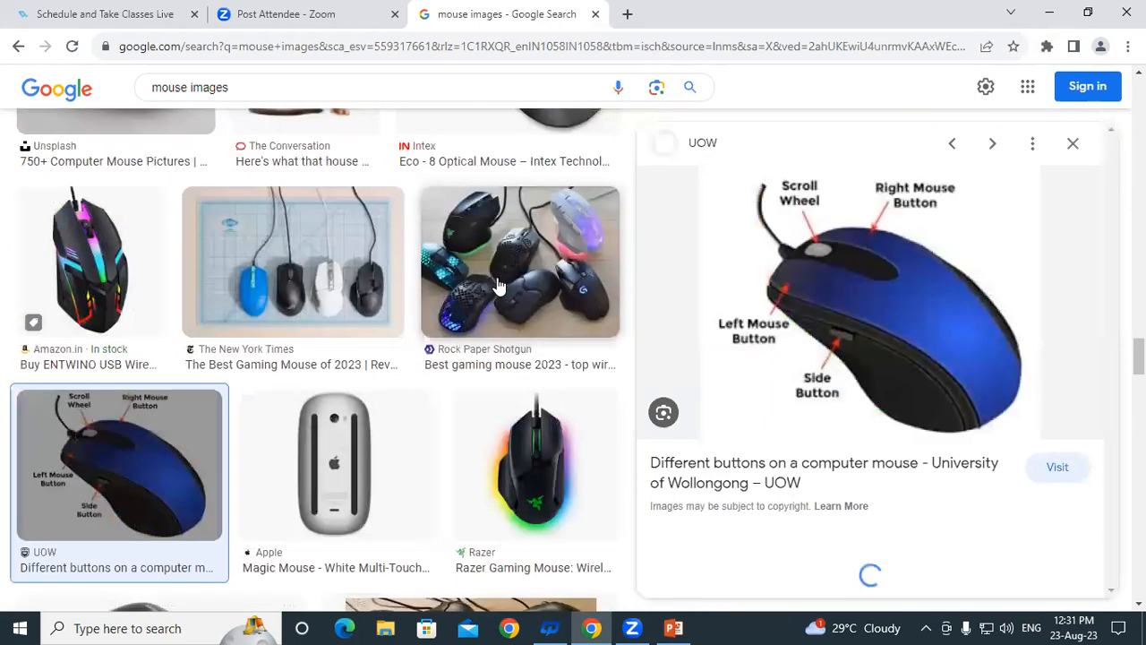
Look through related and further mouse images and preview the blue computer mouse from Pixabay
scroll(919, 468, "down", 4)
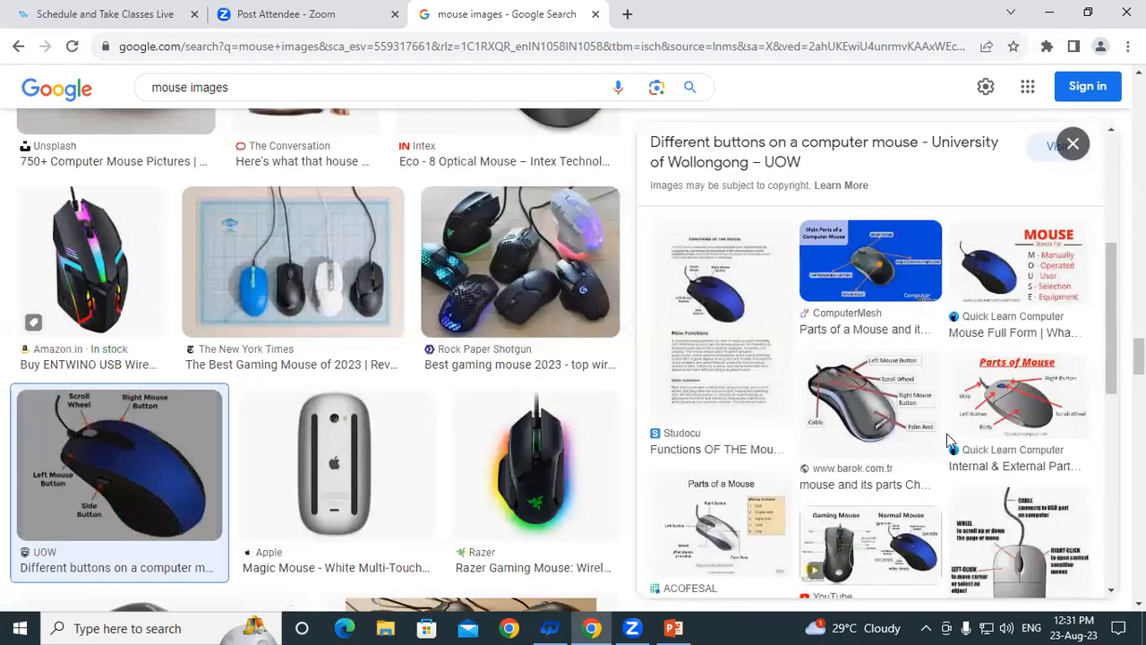
scroll(503, 429, "down", 3)
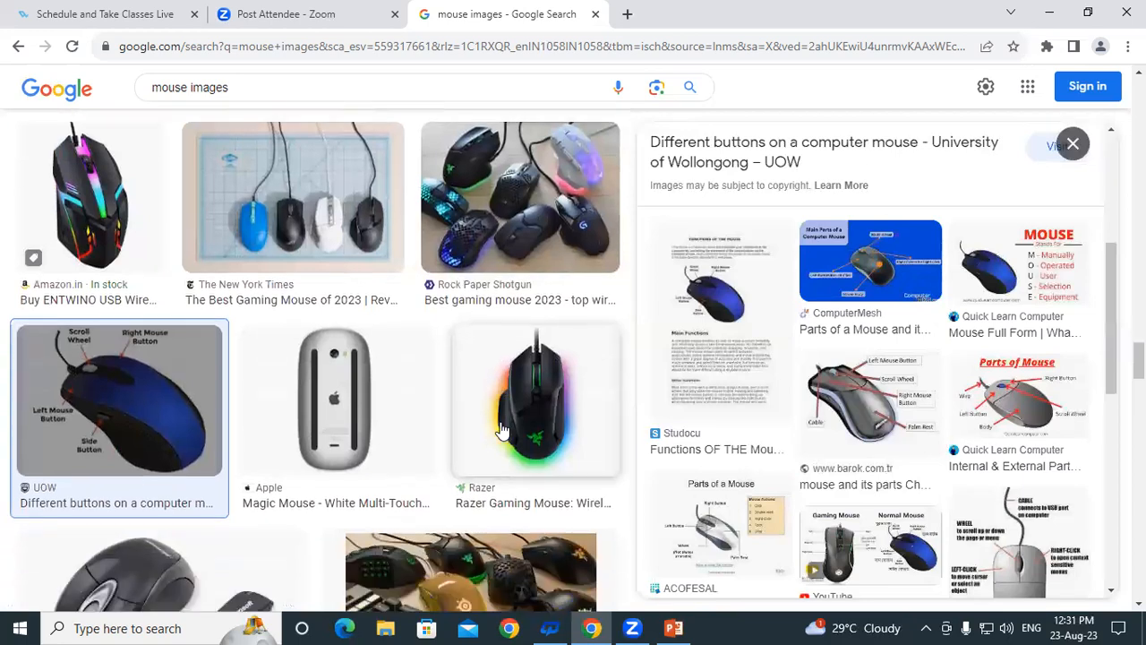
scroll(502, 430, "down", 3)
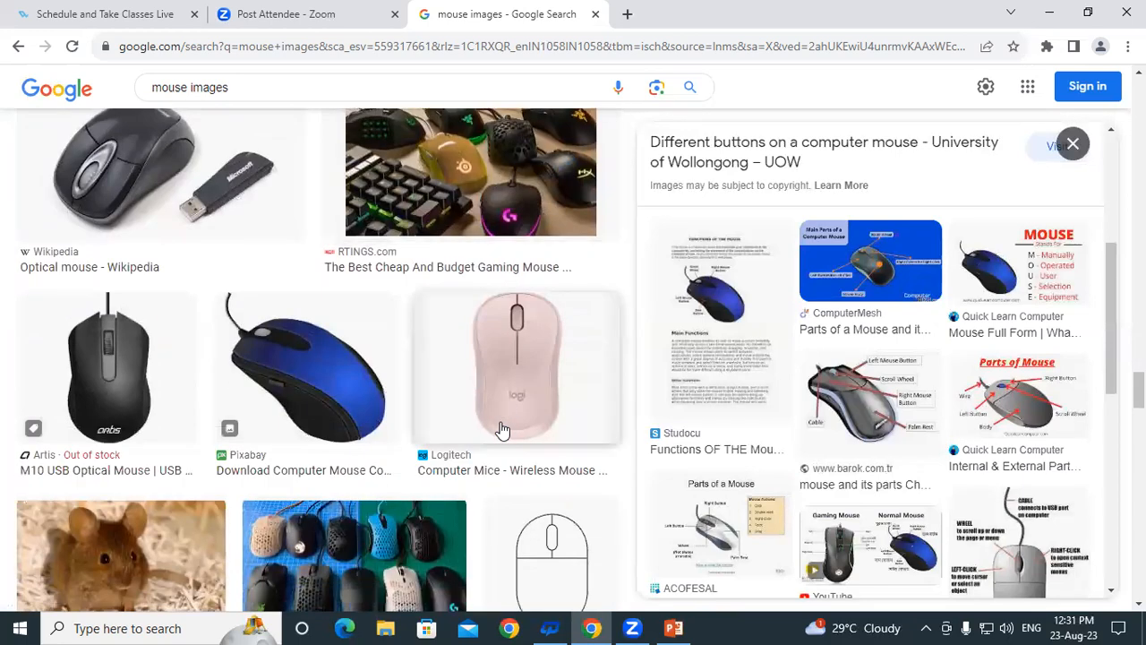
left_click(353, 367)
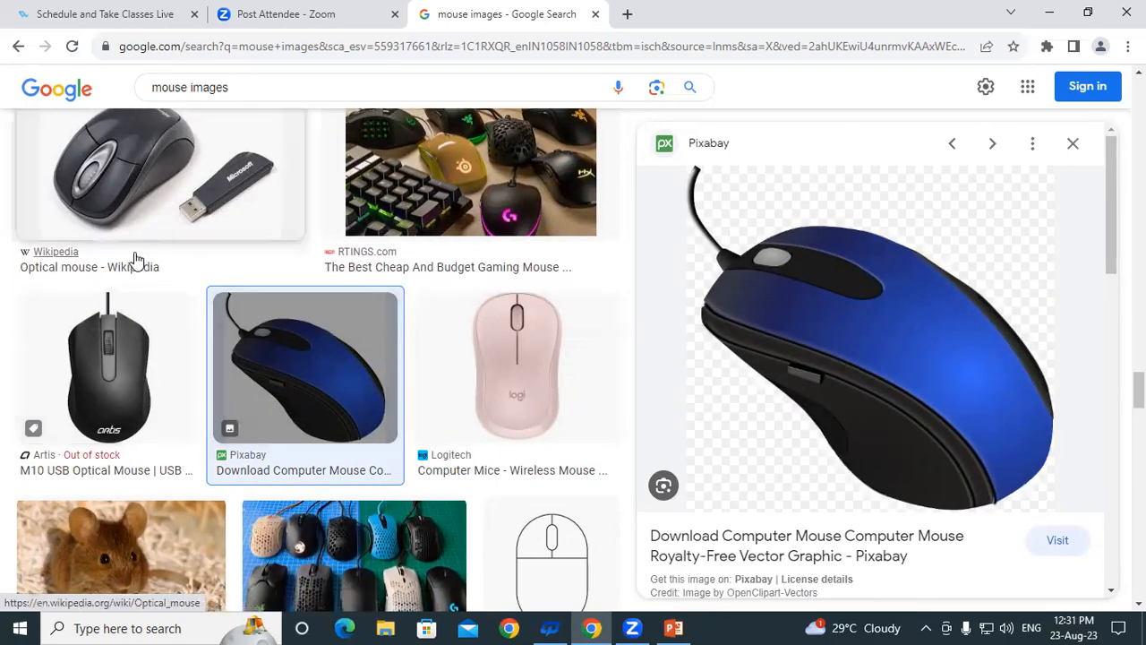
Preview the black Artis M10 USB Optical Mouse result and copy its image
left_click(133, 381)
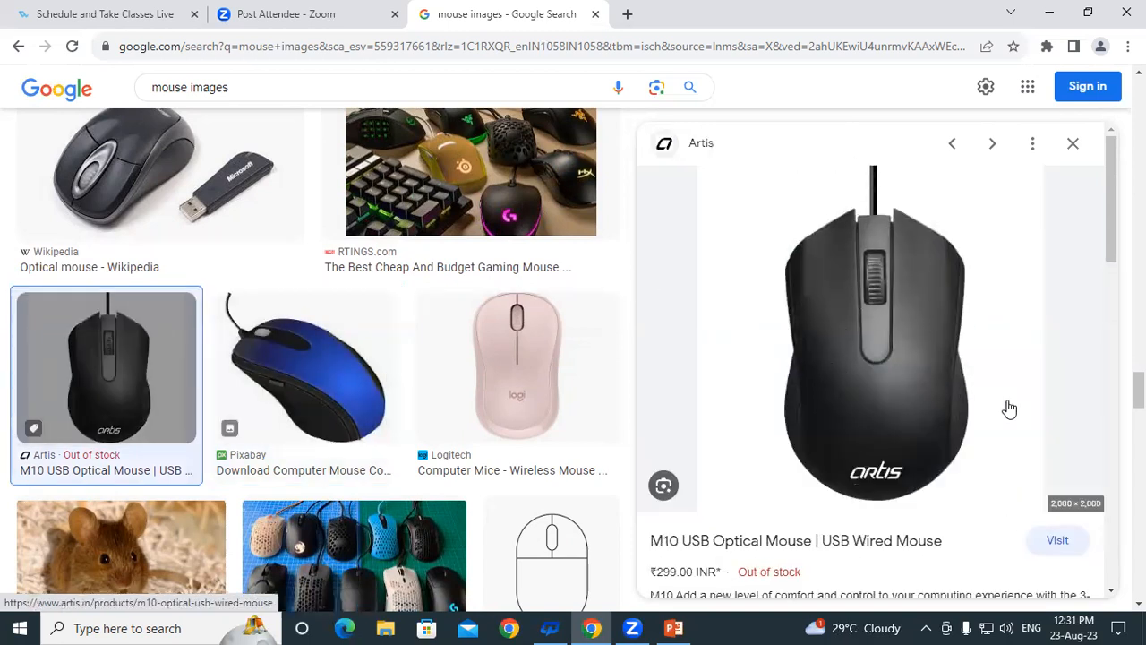
right_click(950, 345)
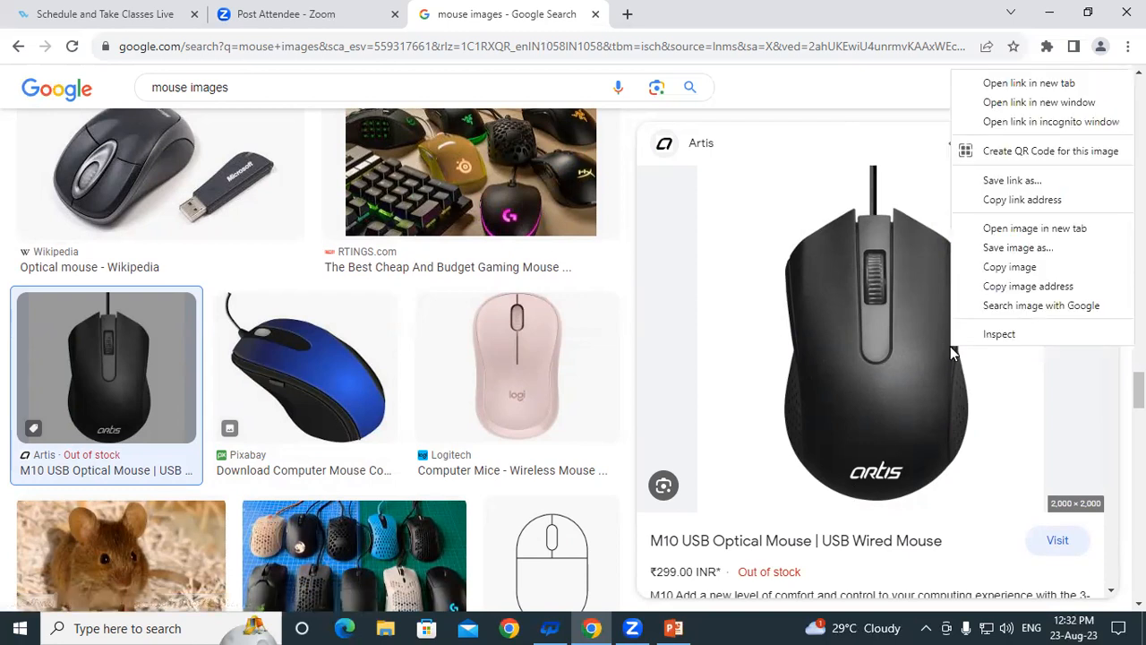
left_click(1009, 267)
scroll(780, 389, "down", 3)
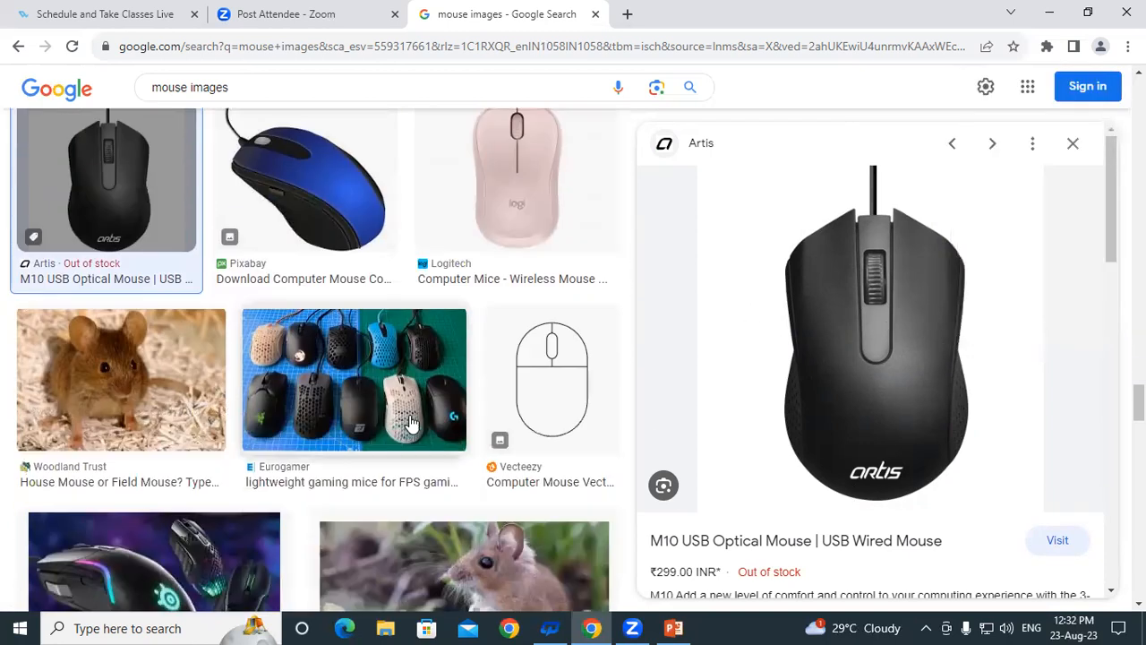
Try to save the previewed black Artis mouse image as a file
right_click(980, 298)
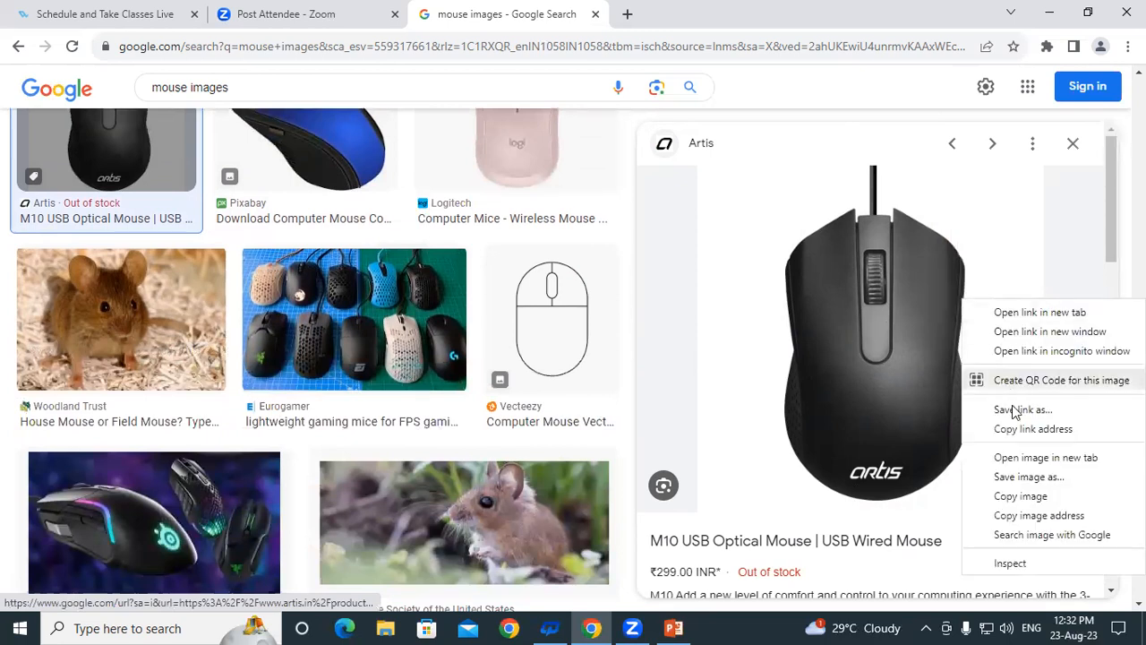
left_click(1011, 478)
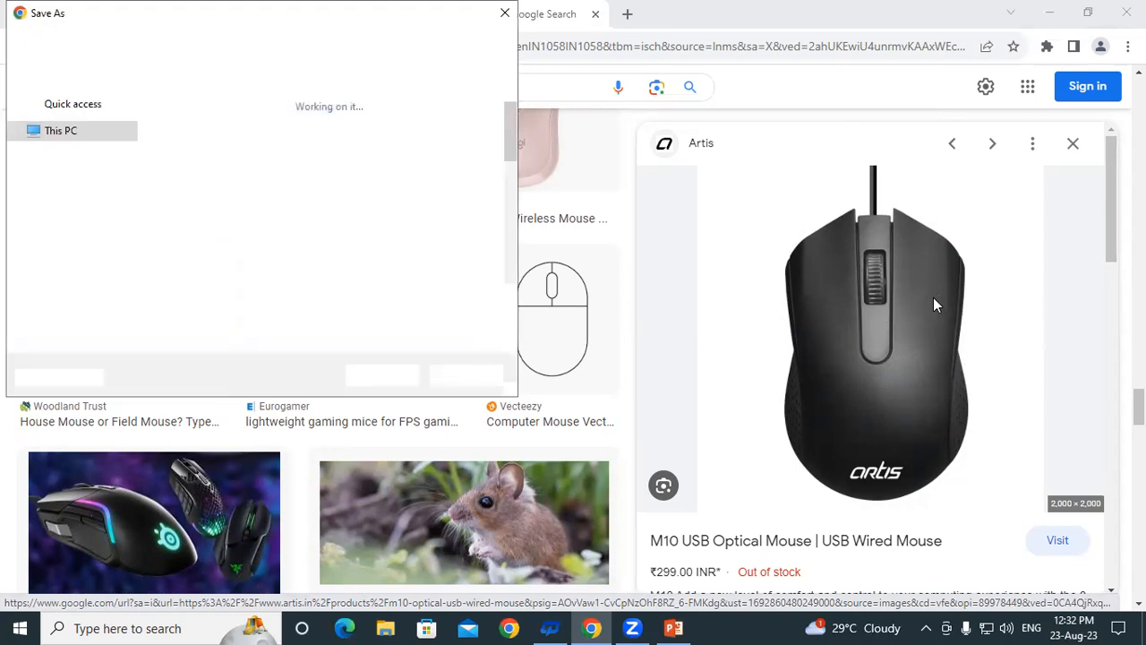
left_click(504, 14)
Preview the blue Pixabay computer mouse again and try to save its image to the Desktop
left_click(353, 235)
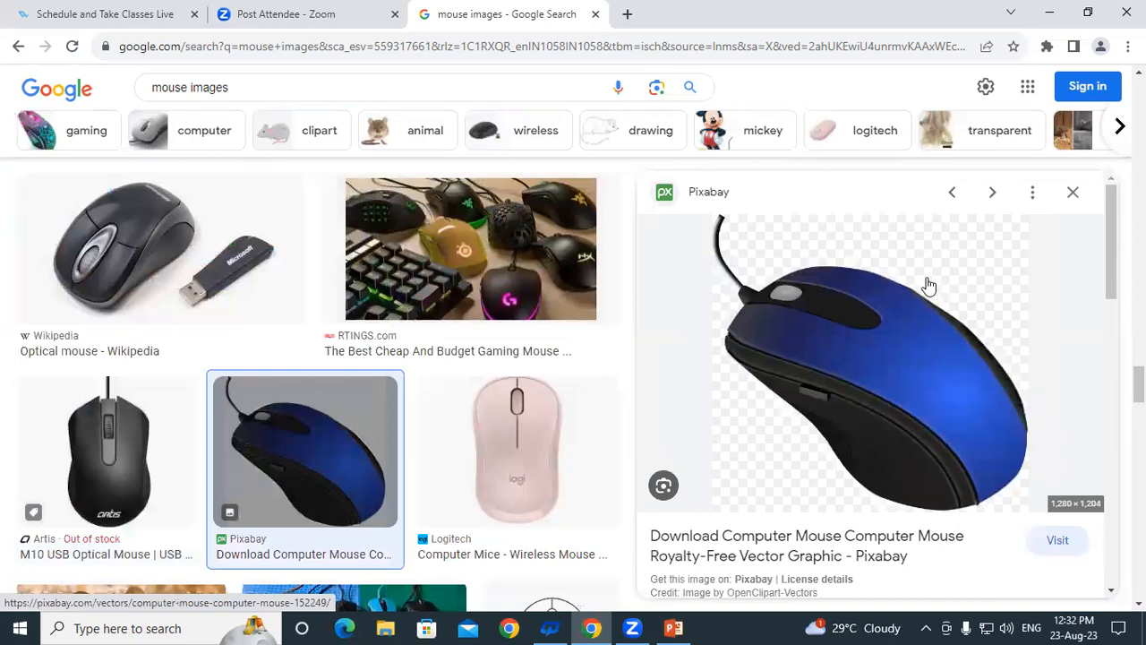
right_click(930, 287)
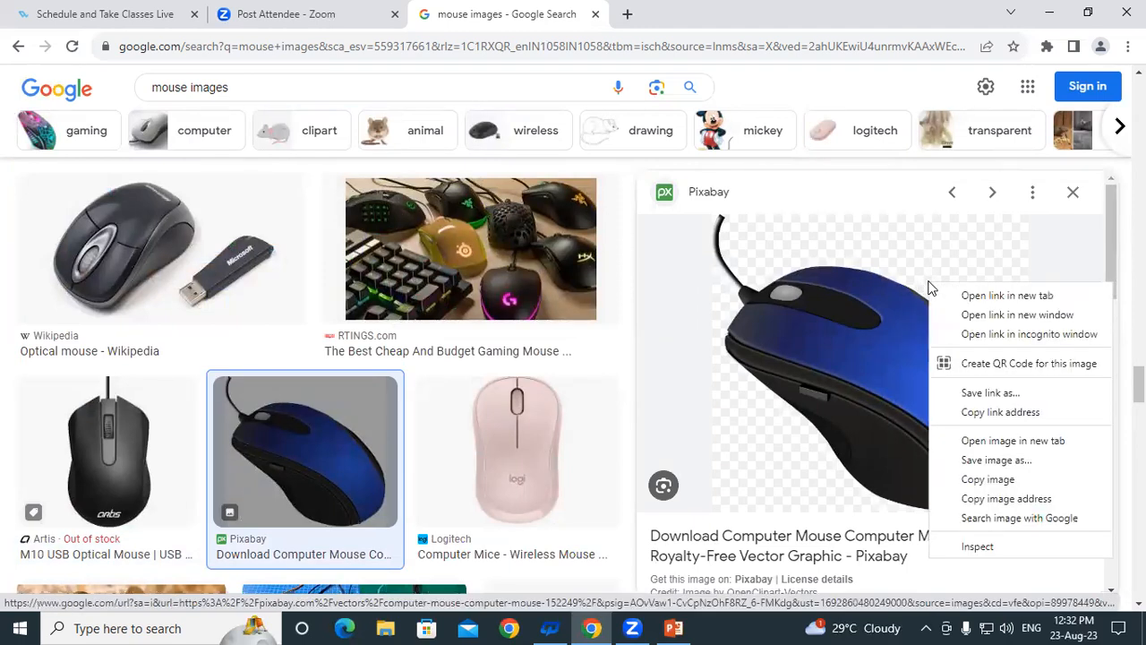
left_click(851, 303)
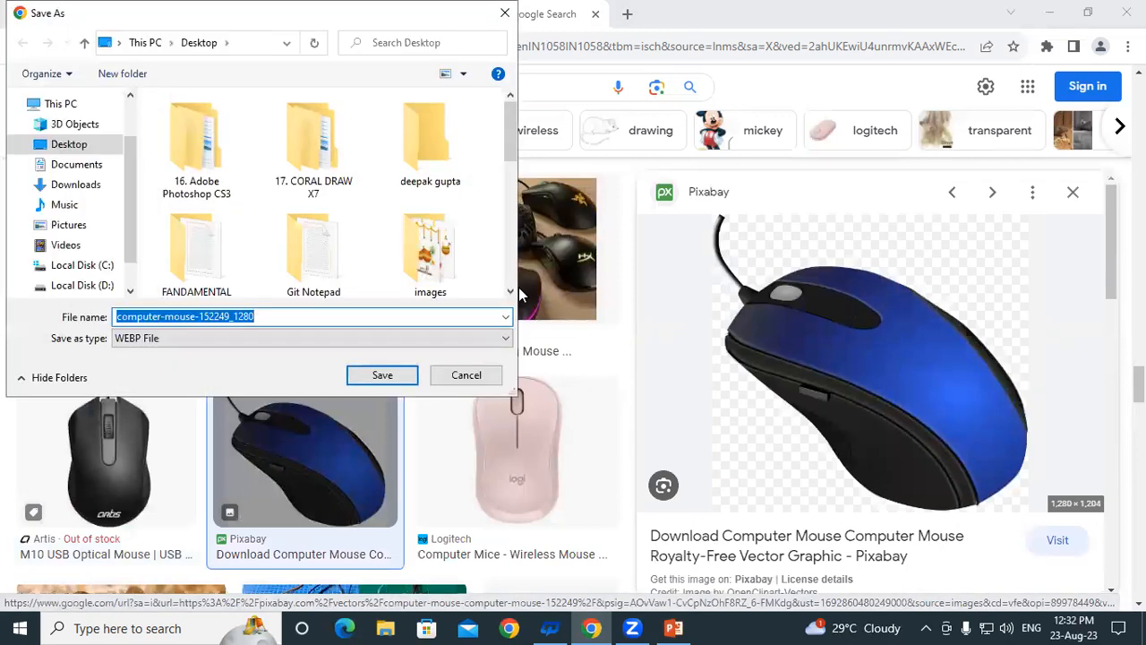
left_click(505, 15)
Search Google Images for "mouse images jpeg"
scroll(269, 358, "down", 5)
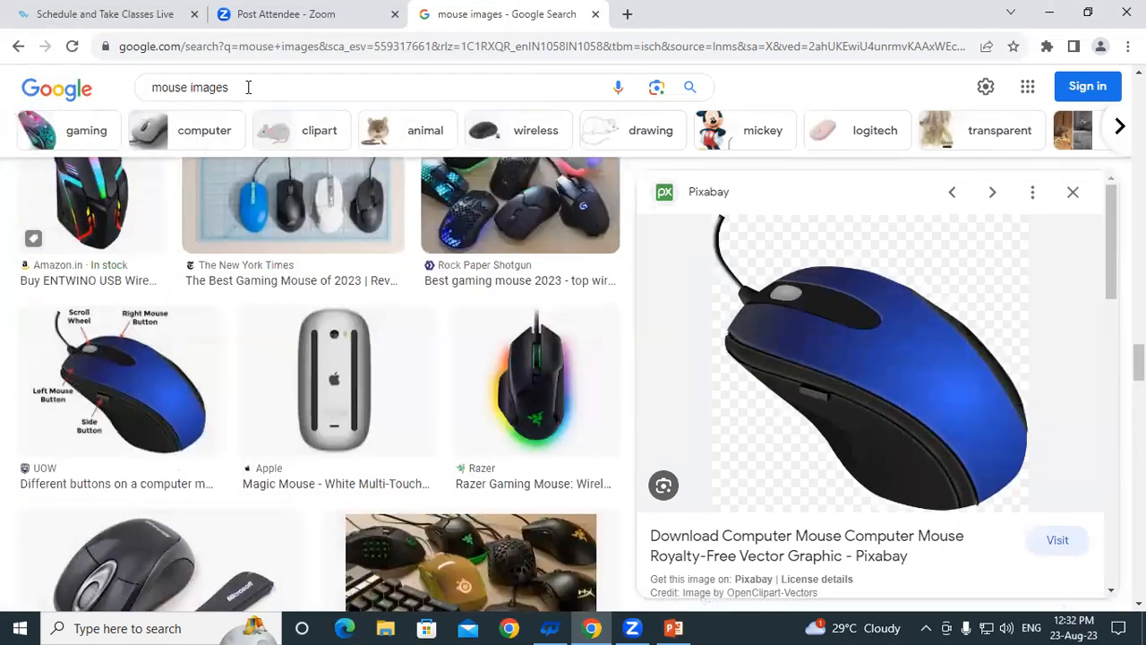
left_click(251, 83)
type("j")
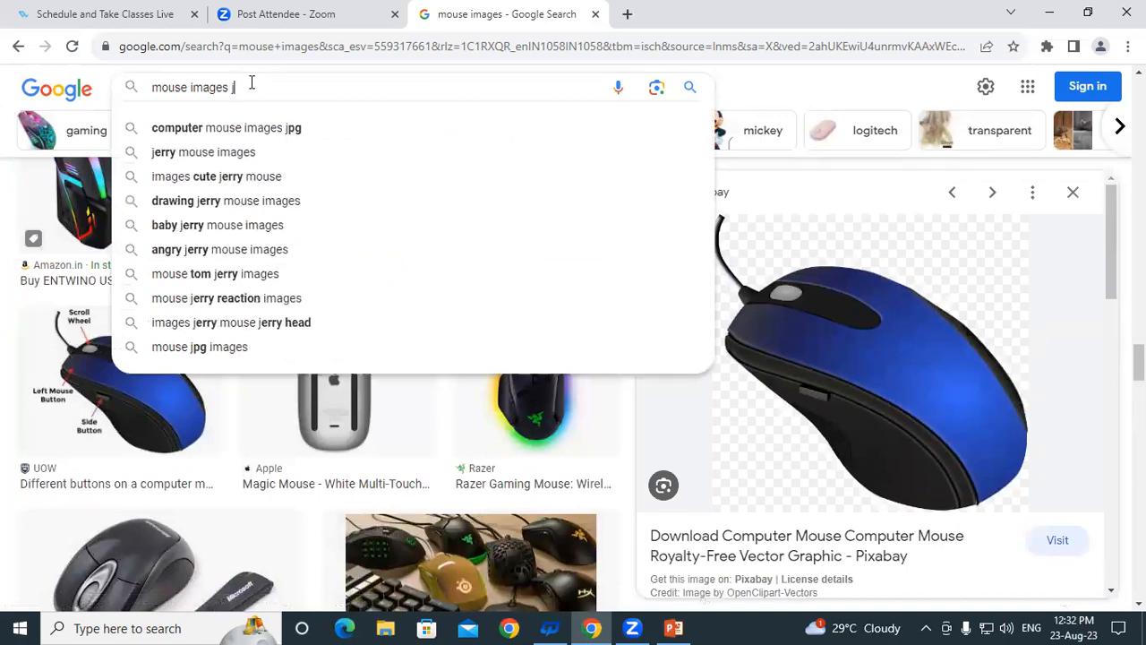
type("peg ia")
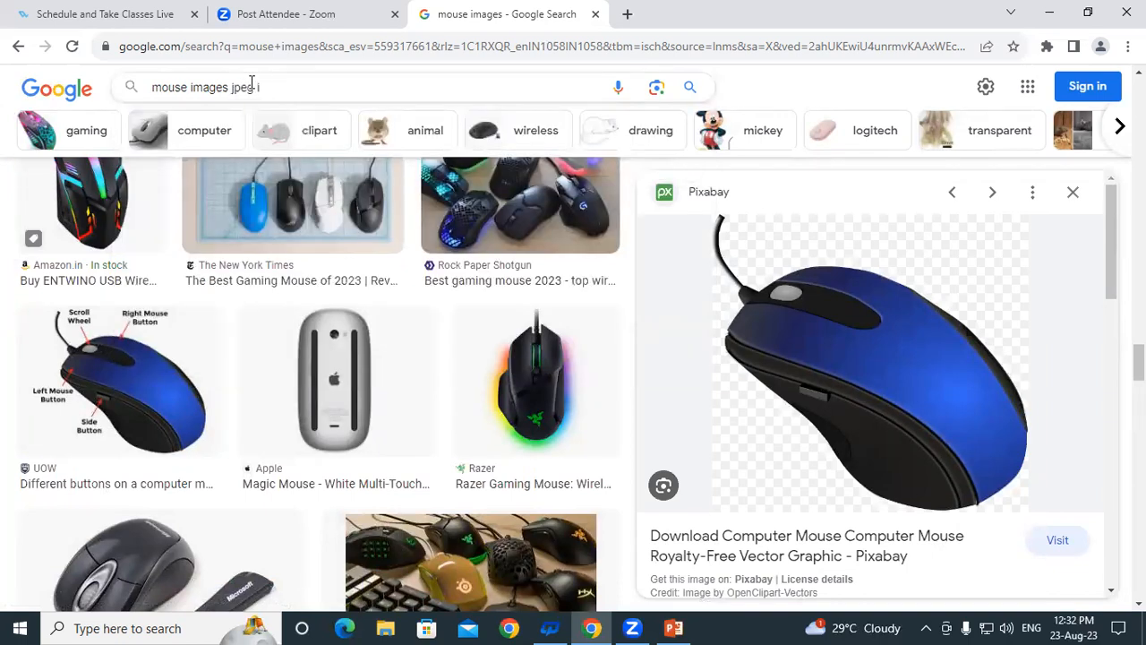
key("BackSpace")
key("Return")
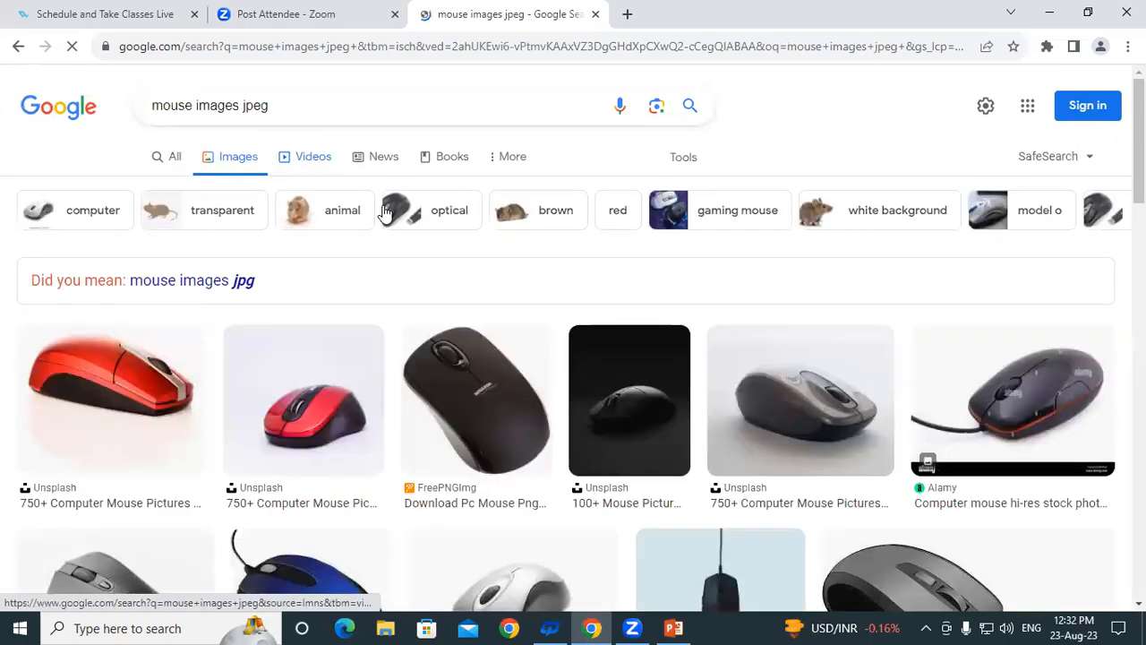
Preview the blue Pixabay mouse among the JPEG results and try to save its image to the Desktop
scroll(206, 294, "down", 4)
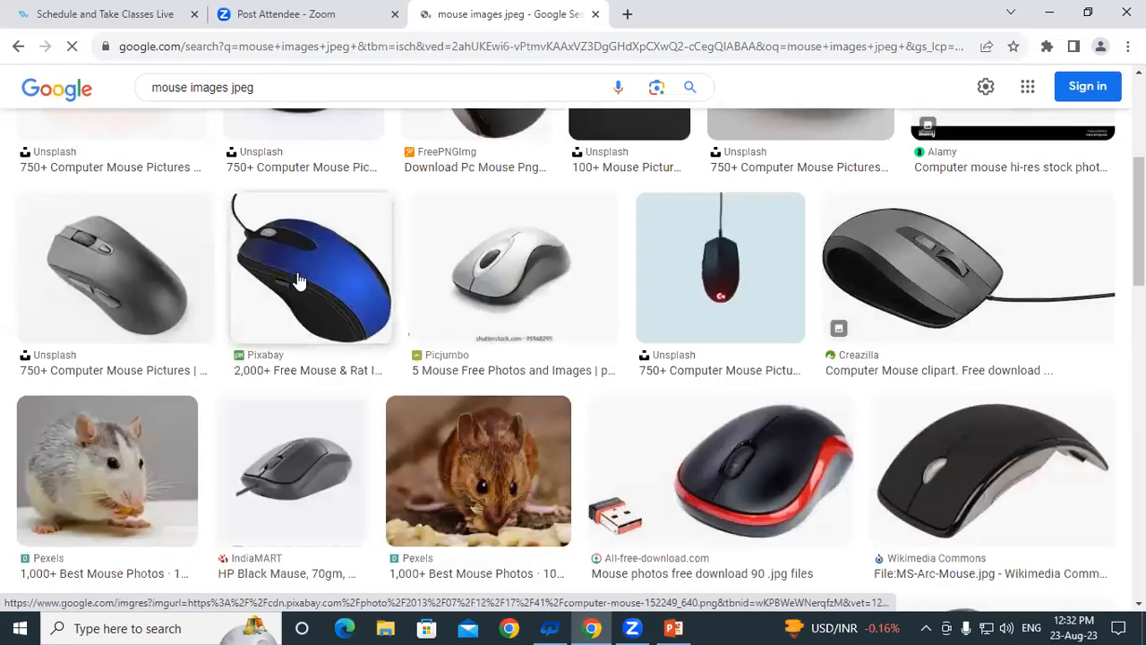
left_click(359, 284)
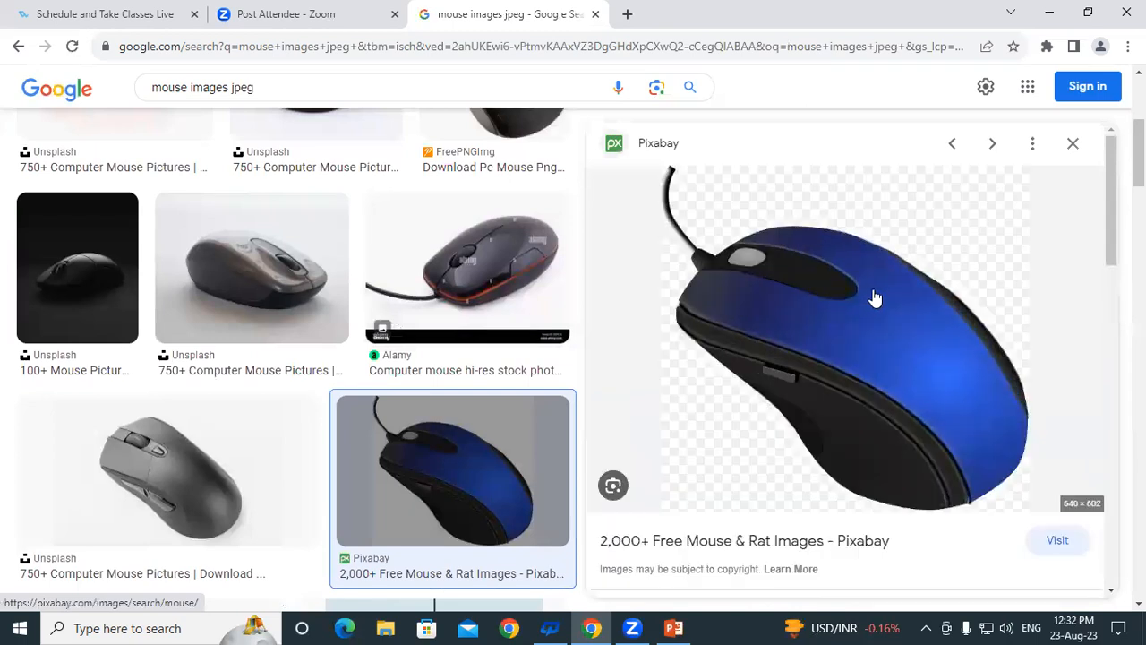
right_click(874, 292)
left_click(928, 468)
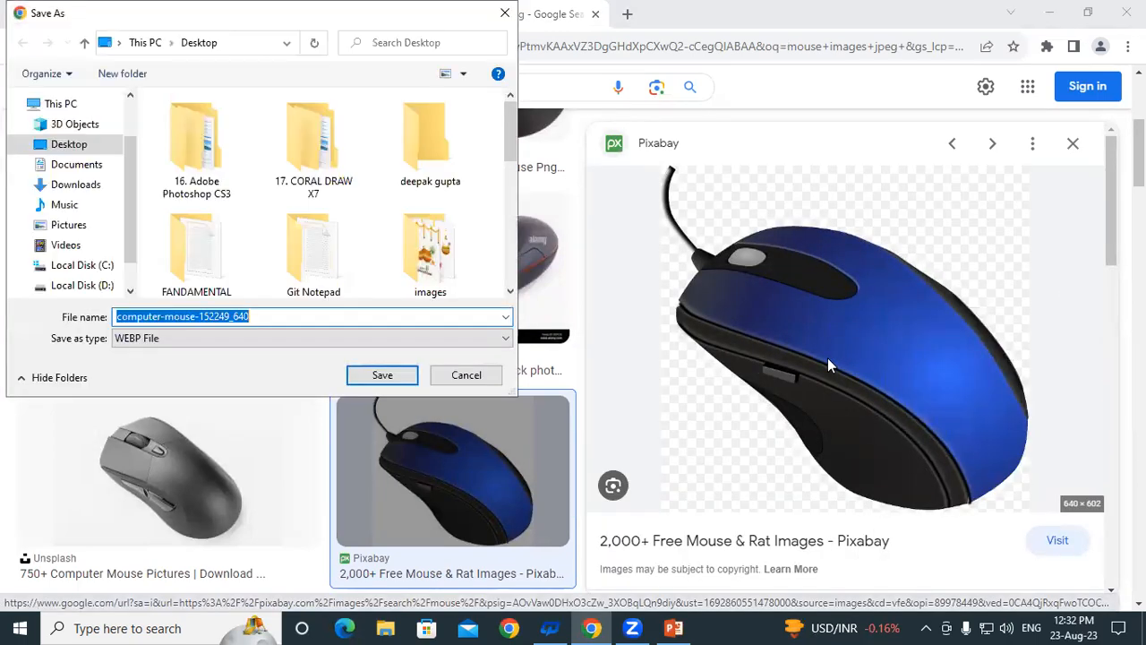
left_click(502, 15)
Look through more results, preview the white and grey Picjumbo mouse and try to save its image
scroll(379, 355, "down", 5)
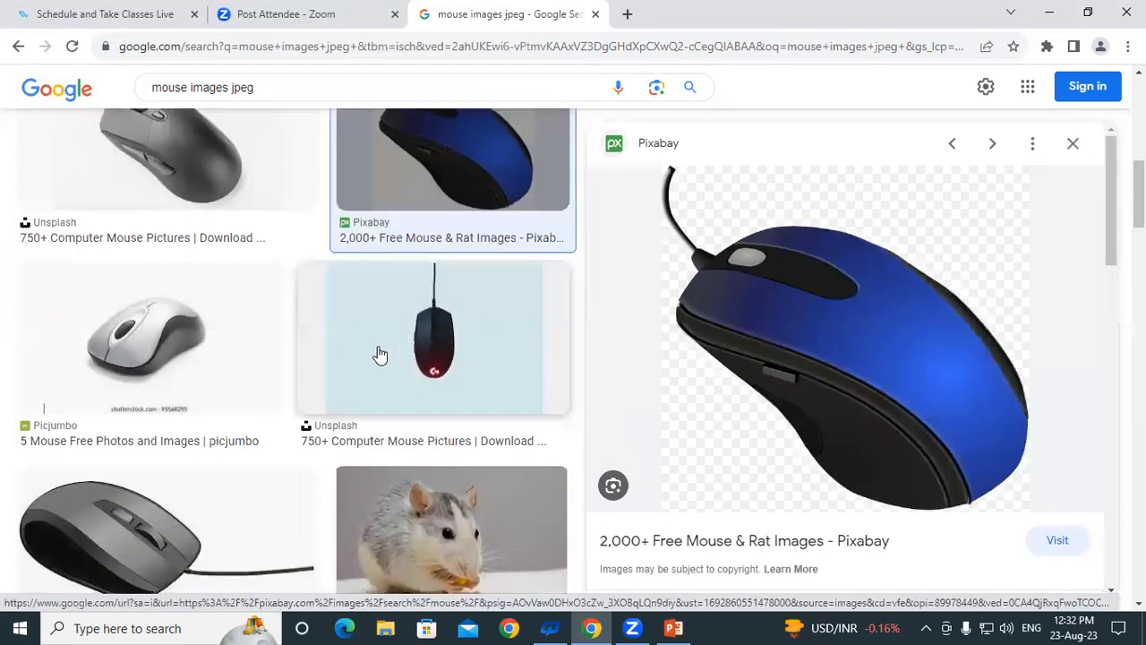
scroll(170, 385, "up", 4)
scroll(170, 385, "up", 3)
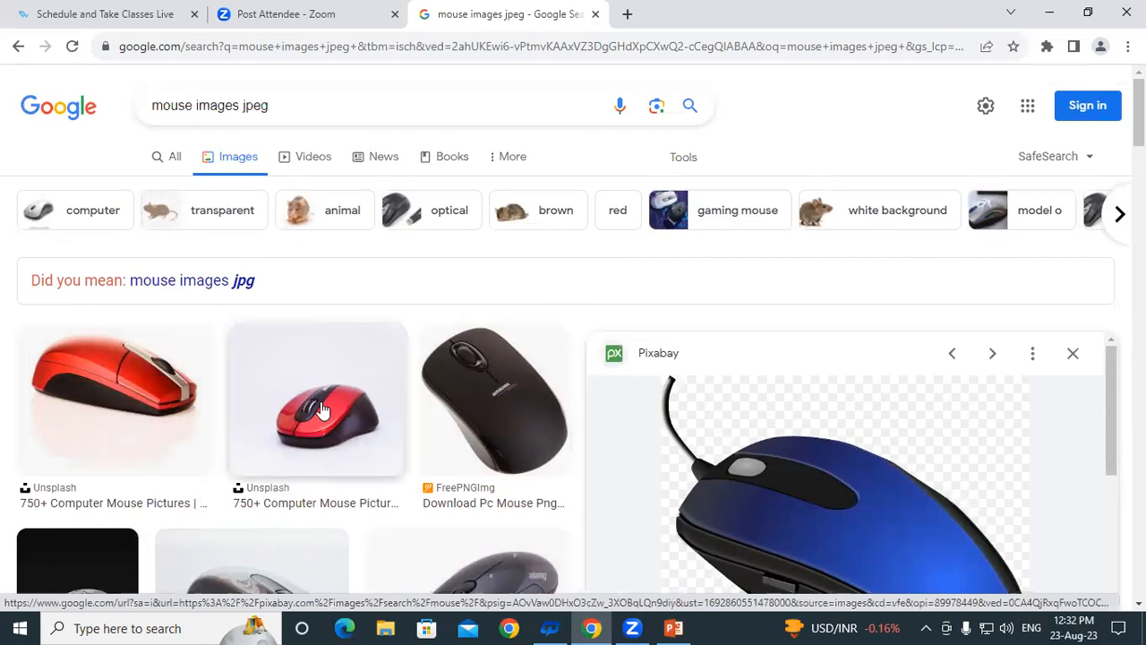
scroll(291, 421, "down", 2)
scroll(511, 421, "down", 3)
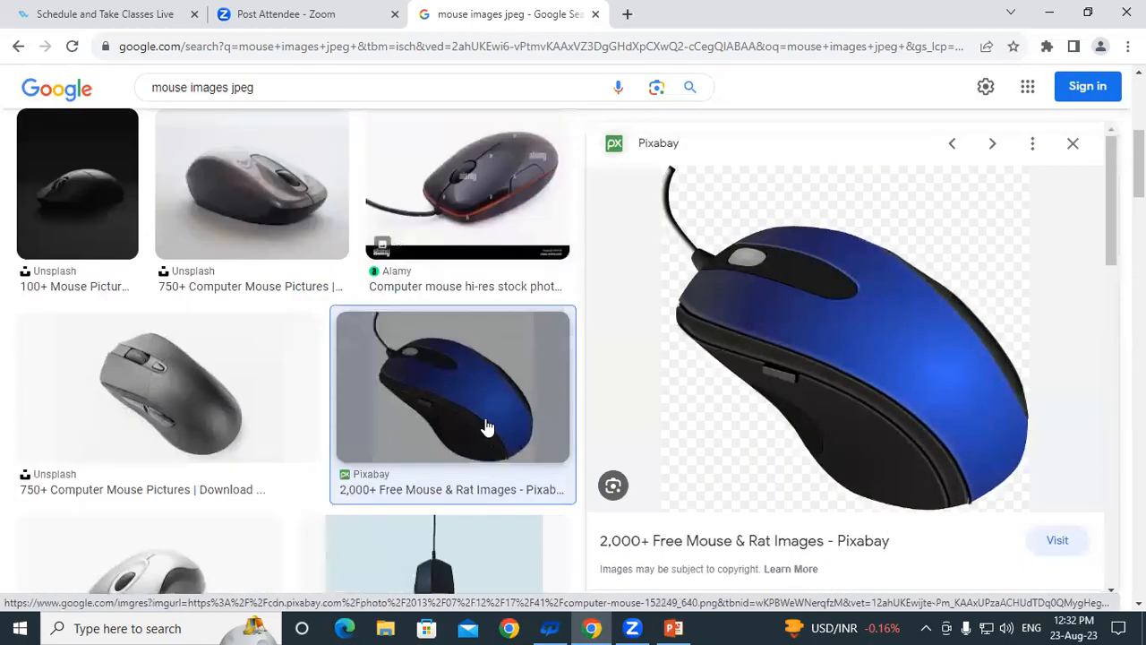
scroll(179, 402, "down", 3)
left_click(185, 381)
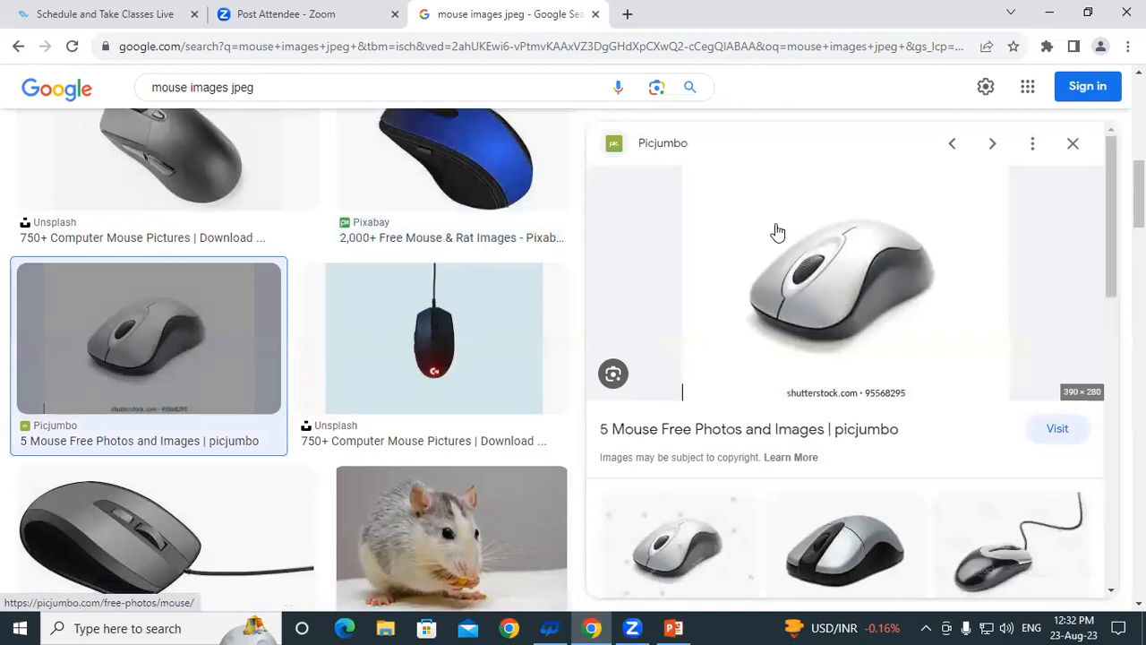
scroll(905, 404, "down", 2)
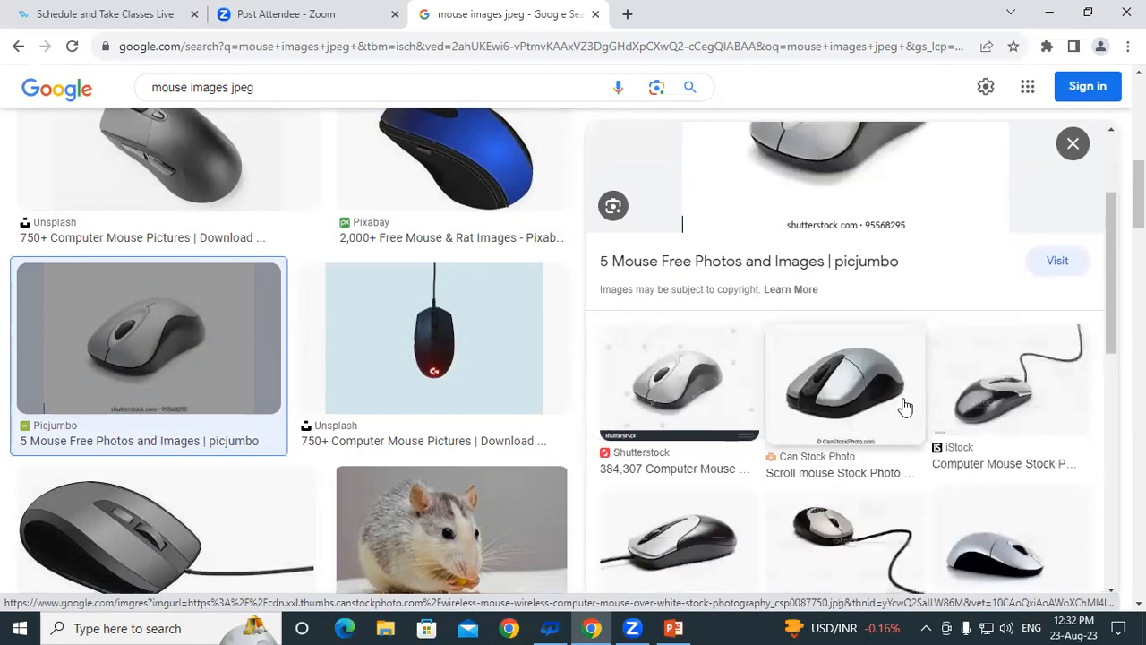
scroll(905, 408, "up", 2)
right_click(845, 257)
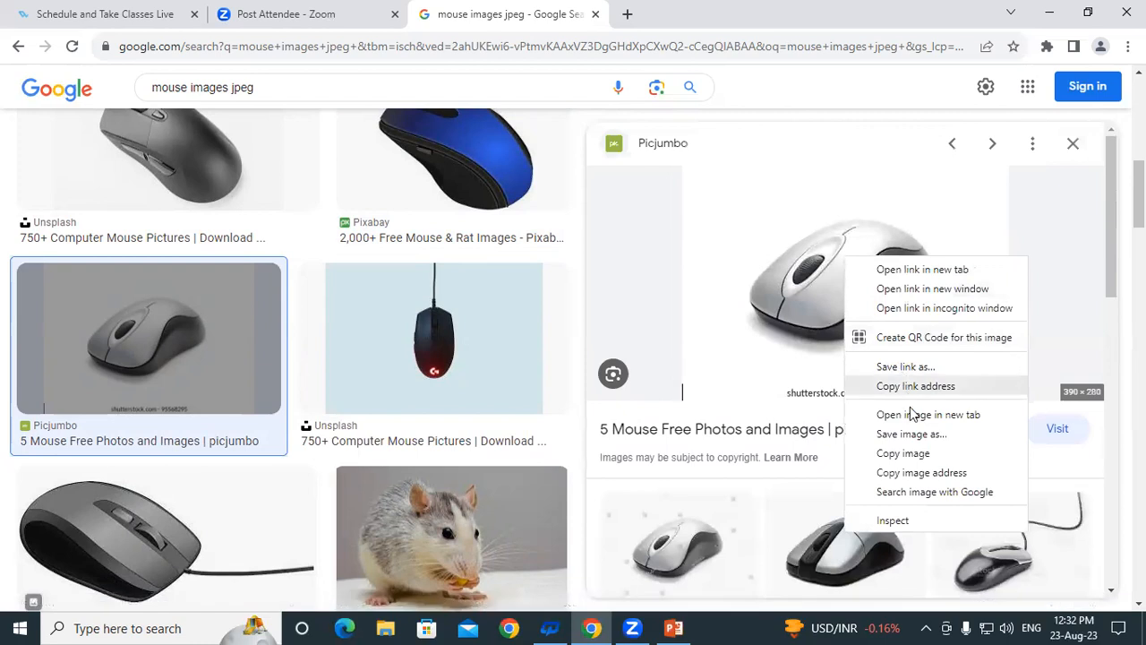
left_click(910, 434)
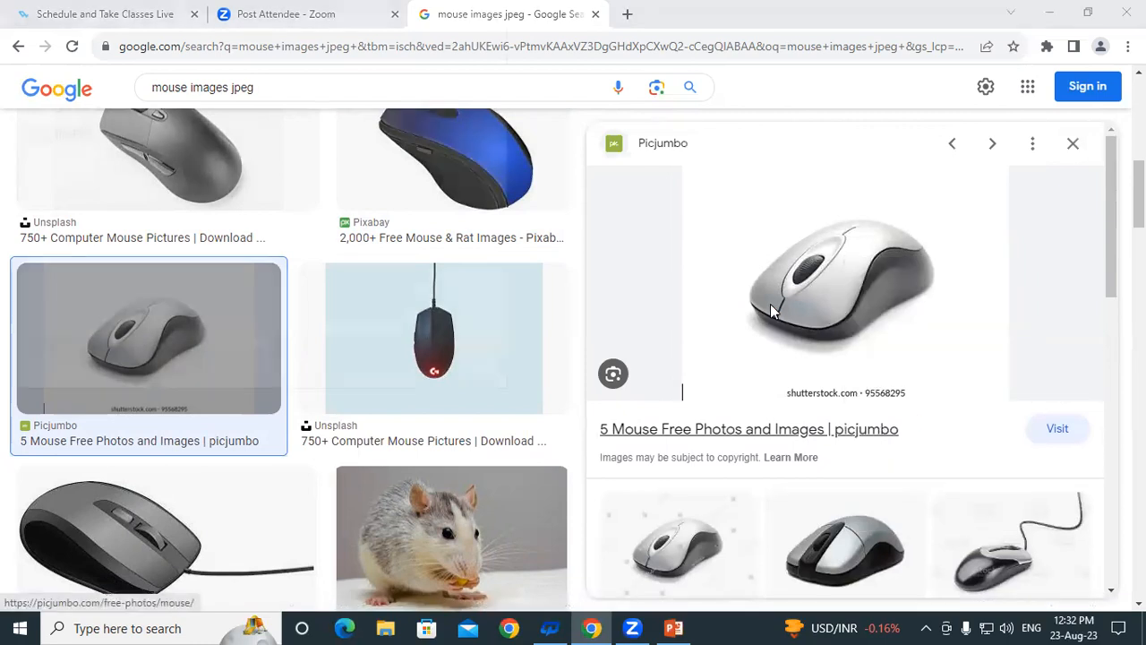
left_click(507, 16)
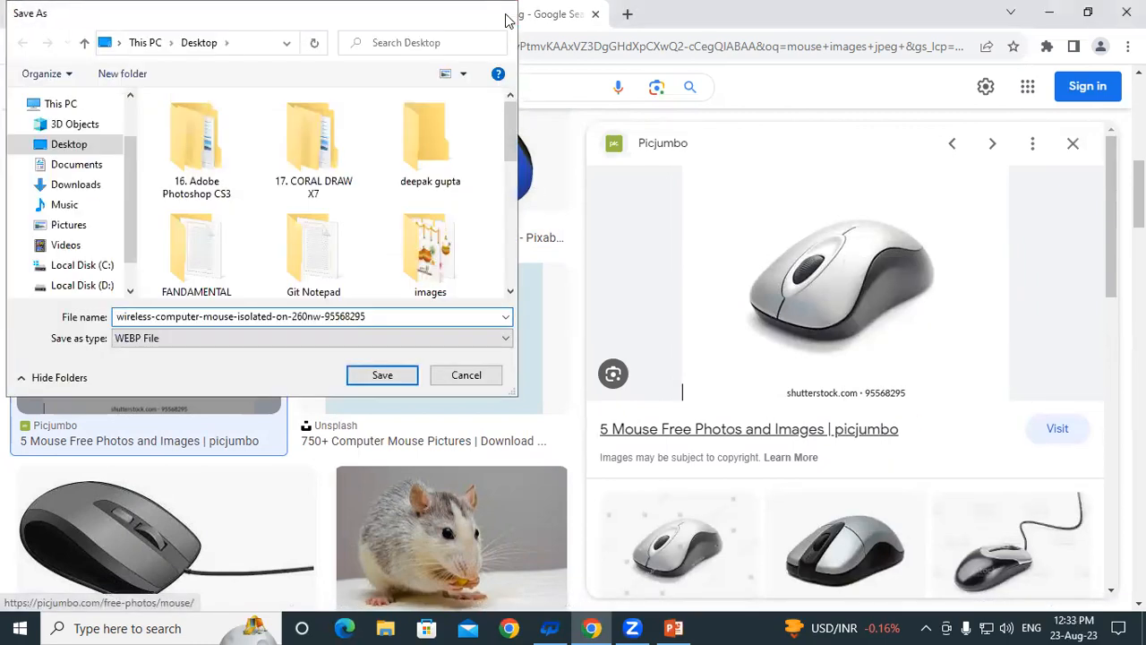
Replace the image search with "Mouse jpe images" and glance over the results
left_click_drag(272, 89, 223, 87)
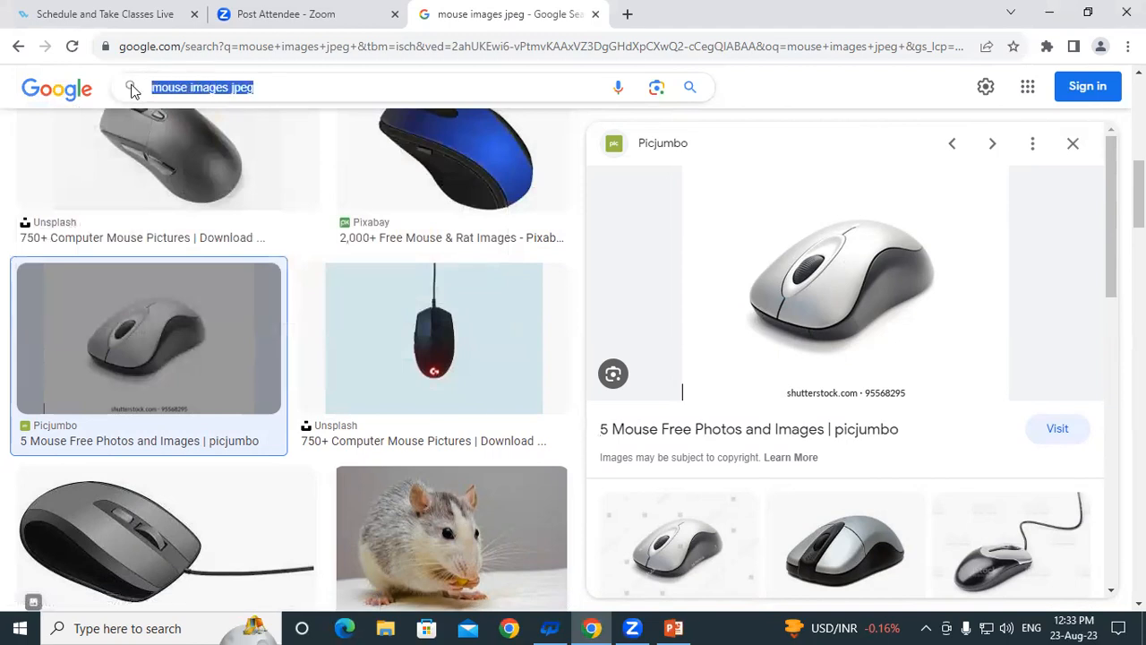
type("Mous")
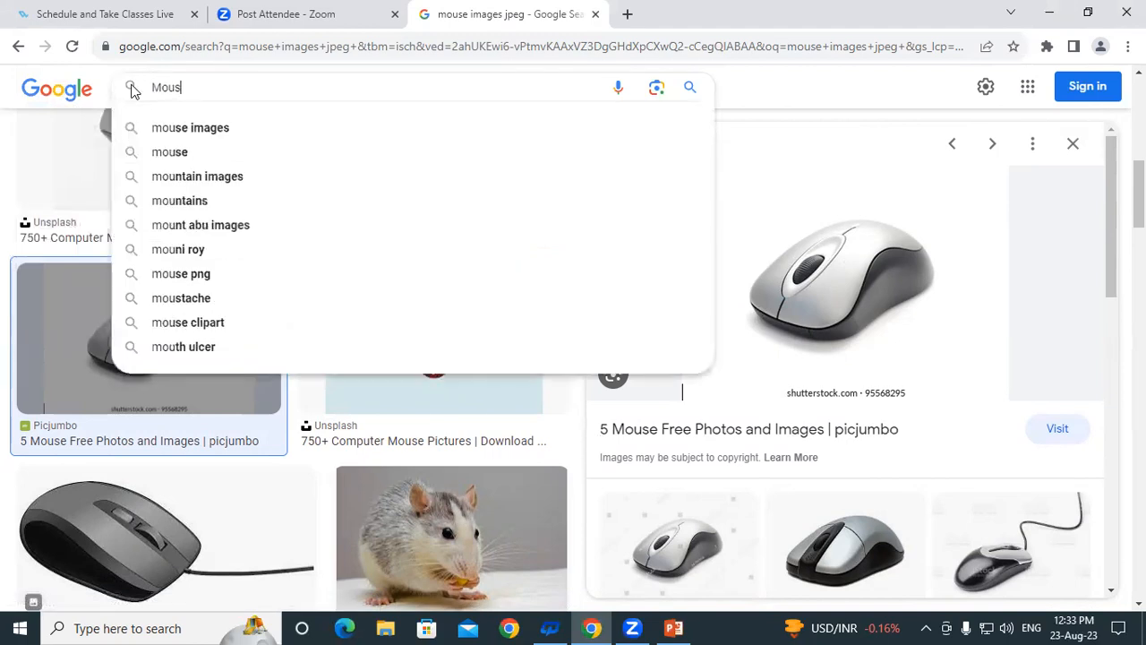
type("e jpe images")
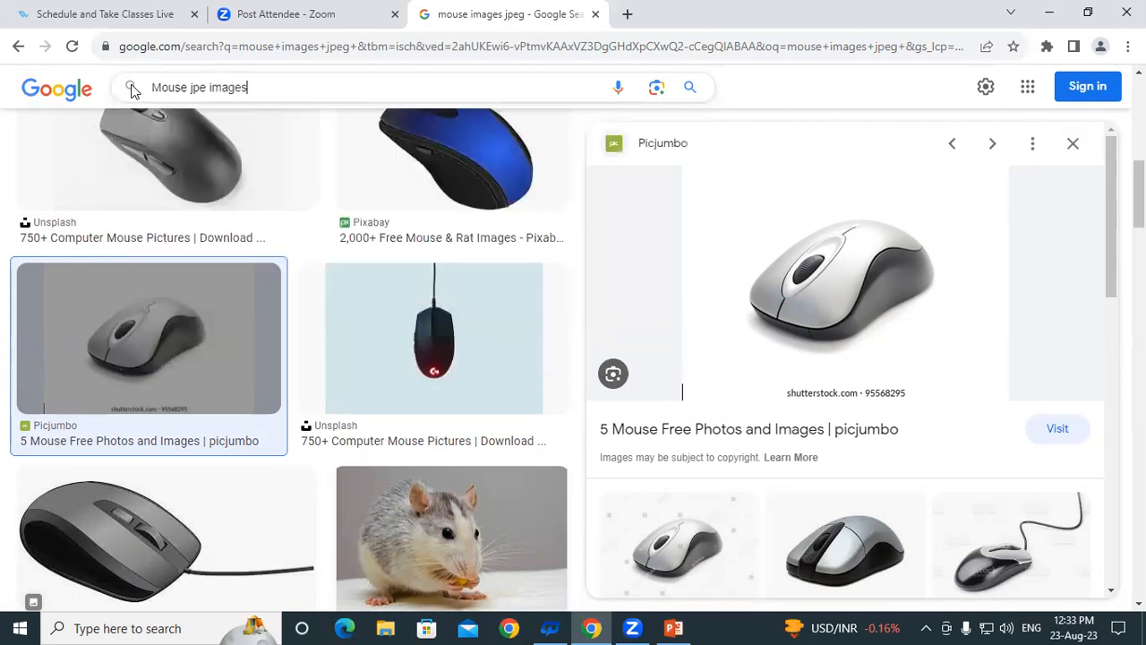
key("Return")
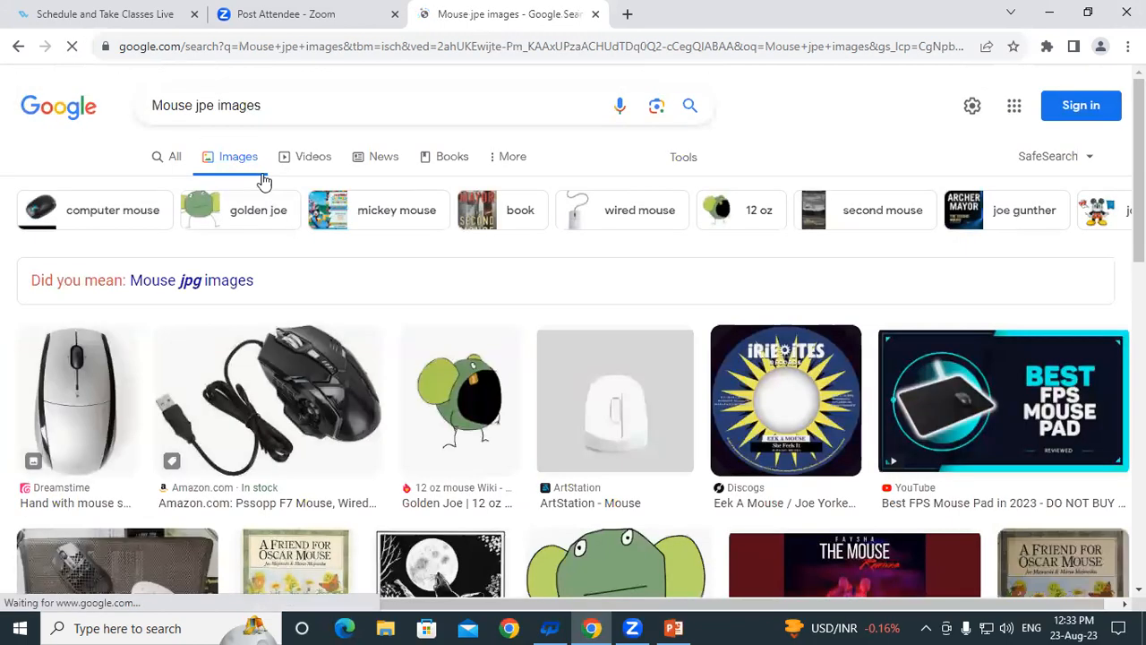
scroll(364, 309, "down", 3)
scroll(178, 193, "up", 2)
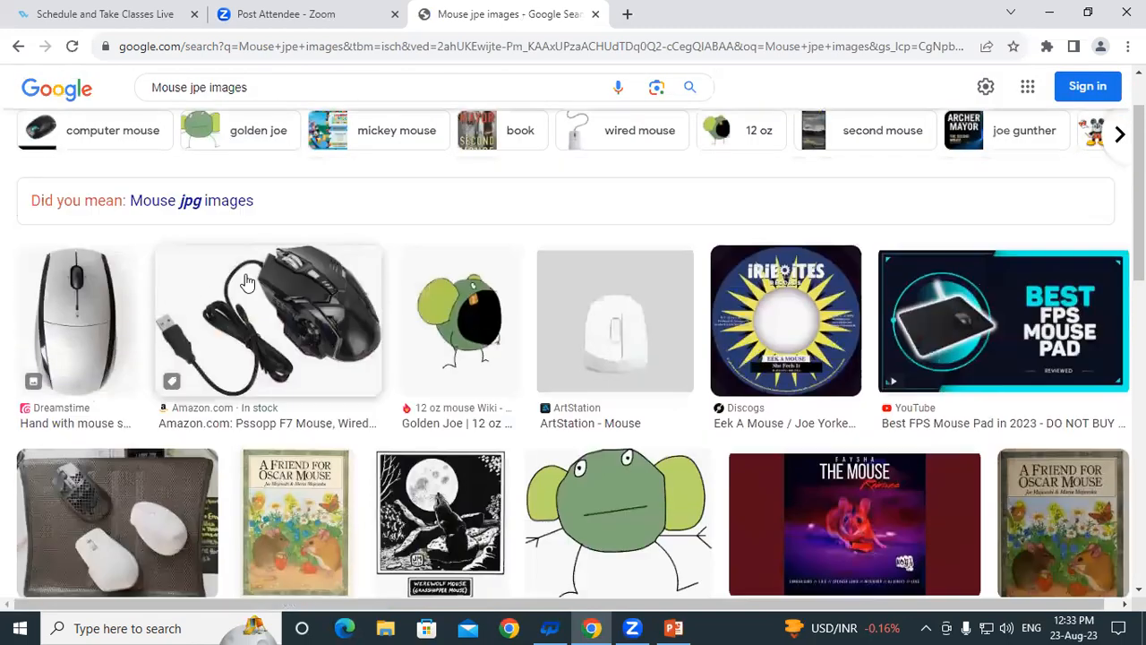
Correct the search text to "Mouse jpeg images" and run the search
left_click(207, 93)
type("g")
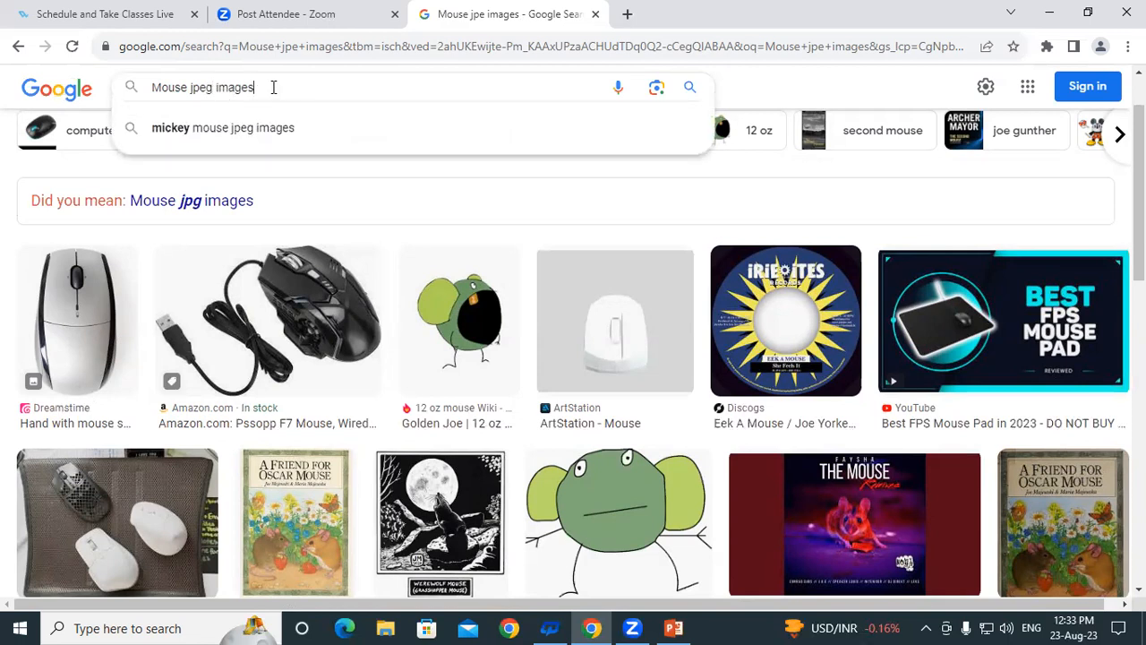
key("Return")
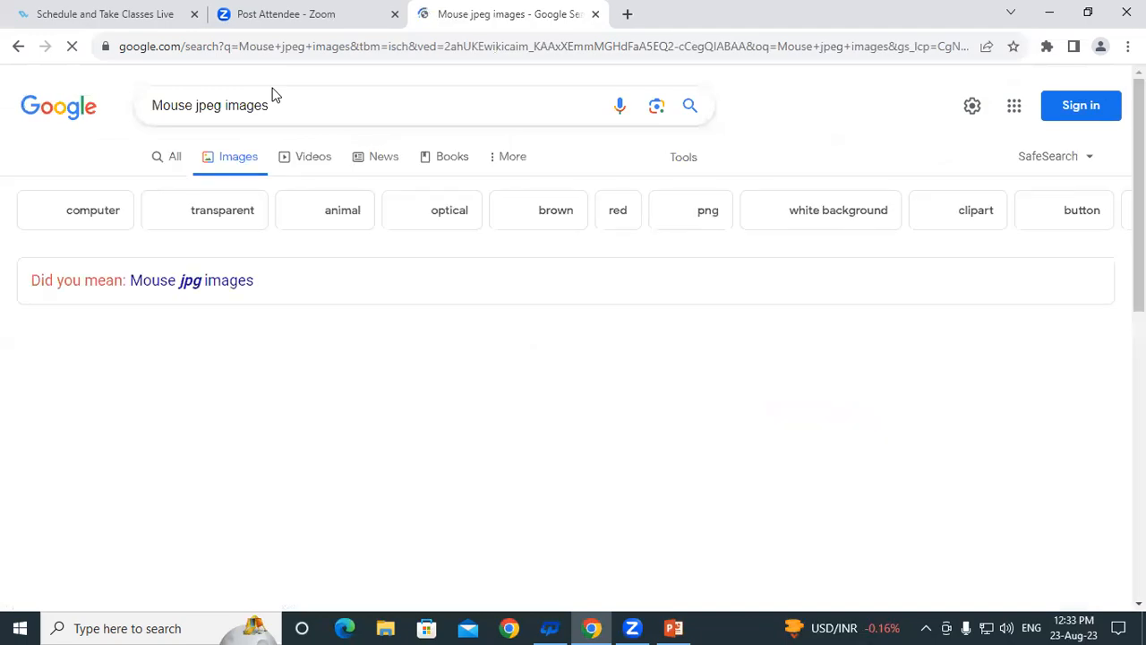
Look through the computer mouse results and open the related search "mouse images hd download"
scroll(717, 384, "down", 5)
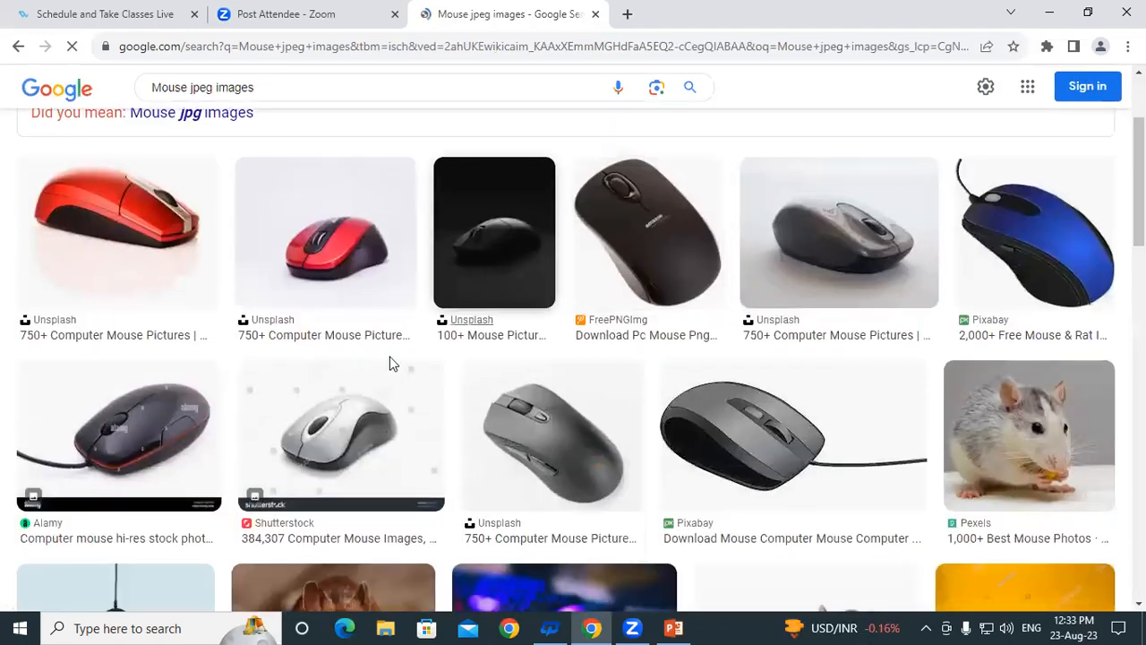
scroll(519, 372, "down", 11)
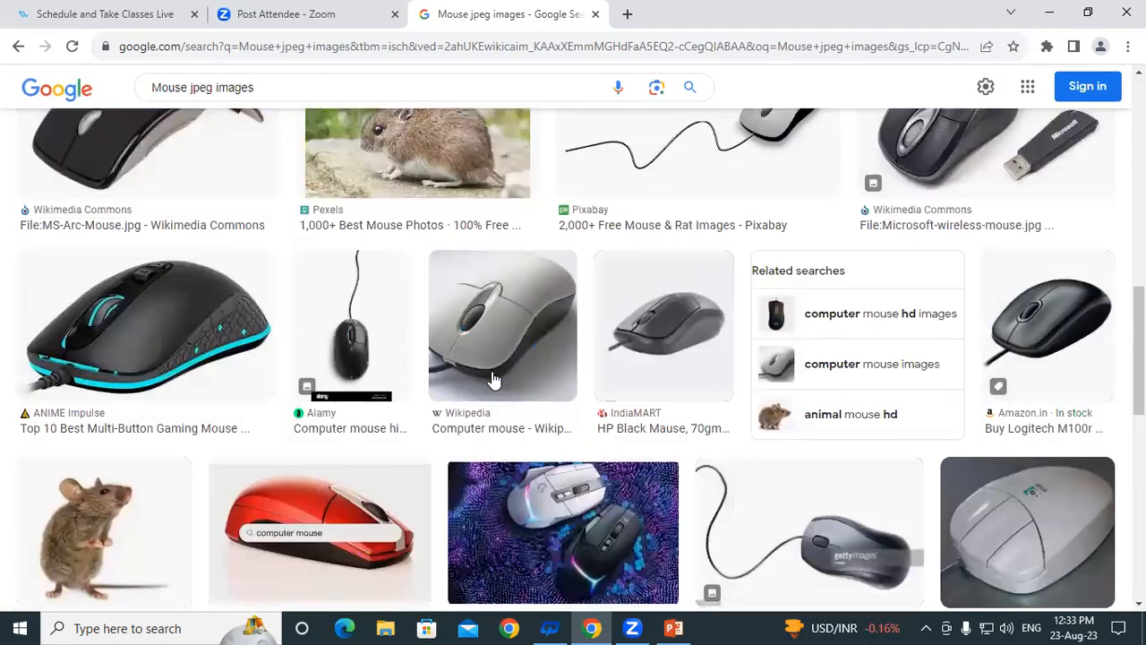
scroll(493, 379, "down", 7)
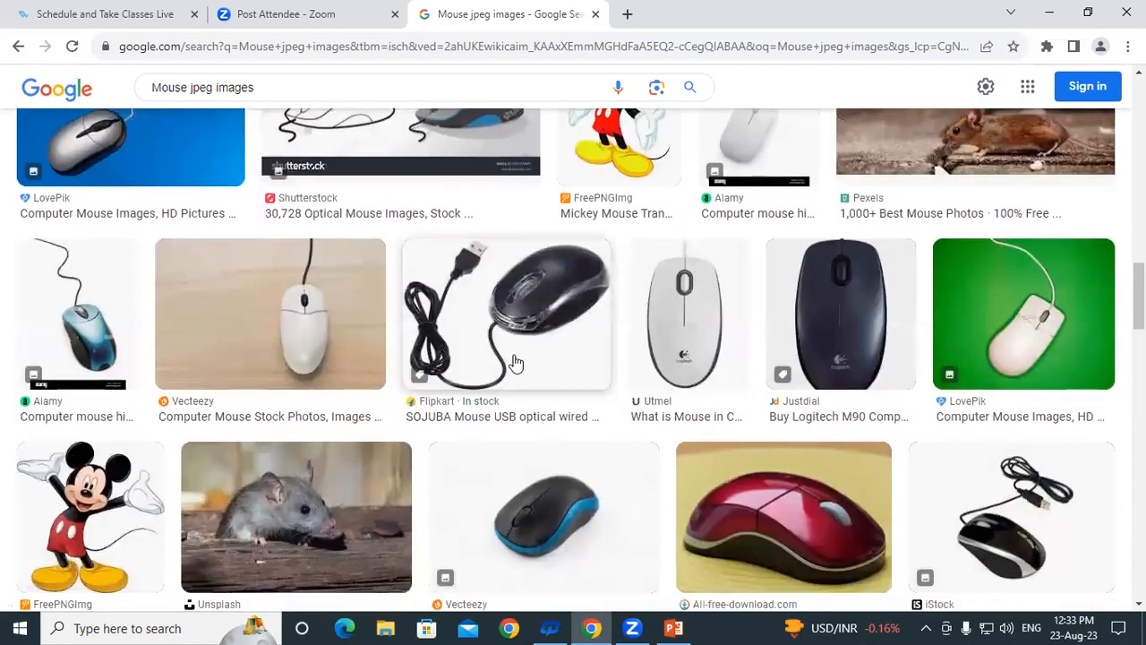
scroll(579, 363, "down", 7)
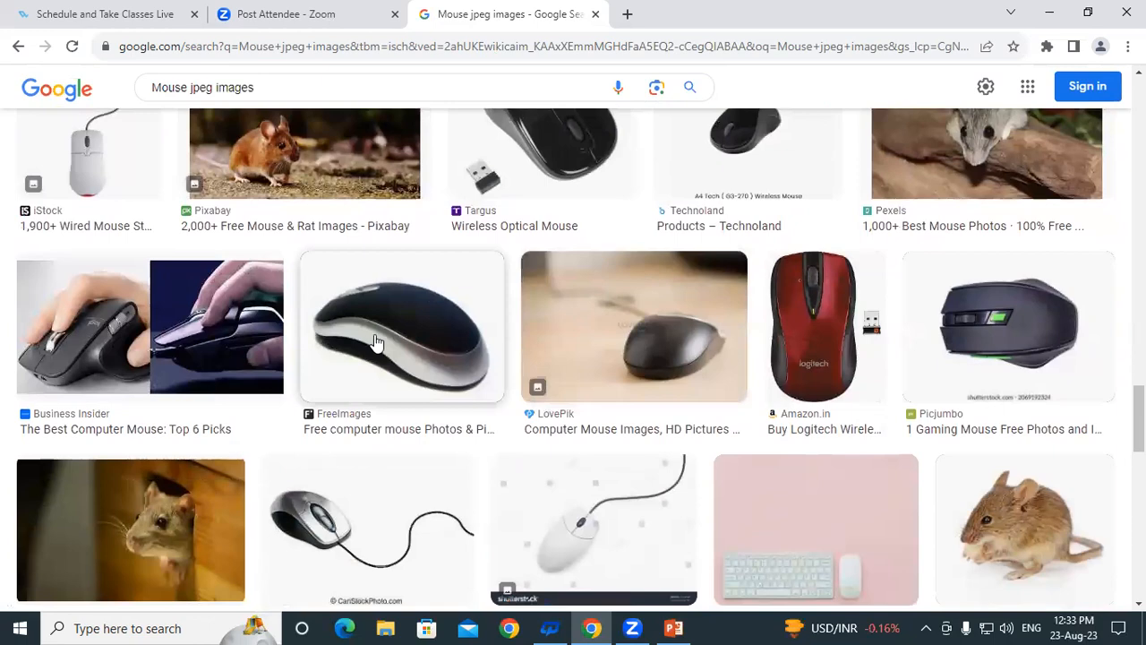
scroll(359, 359, "down", 4)
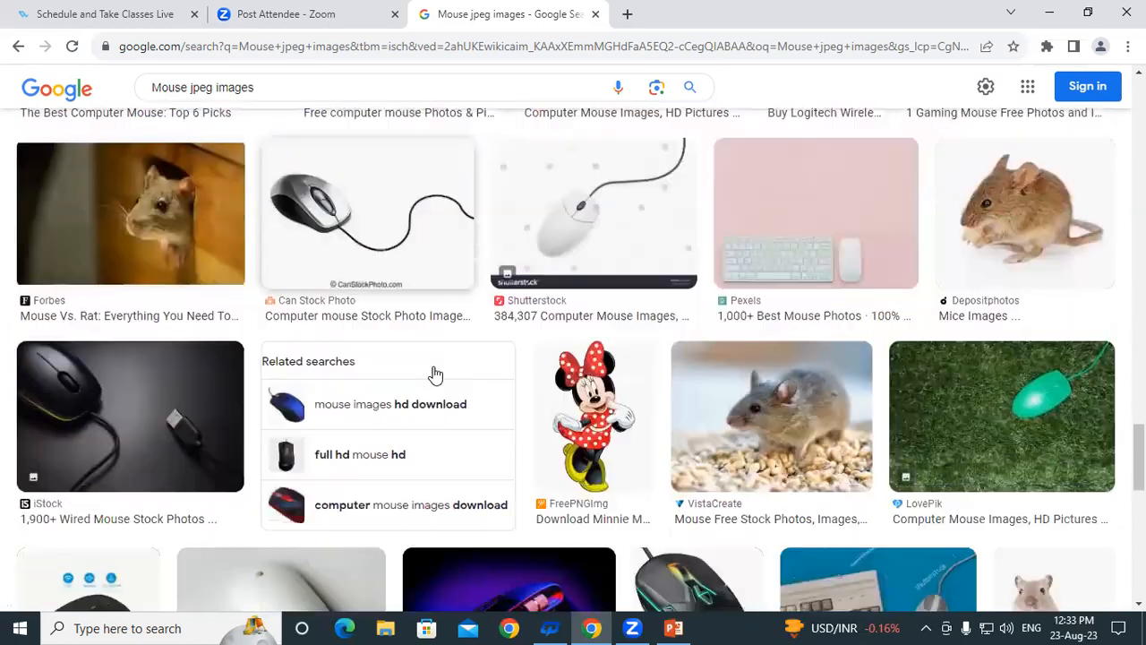
scroll(435, 375, "down", 4)
scroll(318, 343, "up", 2)
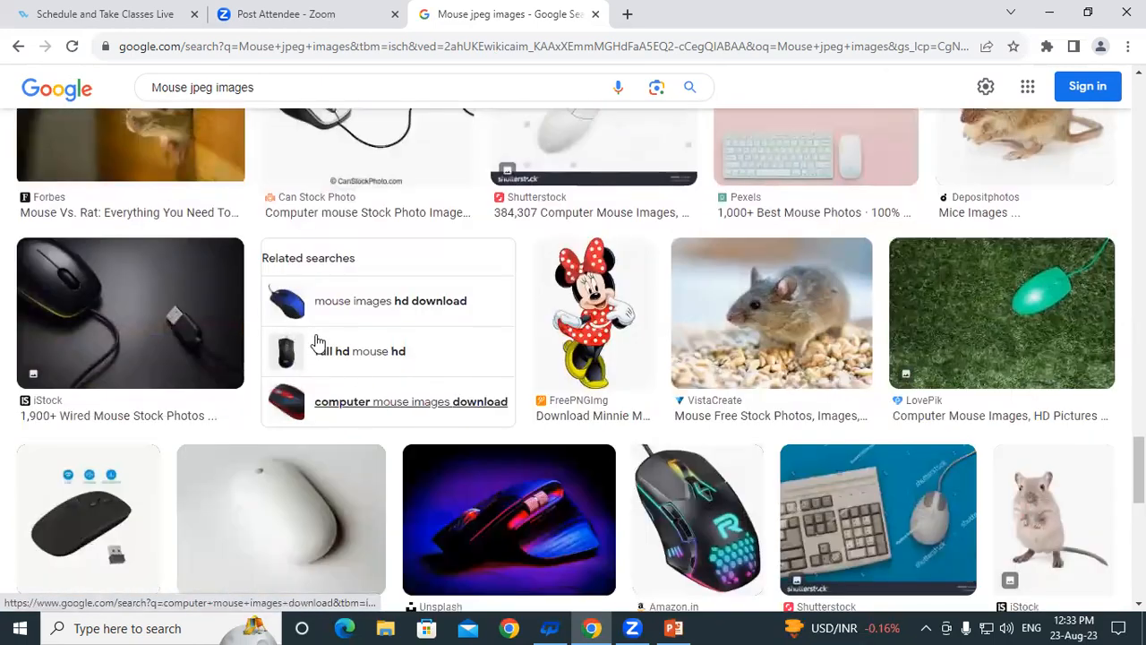
left_click(291, 308)
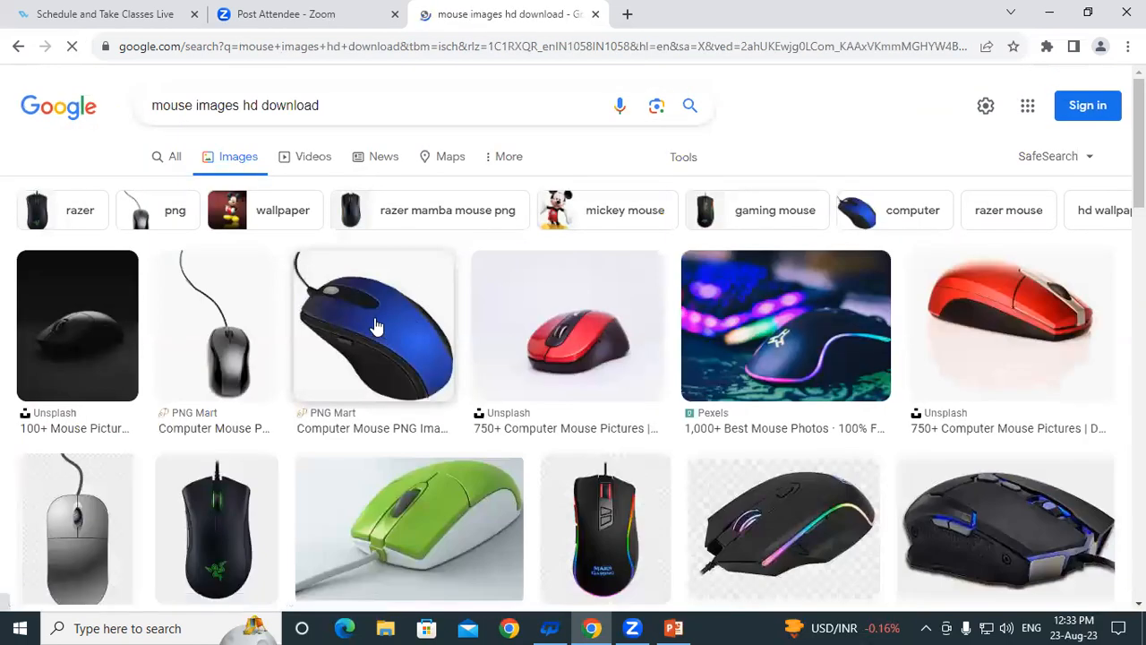
Preview the blue computer mouse from PNG Mart and save it to the Desktop as the PNG image Computer-Mouse-PNG-Image
left_click(376, 327)
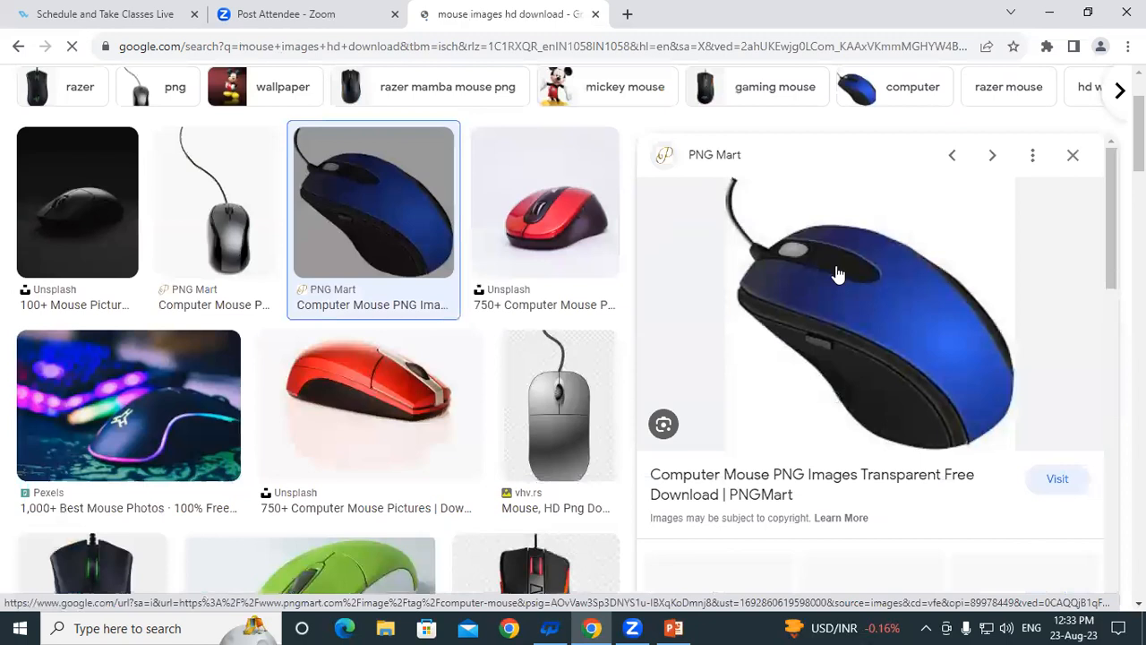
right_click(913, 319)
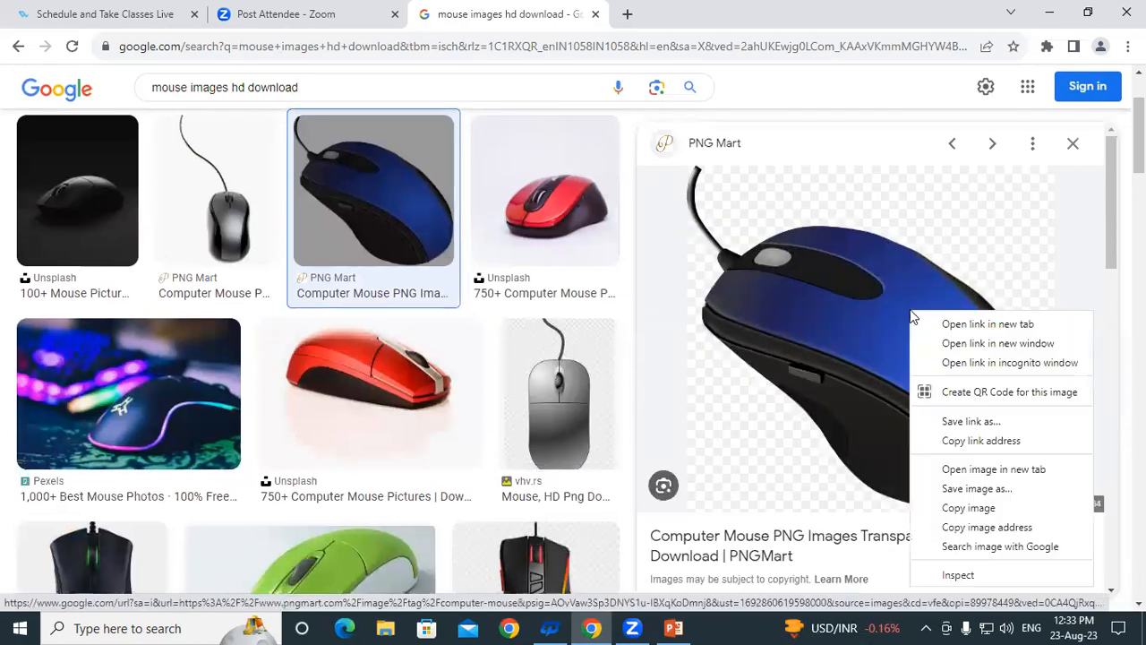
left_click(958, 491)
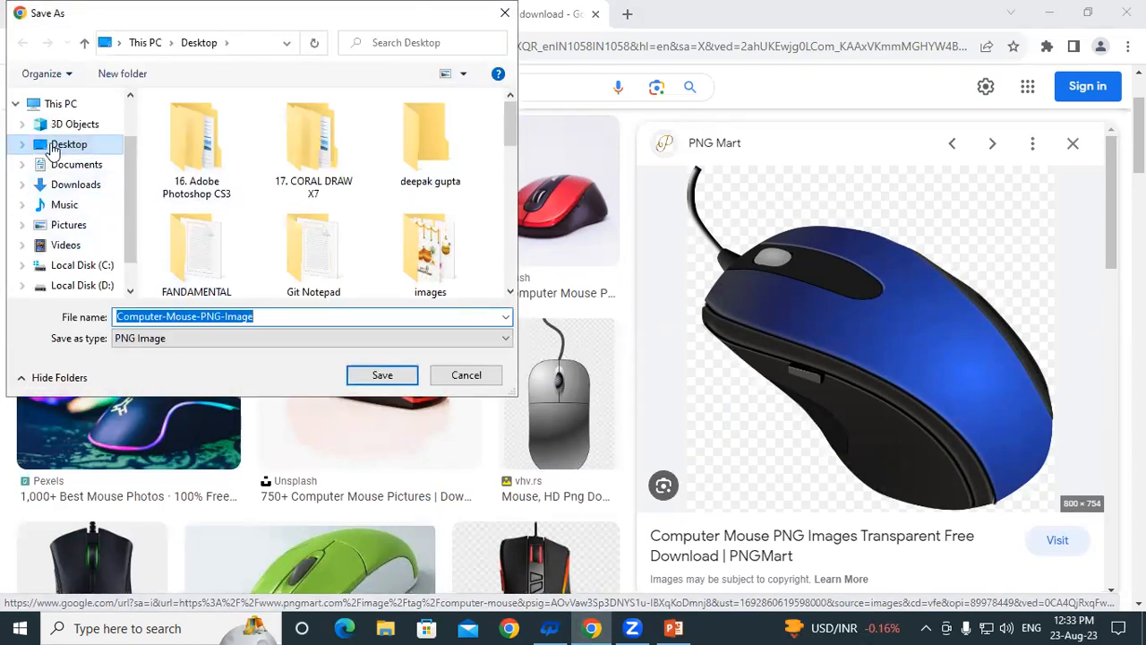
left_click(51, 146)
left_click(379, 375)
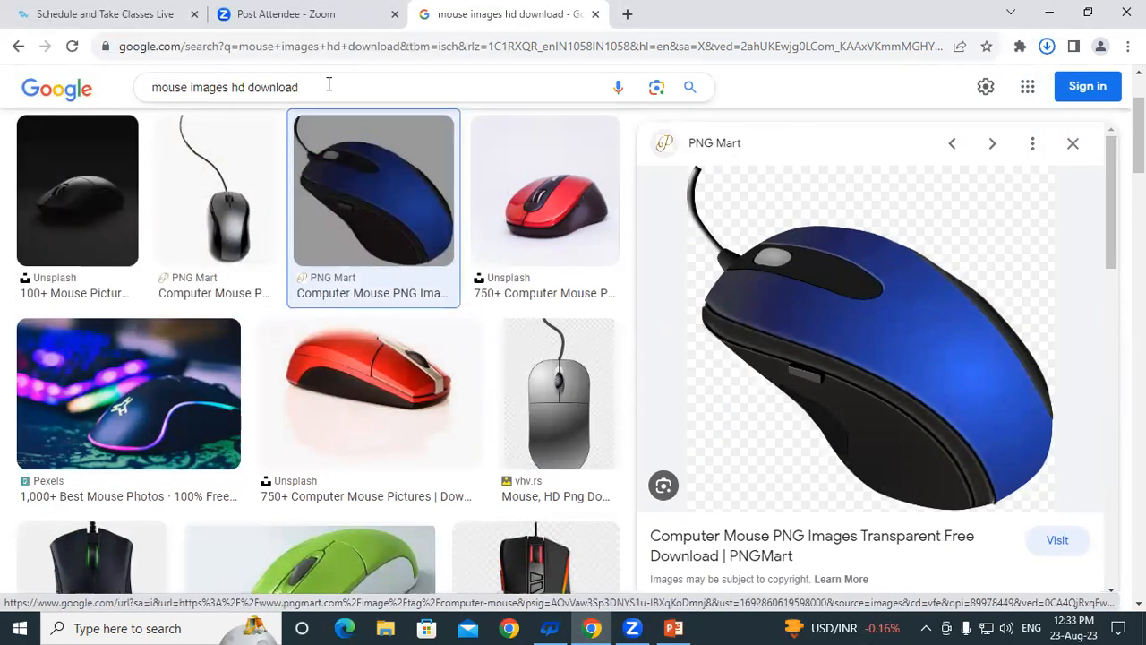
Replace the image search with "what is mouse" and show the general web results for it
triple_click(329, 83)
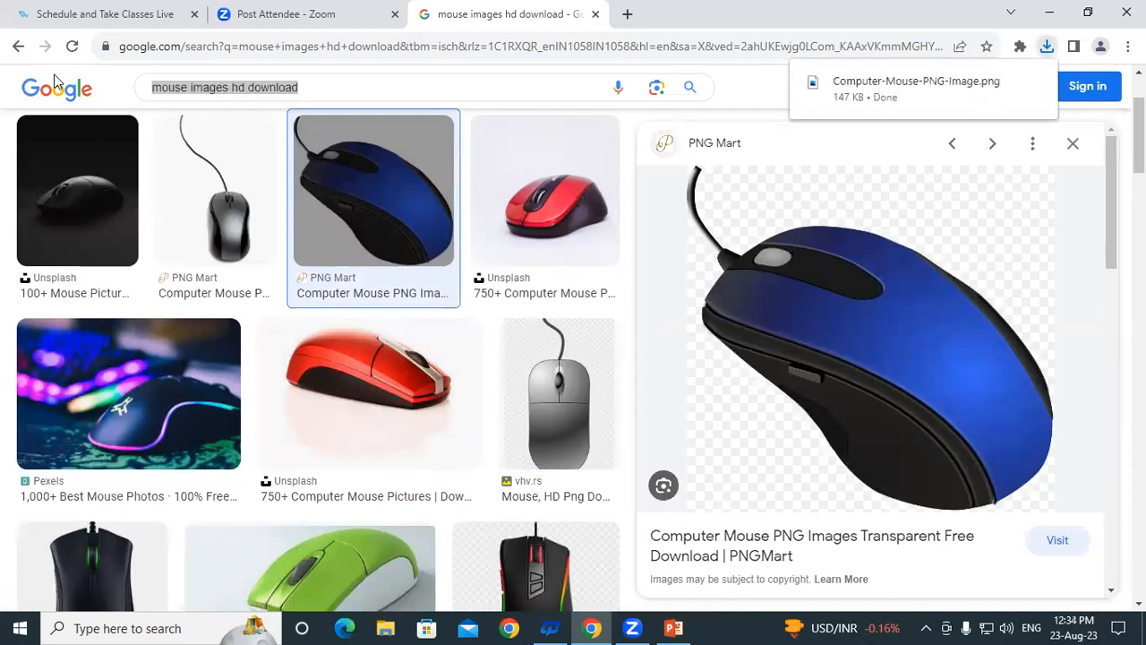
left_click_drag(309, 84, 37, 82)
type("what ")
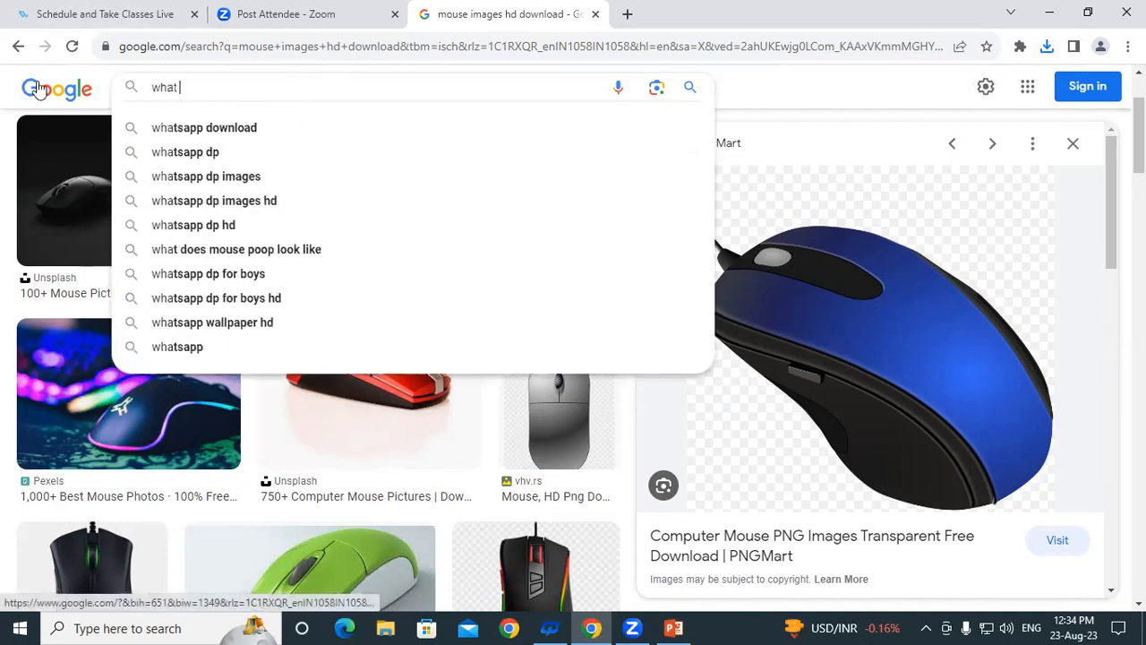
type("is mouse")
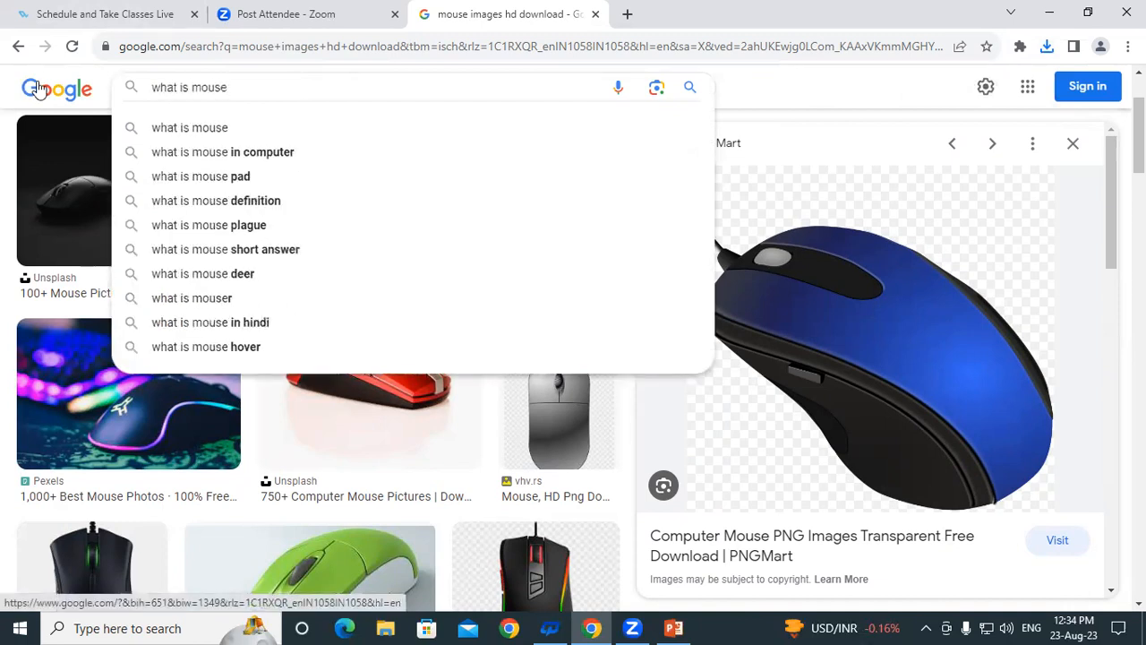
key("Return")
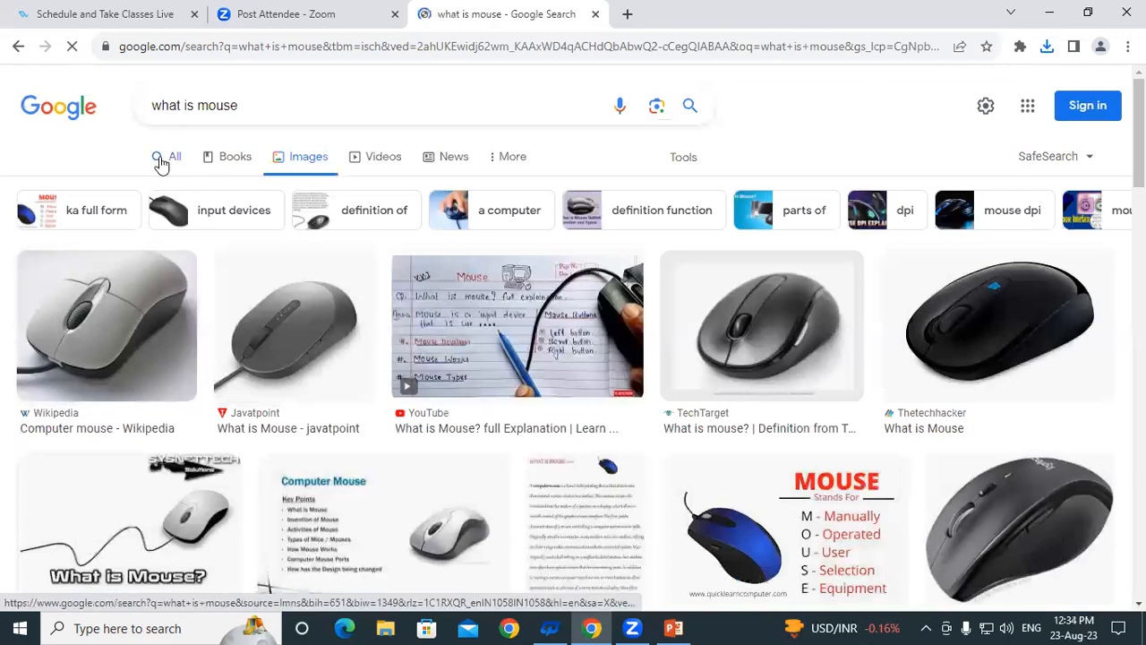
left_click(183, 158)
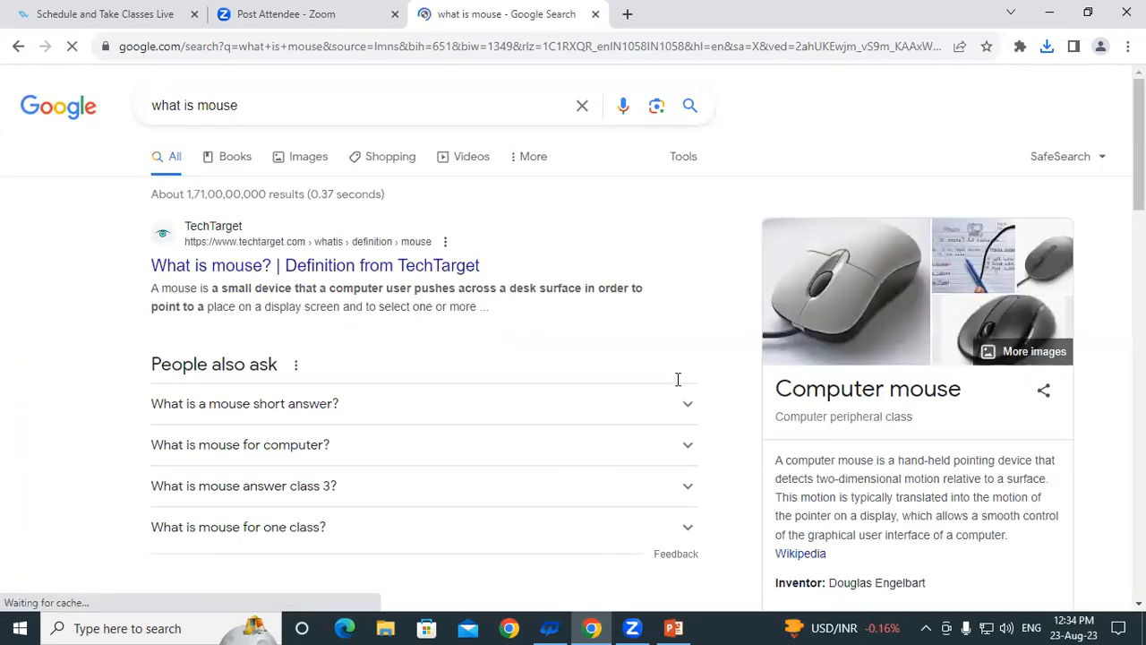
Copy the two-line mouse definition from the Javatpoint search result
scroll(627, 383, "down", 1)
scroll(394, 387, "down", 1)
scroll(349, 390, "down", 2)
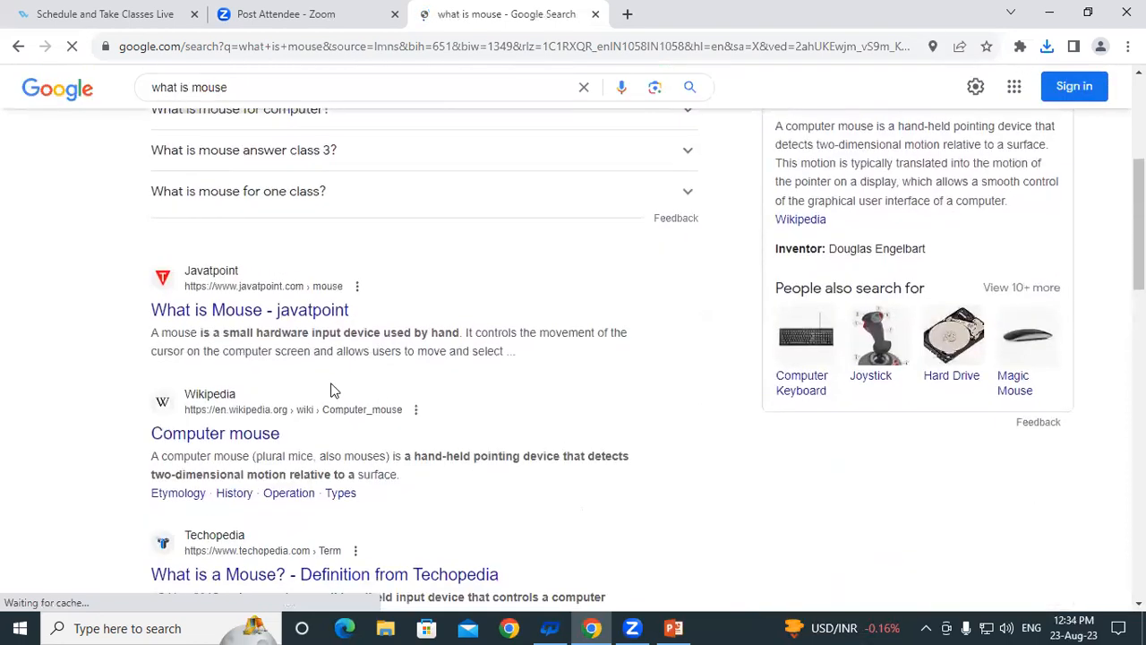
left_click_drag(151, 332, 526, 357)
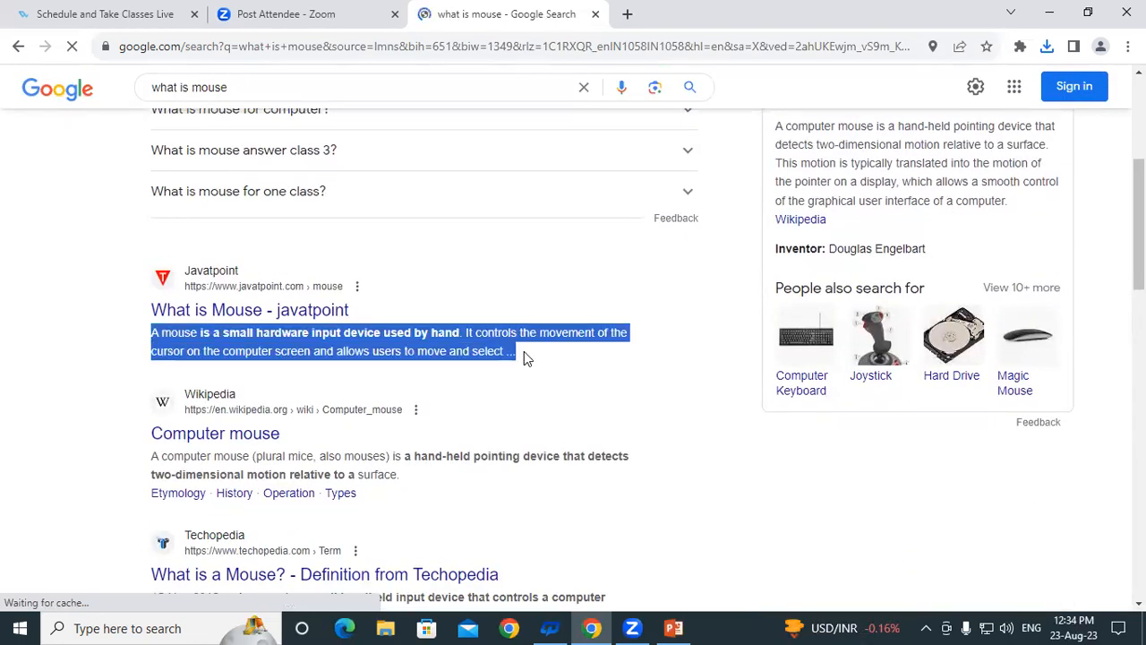
right_click(501, 350)
left_click(516, 356)
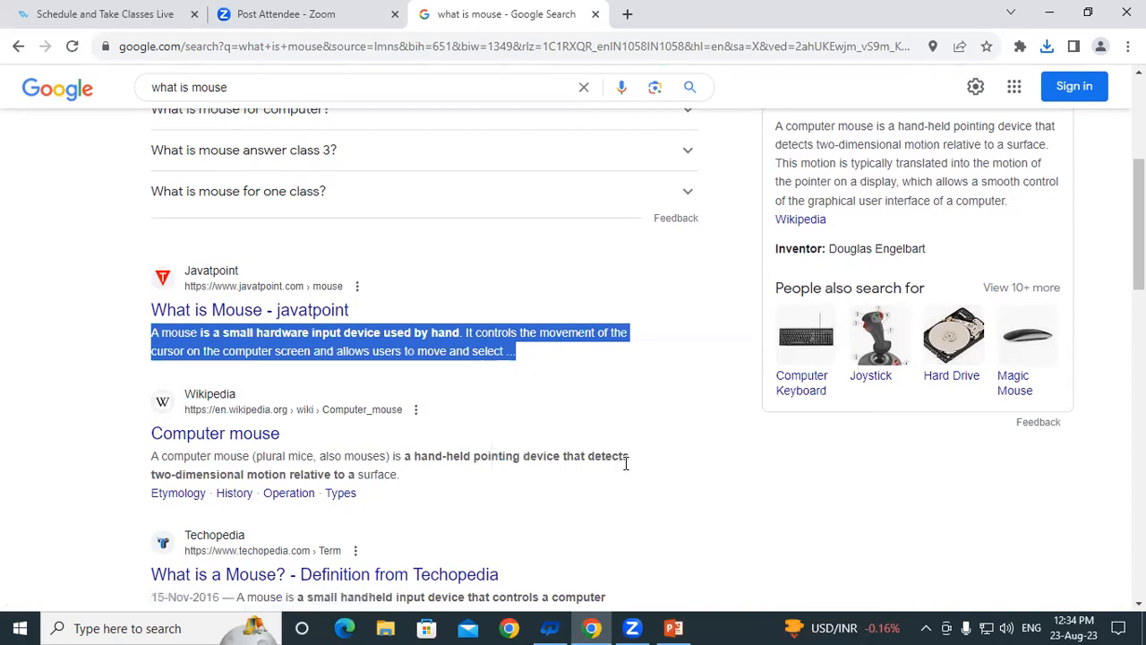
Switch to PowerPoint, paste the definition onto the Mouse slide with the destination theme, and move it to the slide's lower right area
left_click(674, 628)
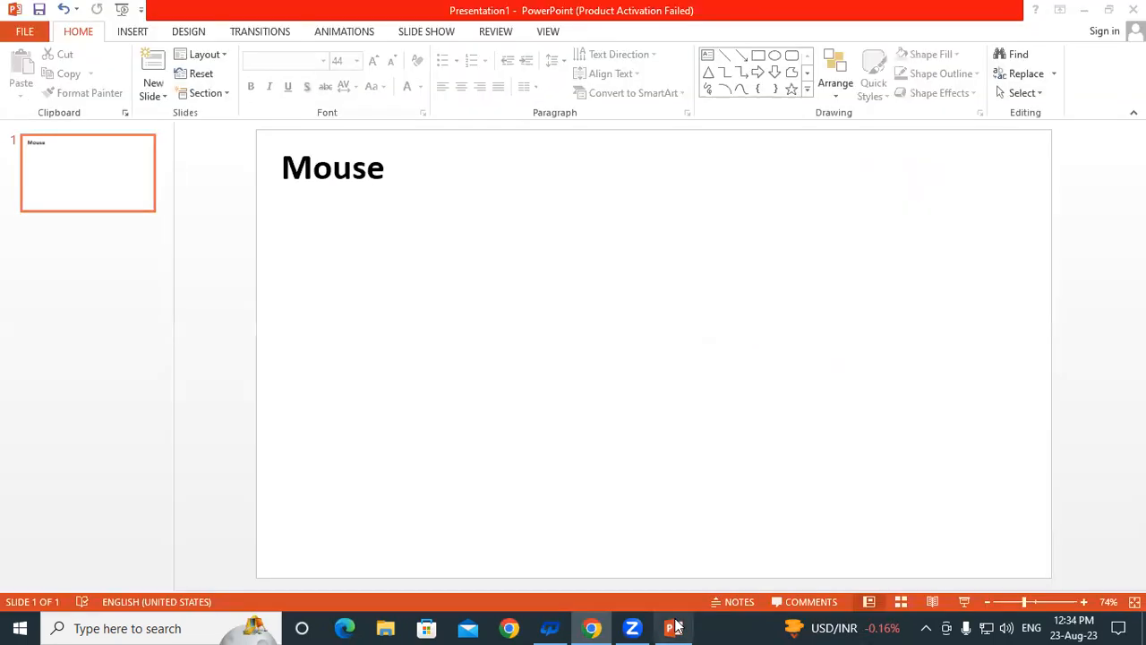
right_click(498, 287)
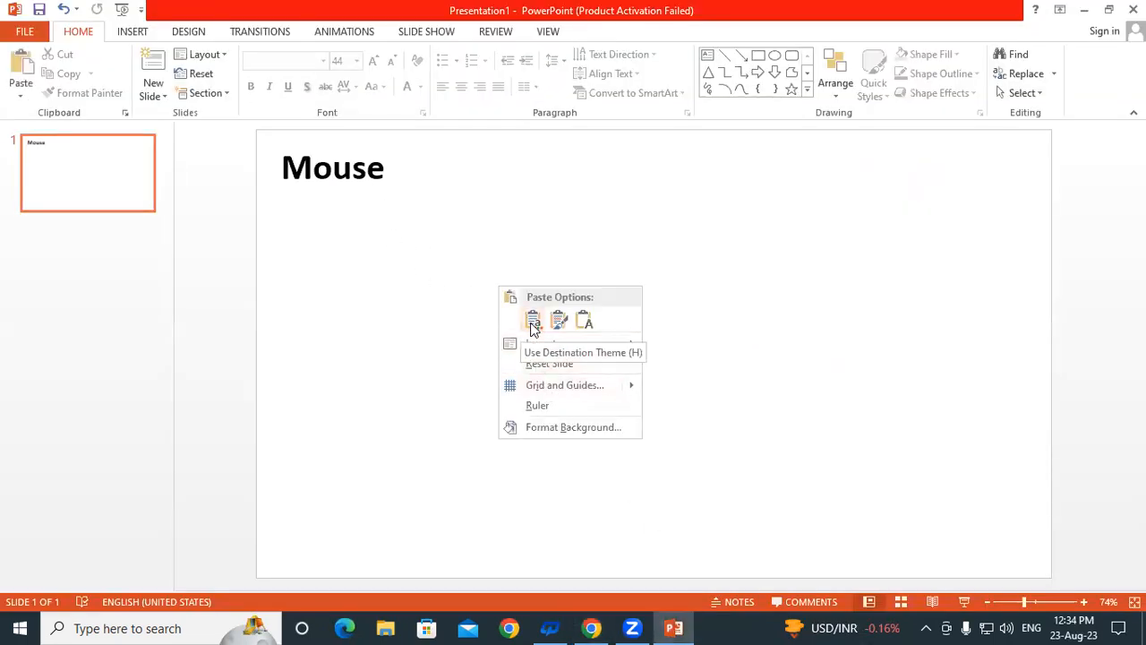
left_click(530, 320)
mouse_move(624, 387)
left_mouse_down()
mouse_move(676, 463)
mouse_move(726, 487)
left_mouse_up()
left_click(970, 372)
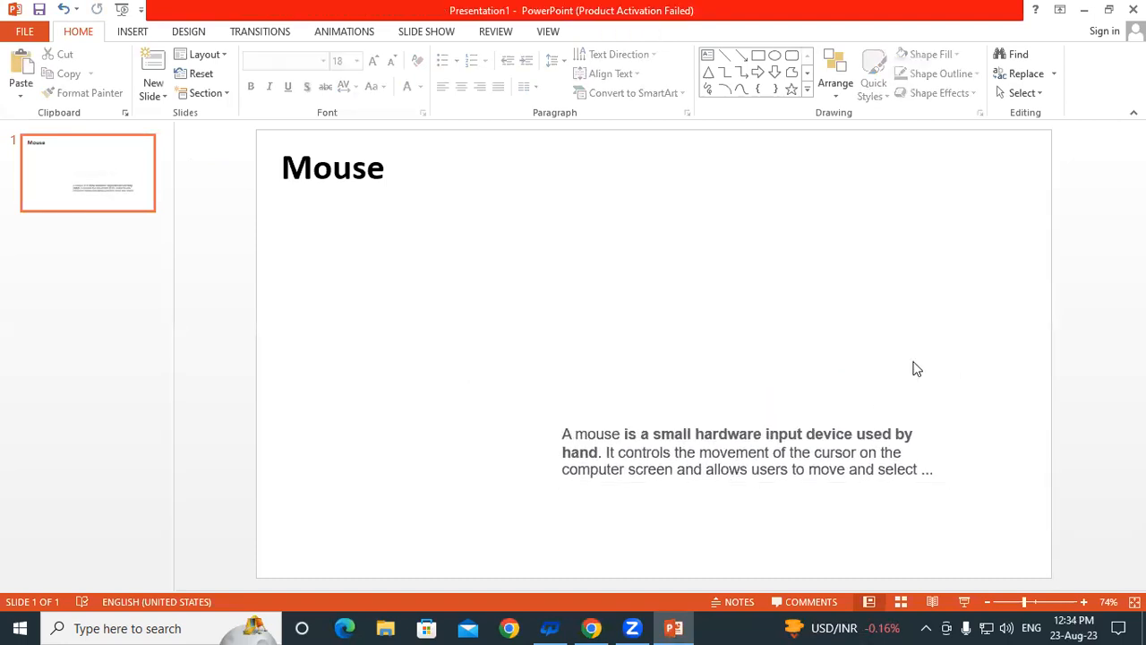
Insert the picture Computer-Mouse-PNG-Image from the Desktop into the slide
left_click(132, 32)
left_click(108, 72)
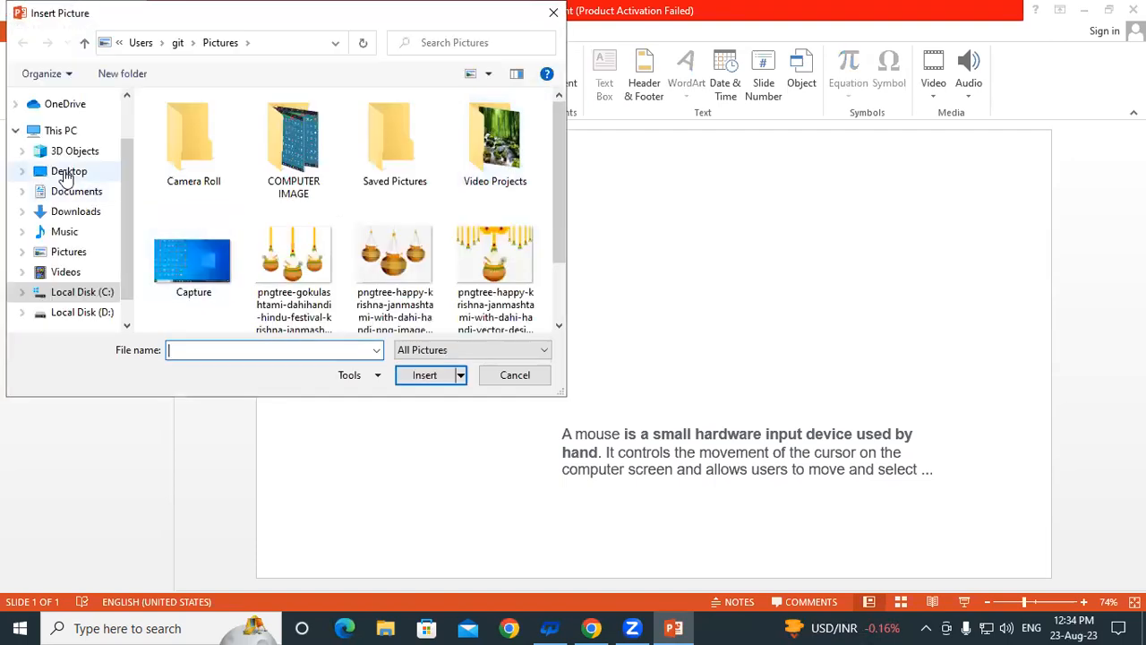
left_click(69, 171)
left_click_drag(561, 123, 560, 201)
left_click(394, 135)
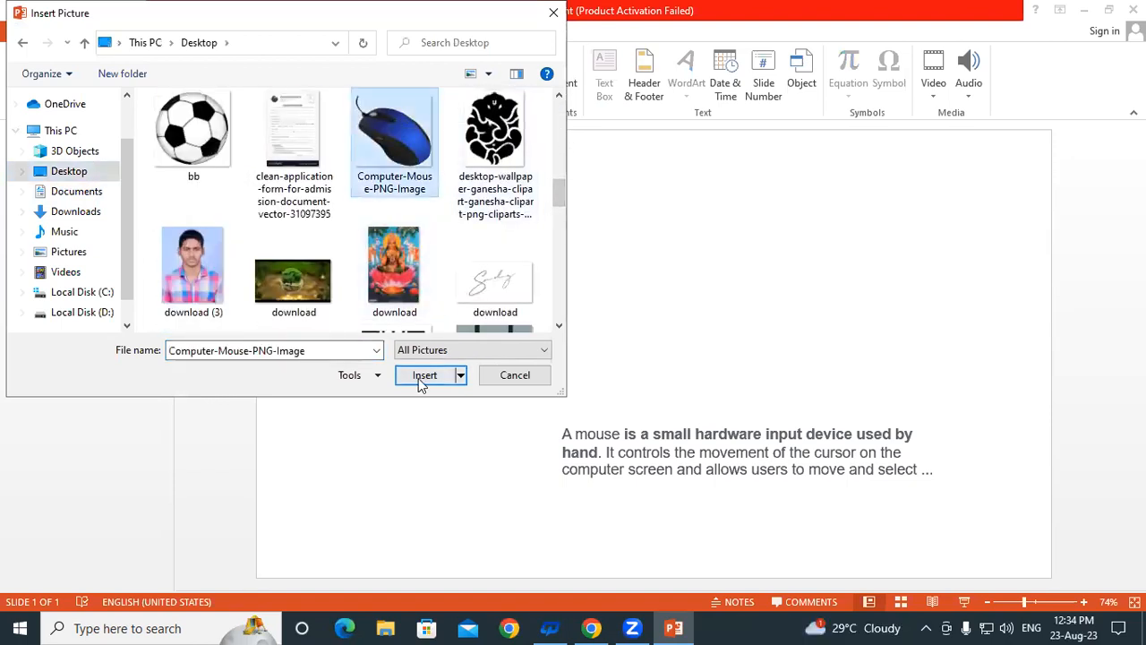
left_click(423, 376)
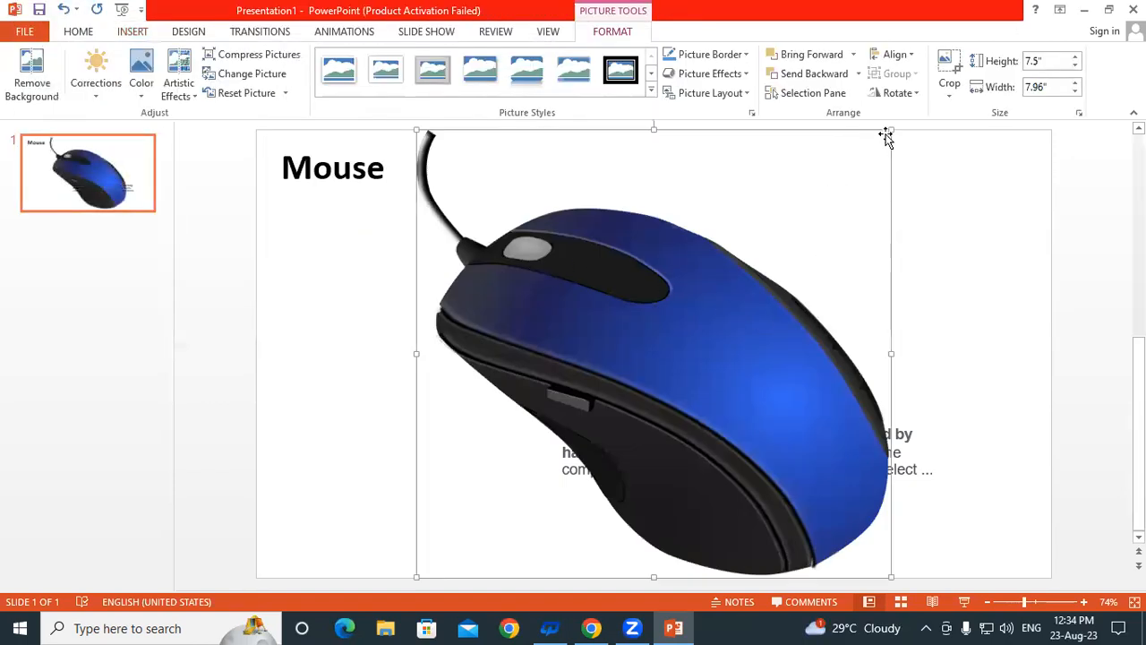
Shrink the mouse picture to about 3.04" high by 3.23" wide and arrange it below the title with the definition text beside it
left_click_drag(890, 129, 609, 397)
mouse_move(512, 448)
left_mouse_down()
mouse_move(554, 227)
mouse_move(575, 206)
mouse_move(407, 267)
mouse_move(372, 267)
mouse_move(609, 228)
mouse_move(638, 205)
mouse_move(393, 310)
left_mouse_up()
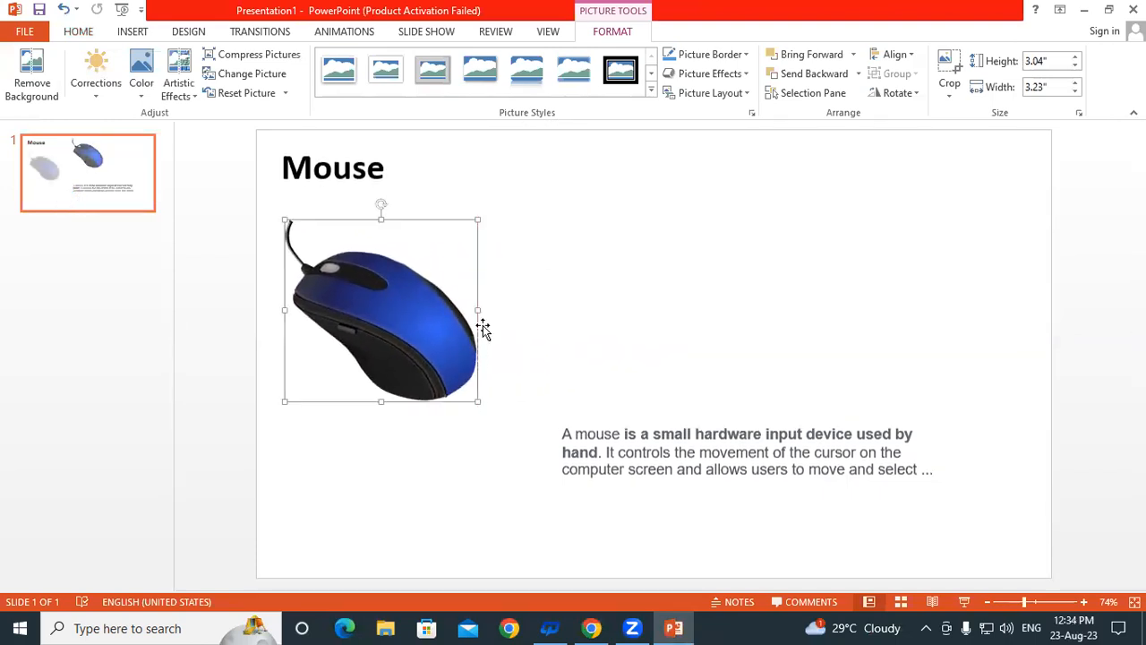
left_click(669, 453)
left_click_drag(658, 484, 627, 408)
mouse_move(380, 323)
left_mouse_down()
mouse_move(531, 231)
mouse_move(964, 224)
mouse_move(456, 276)
mouse_move(375, 315)
left_mouse_up()
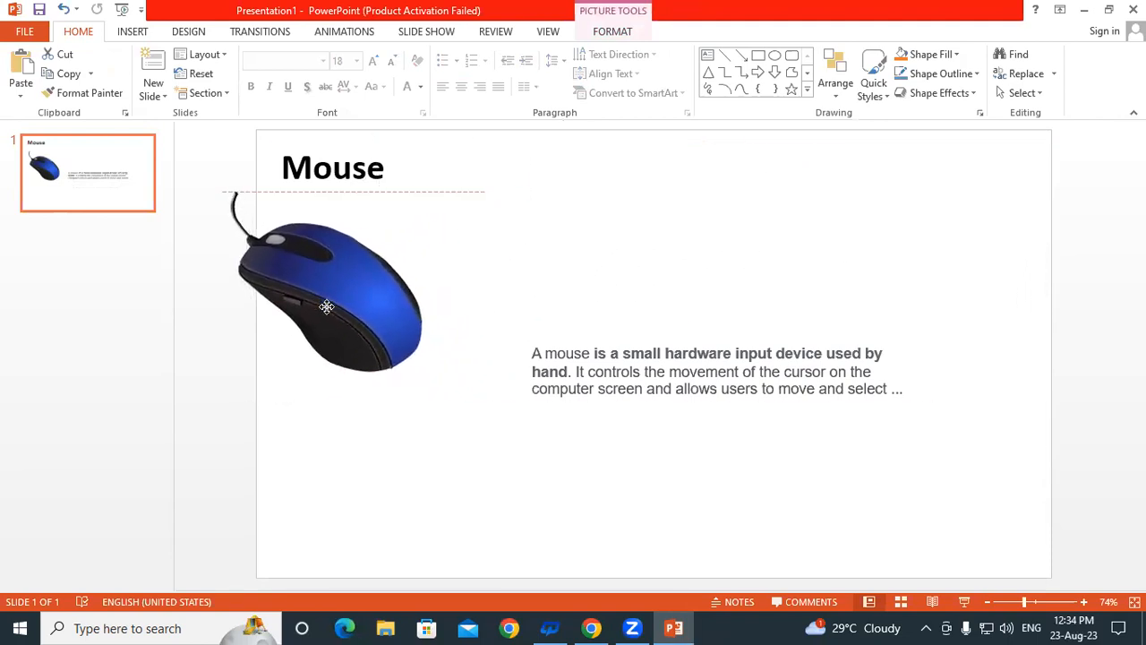
left_click_drag(375, 316, 360, 307)
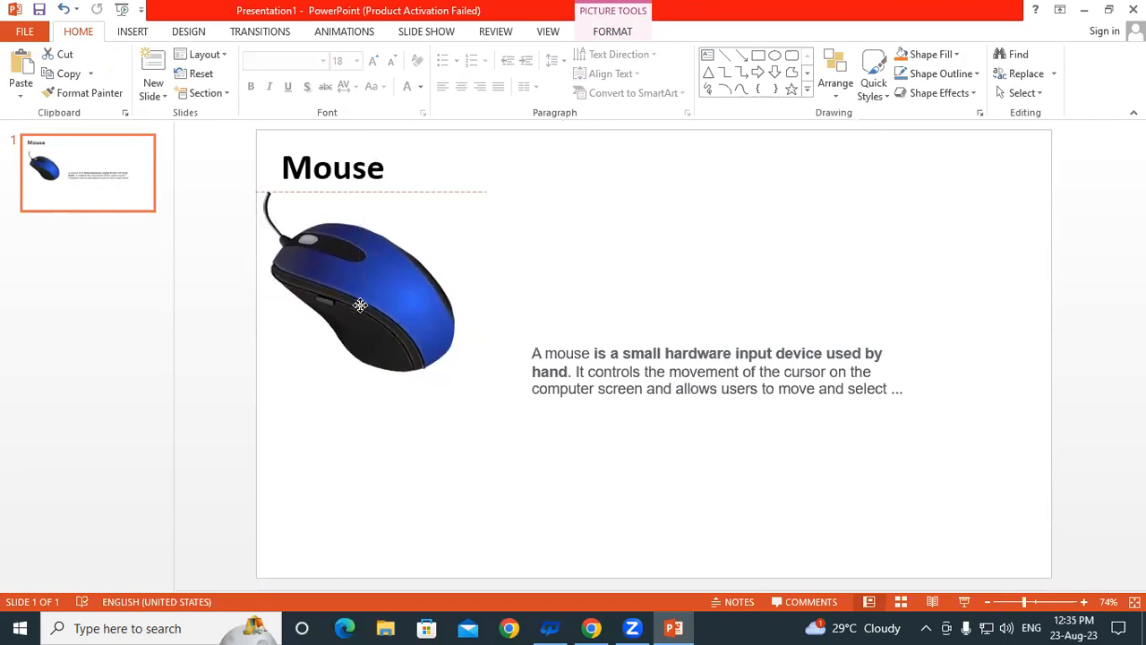
left_click(613, 242)
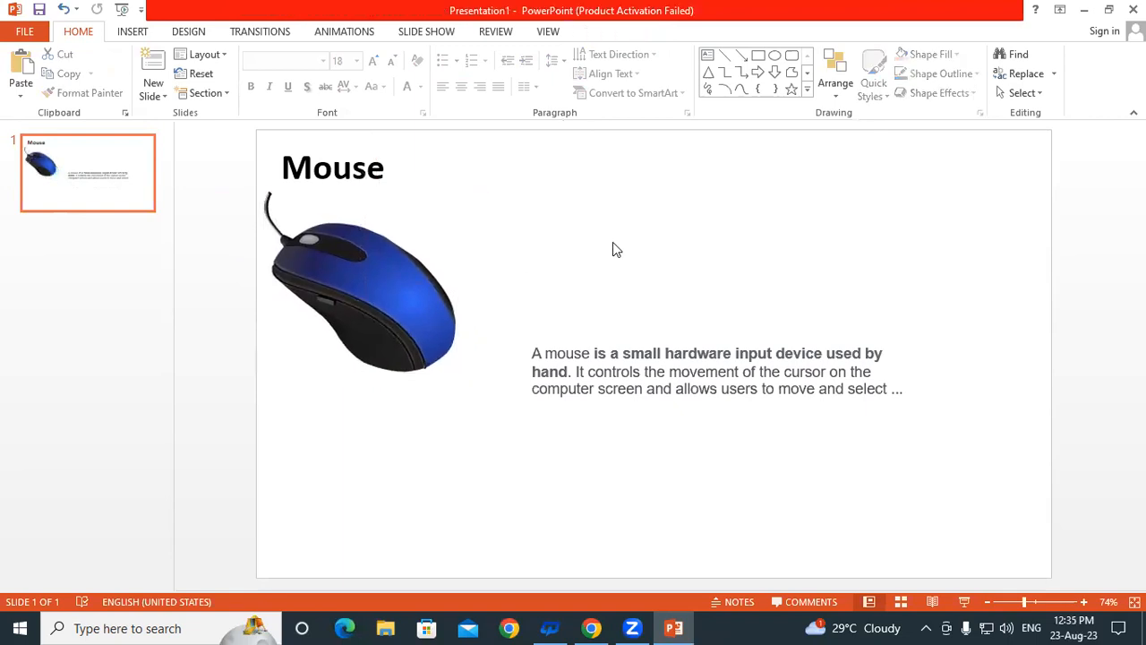
left_click(596, 370)
left_click(332, 171)
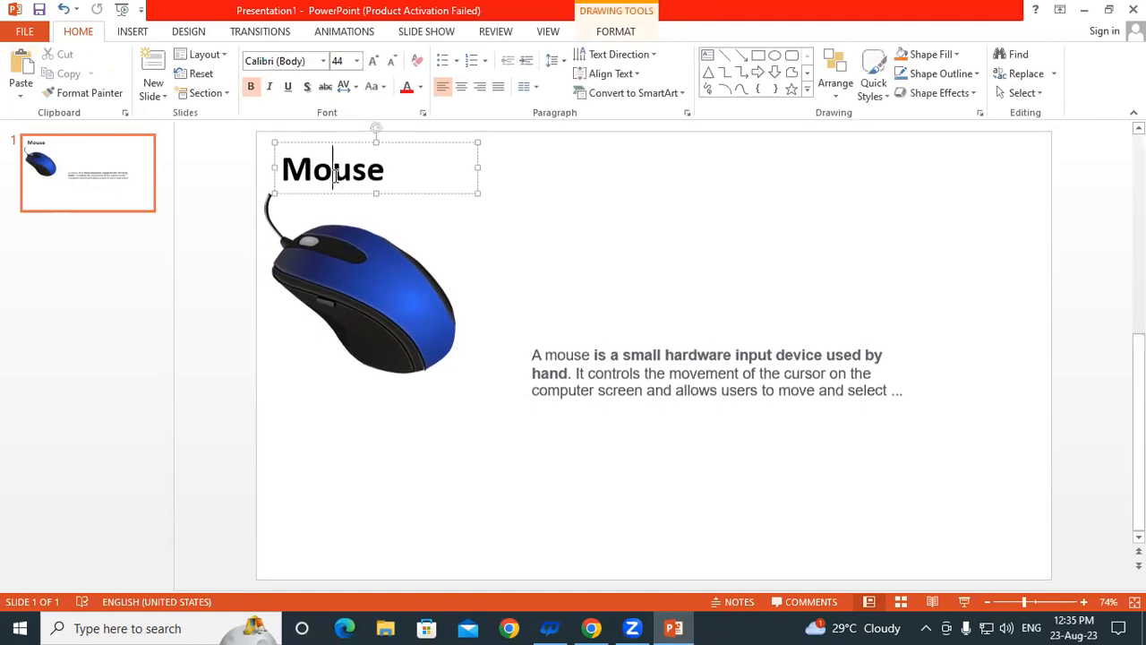
left_click(492, 296)
left_click(376, 316)
left_click(715, 249)
left_click(355, 176)
left_click(396, 194)
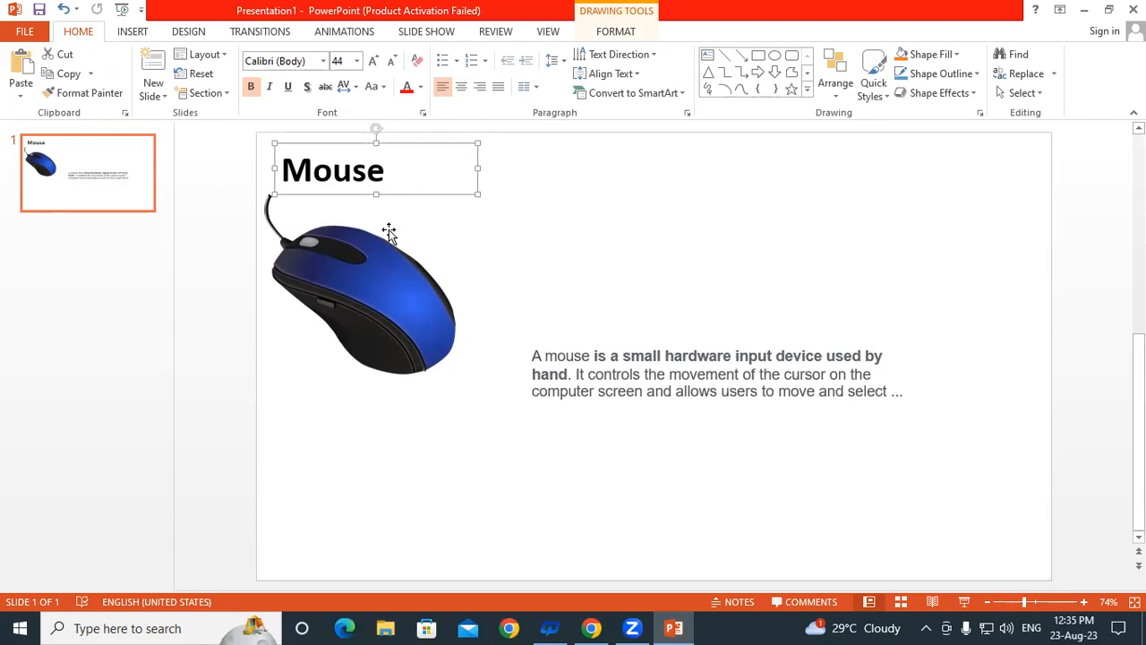
left_click(385, 267)
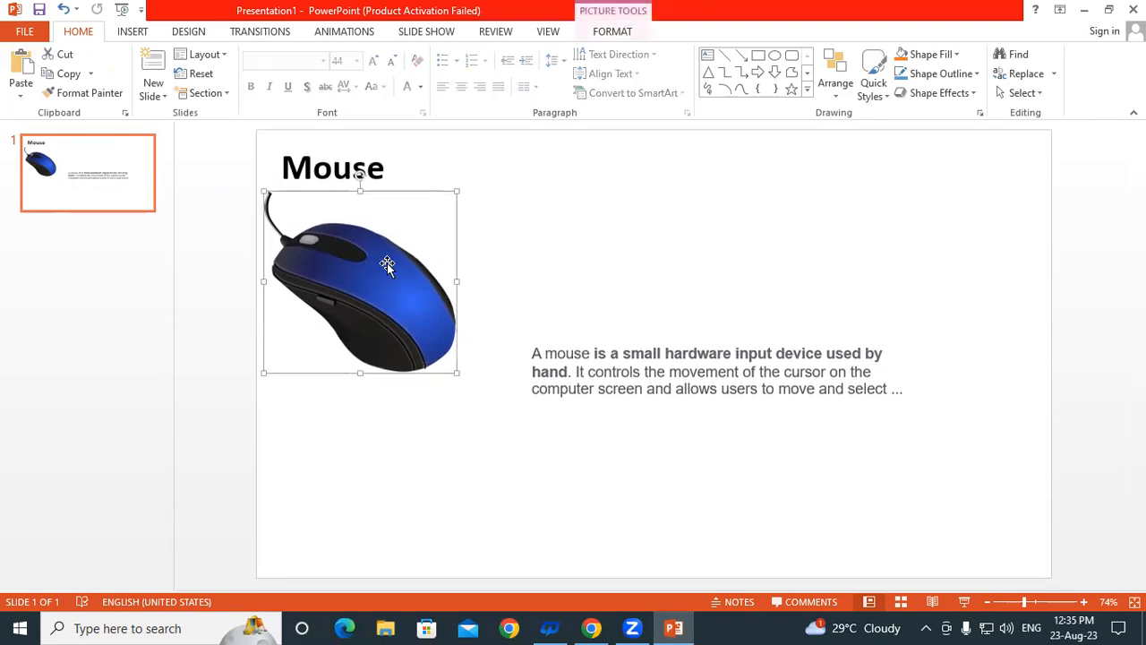
left_click(624, 359)
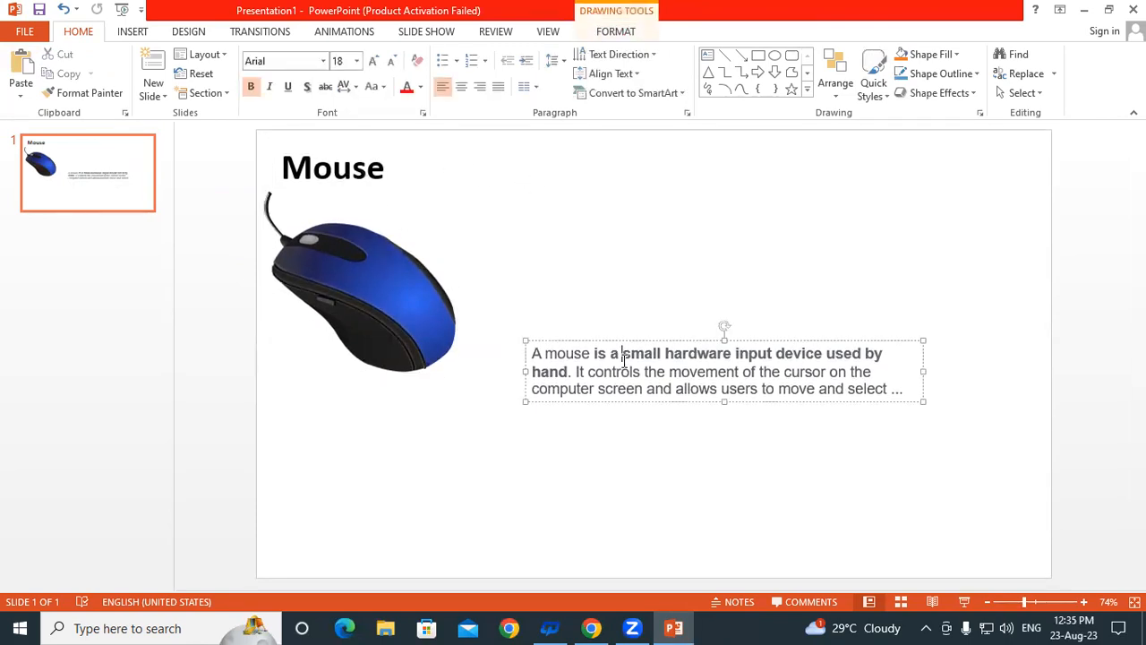
left_click(551, 460)
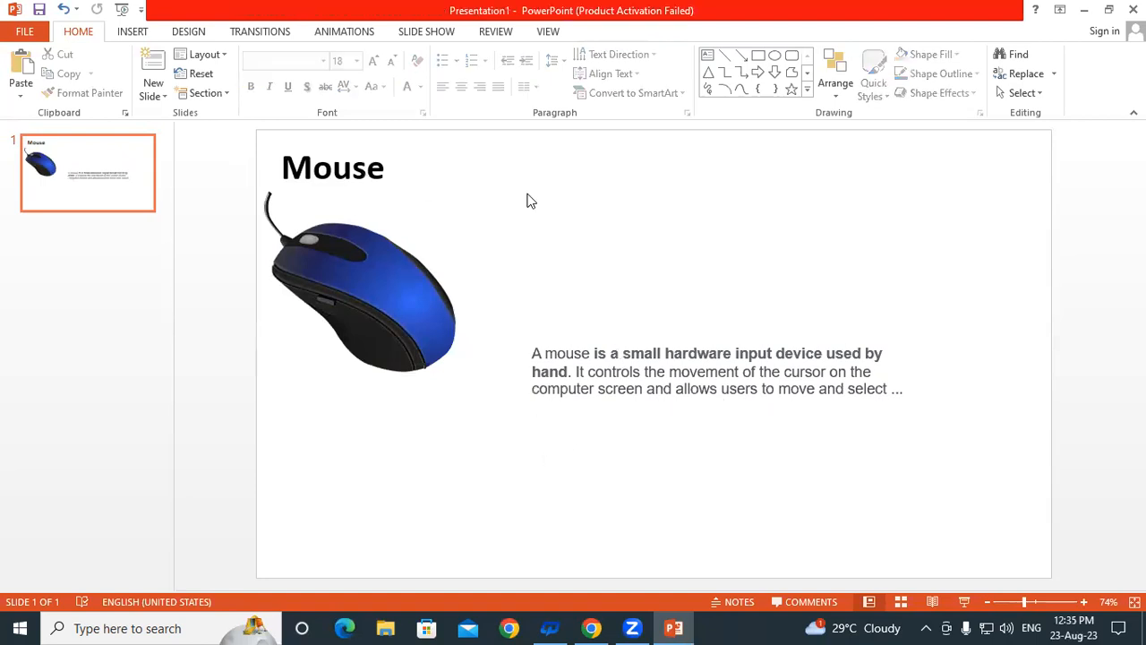
left_click(114, 166)
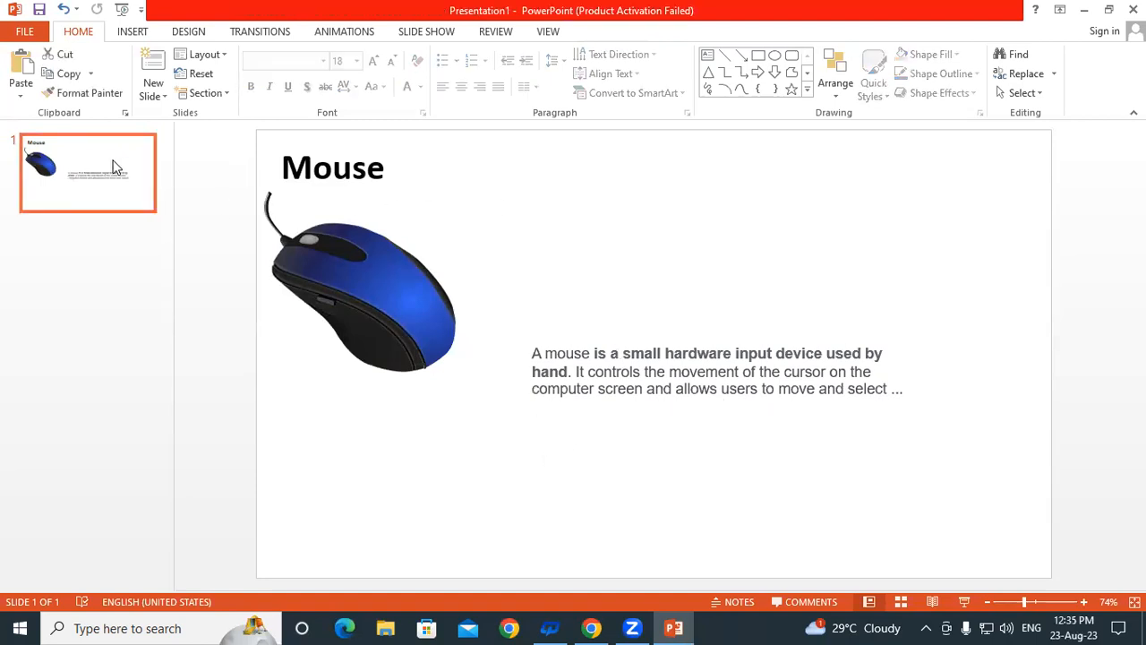
left_click(355, 173)
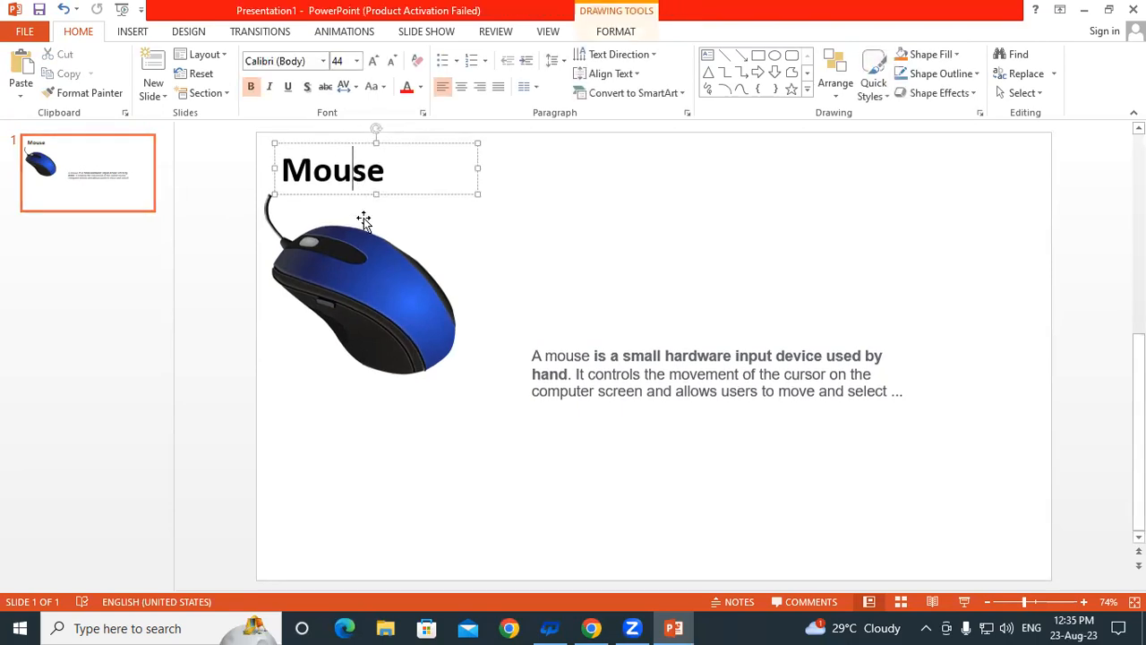
left_click(369, 249)
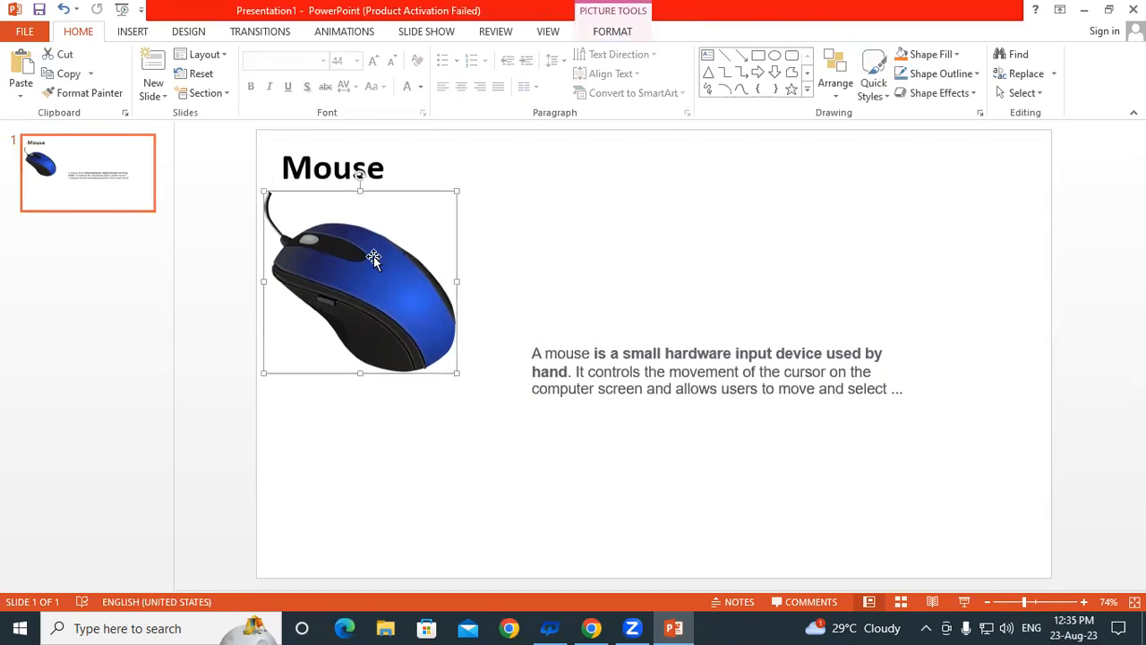
left_click(594, 356)
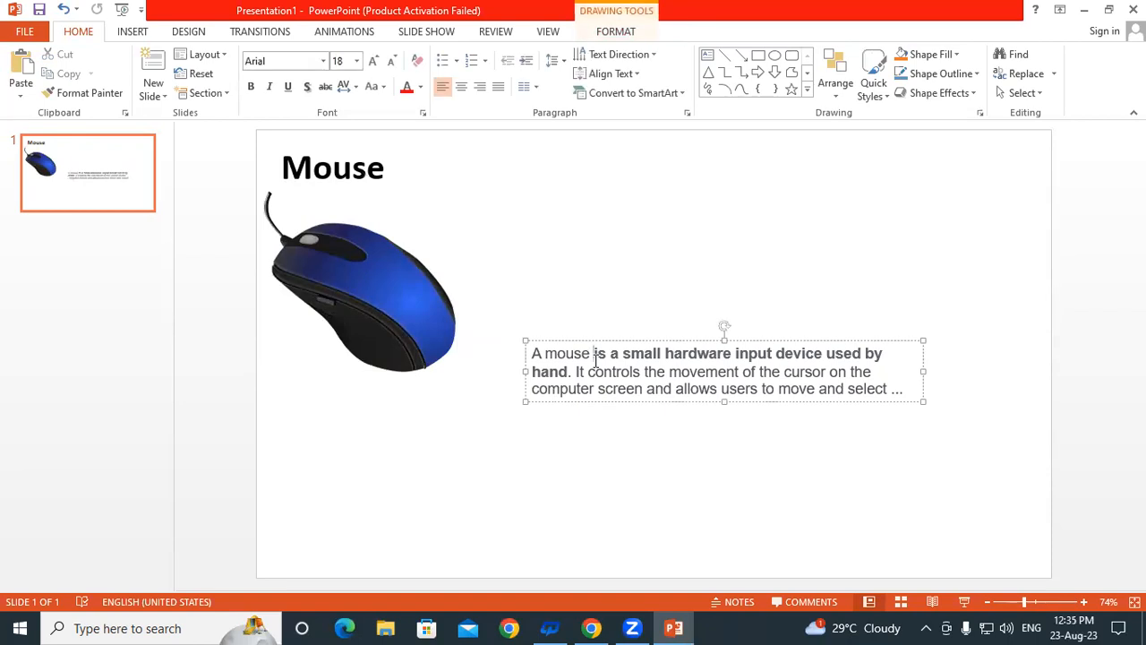
left_click(551, 464)
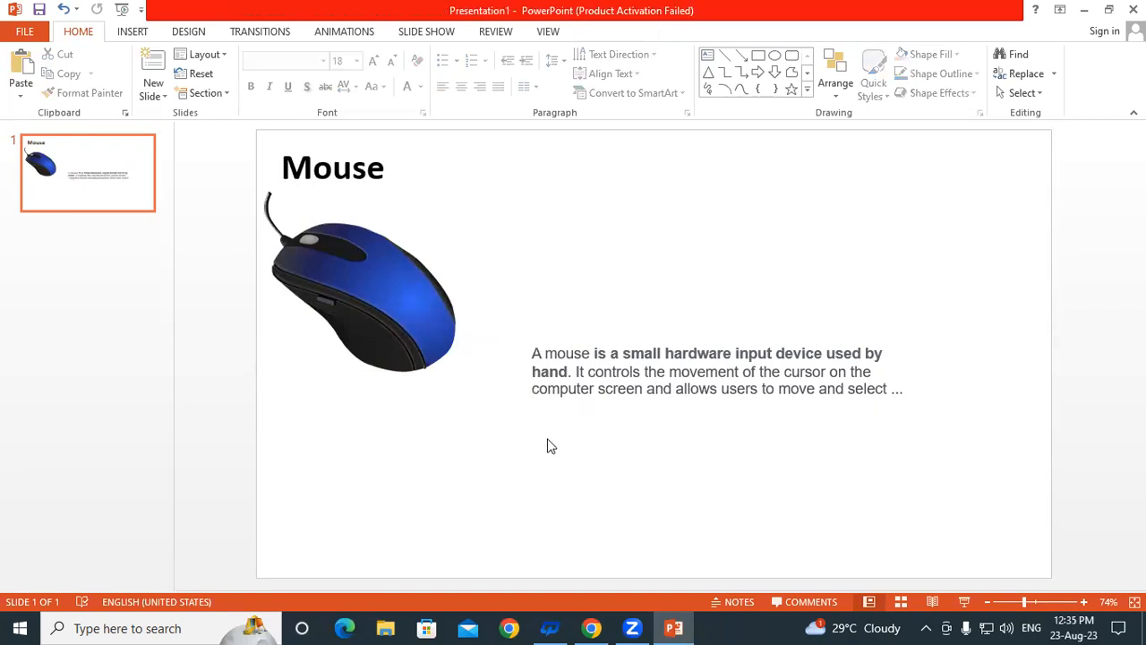
View the Mouse slide as a full-screen slide show and return to editing
left_click(36, 177)
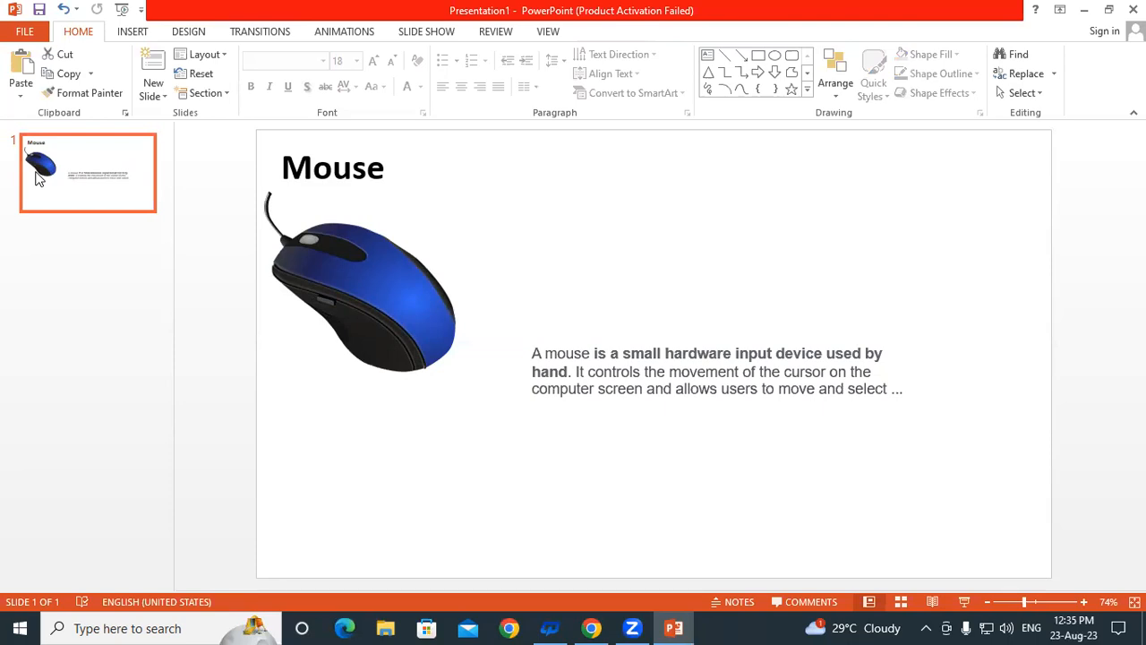
key("F5")
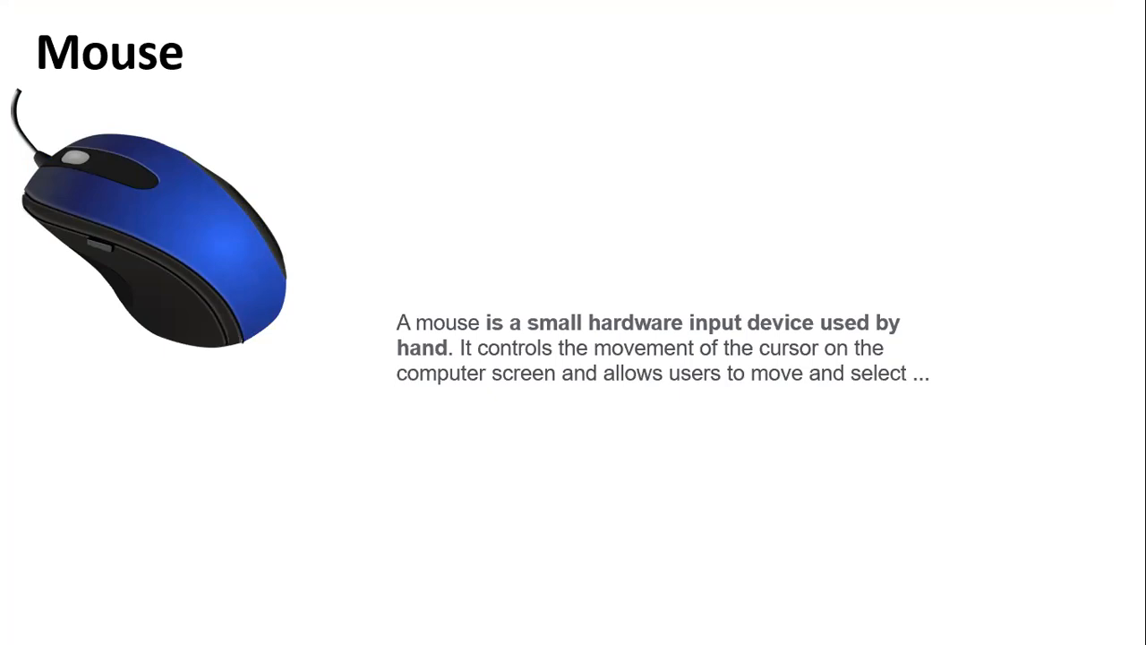
key("Escape")
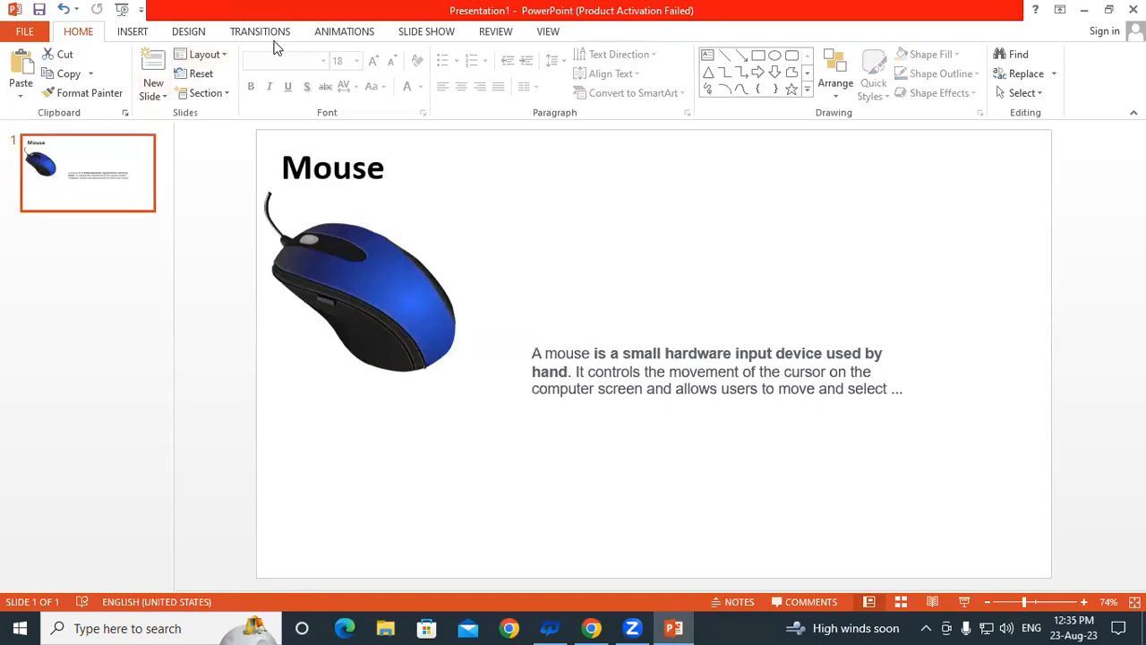
Apply the Fly In animation to the "Mouse" title text box
left_click(340, 32)
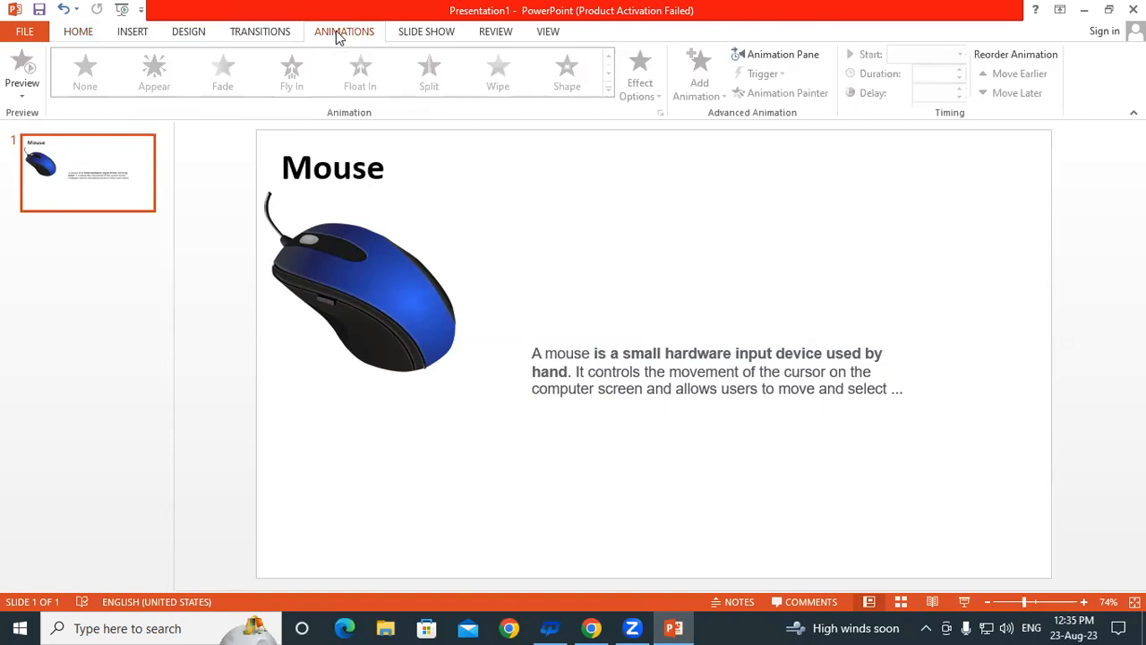
left_click(375, 169)
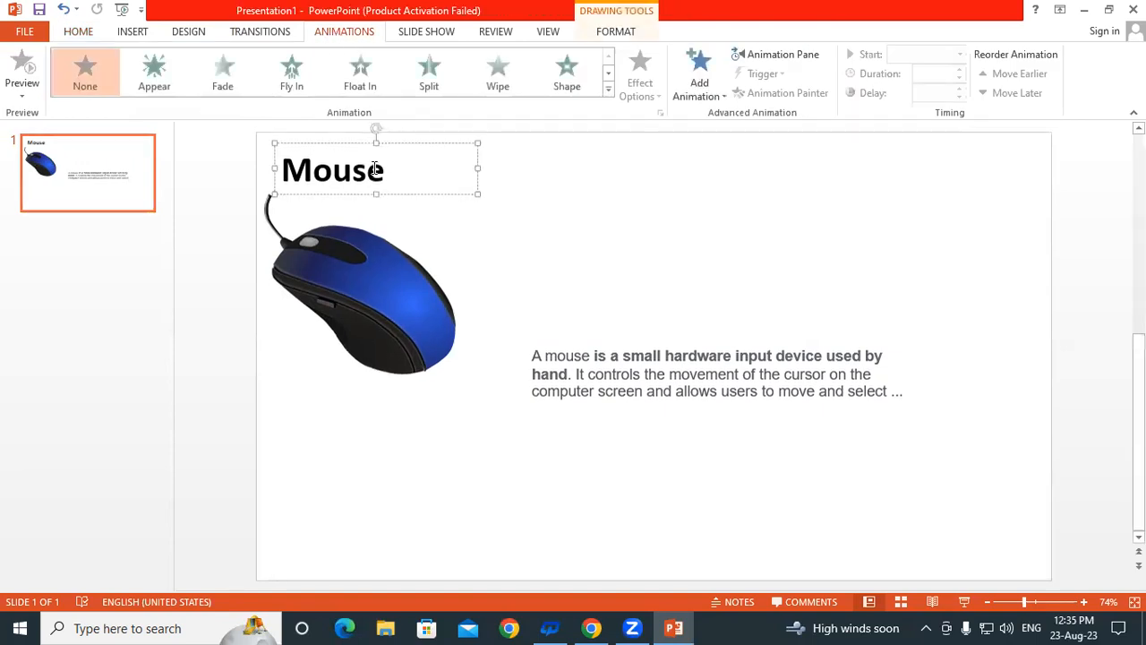
left_click(320, 192)
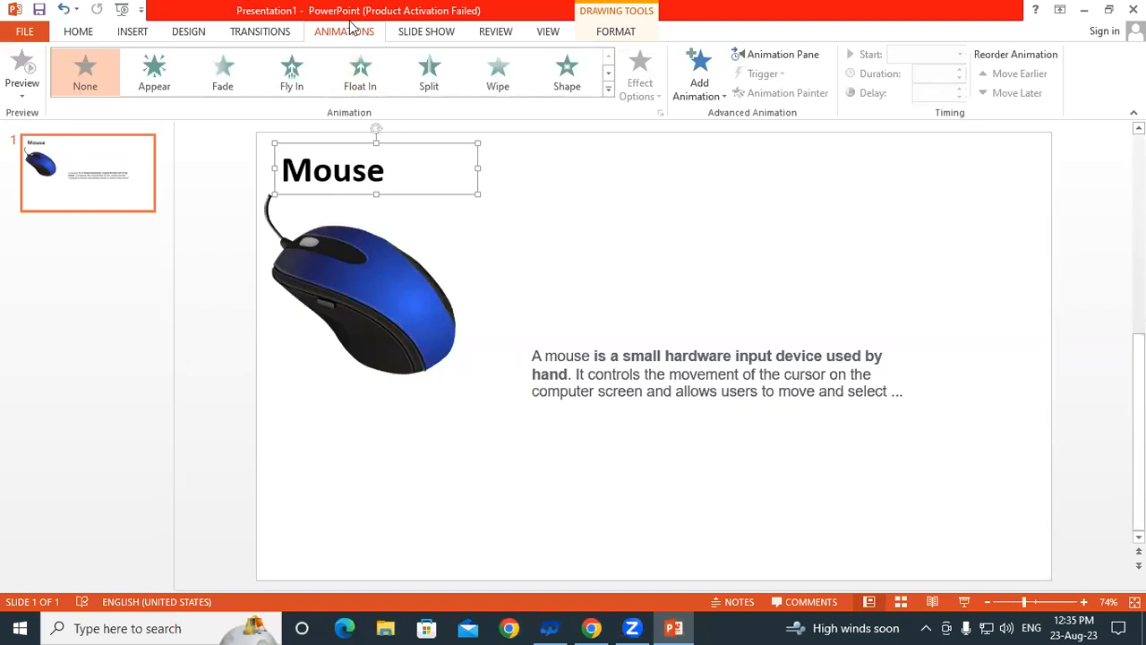
left_click(303, 79)
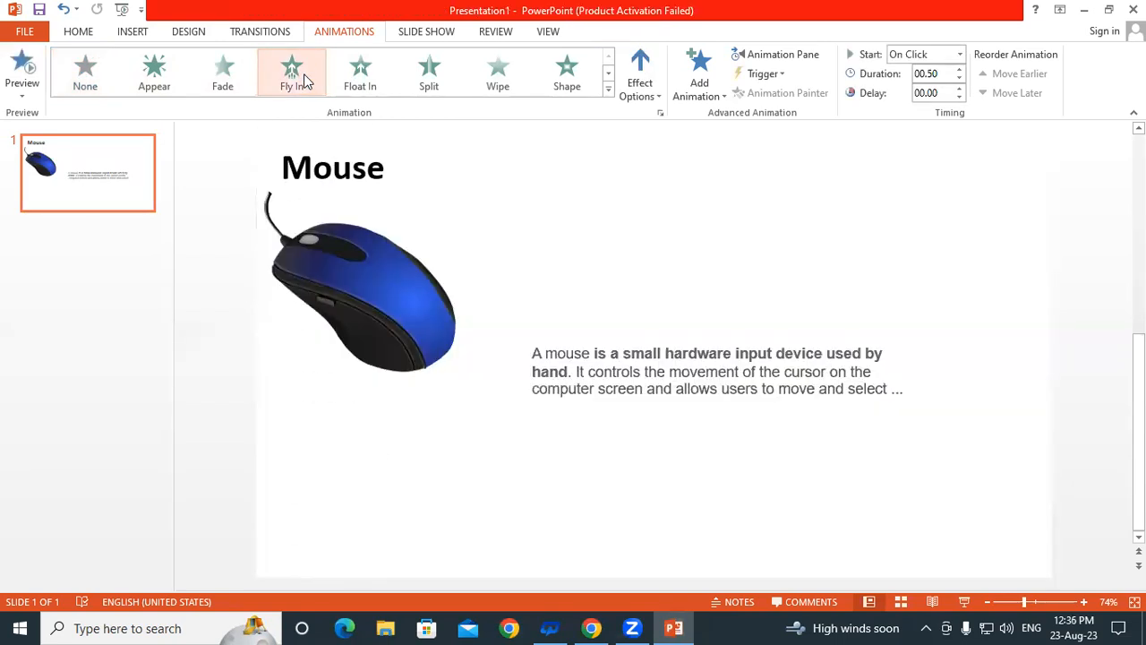
Try the Fade, Appear, Split, Wipe and Shape entrance animations on the "Mouse" title
left_click(238, 74)
left_click(164, 81)
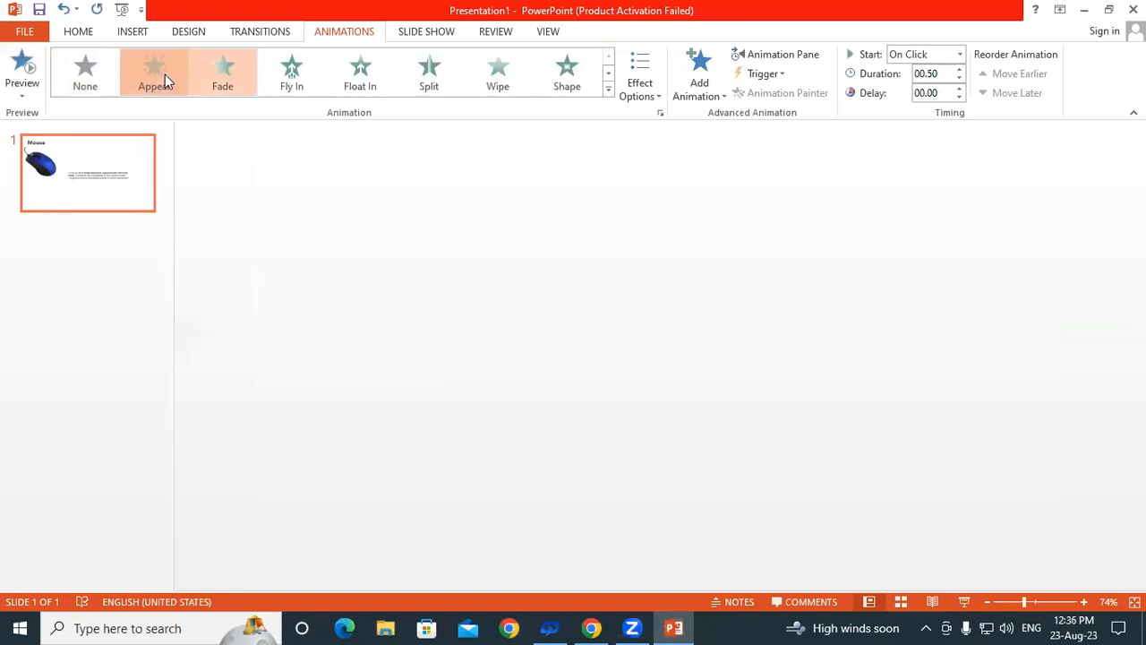
left_click(414, 77)
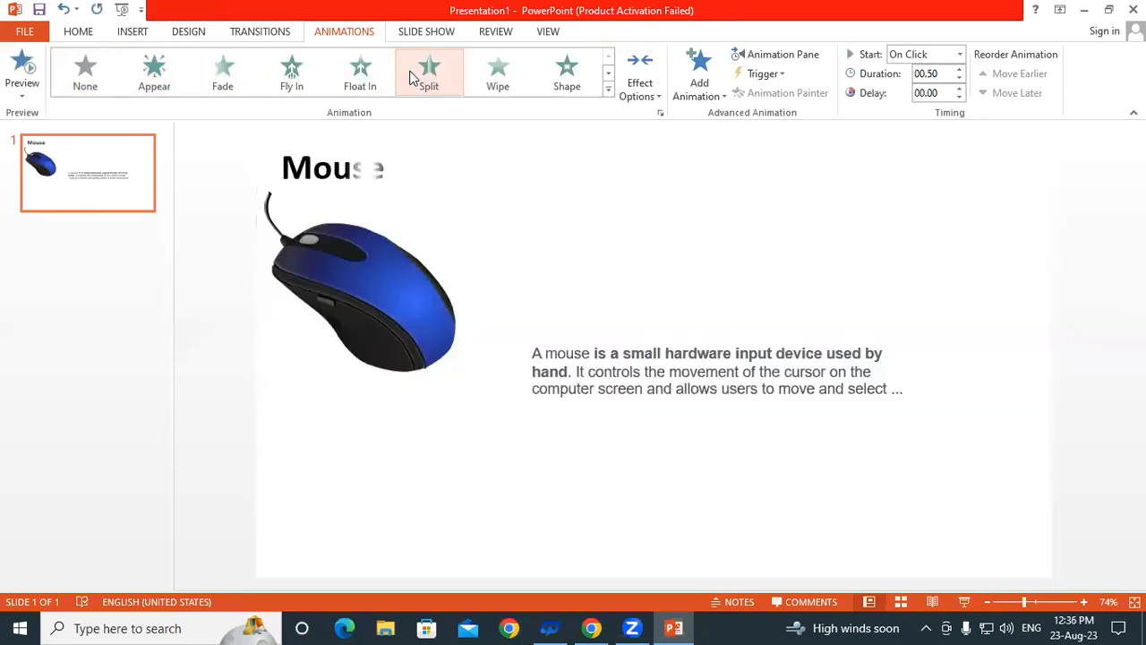
left_click(498, 75)
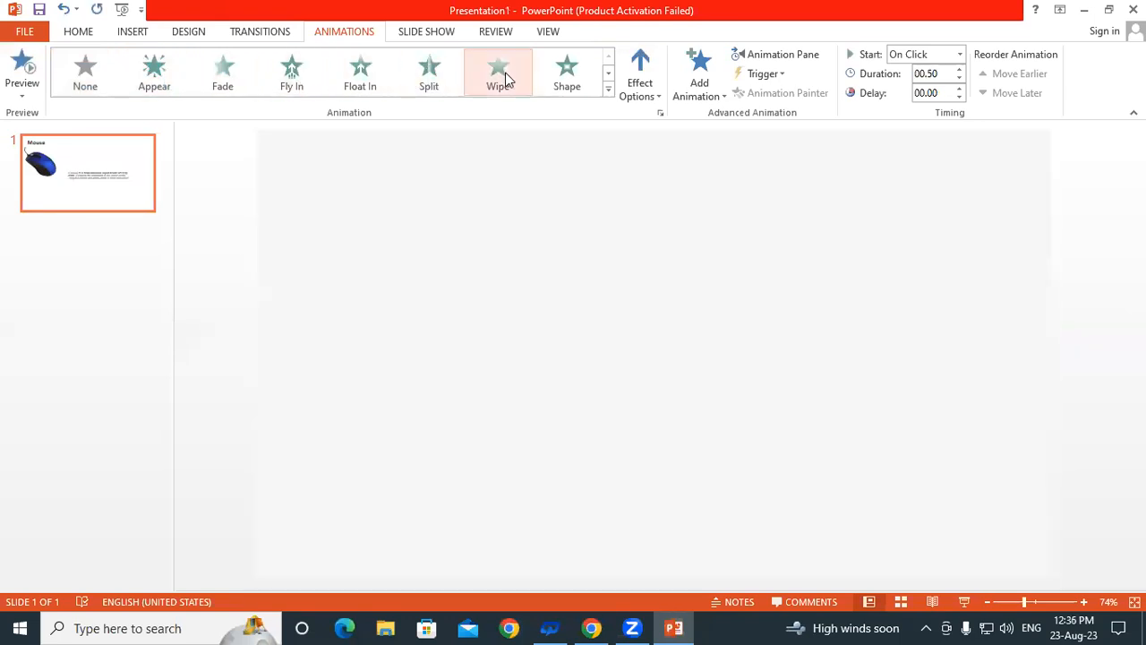
left_click(571, 78)
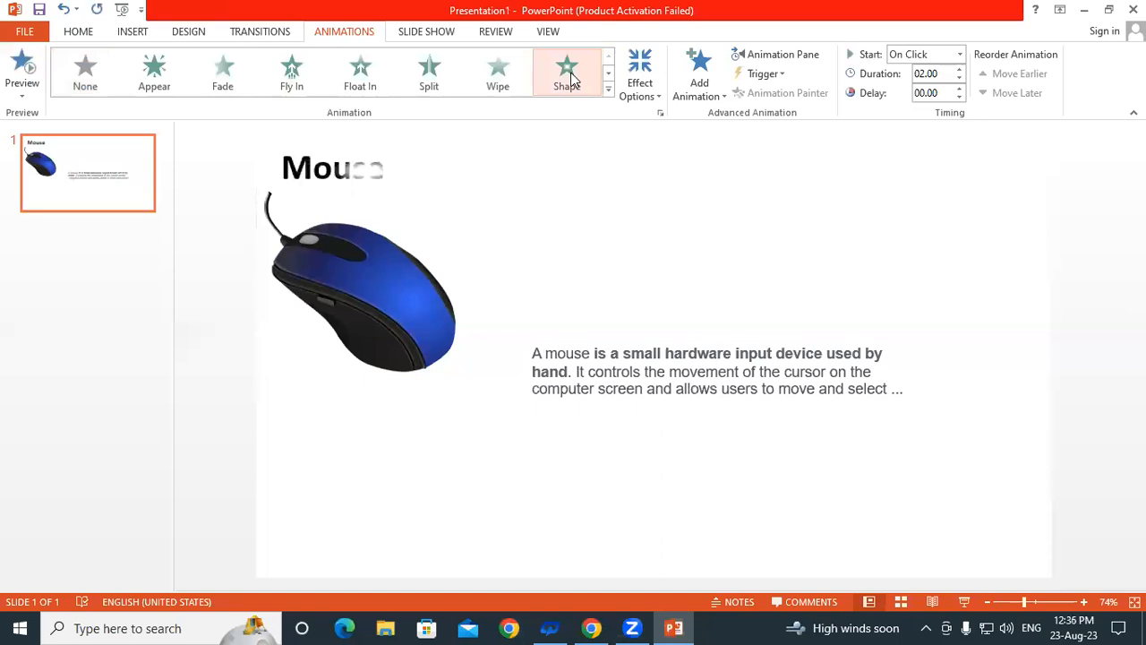
Try the Bounce, Swivel and Zoom entrance animations on the "Mouse" title
left_click(608, 74)
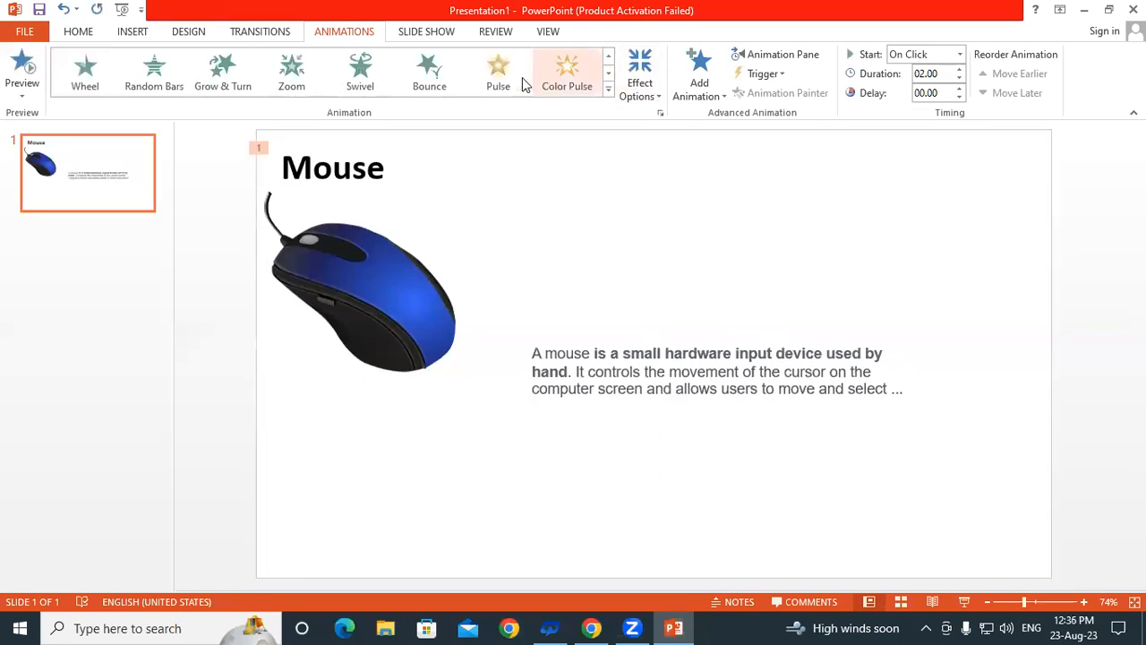
left_click(436, 75)
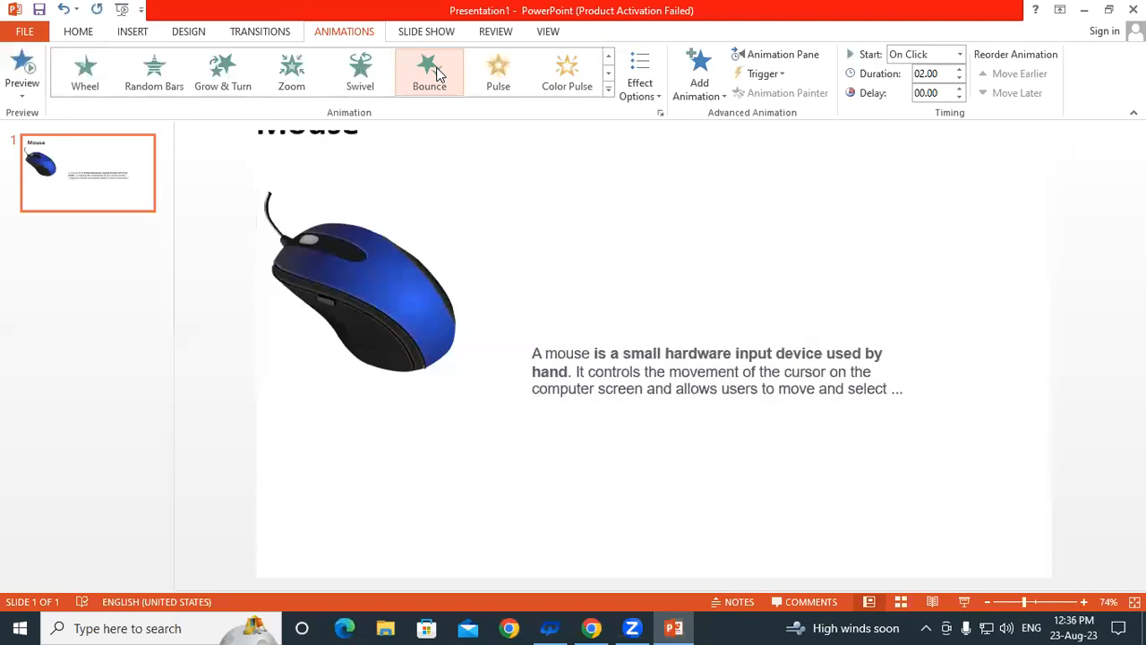
left_click(362, 79)
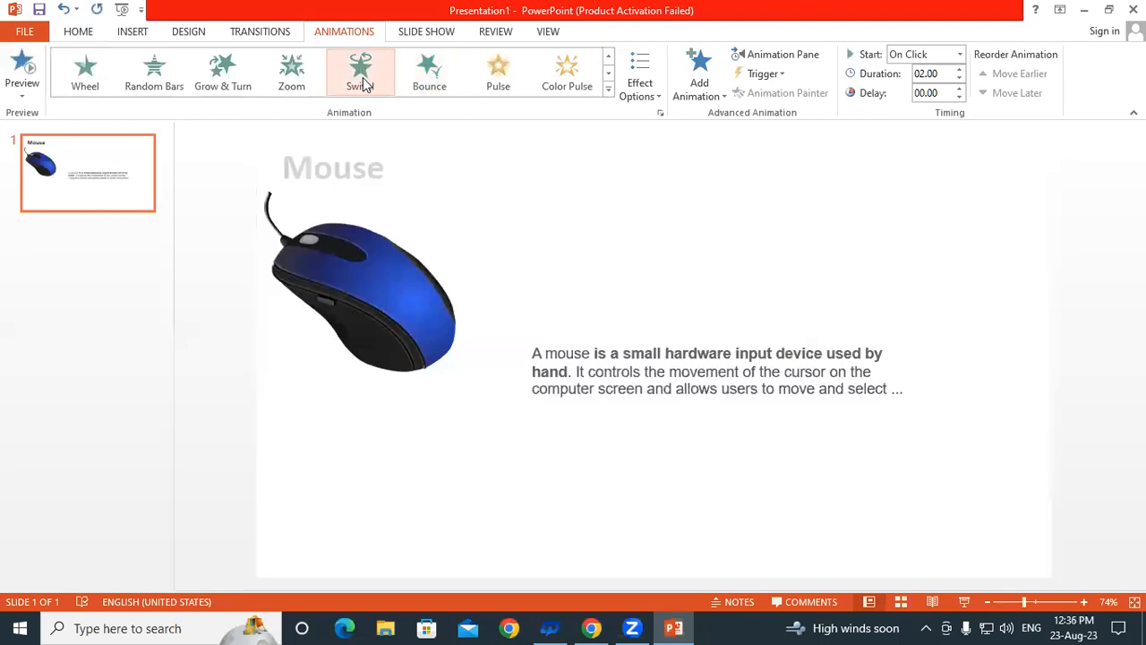
left_click(294, 77)
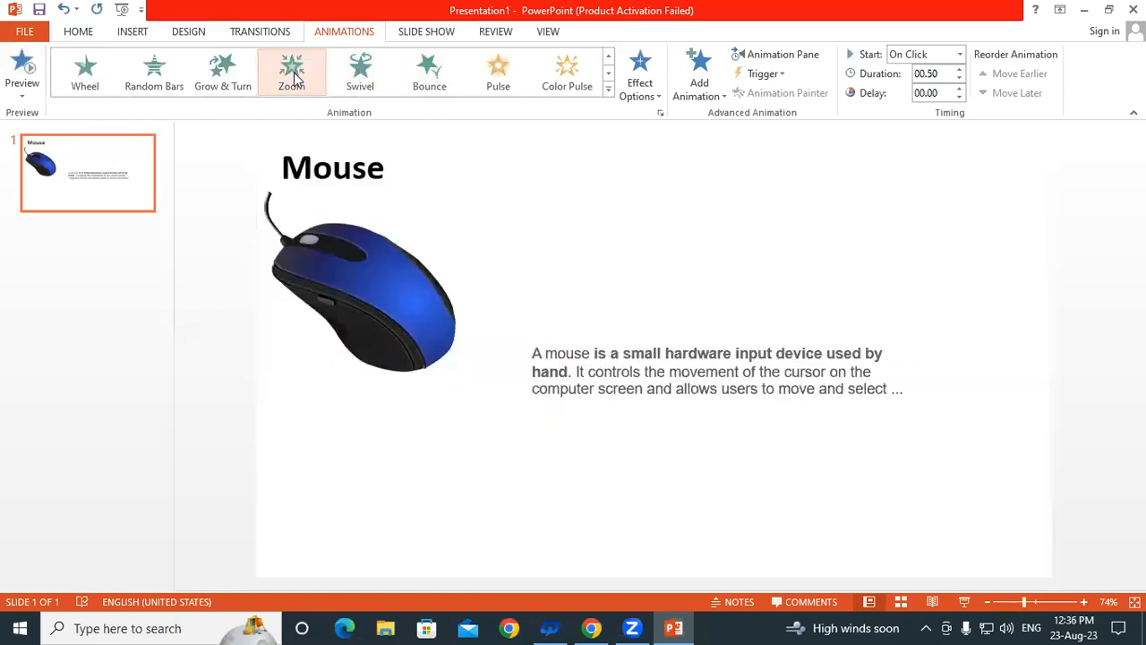
left_click(293, 77)
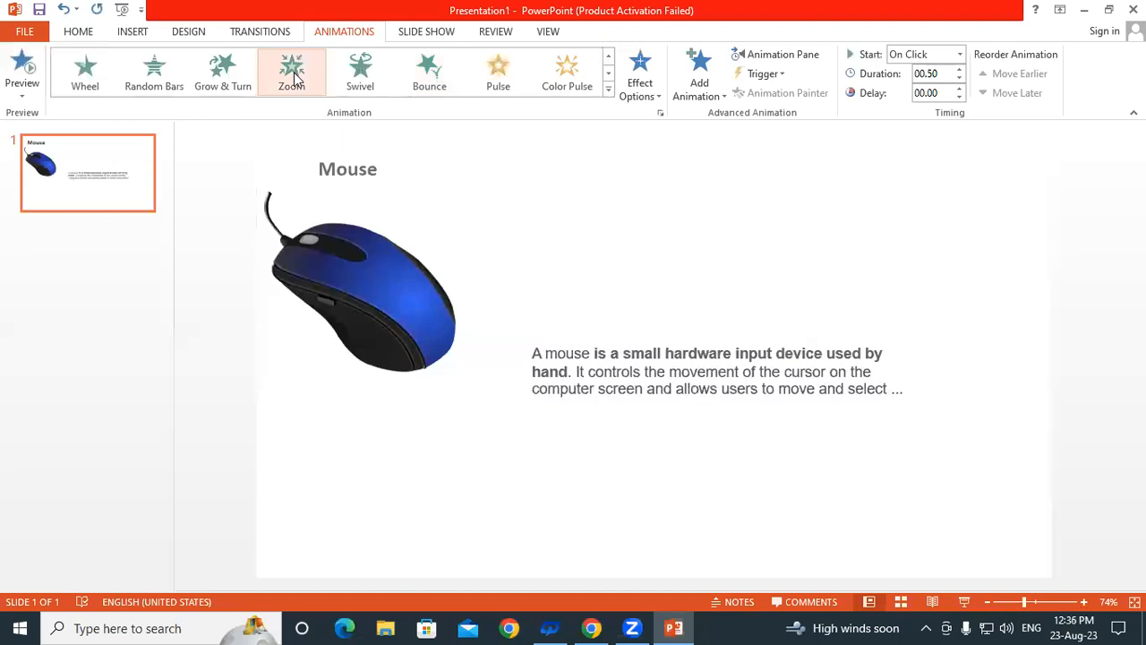
Compare the Grow & Turn, Random Bars and Wheel animations on the "Mouse" title and settle on Grow & Turn
left_click(251, 77)
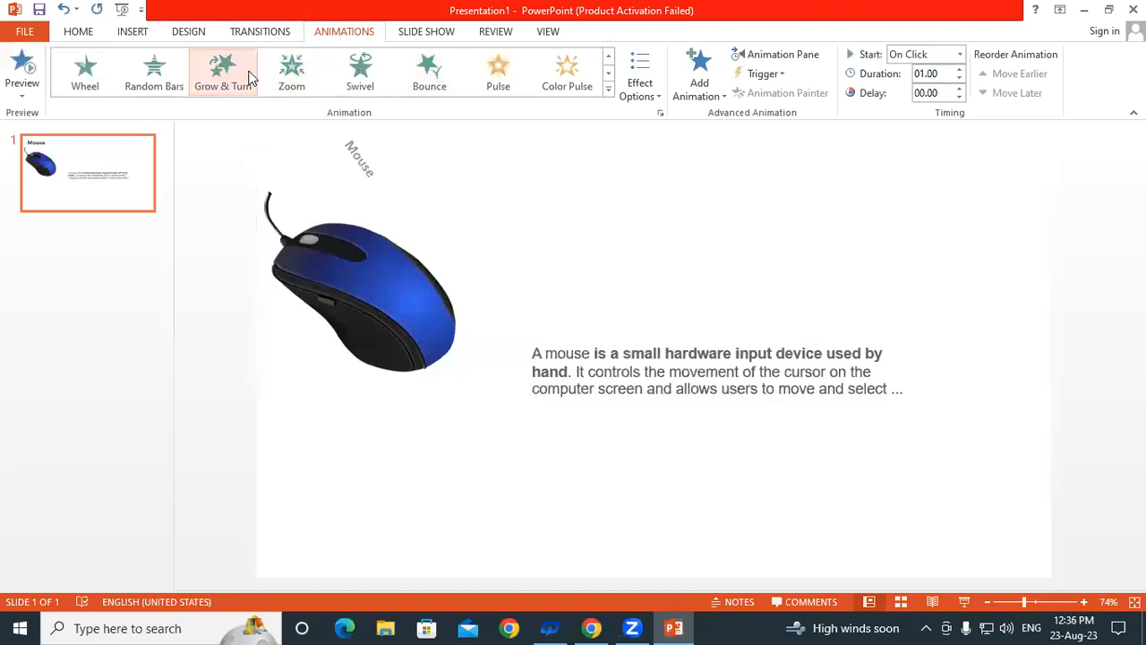
left_click(252, 77)
left_click(251, 77)
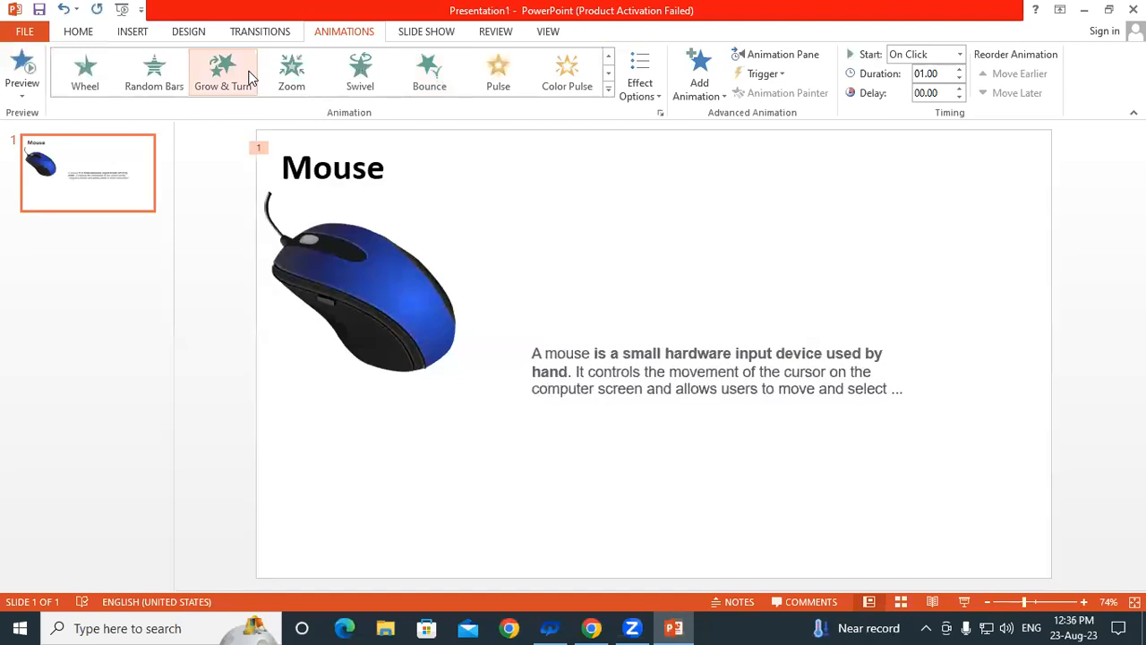
left_click(134, 73)
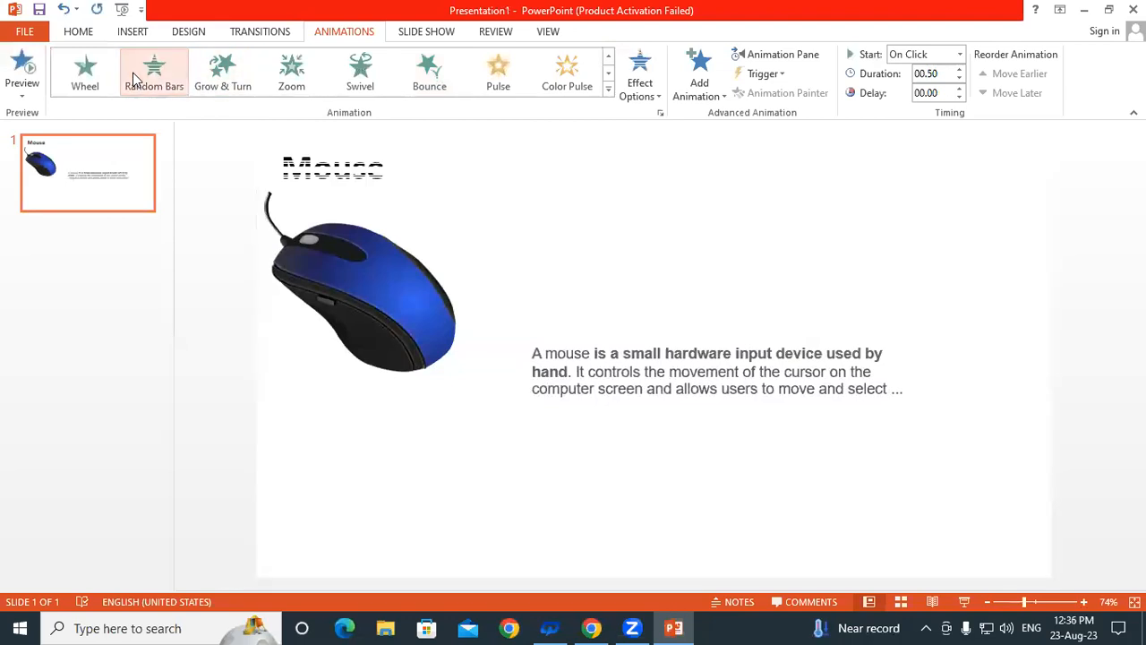
left_click(102, 84)
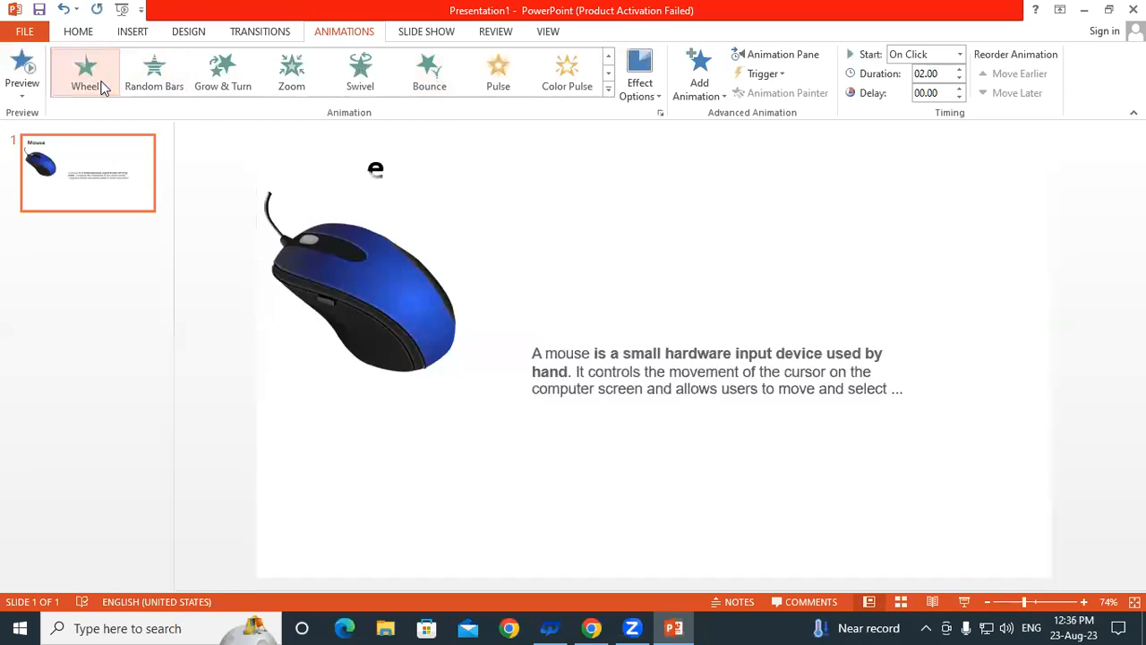
left_click(231, 72)
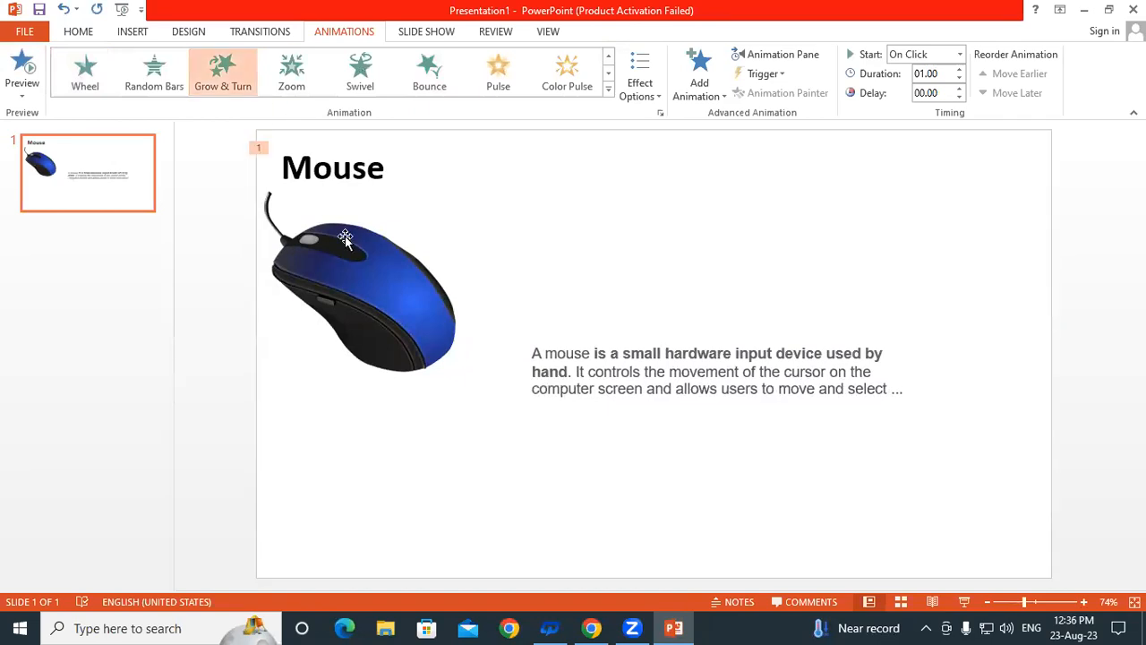
Open the full list of entrance effects for the mouse picture and move the dialog clear of the picture
left_click(375, 275)
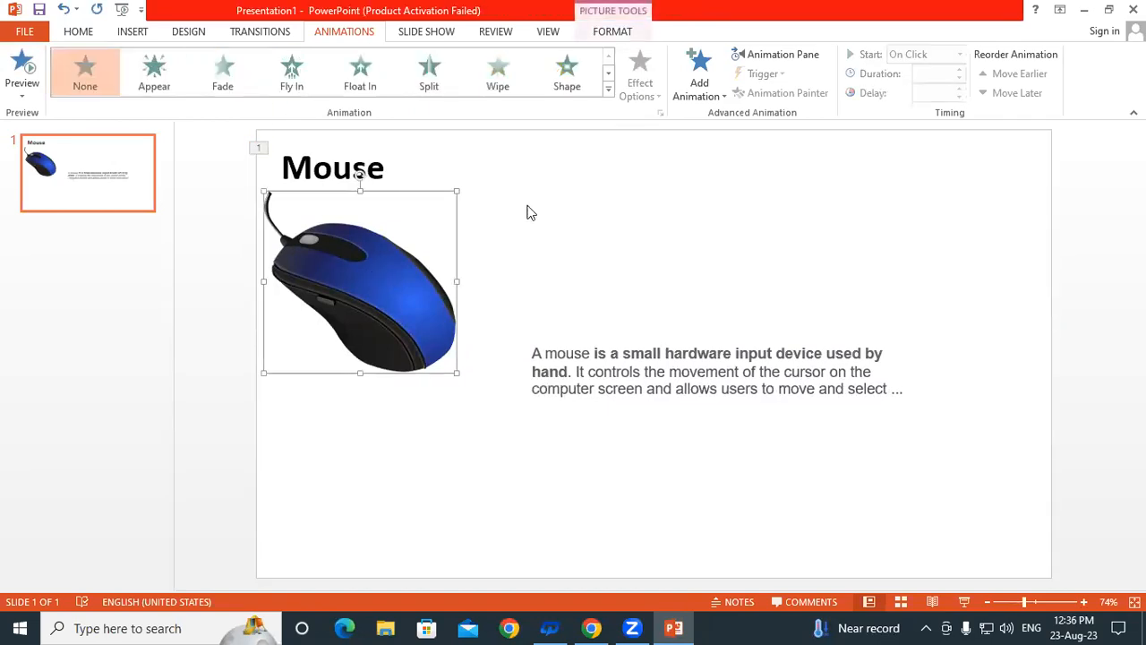
left_click(609, 90)
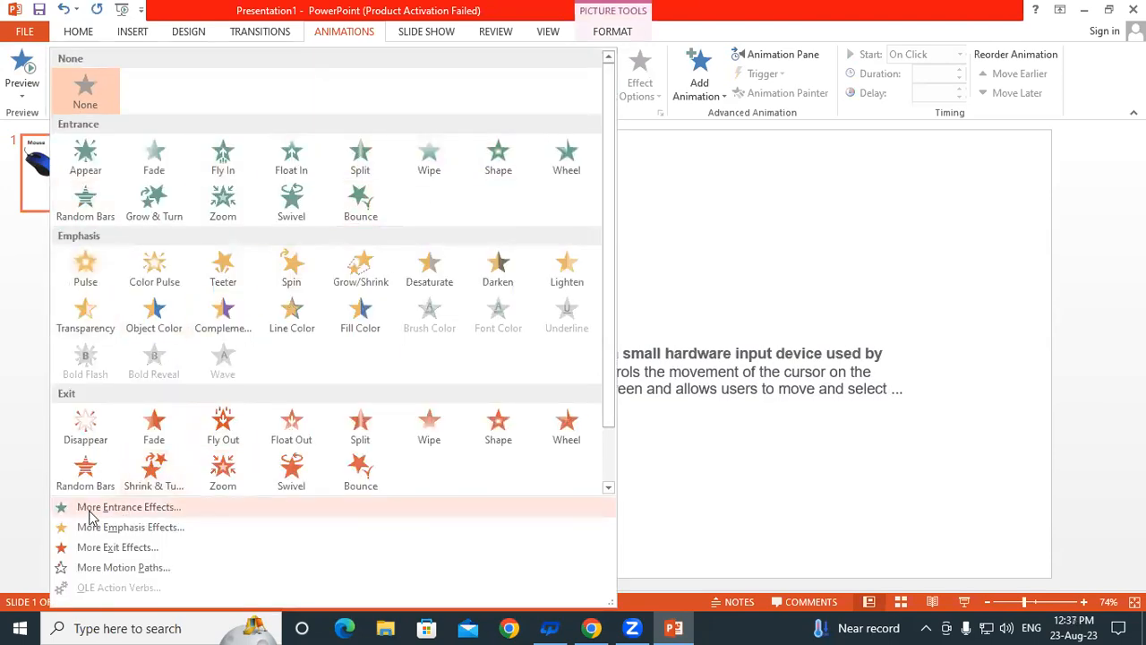
left_click(150, 506)
left_click_drag(522, 134, 849, 76)
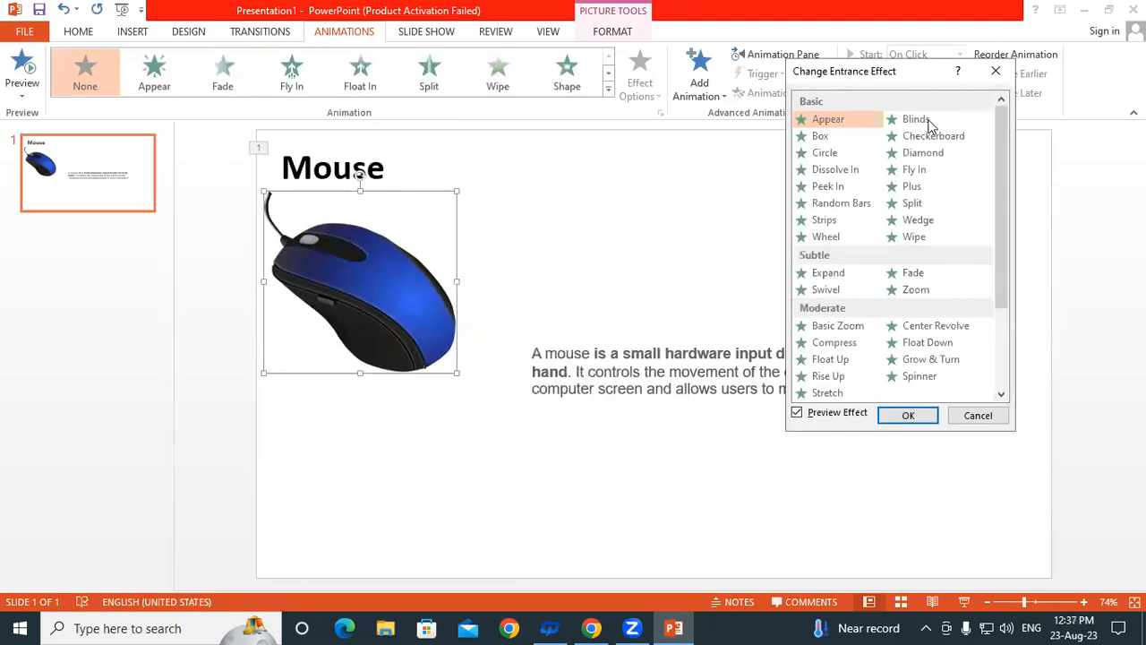
left_click_drag(1004, 179, 1000, 279)
Preview the Float, Spiral In, Pinwheel, Curve Up, Basic Swivel, Stretch and Float Up entrance effects on the mouse picture
left_click(915, 361)
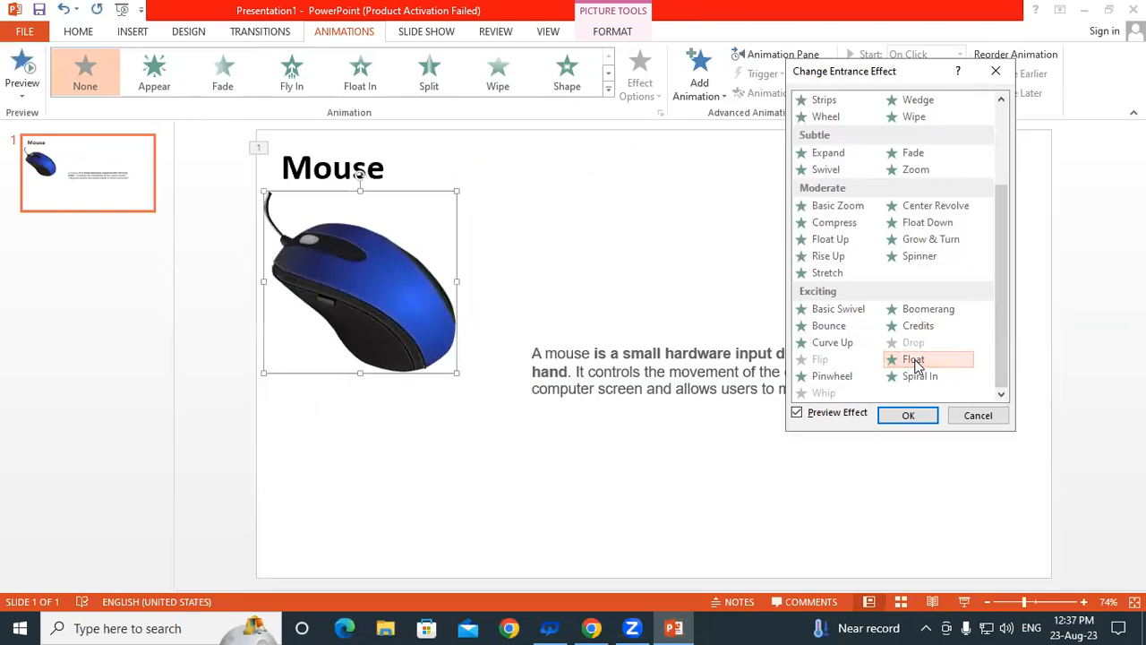
left_click(912, 380)
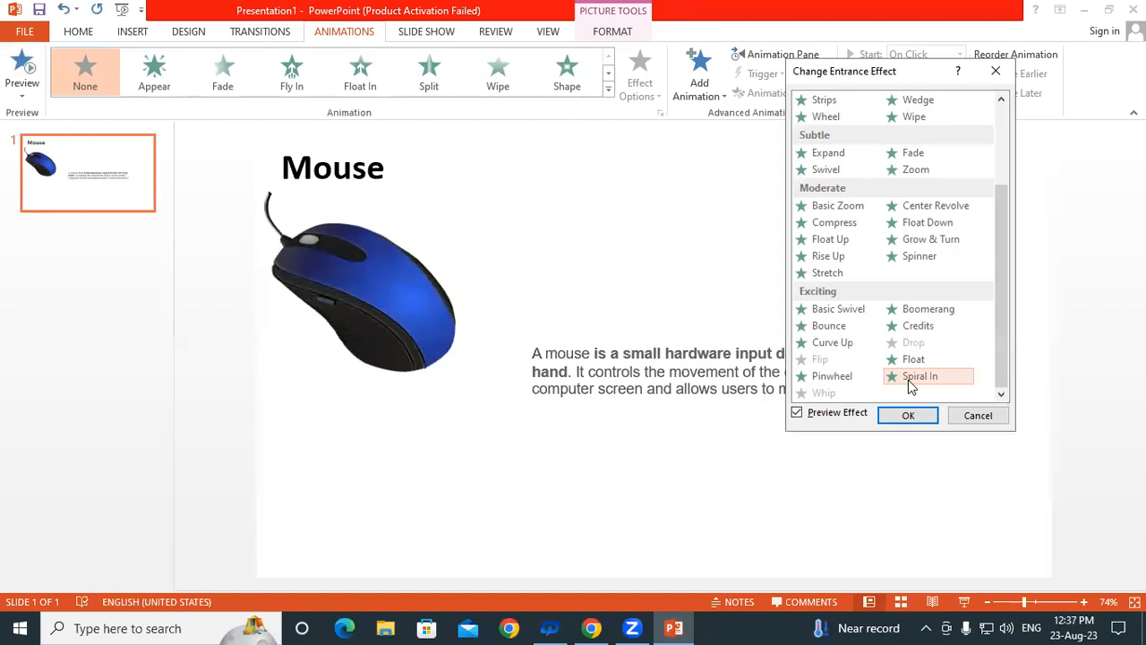
left_click(839, 377)
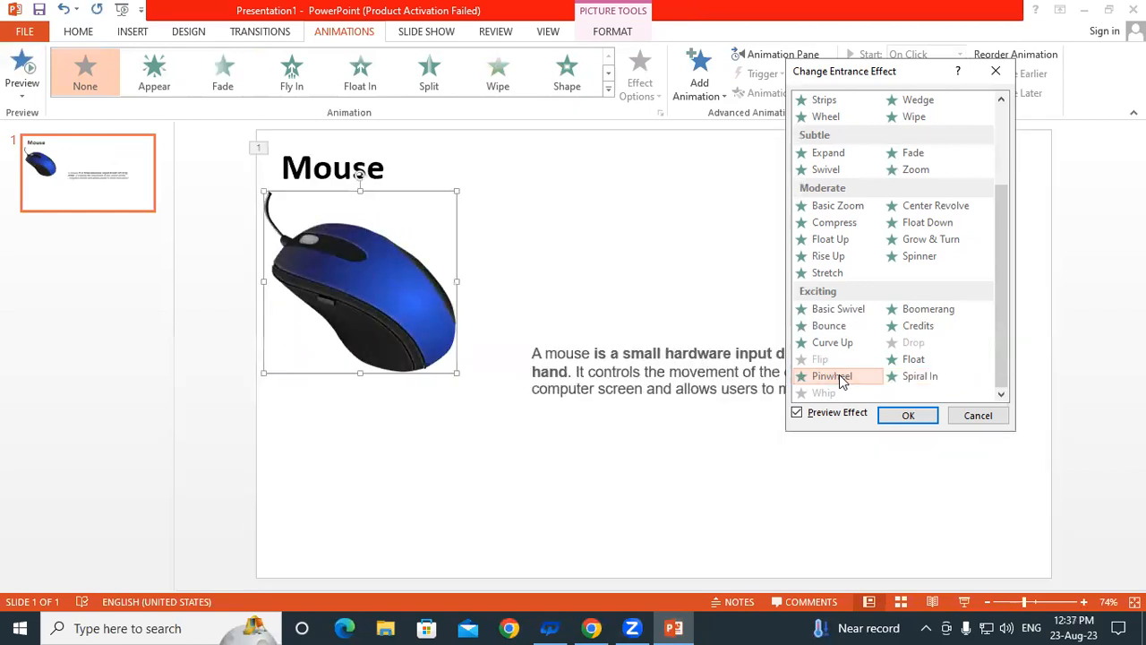
left_click(826, 348)
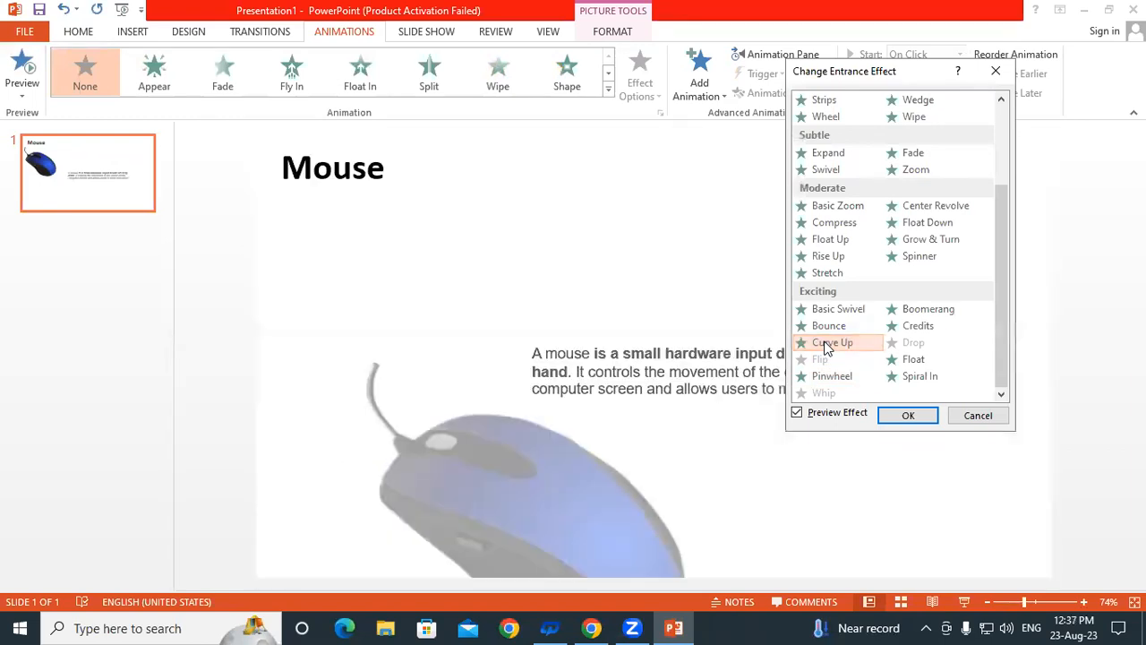
left_click(830, 314)
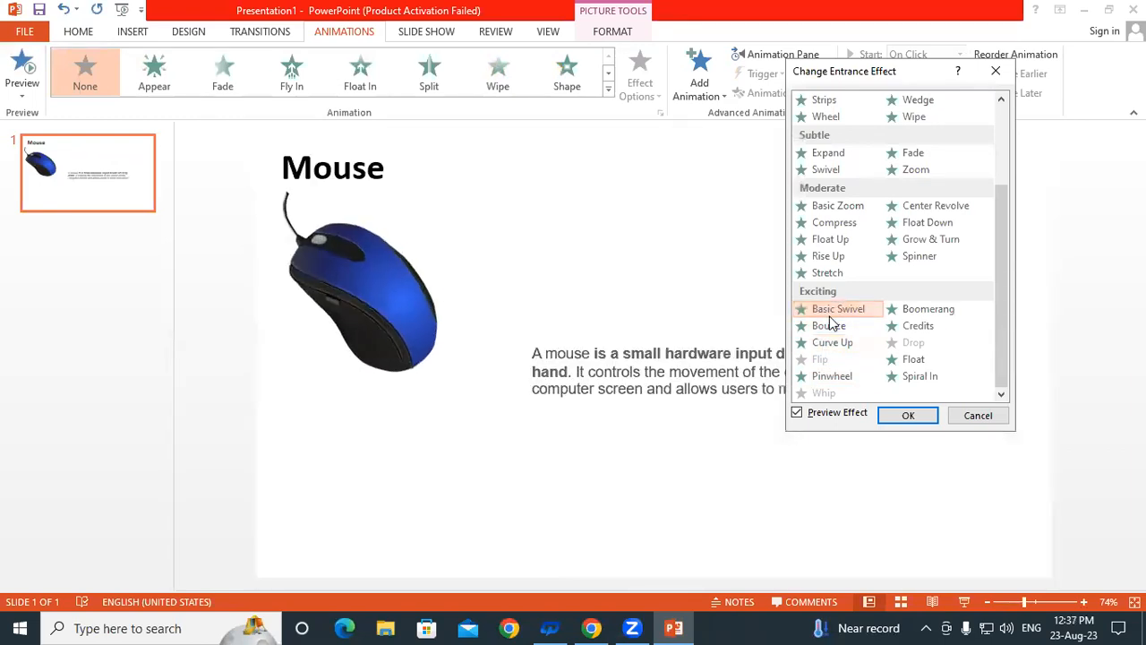
left_click(828, 274)
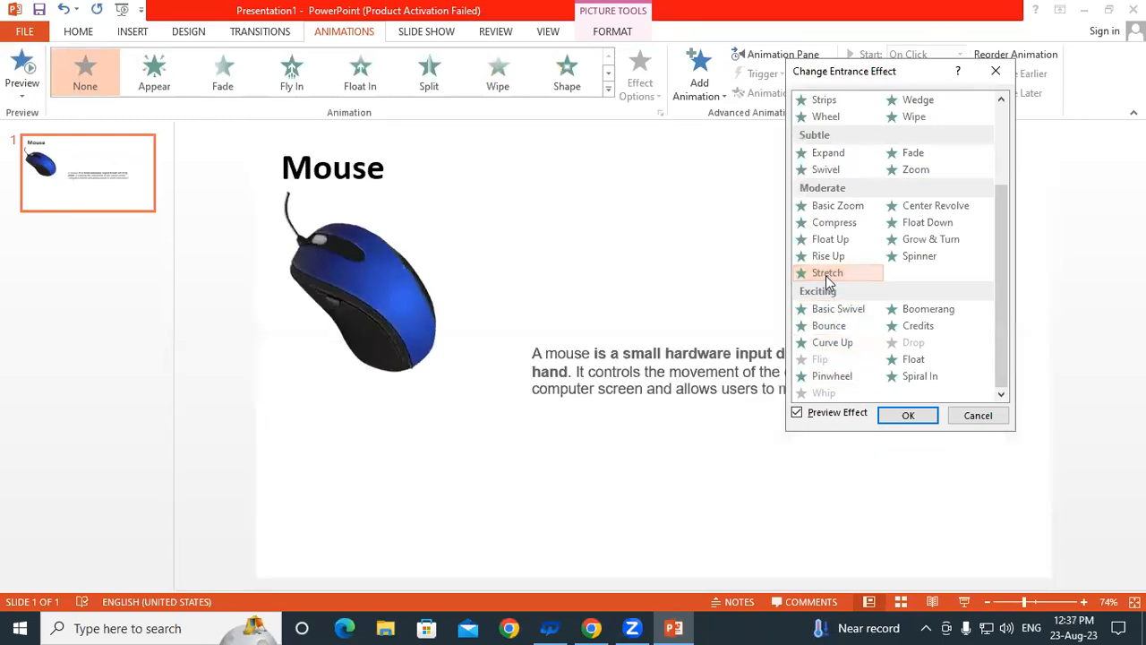
left_click(827, 244)
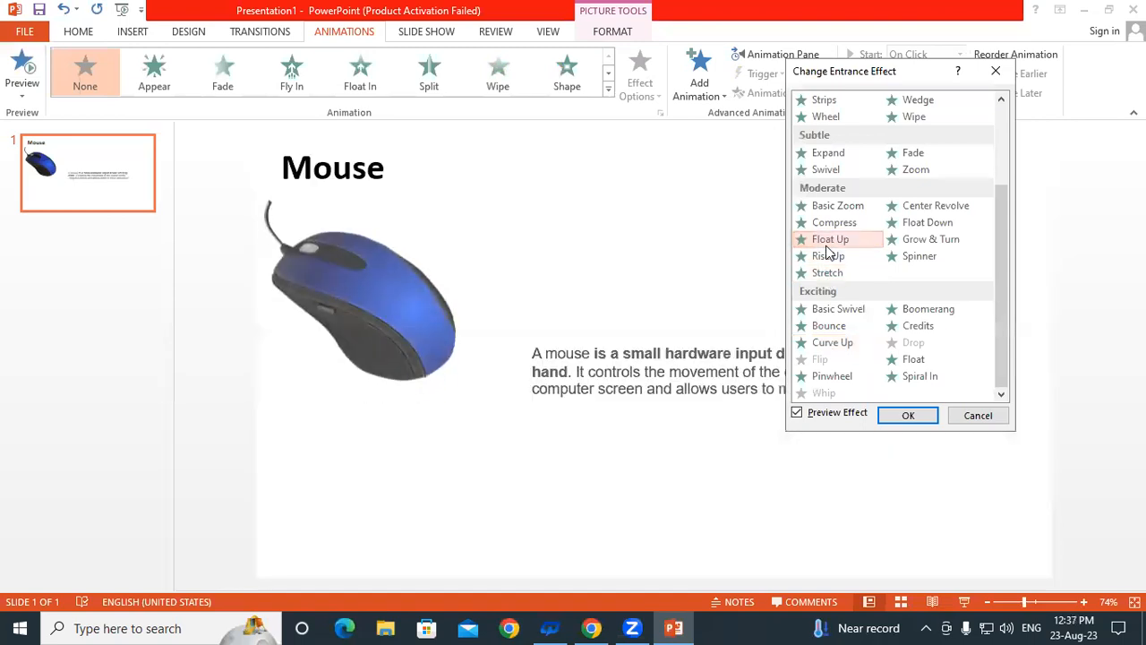
Preview Compress on the mouse picture and apply the Basic Zoom entrance effect to it
left_click(828, 225)
left_click(831, 207)
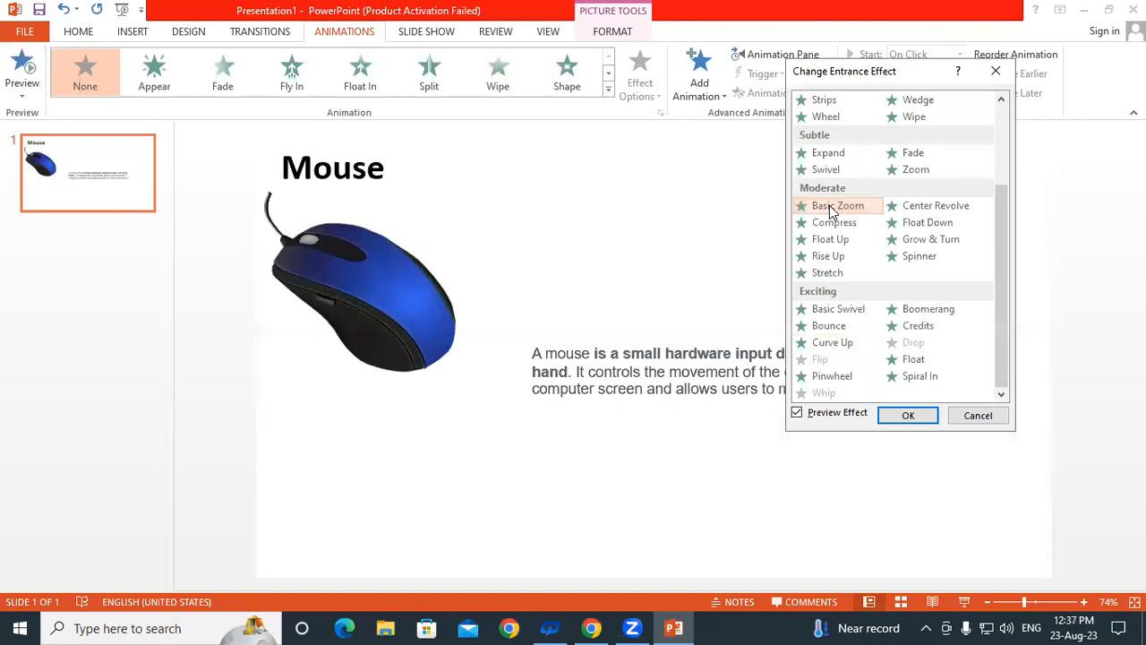
left_click(911, 416)
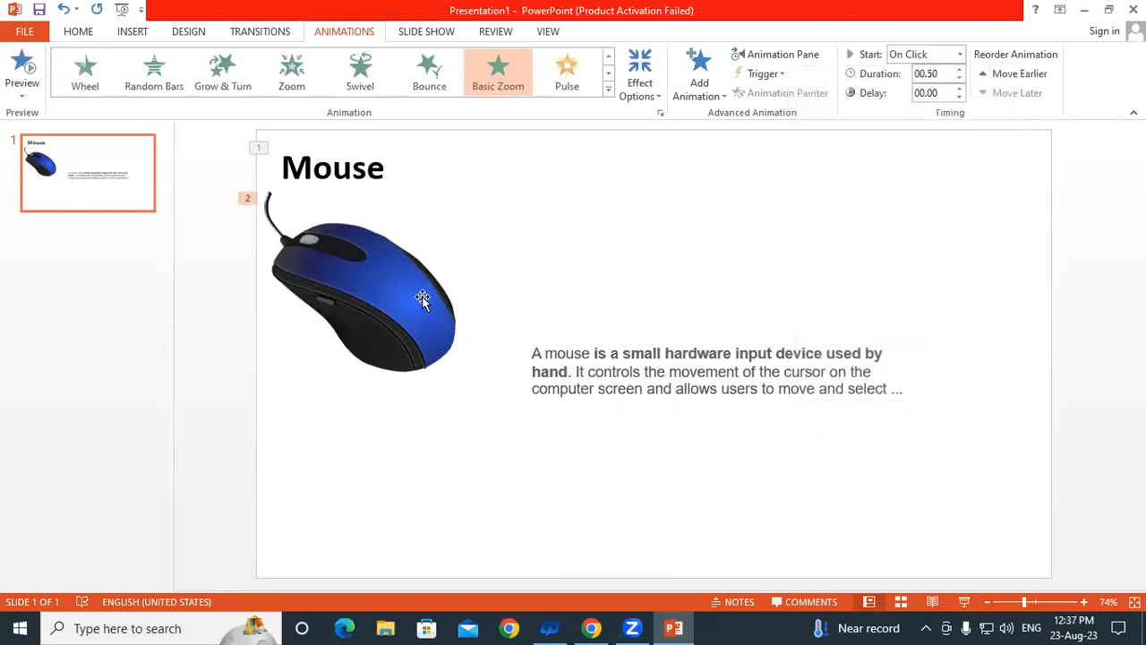
Open the full list of entrance effects for the definition text box and move the dialog clear of the text
left_click(644, 354)
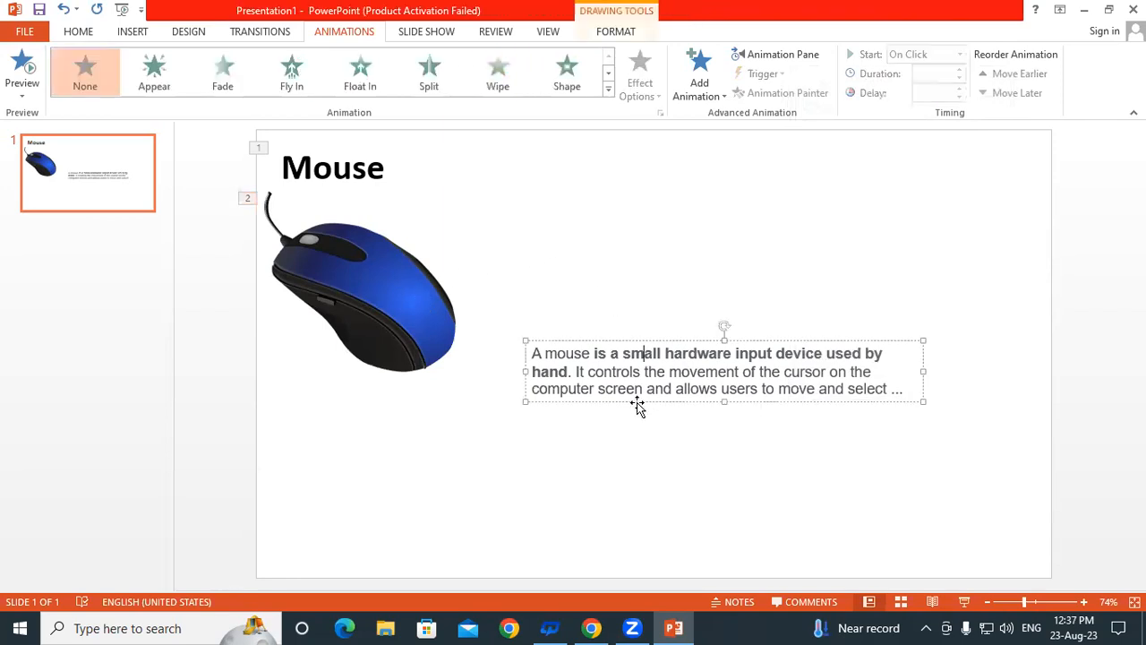
left_click(632, 402)
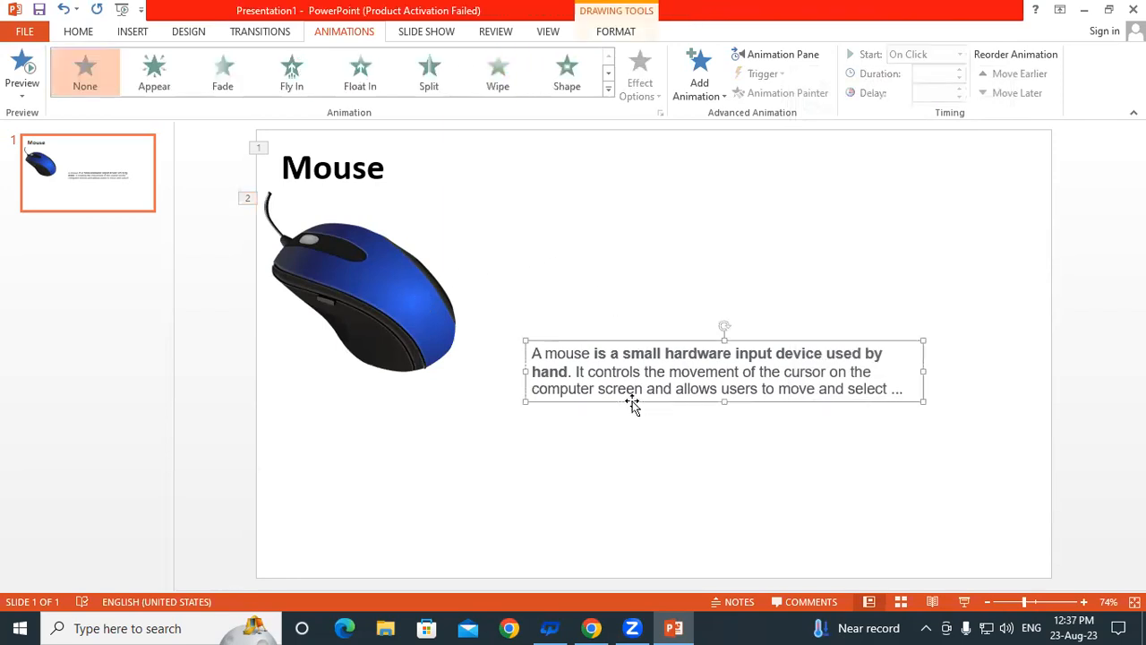
left_click(608, 92)
left_click(161, 508)
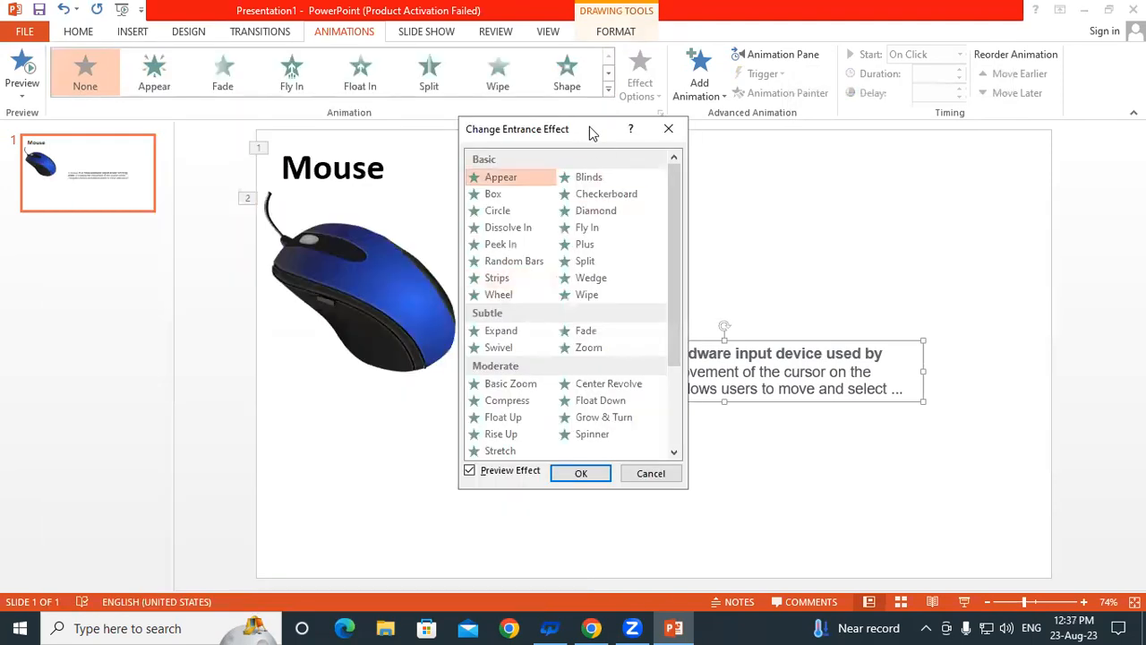
left_click_drag(573, 128, 131, 149)
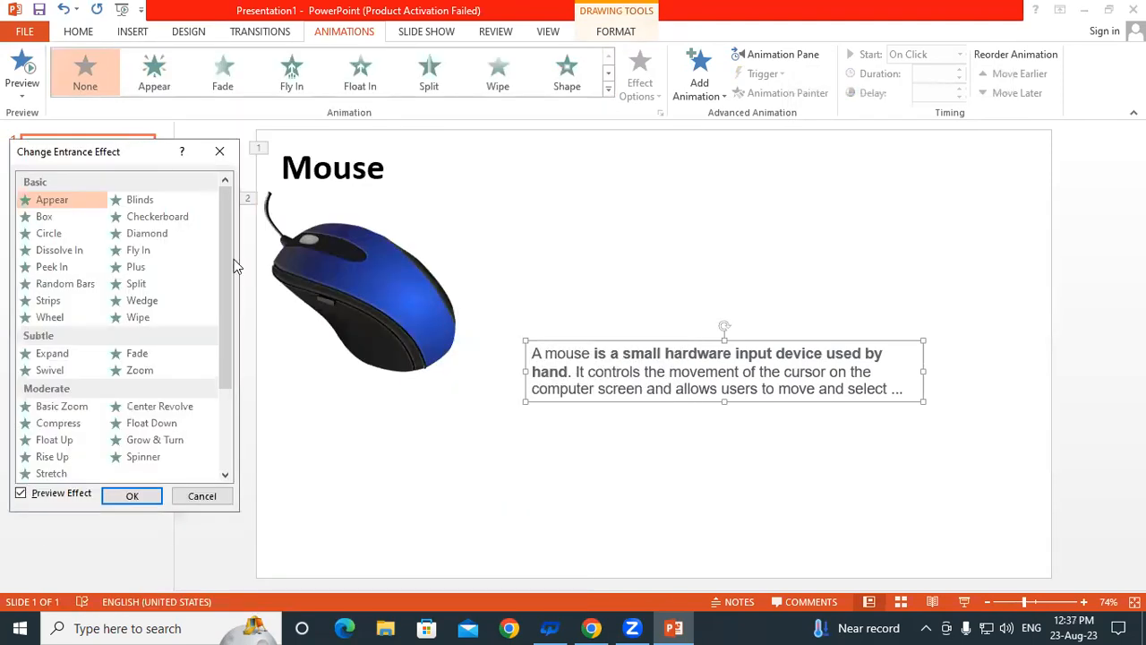
left_click_drag(227, 266, 223, 412)
Preview the Spiral In, Float, Drop, Credits and Boomerang entrance effects on the definition text box
left_click(139, 458)
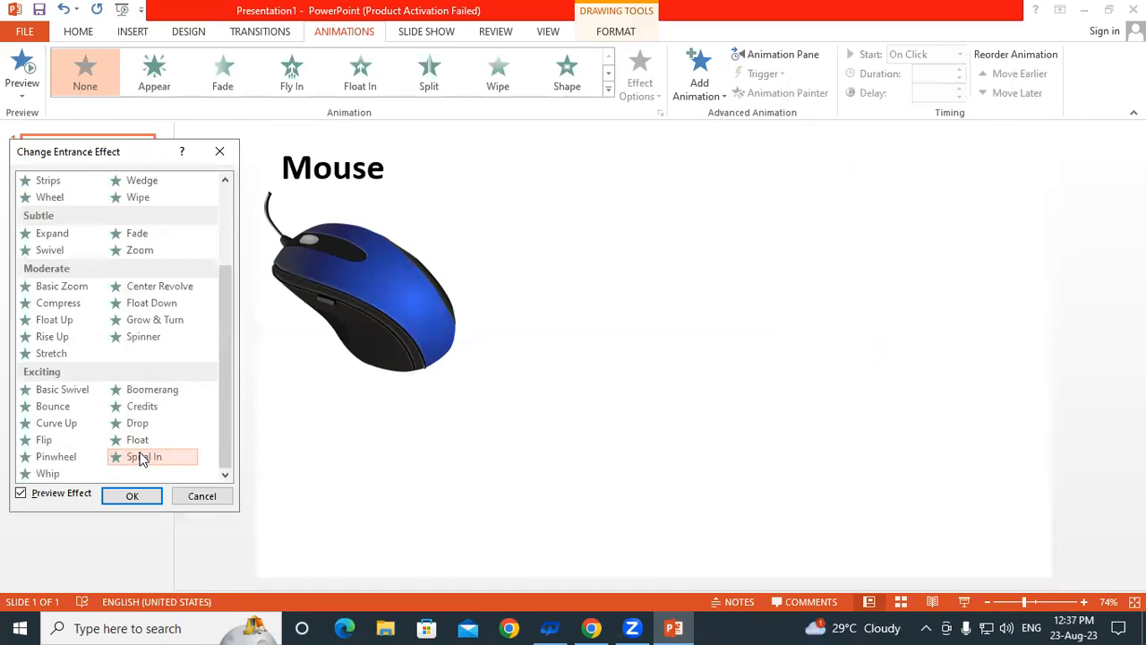
left_click(141, 440)
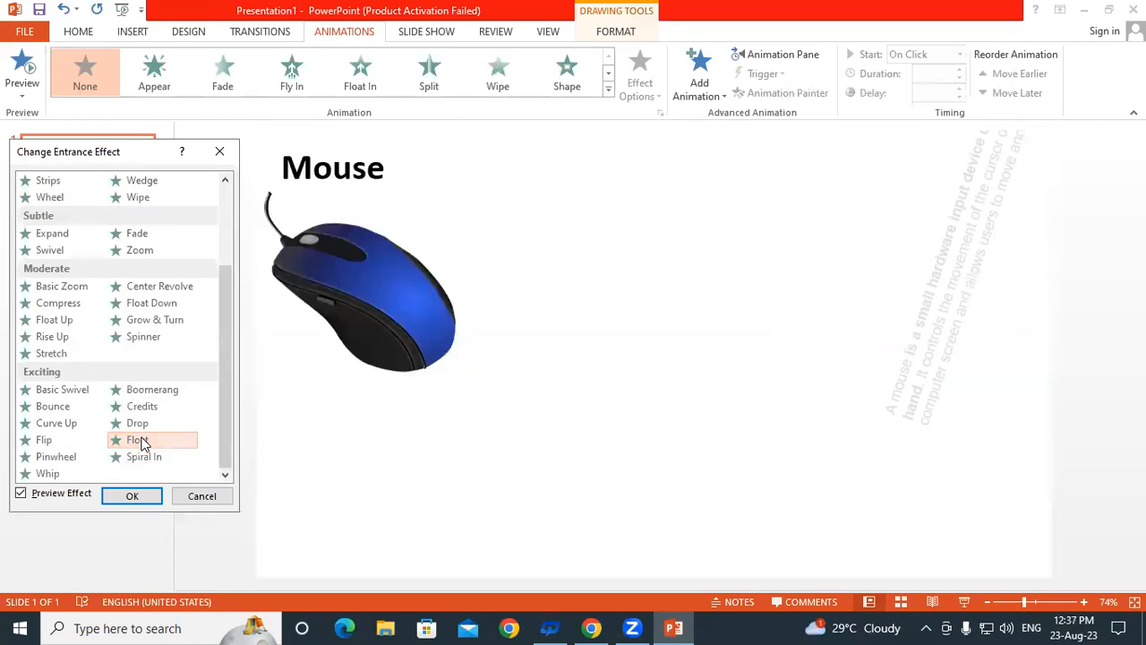
left_click(143, 427)
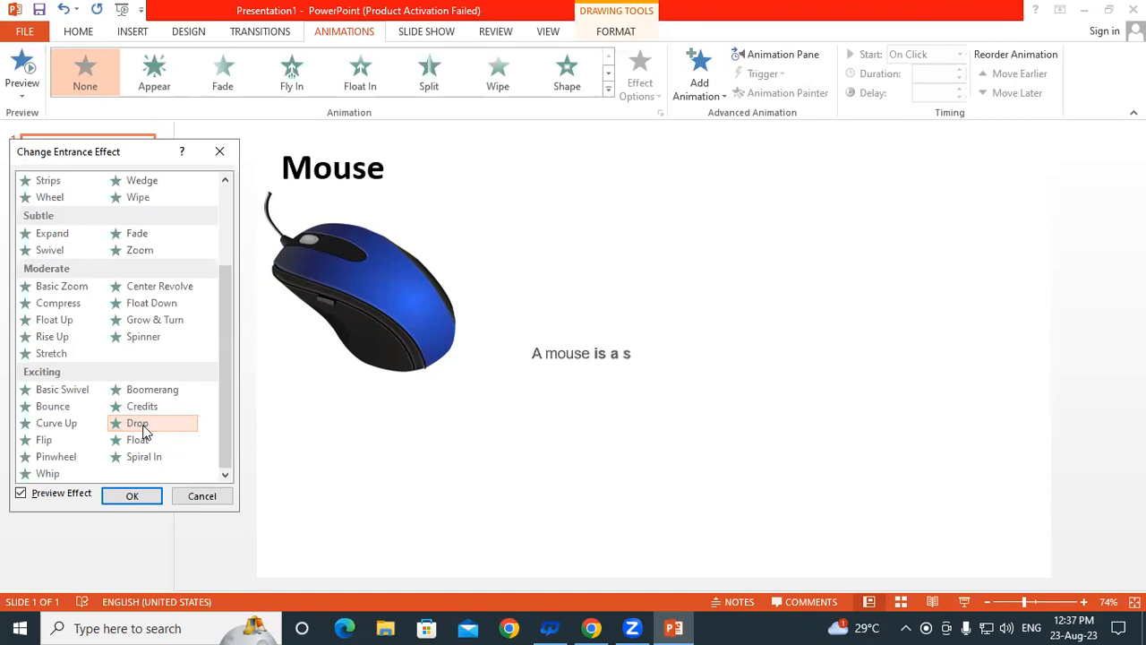
left_click(150, 408)
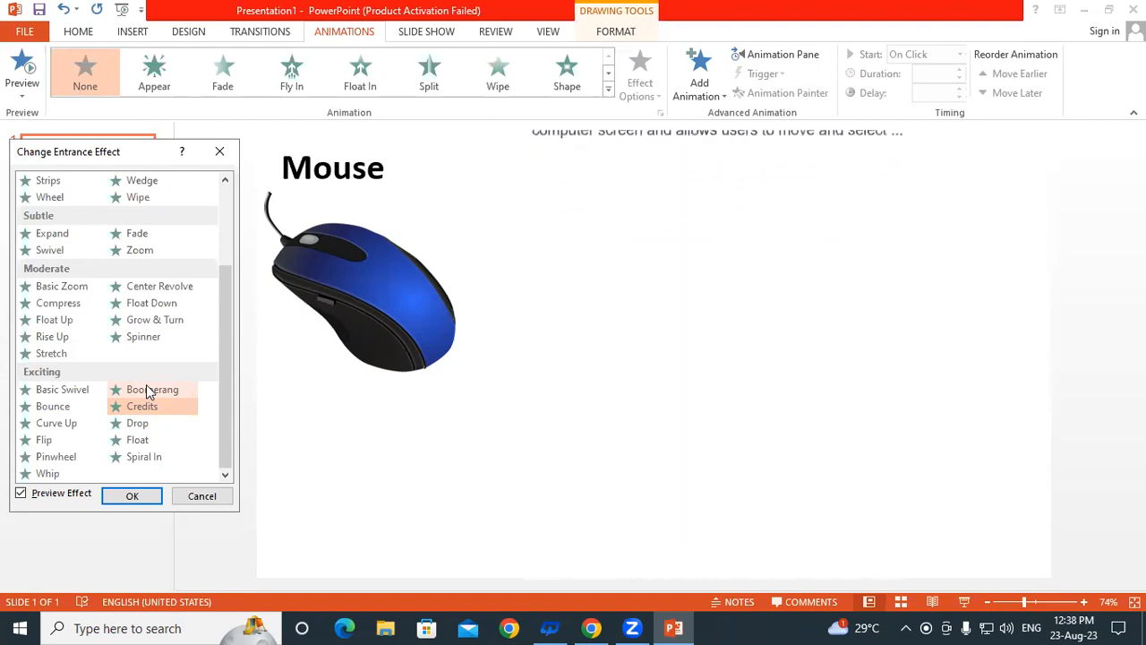
left_click(146, 384)
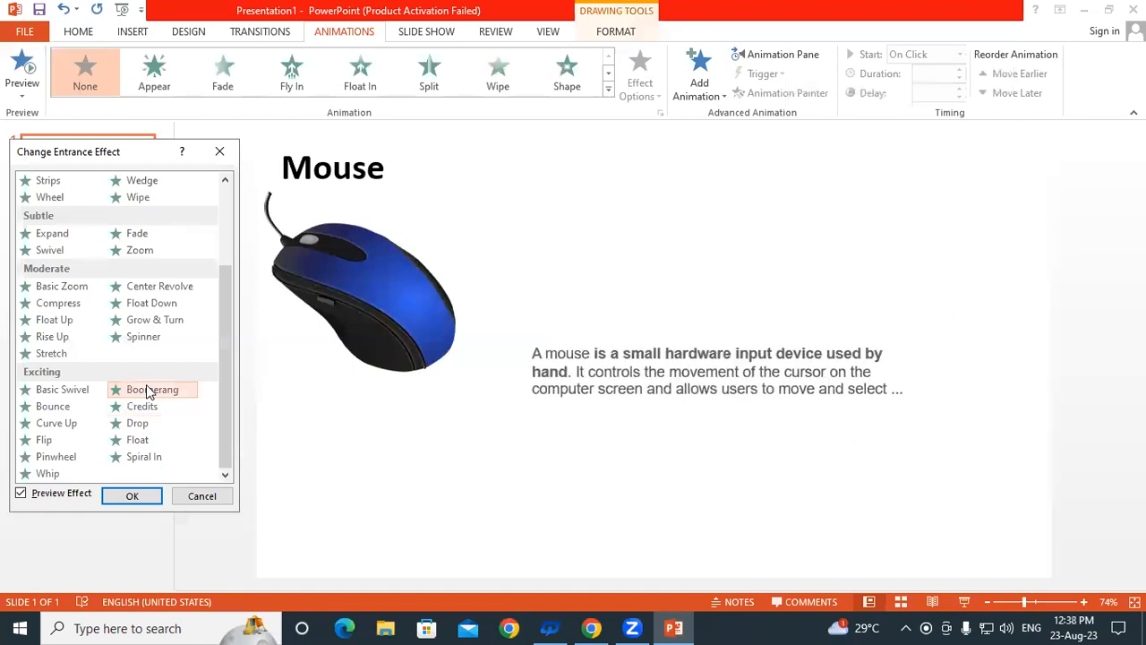
Preview the Spinner, Grow & Turn, Float Down, Center Revolve, Zoom, Fade and Wipe entrance effects on the definition text
left_click(130, 336)
left_click(134, 323)
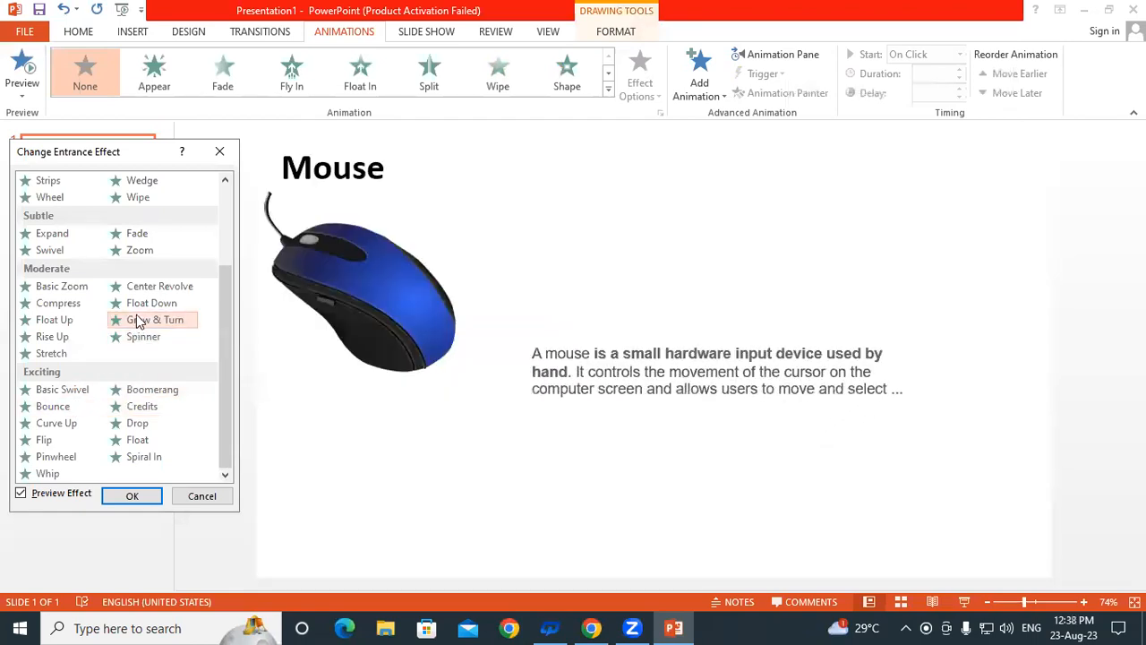
left_click(139, 307)
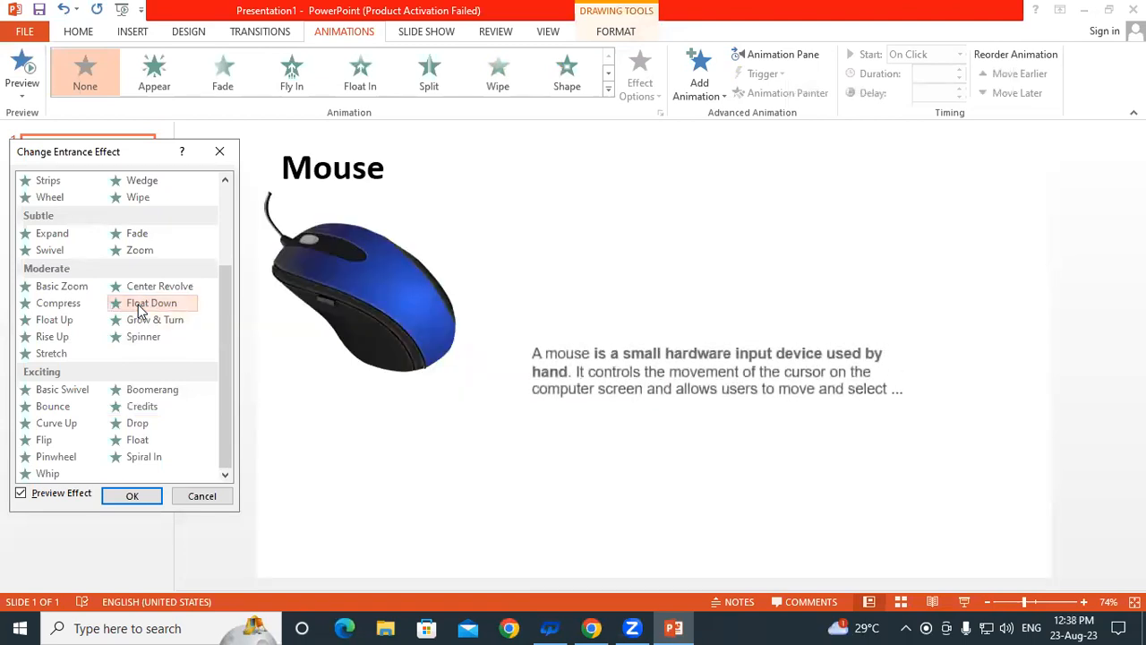
left_click(150, 285)
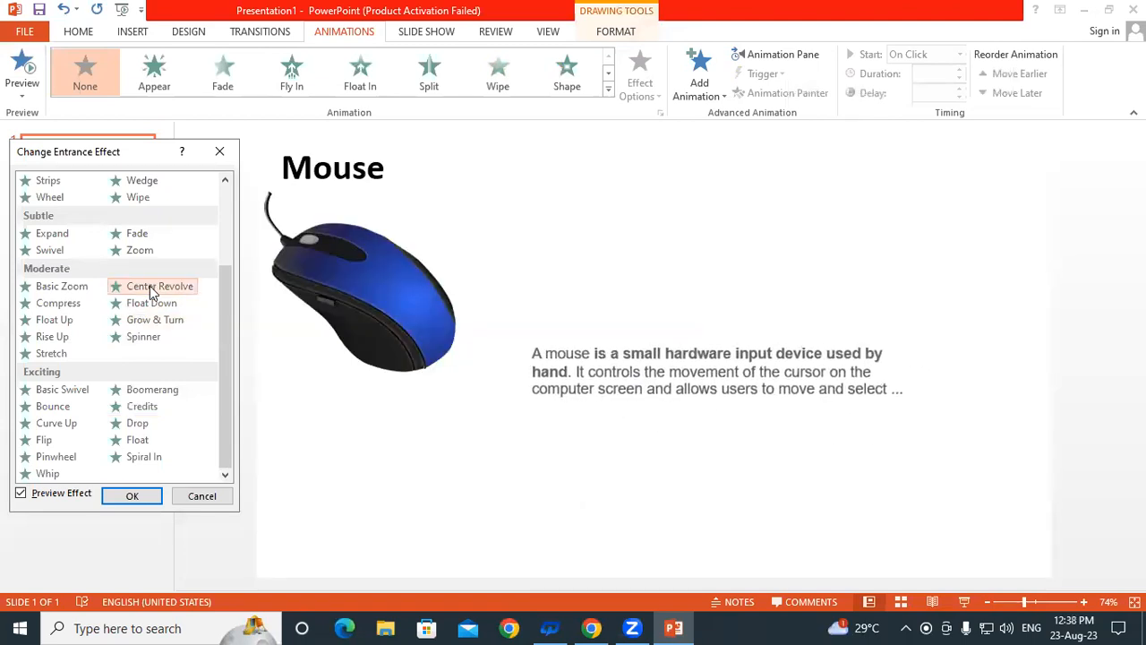
left_click(146, 251)
left_click(132, 236)
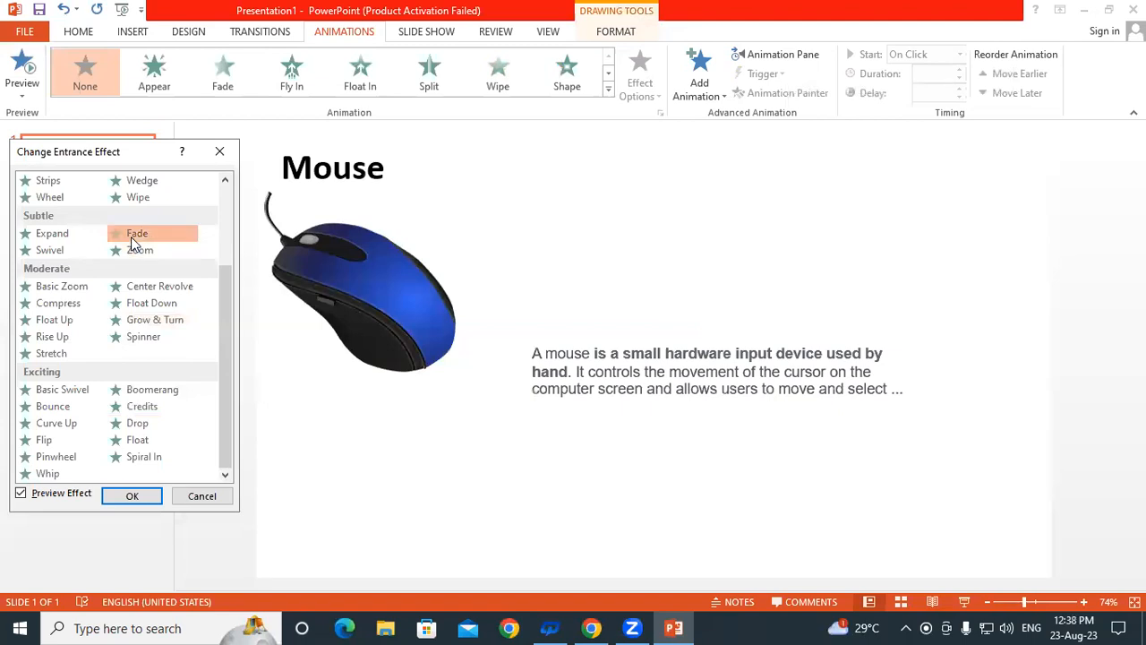
left_click(134, 200)
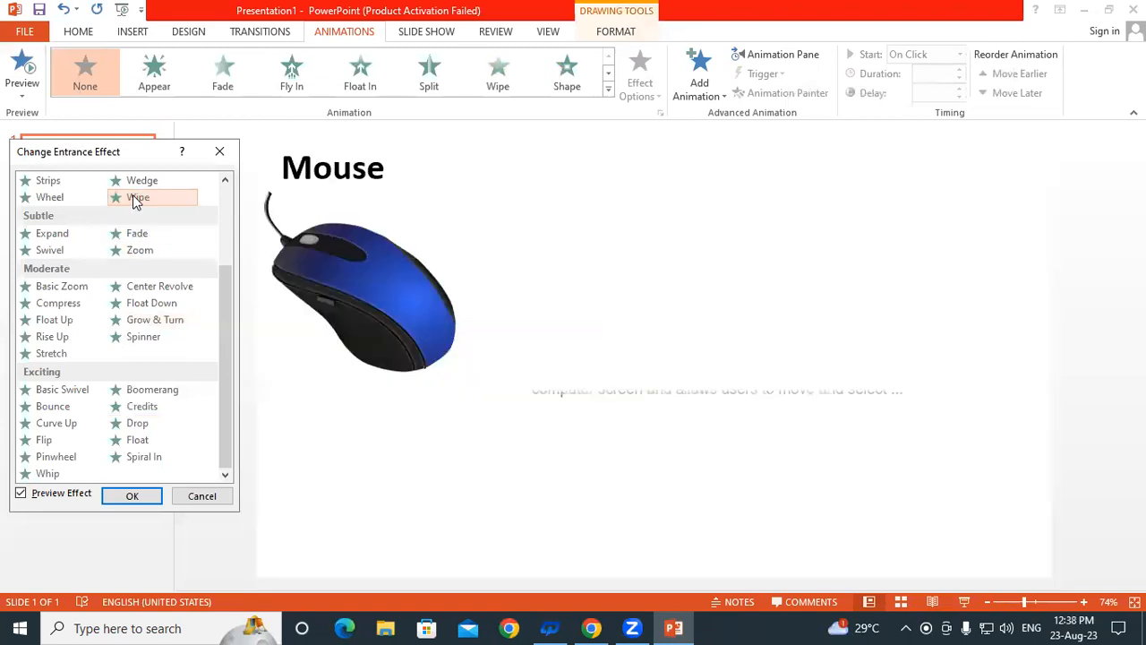
Preview the Stretch, Rise Up, Float Up, Compress, Basic Zoom, Swivel, Expand and Wheel entrance effects on the definition text
left_click(54, 353)
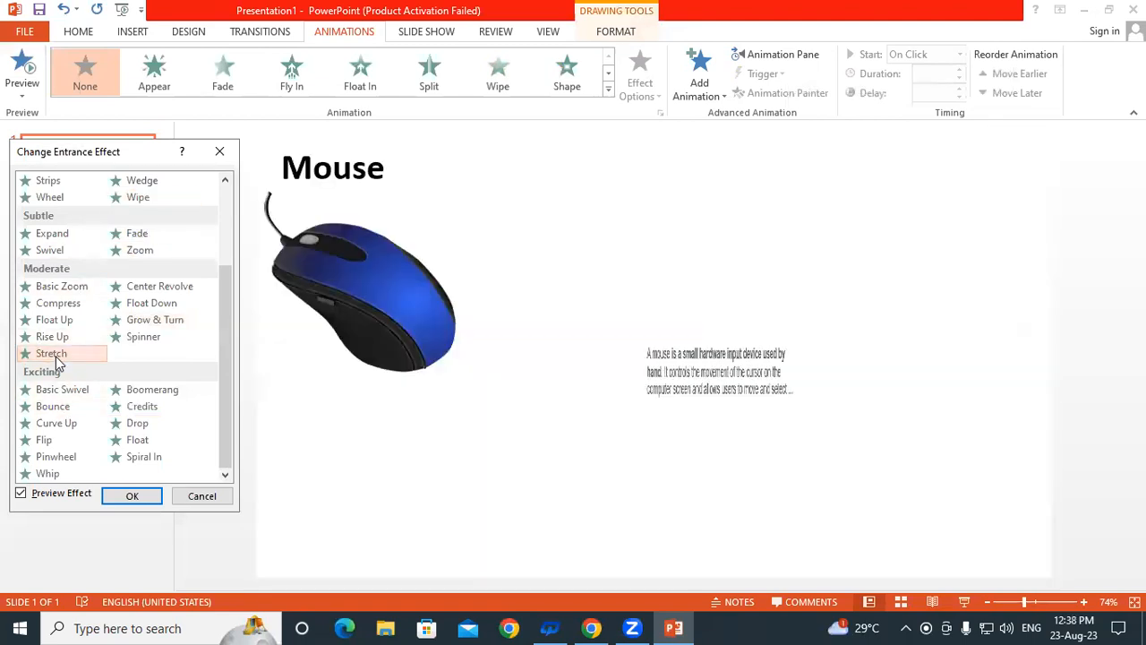
left_click(53, 339)
left_click(56, 324)
left_click(52, 305)
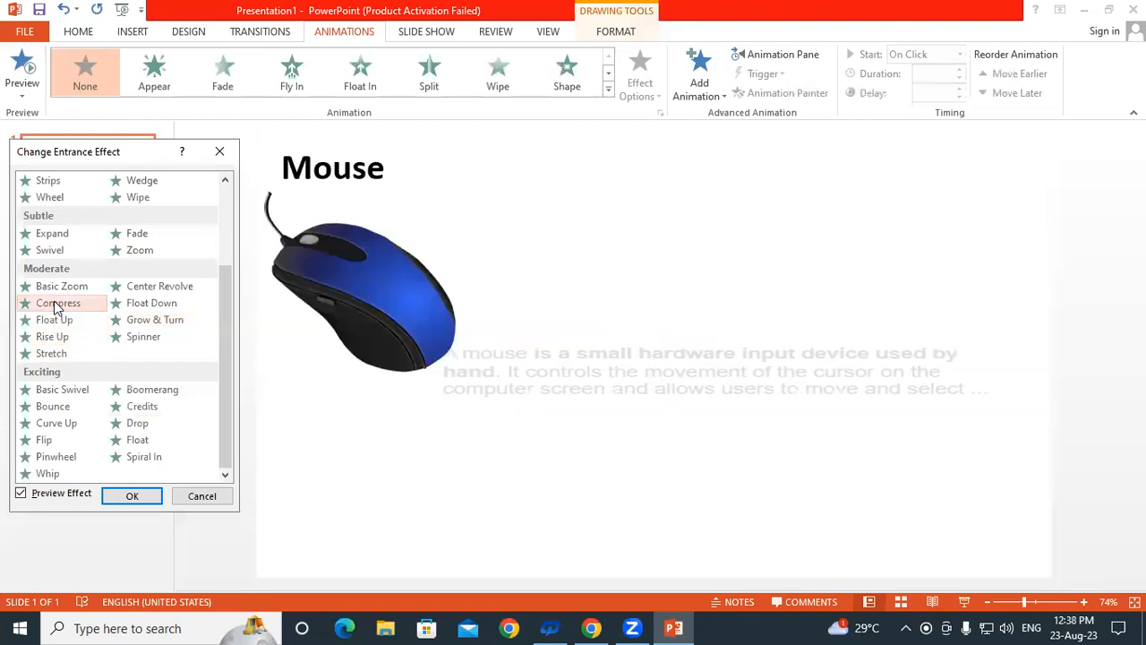
left_click(47, 288)
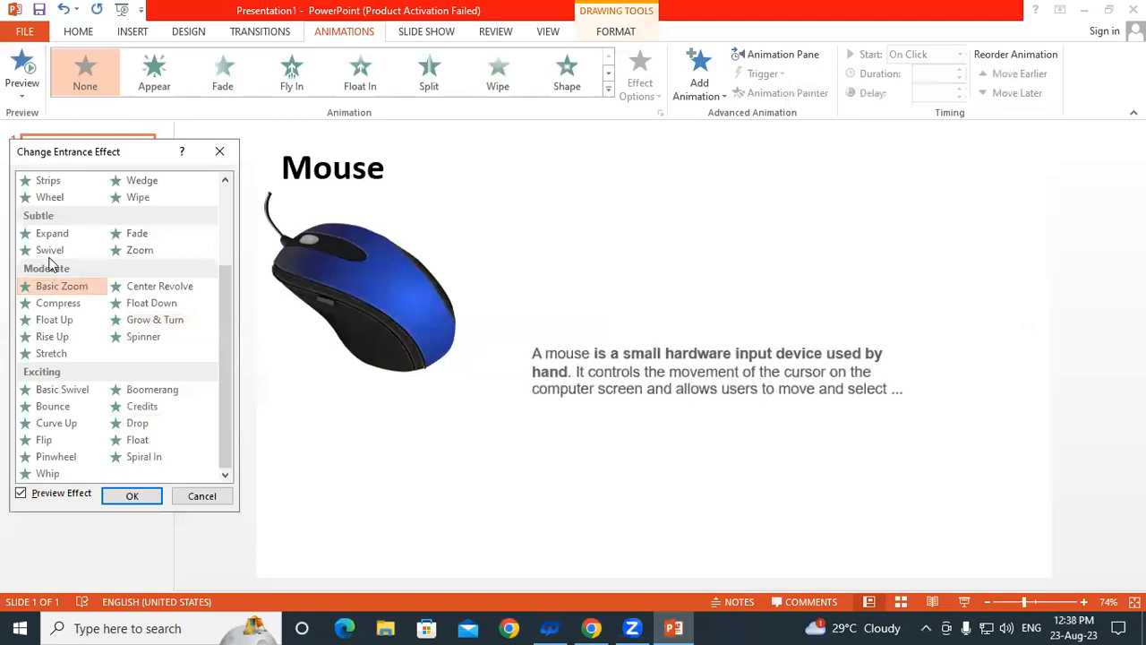
left_click(50, 252)
left_click(52, 235)
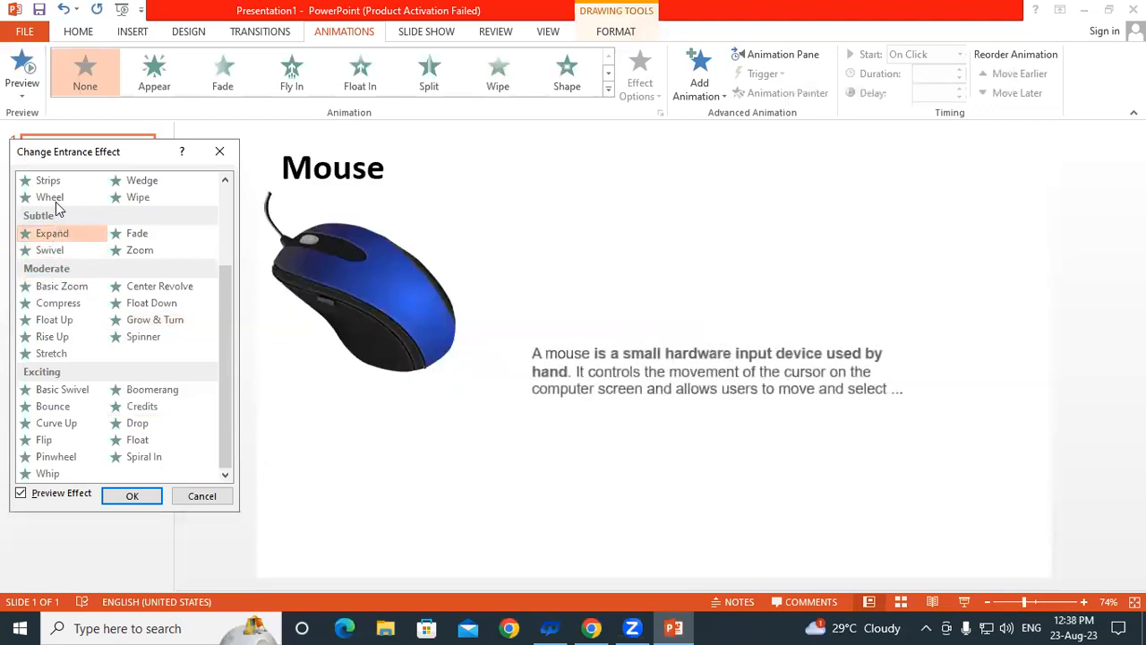
left_click(52, 198)
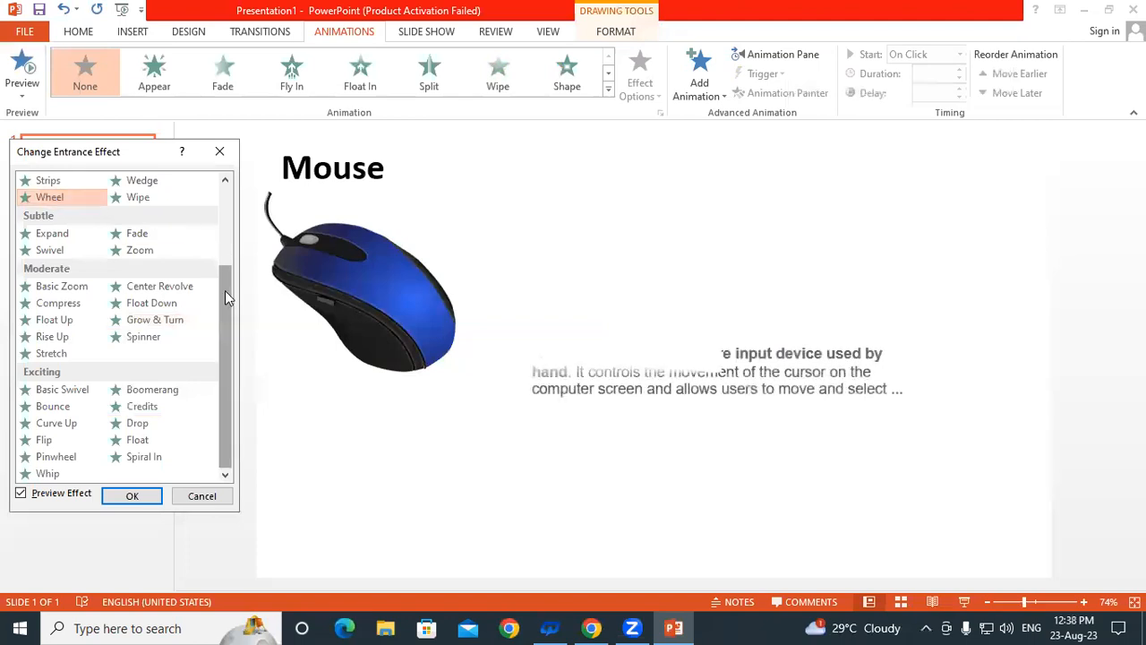
Preview the Strips, Random Bars, Peek In, Dissolve In, Circle, Box and Appear entrance effects on the definition text
scroll(225, 291, "up", 3)
left_click(72, 297)
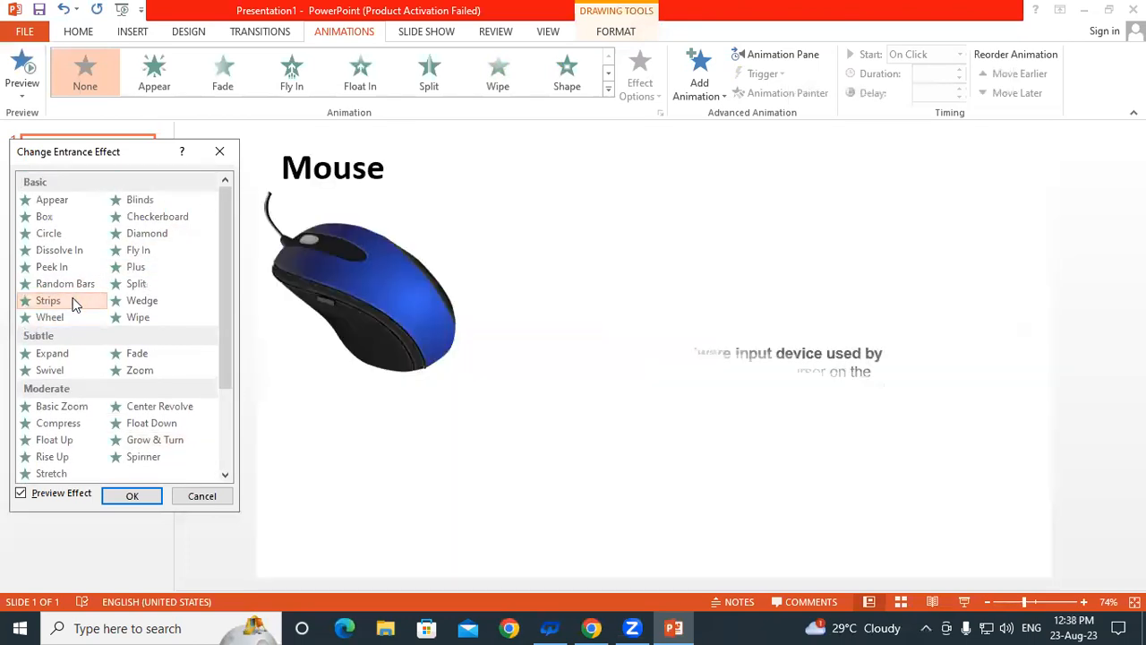
left_click(71, 283)
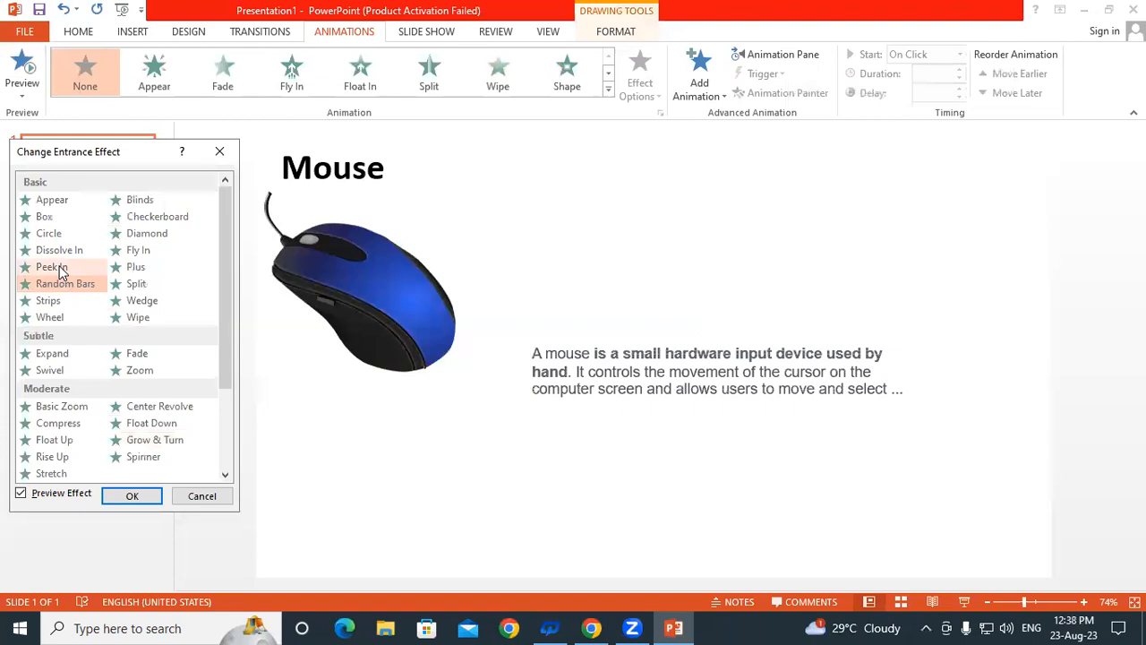
left_click(62, 266)
left_click(61, 252)
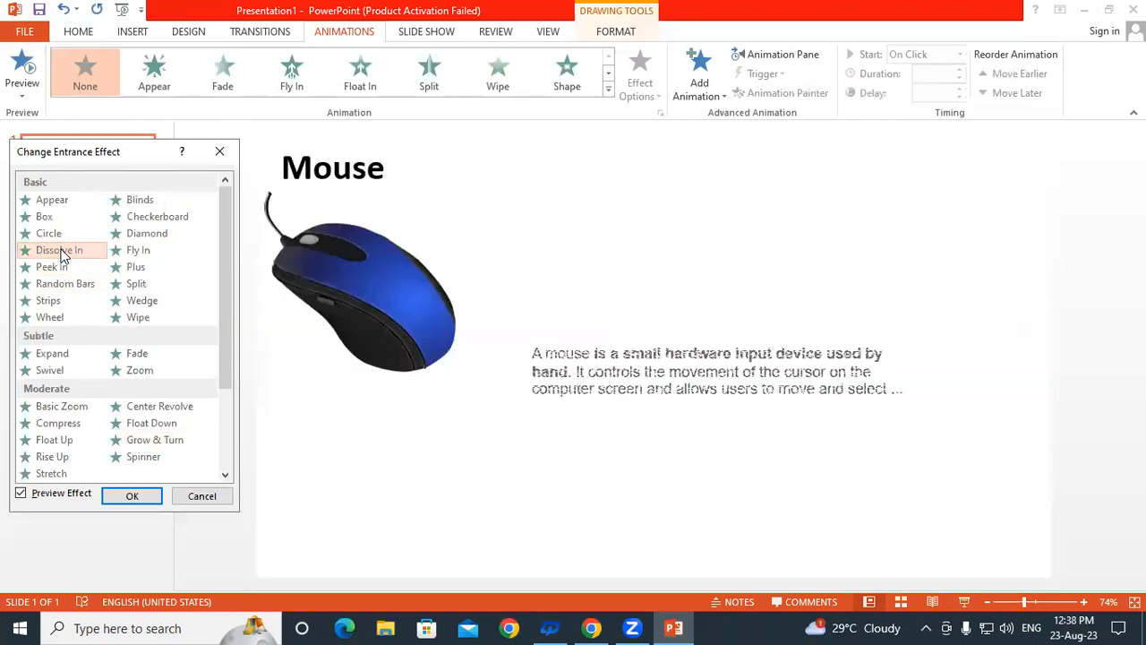
left_click(50, 234)
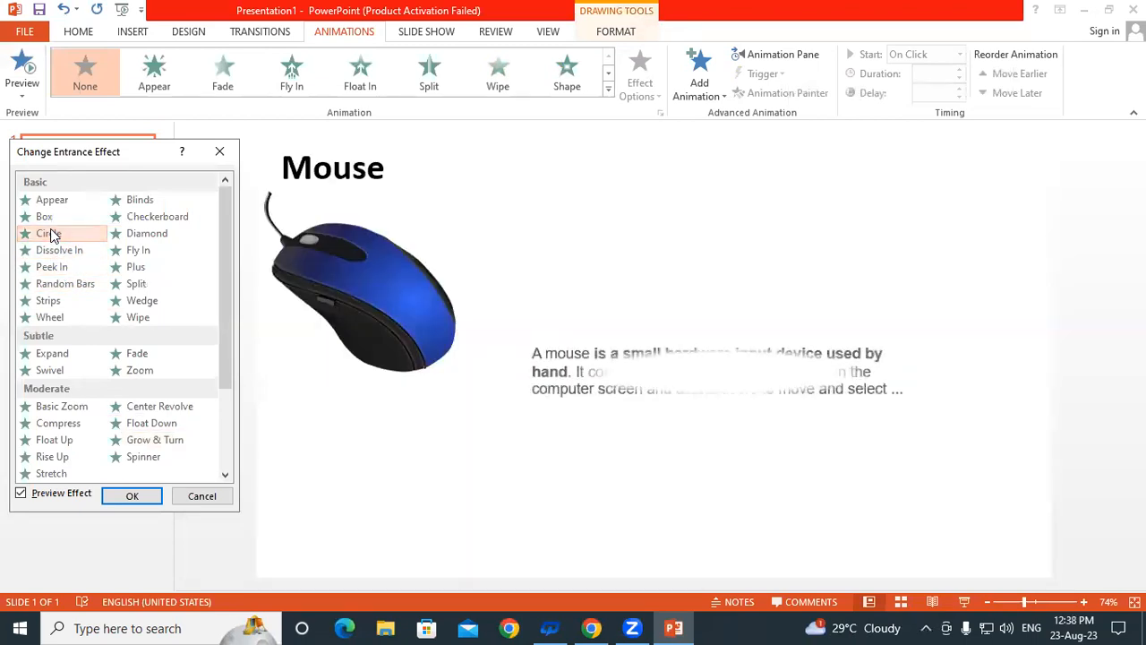
left_click(64, 220)
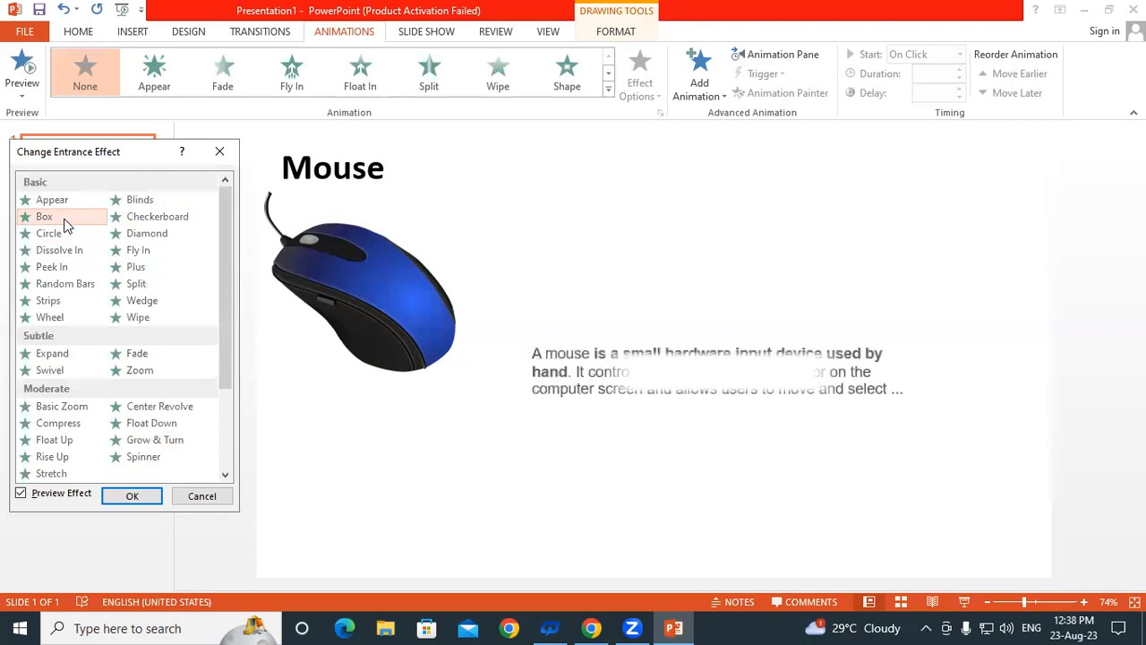
left_click(58, 203)
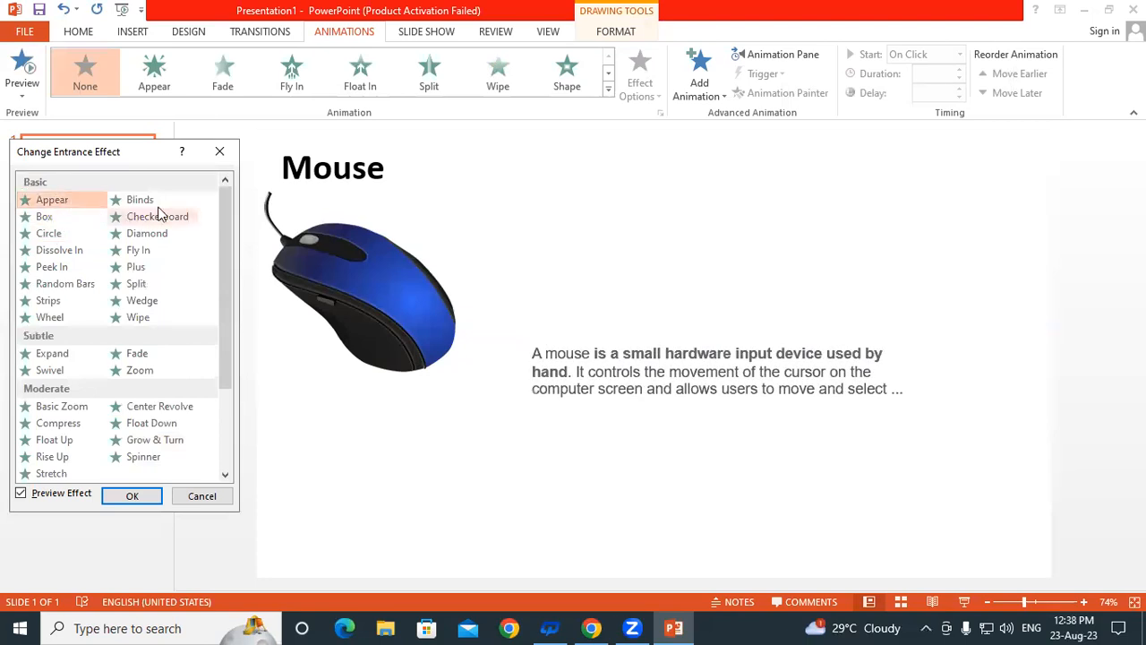
Preview the Blinds, Checkerboard, Diamond, Fly In and Plus entrance effects on the definition text
left_click(144, 199)
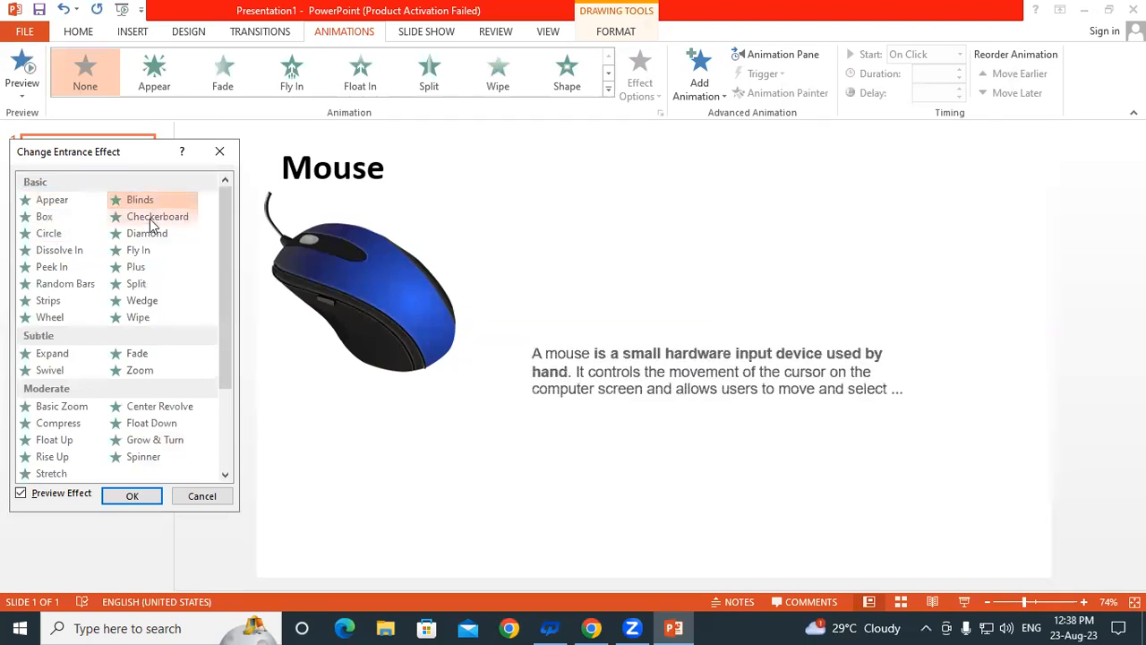
left_click(149, 218)
left_click(142, 237)
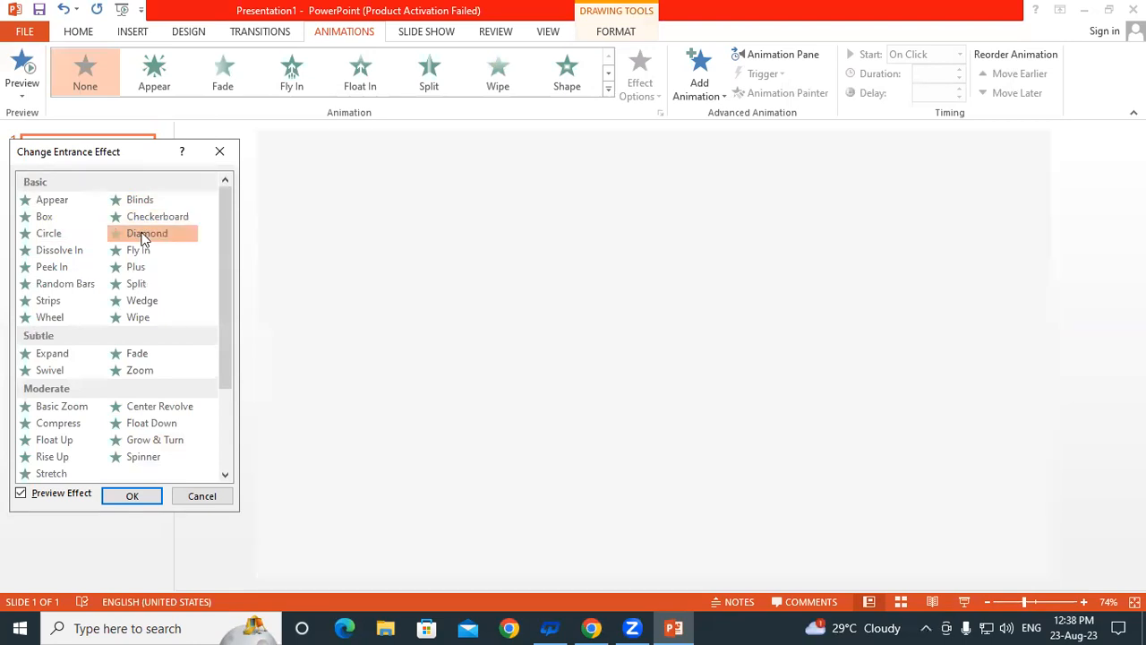
left_click(140, 252)
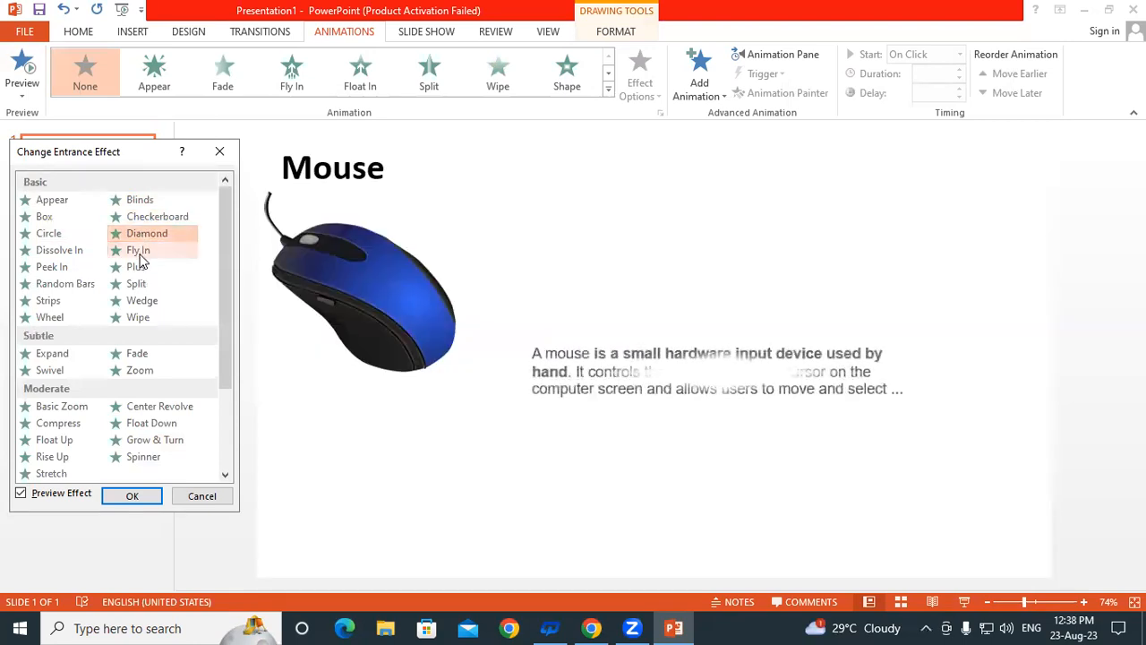
left_click(136, 269)
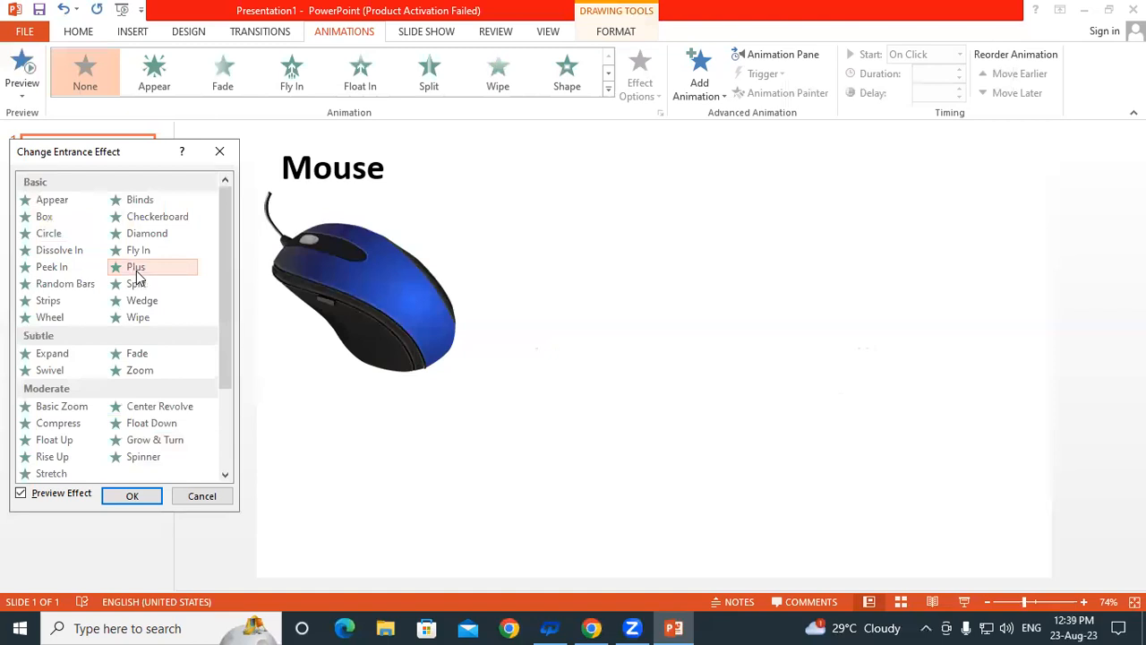
Preview the Whip, Pinwheel, Flip, Curve Up, Float Up, Stretch and Rise Up entrance effects on the definition text
left_click_drag(225, 285, 223, 458)
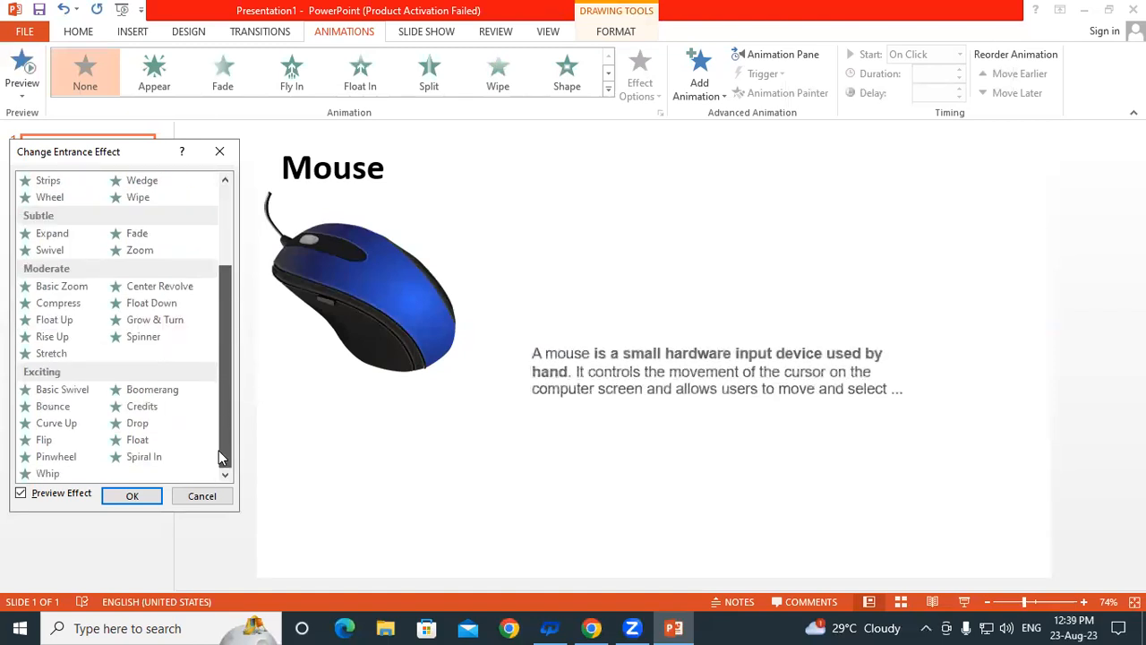
left_click(43, 473)
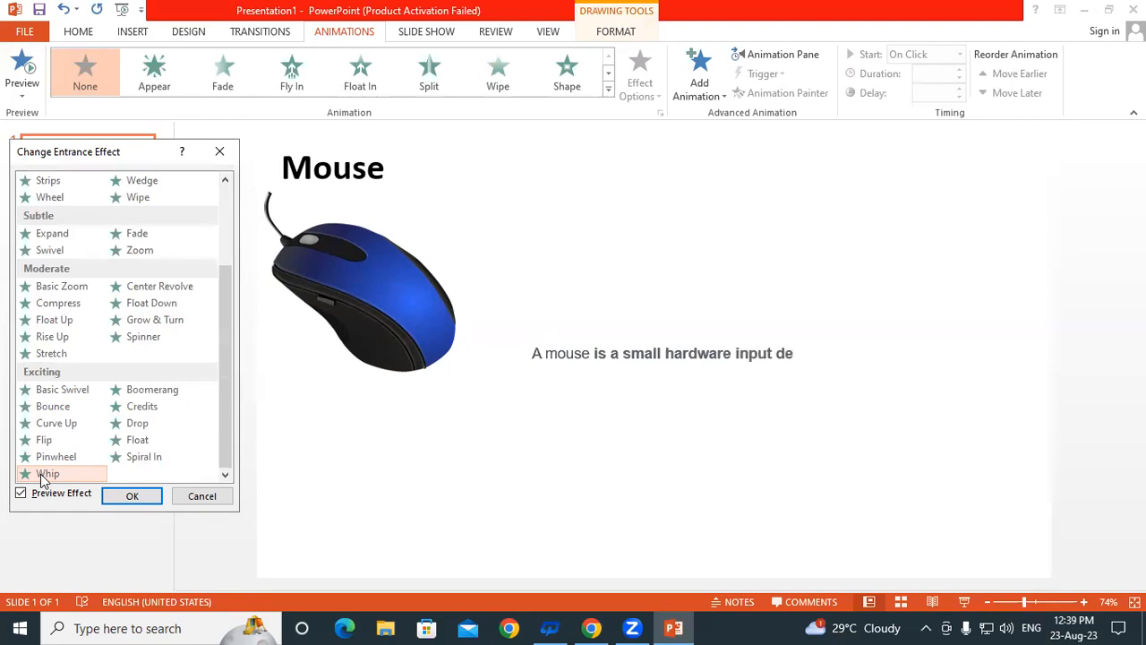
left_click(66, 453)
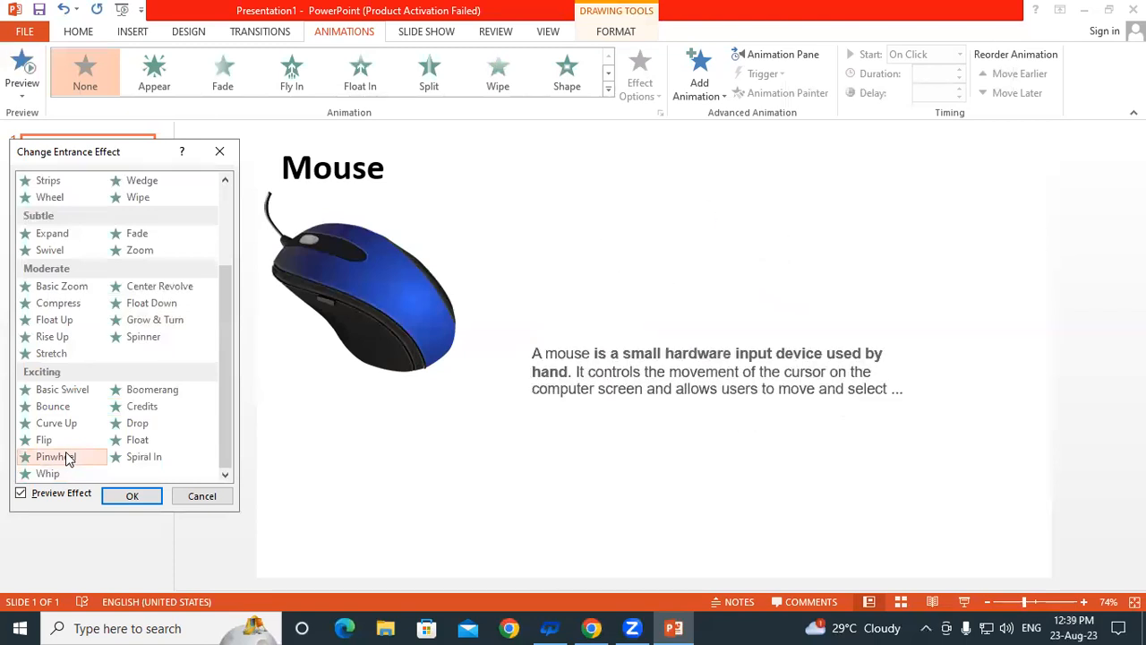
left_click(45, 442)
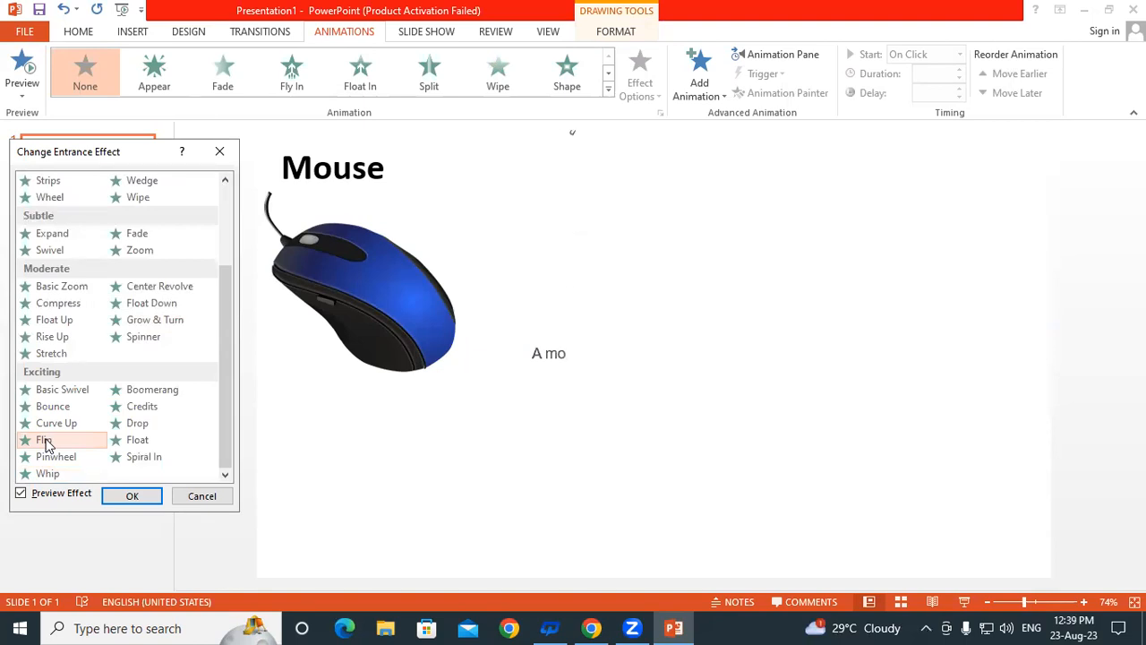
left_click(51, 426)
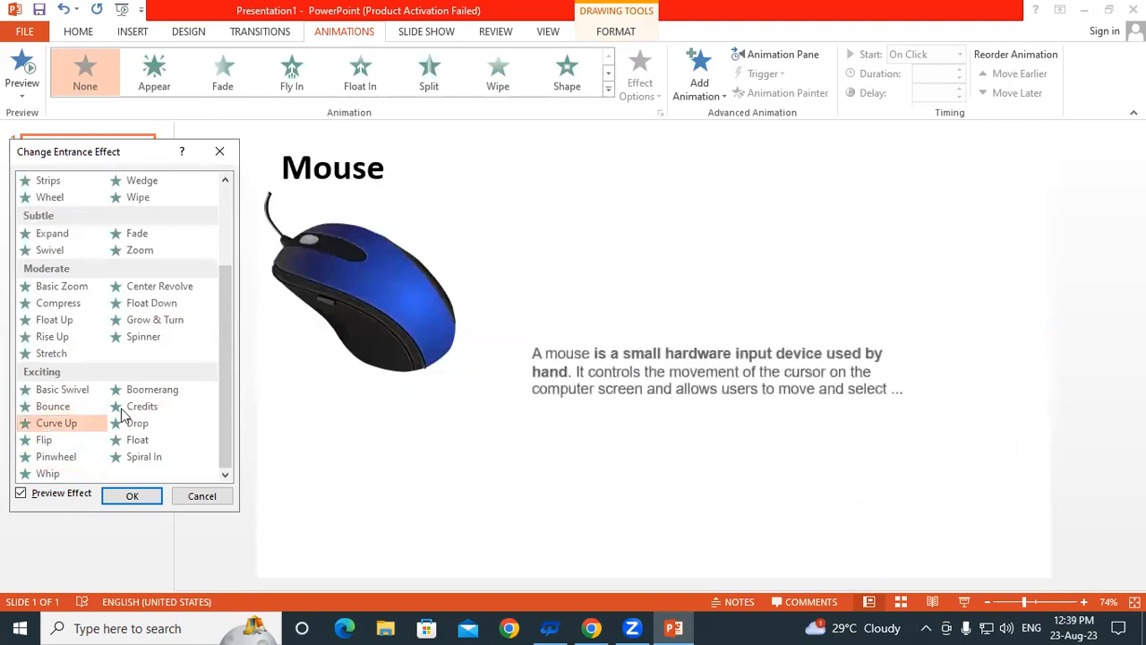
left_click(59, 320)
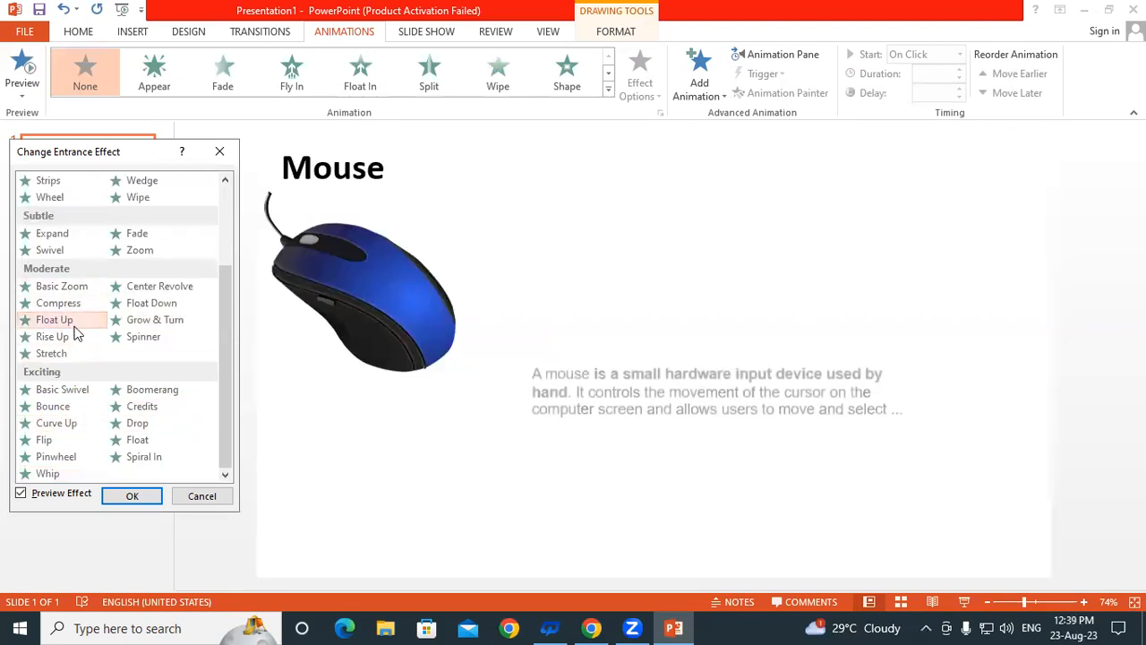
left_click(64, 354)
left_click(63, 340)
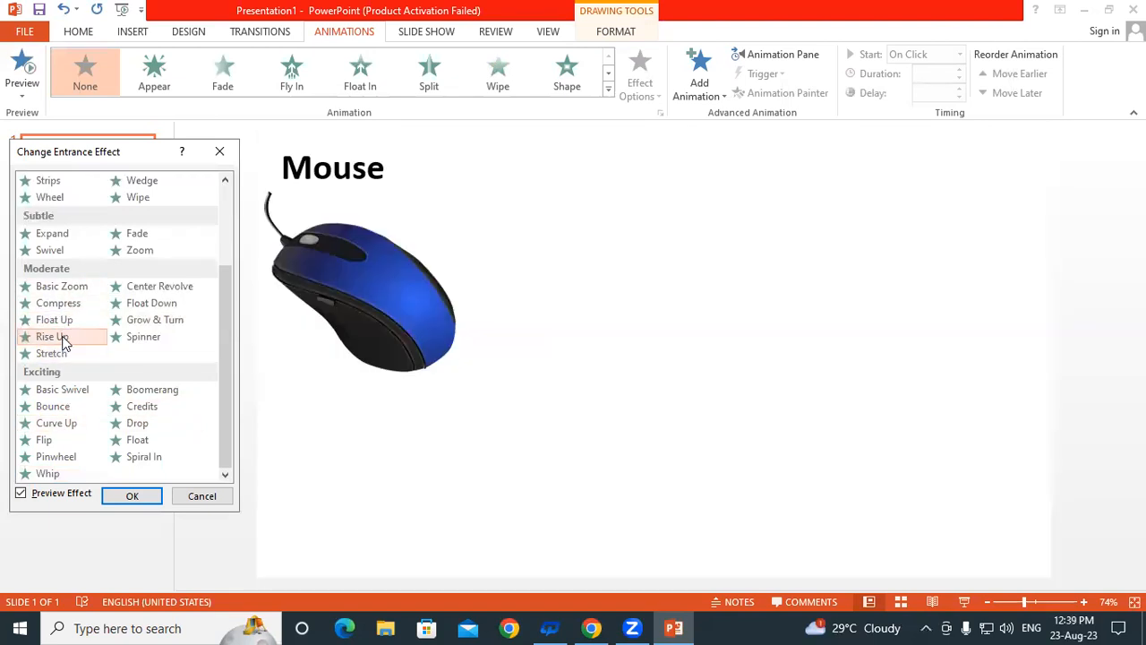
Apply the Spinner entrance effect to the definition text box and deselect it
left_click(147, 337)
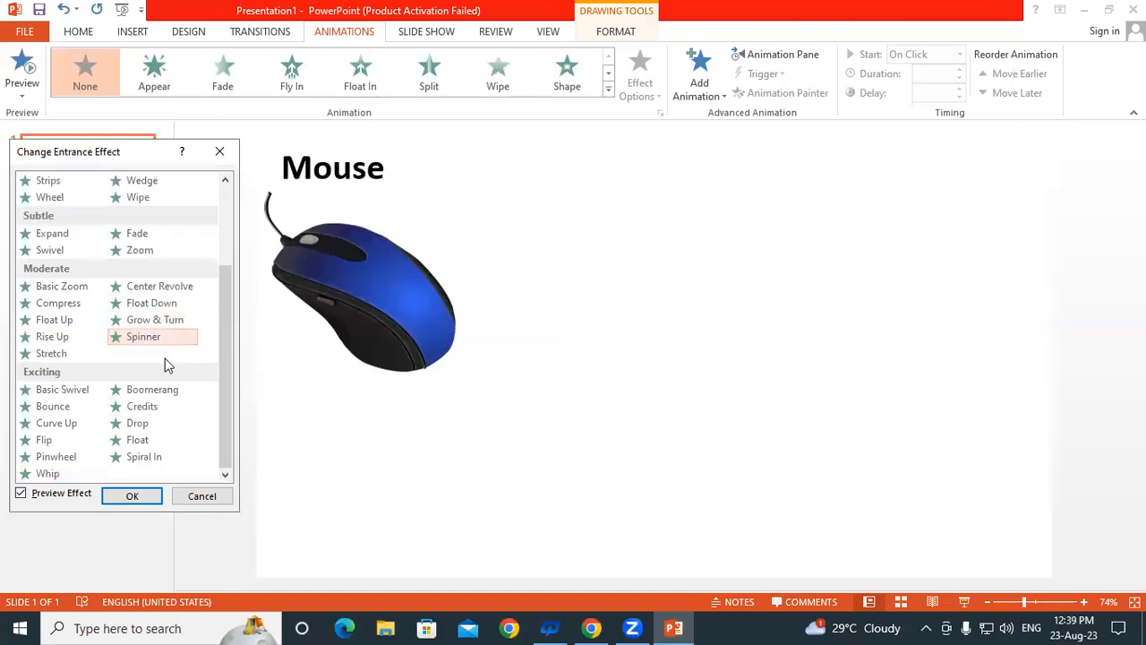
left_click(132, 495)
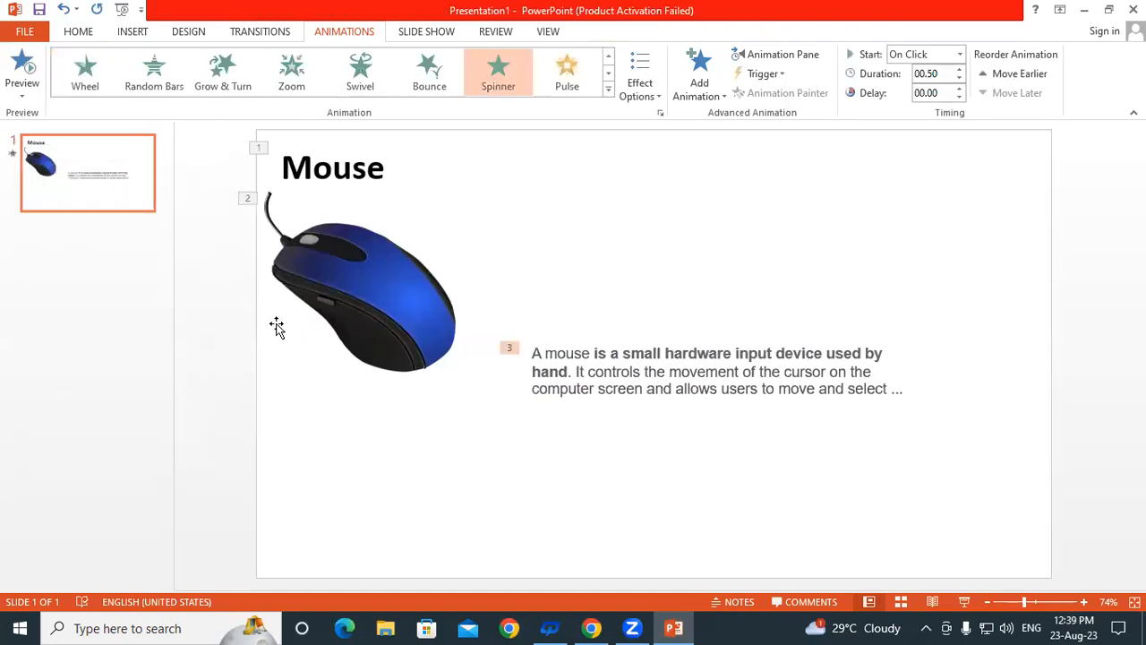
left_click(111, 304)
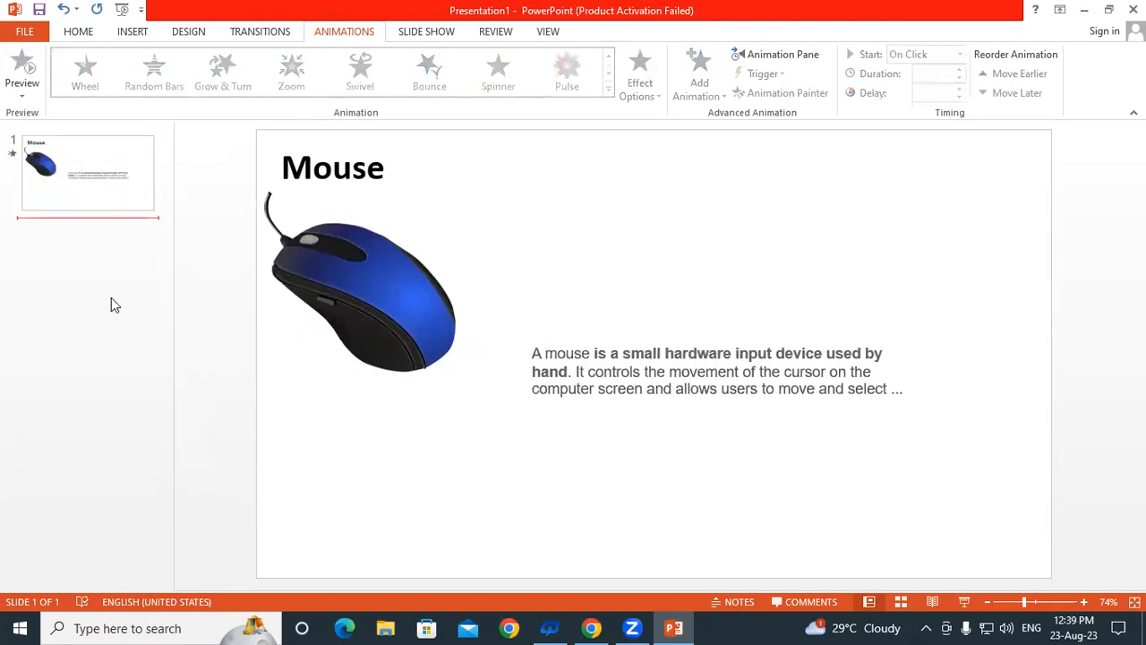
Play the Mouse slide as a slide show from the beginning
left_click(67, 197)
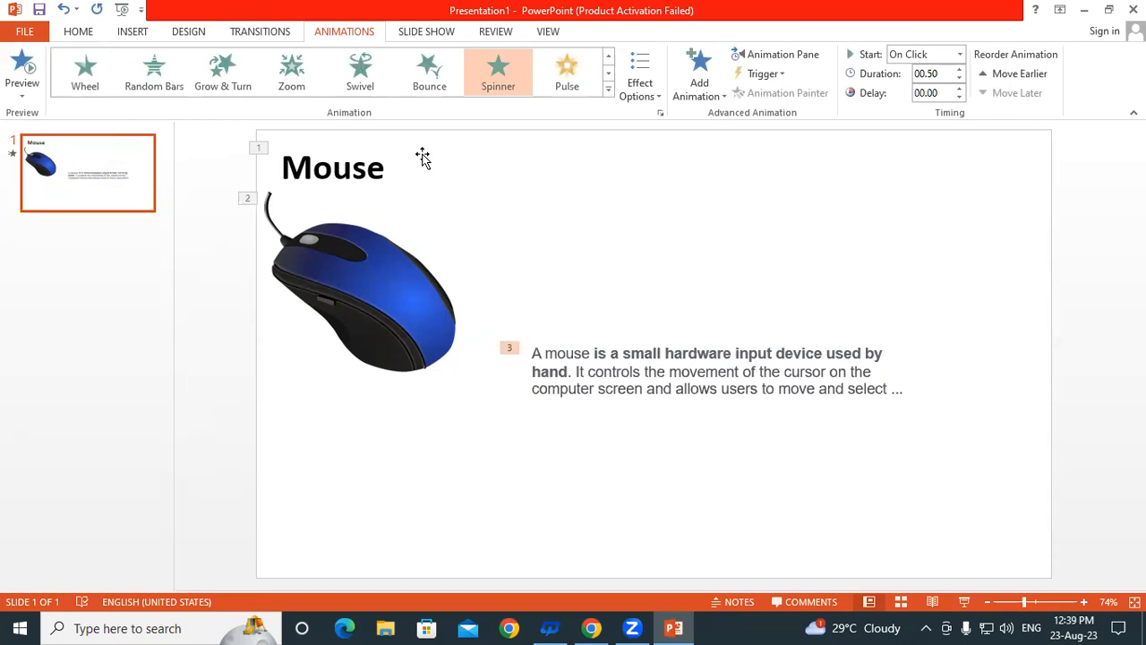
key("F5")
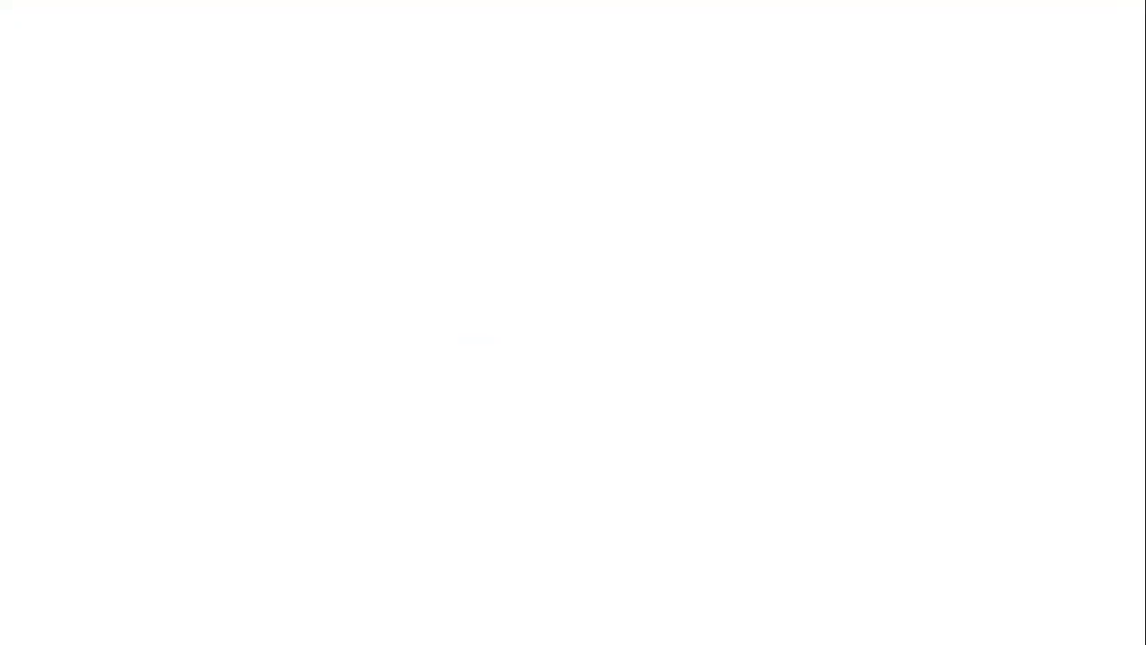
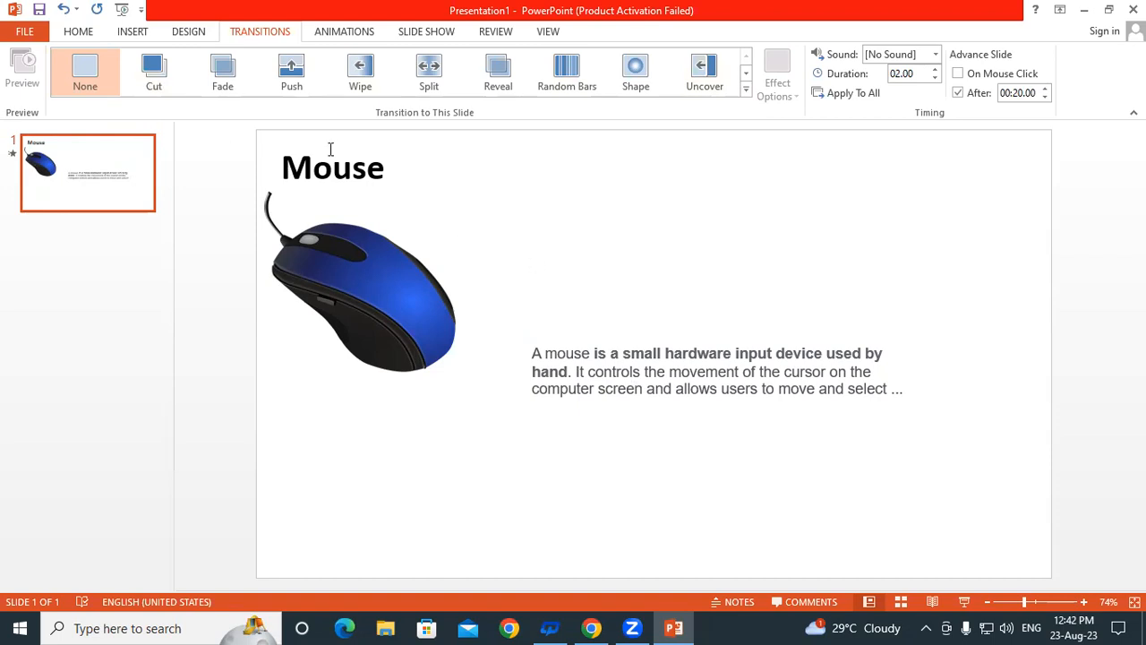
Check the sequence options for the Mouse title's Grow & Turn animation without changing them
left_click(337, 35)
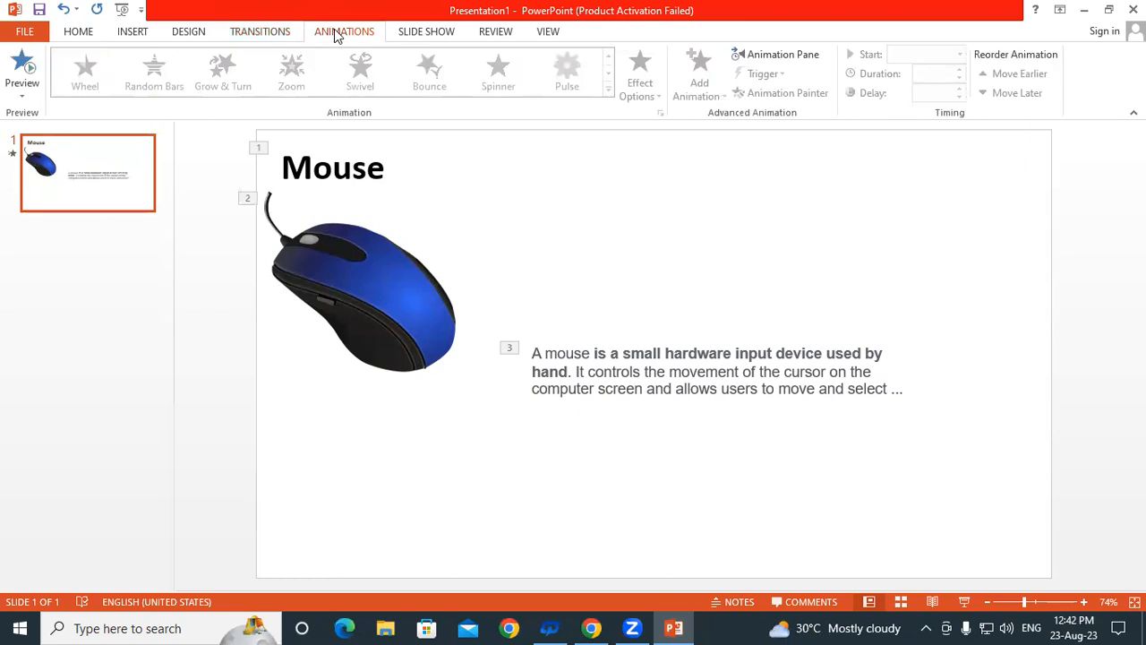
left_click(367, 172)
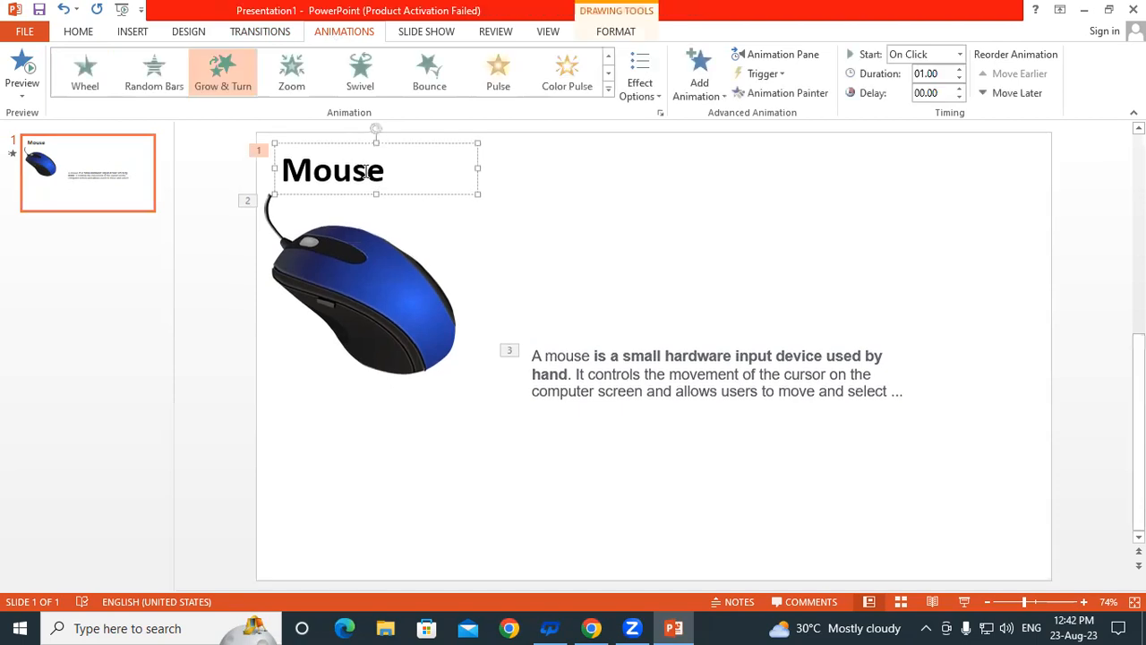
left_click(636, 105)
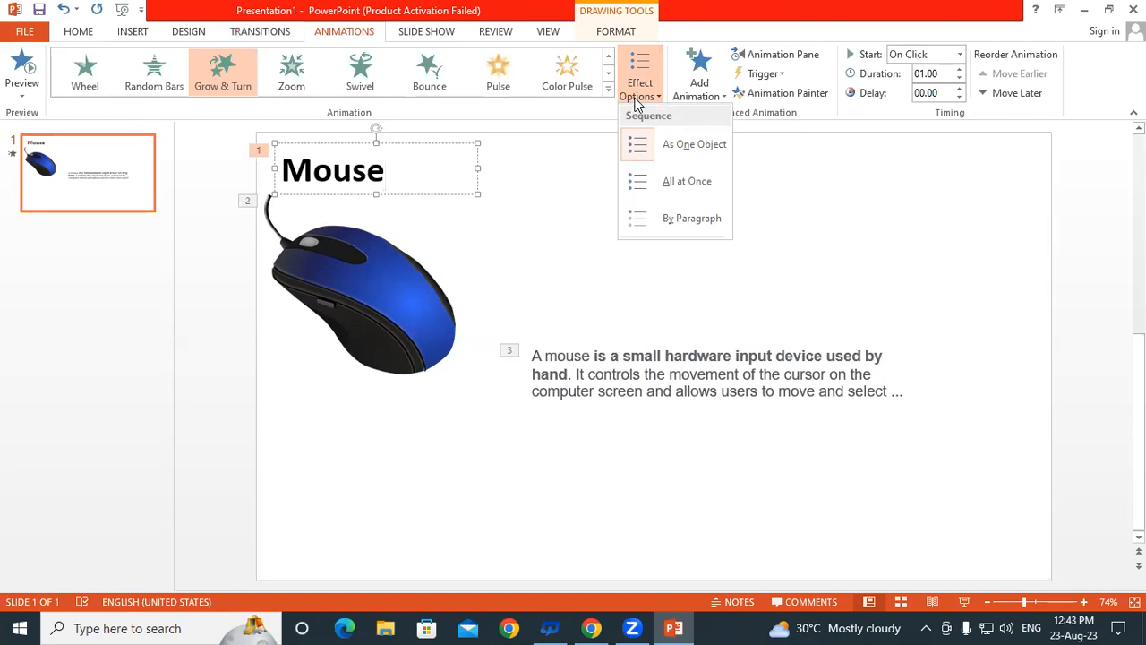
left_click(560, 111)
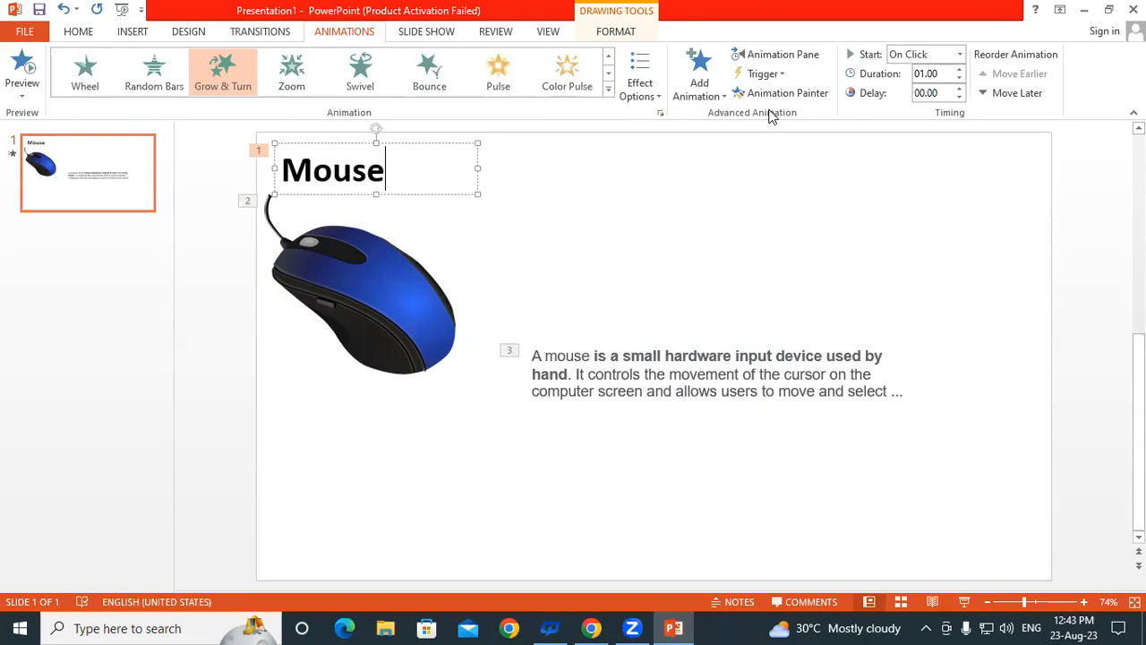
Reorder the animations so the Mouse title plays after the picture, and check the order in the slide show
left_click(790, 57)
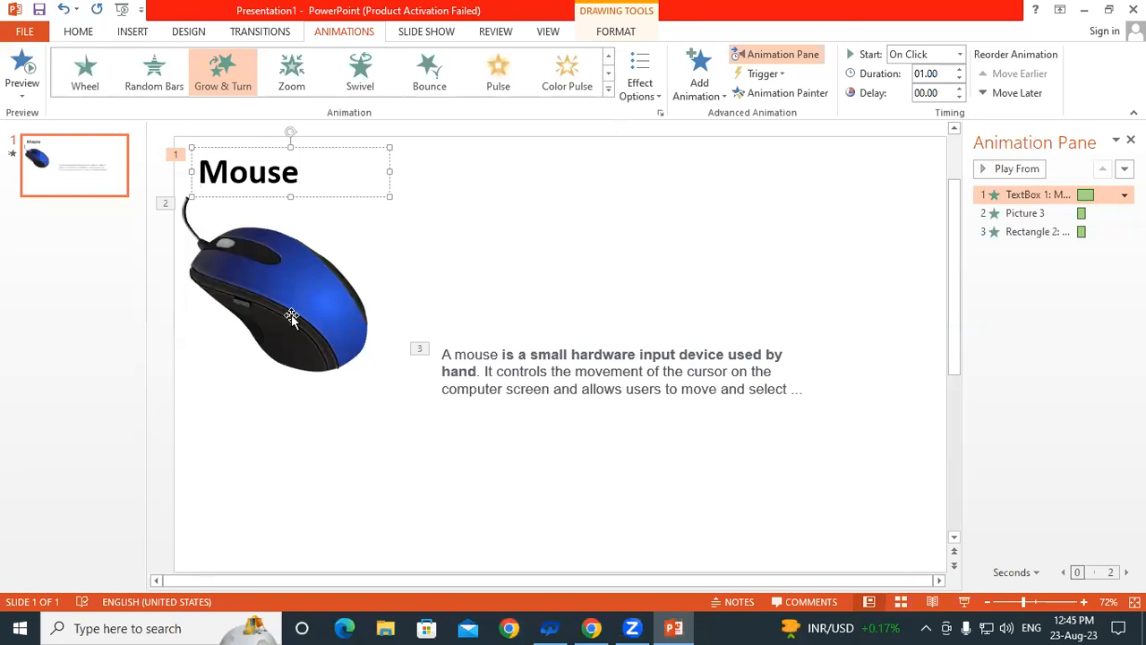
left_click(1014, 197)
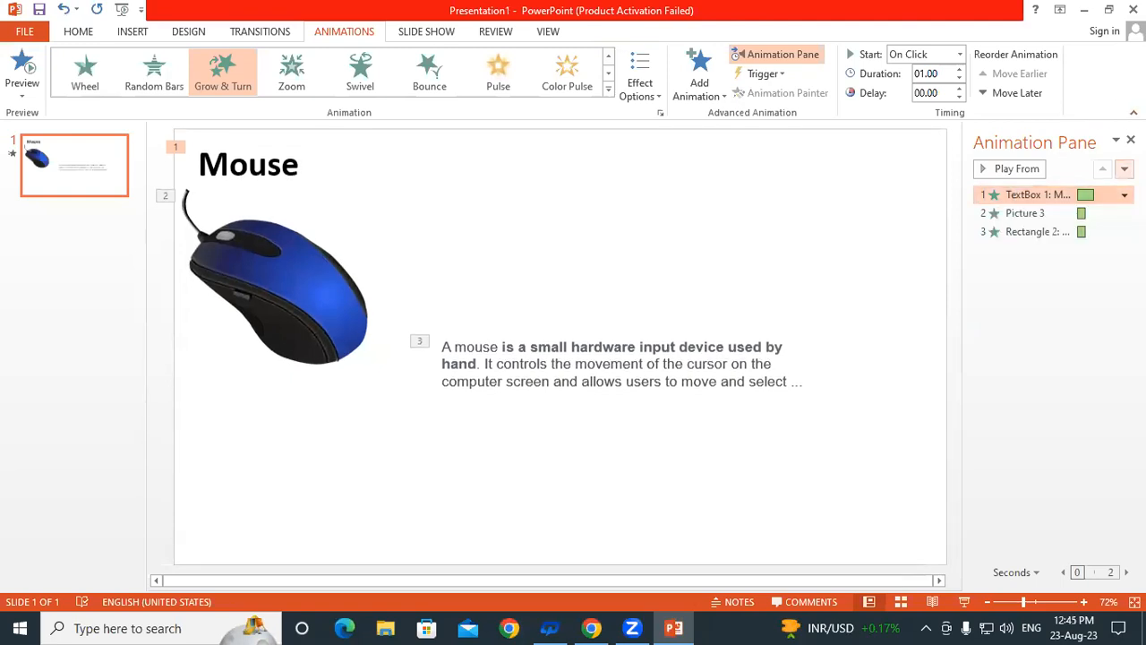
left_click(1123, 168)
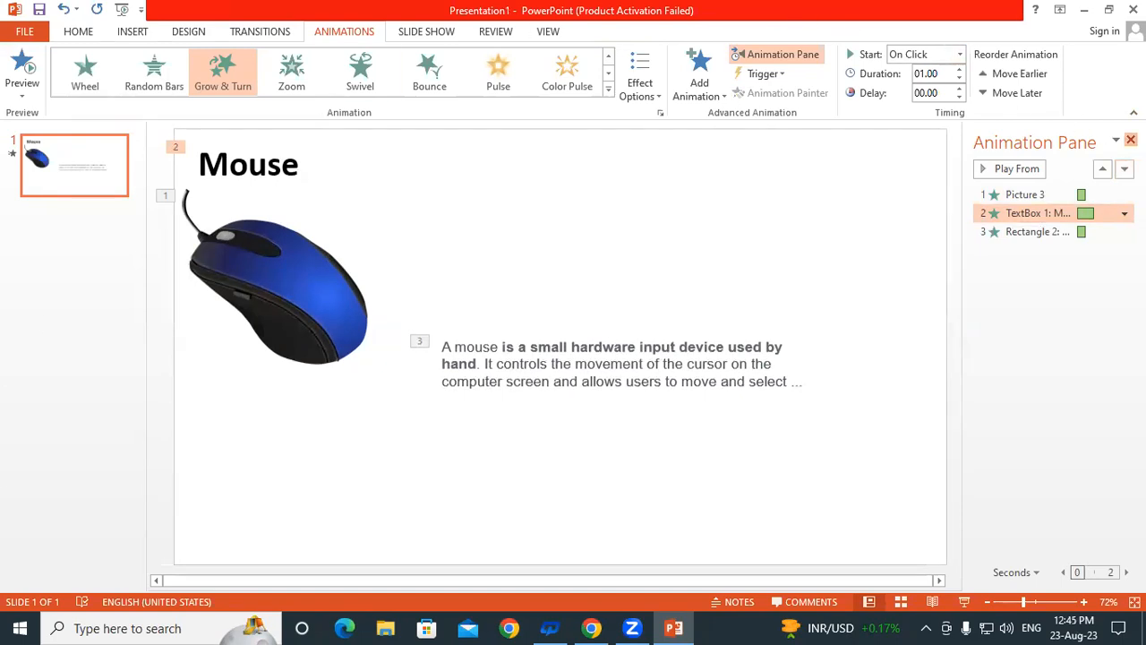
left_click(1130, 140)
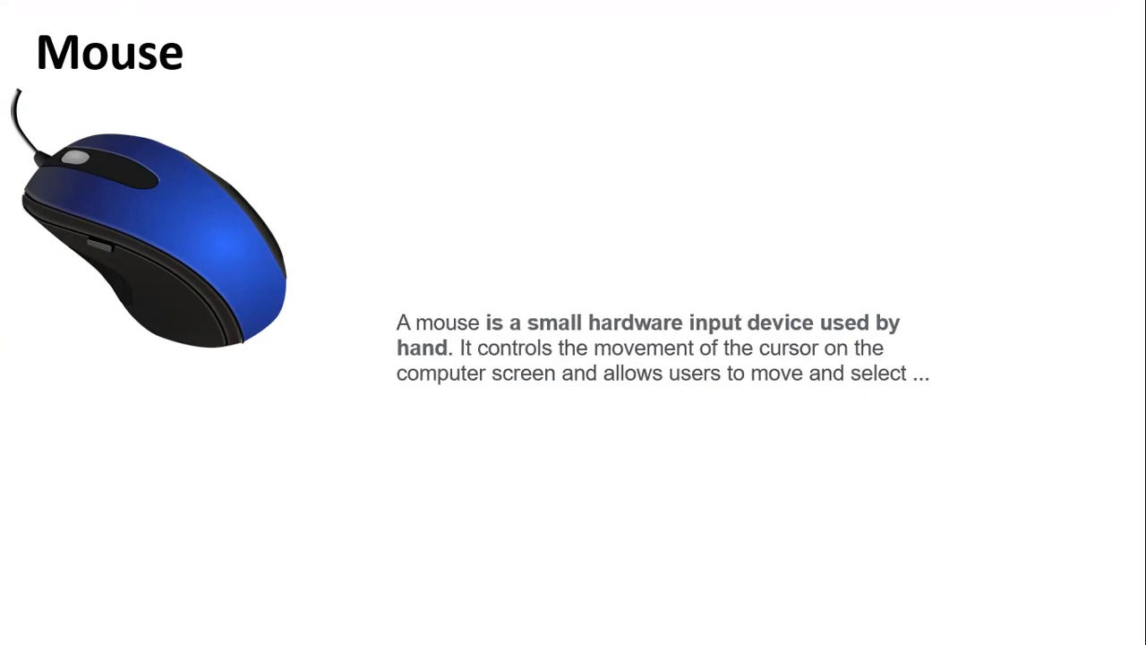
key("Escape")
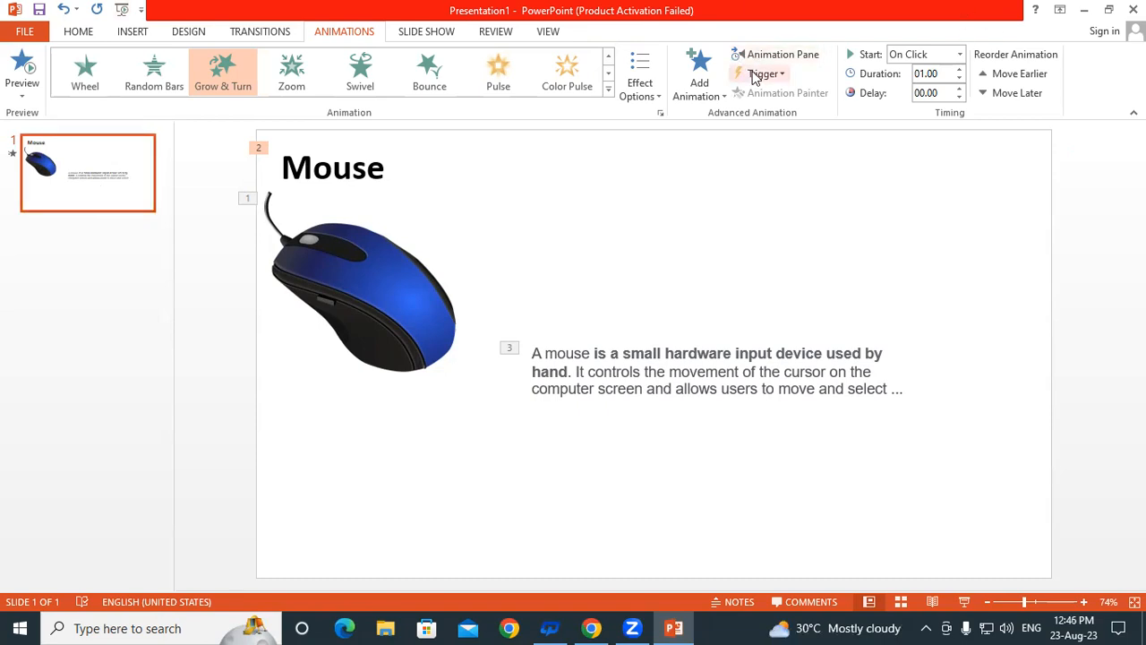
Set the mouse picture's animation to Start With Previous and play the slide show through to the title's animation
left_click(777, 56)
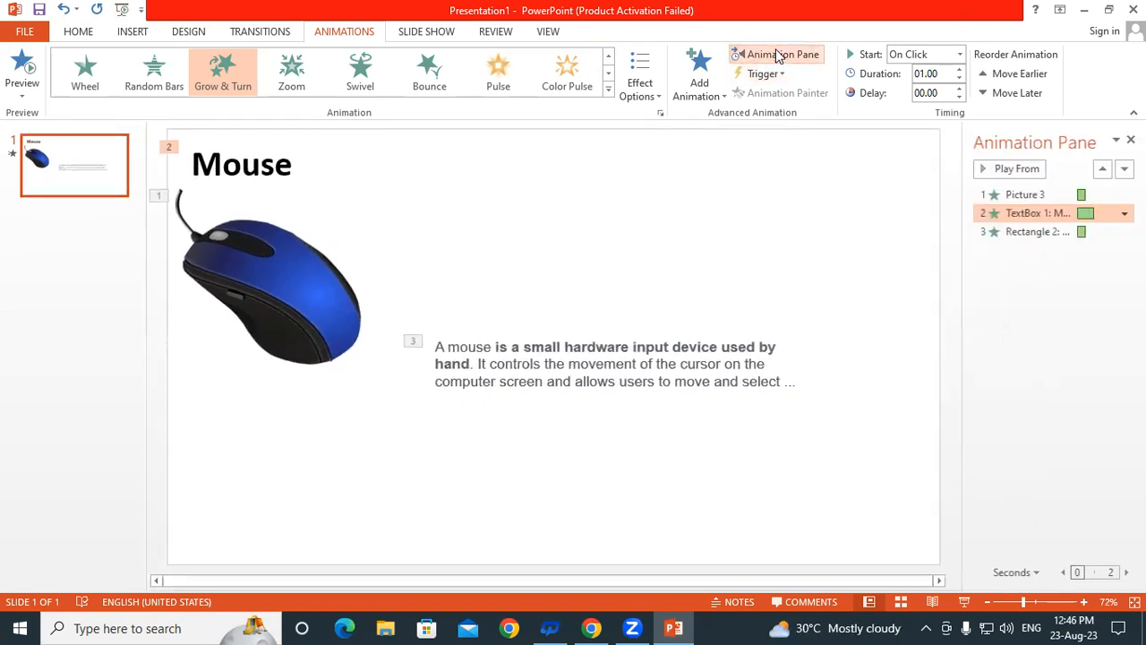
left_click(1026, 196)
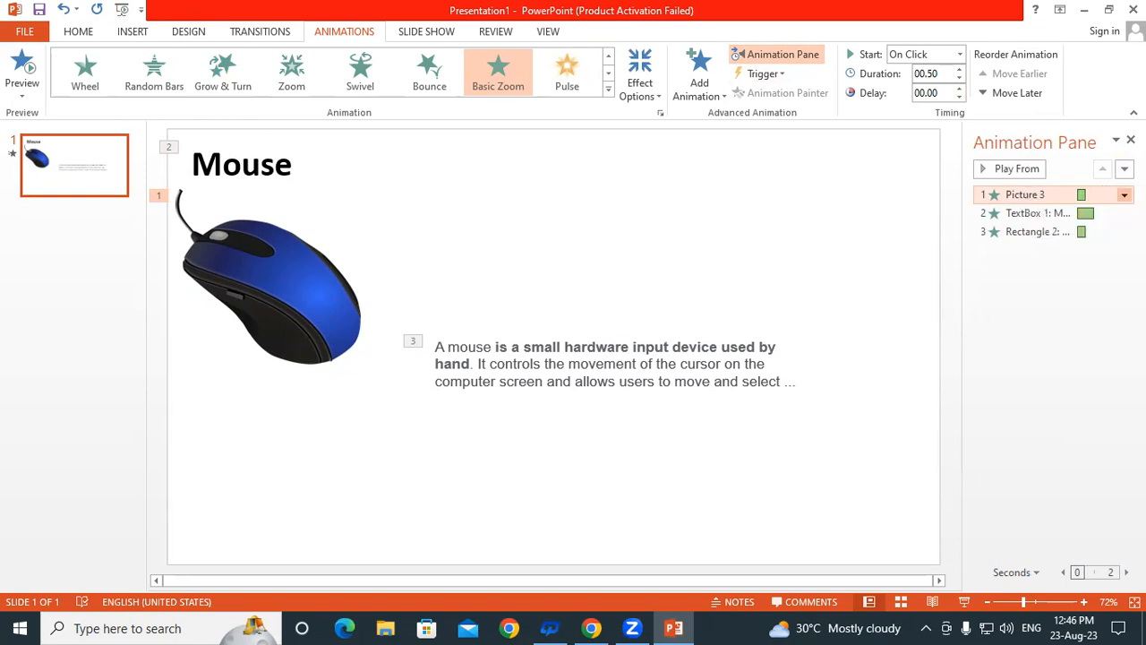
left_click(1124, 194)
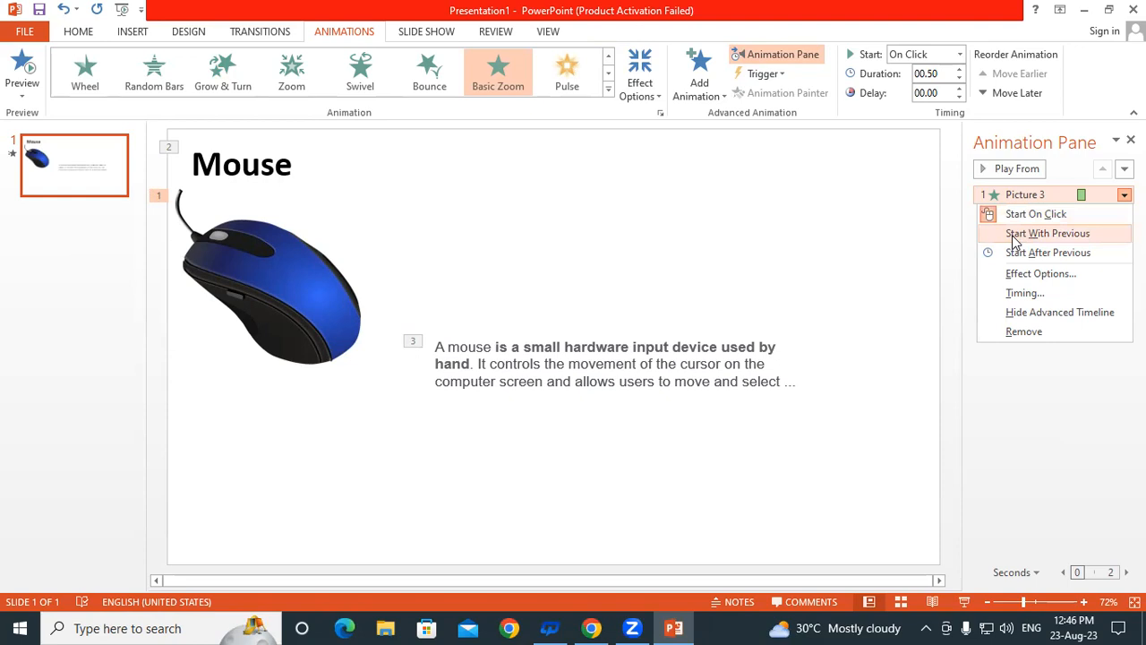
left_click(1065, 236)
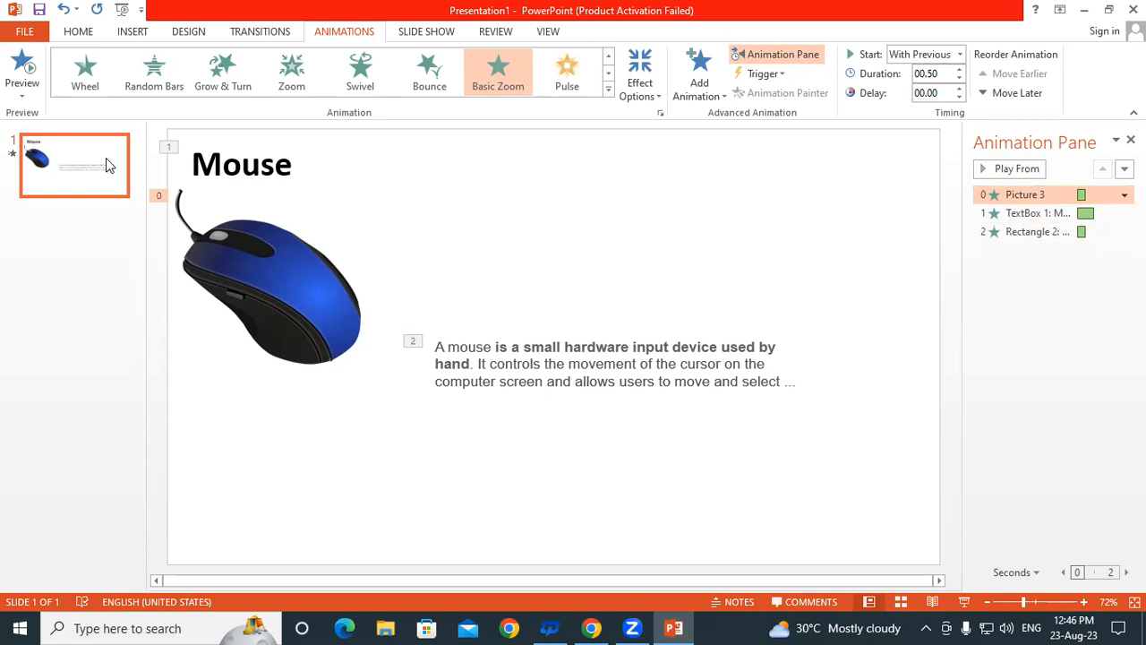
key("F5")
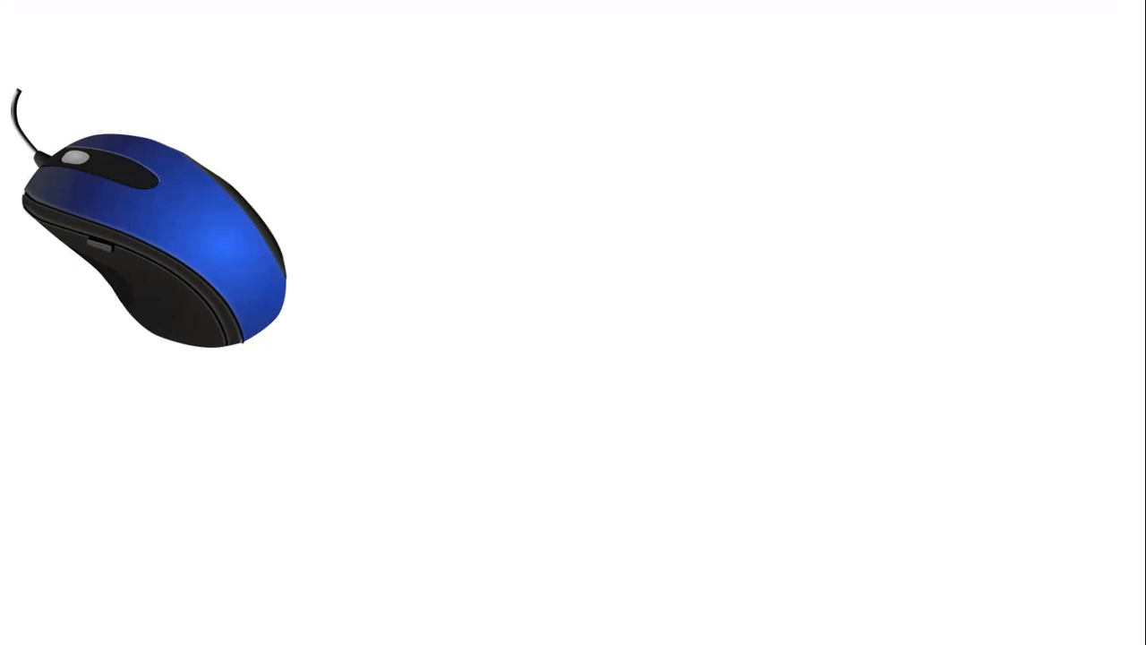
key("Right")
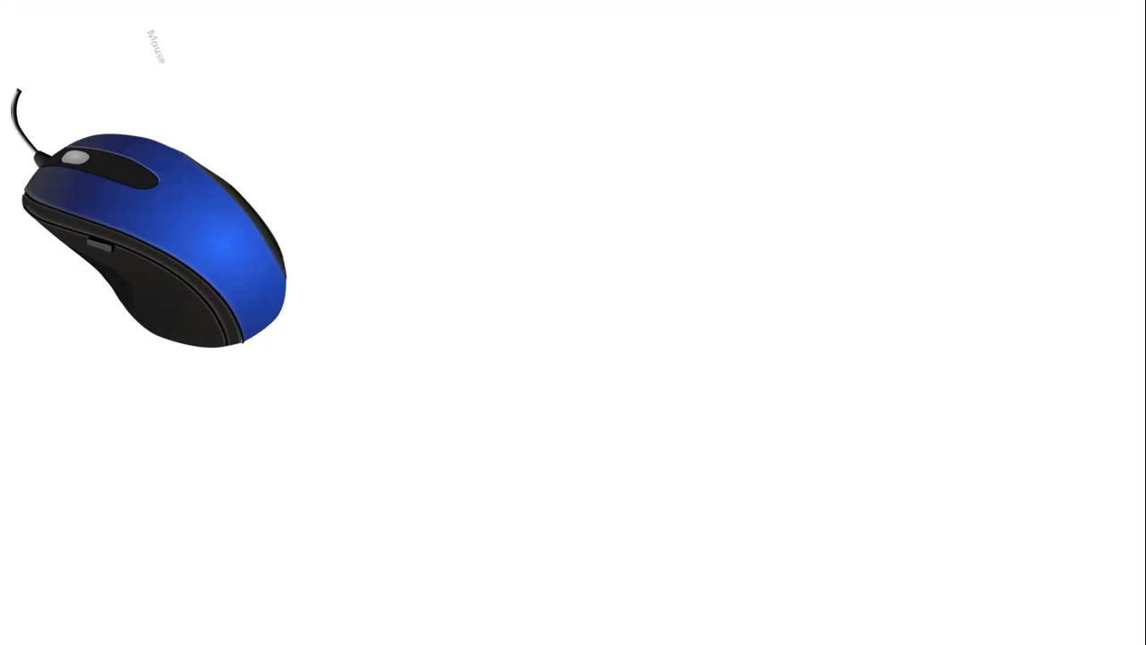
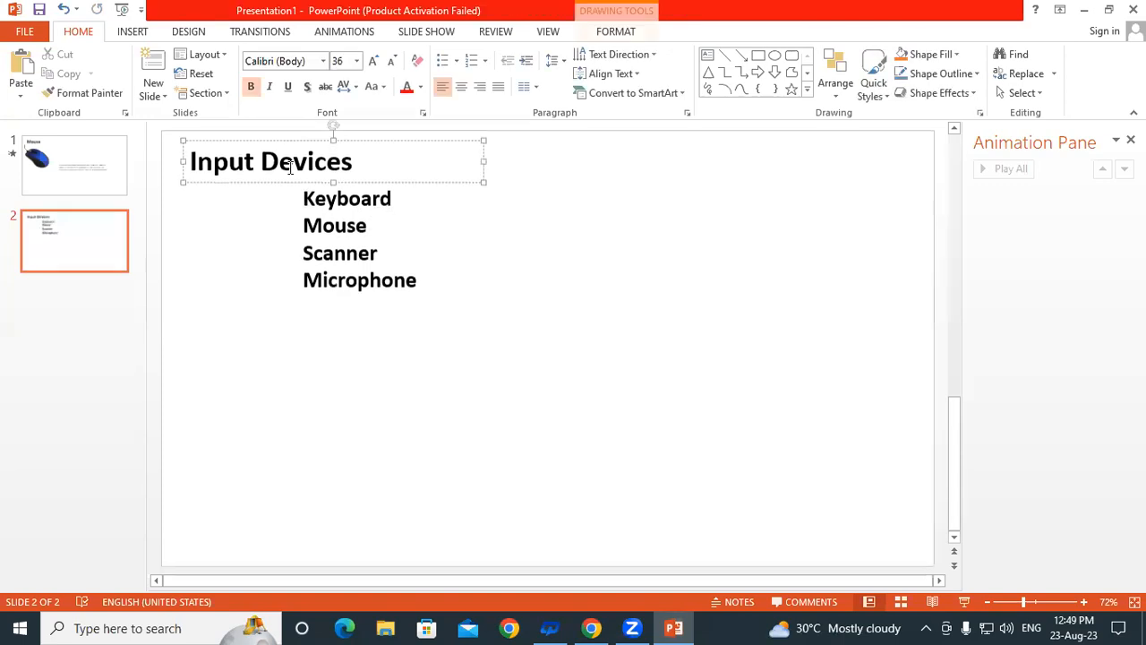
On slide 2, apply the Fly In entrance effect to the Input Devices title and Split to the Keyboard line
left_click(360, 34)
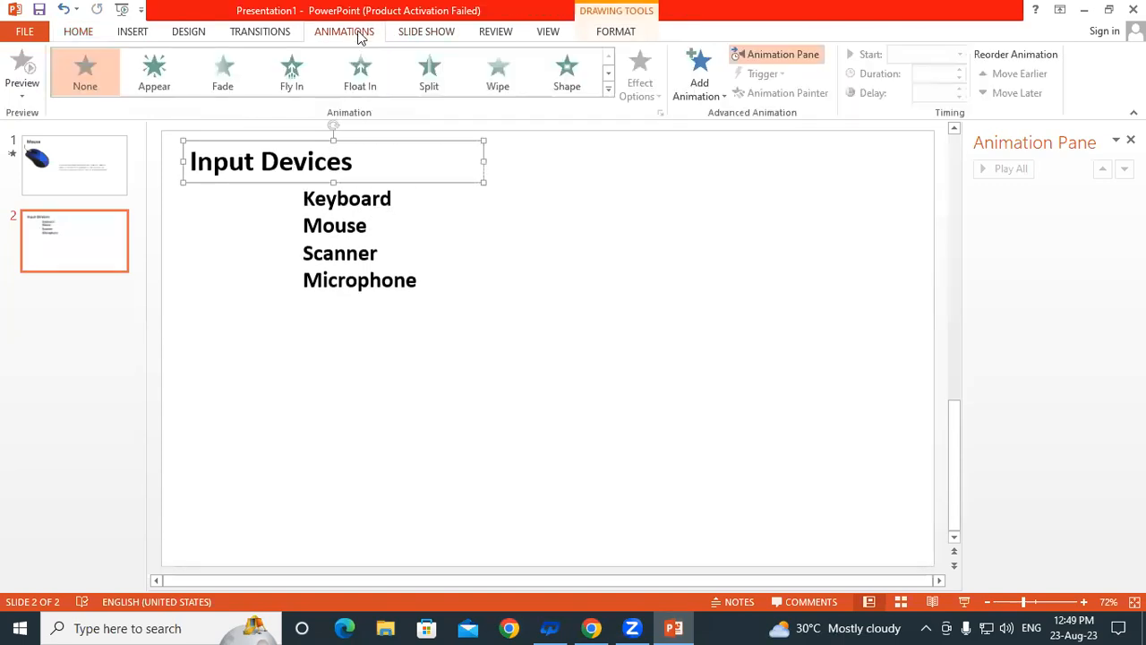
left_click(292, 79)
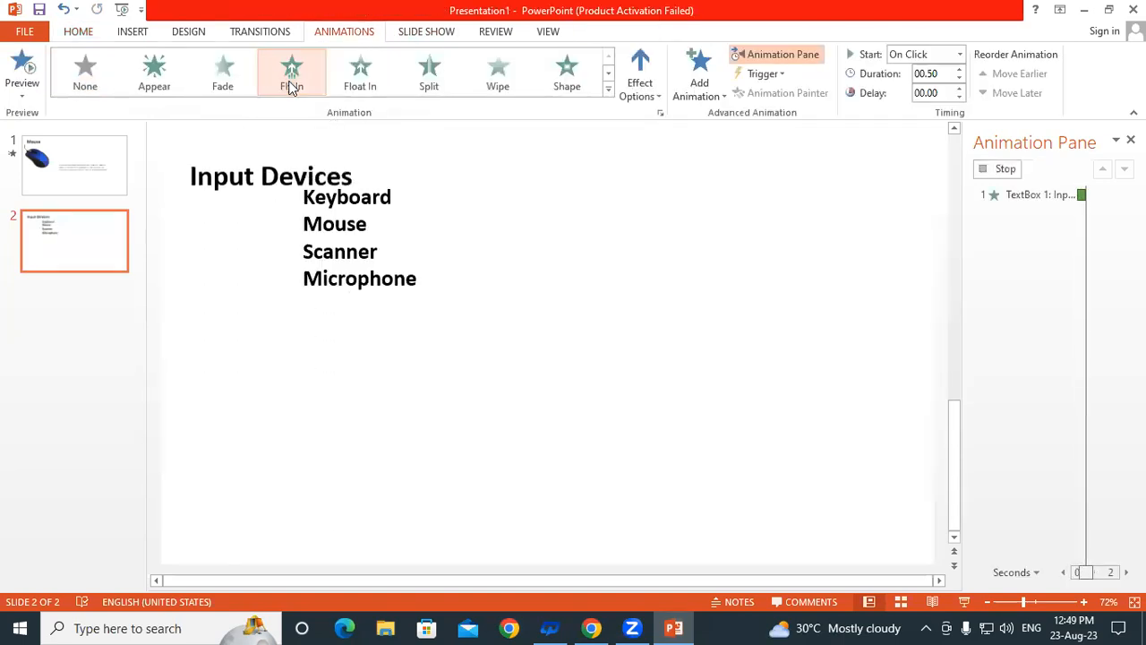
left_click(304, 197)
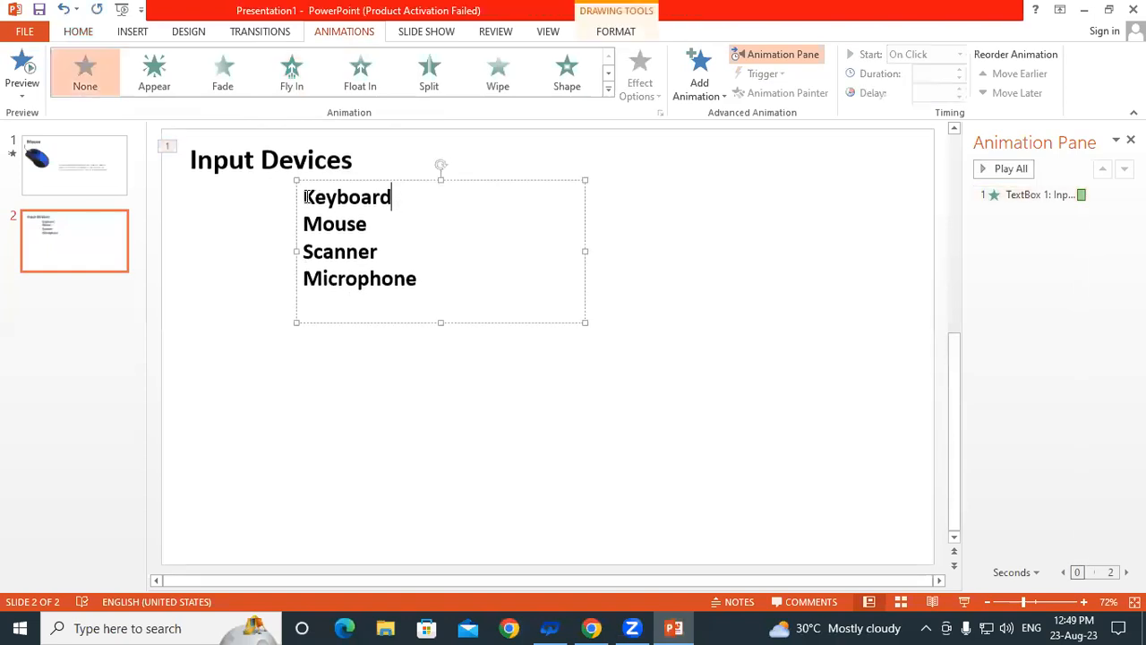
left_click_drag(305, 197, 421, 206)
left_click(438, 82)
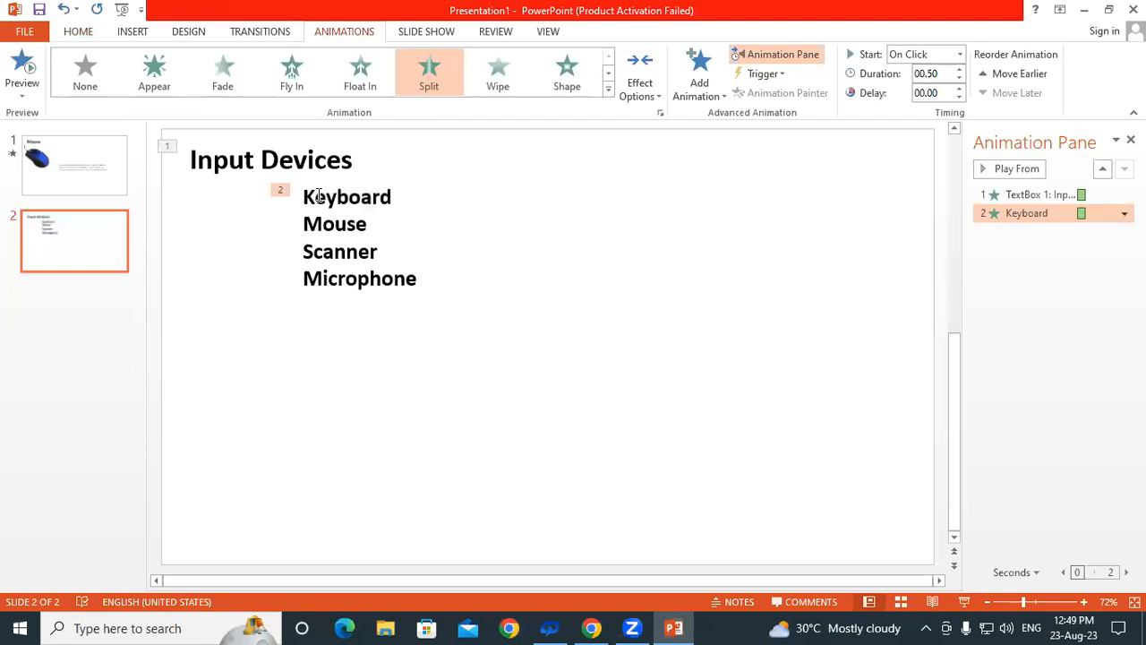
Change the Keyboard line's entrance effect to Bounce and apply Float In to the Mouse line
left_click_drag(304, 197, 417, 197)
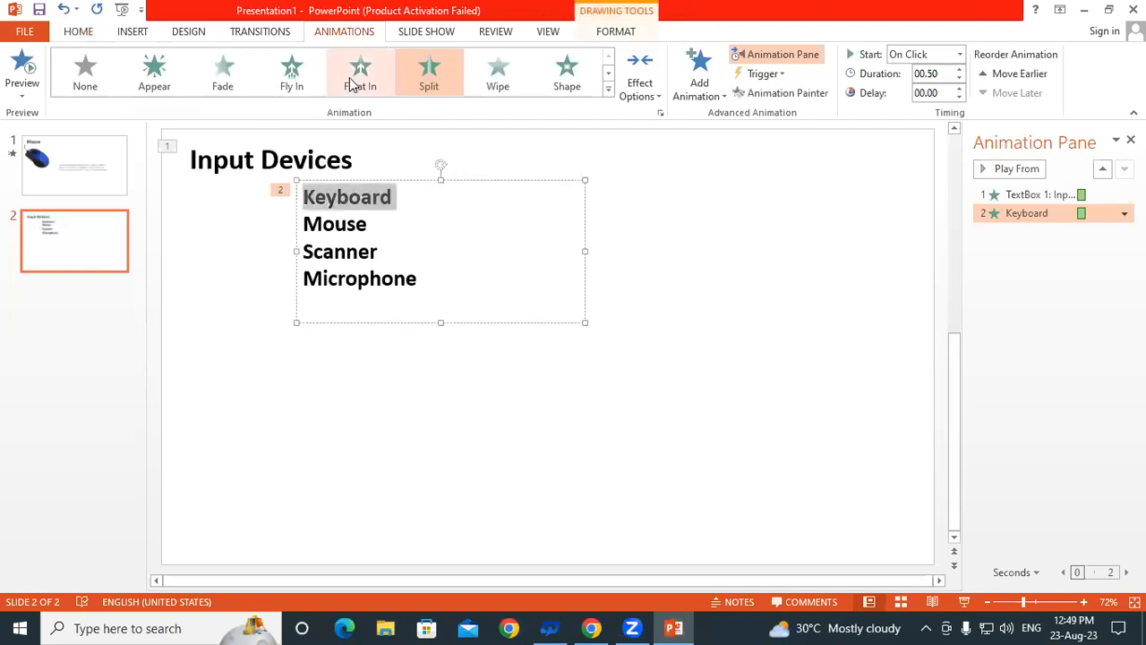
left_click(608, 72)
left_click(433, 83)
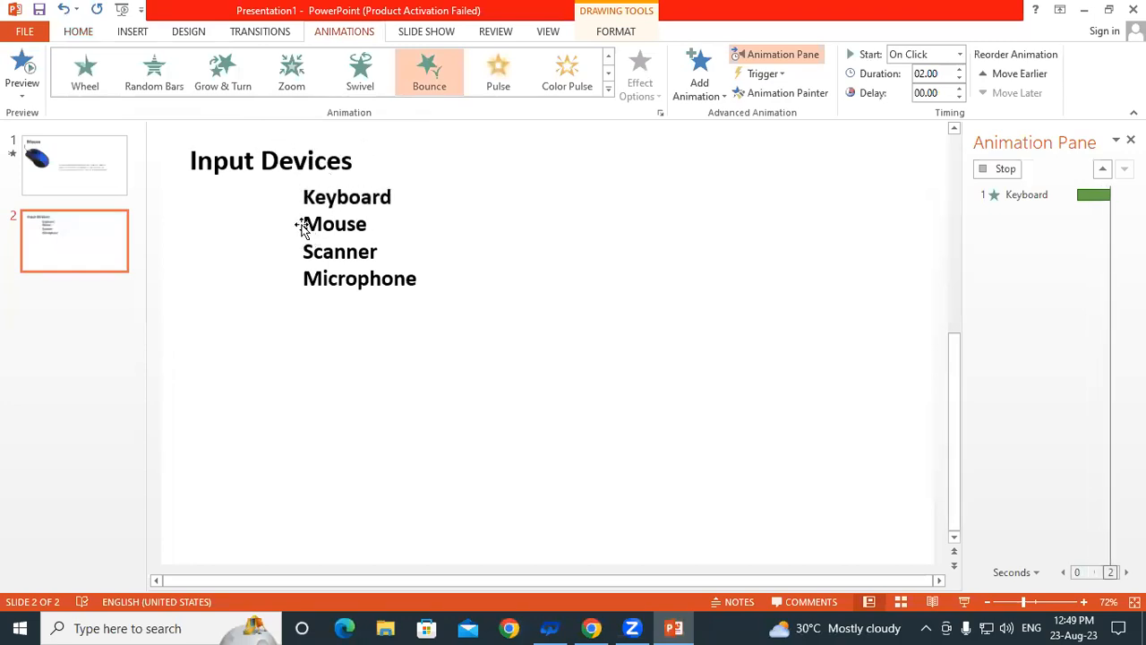
left_click_drag(307, 223, 386, 225)
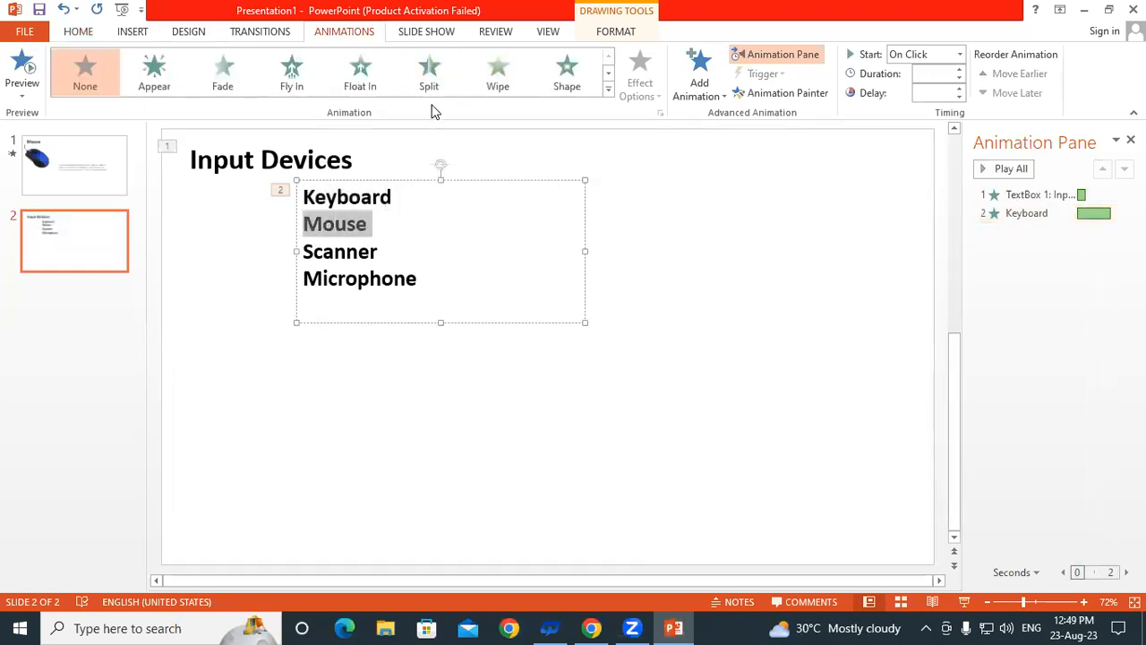
left_click(360, 76)
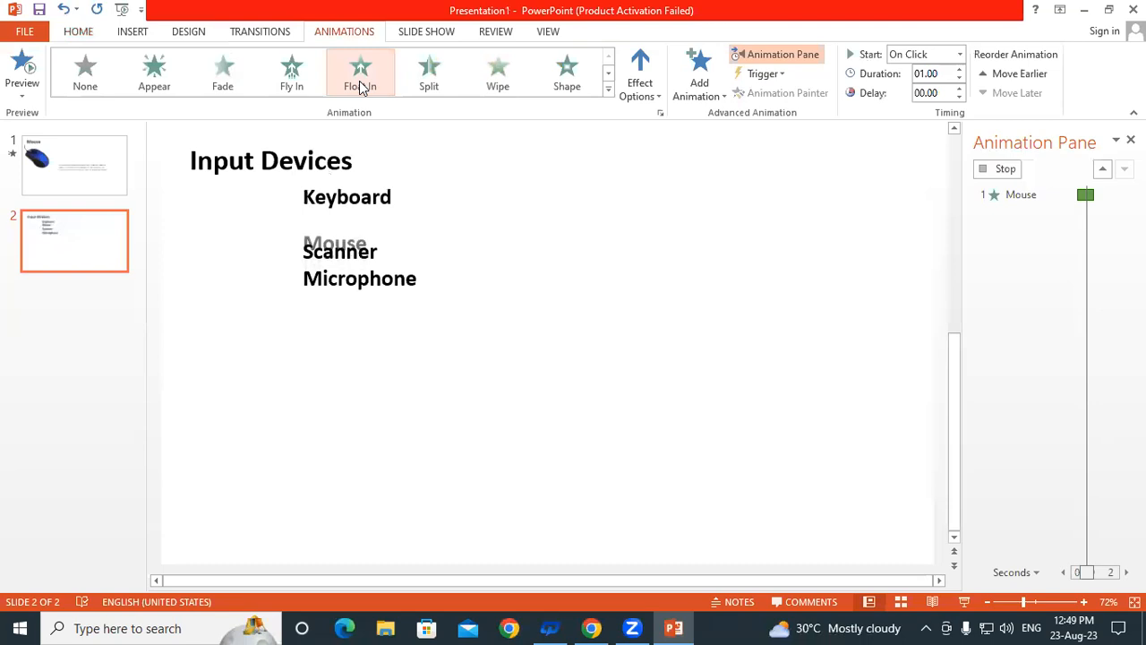
Try the Fade and Swivel effects on the Scanner line and settle on the Zoom entrance effect
left_click(302, 250)
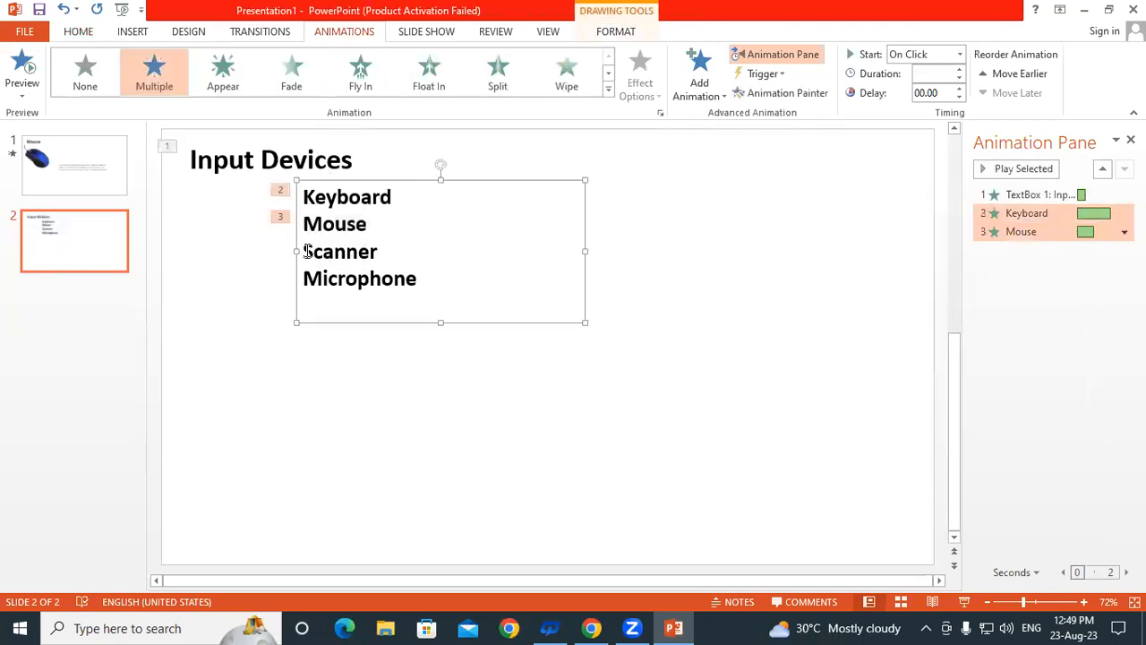
double_click(340, 252)
left_click(224, 77)
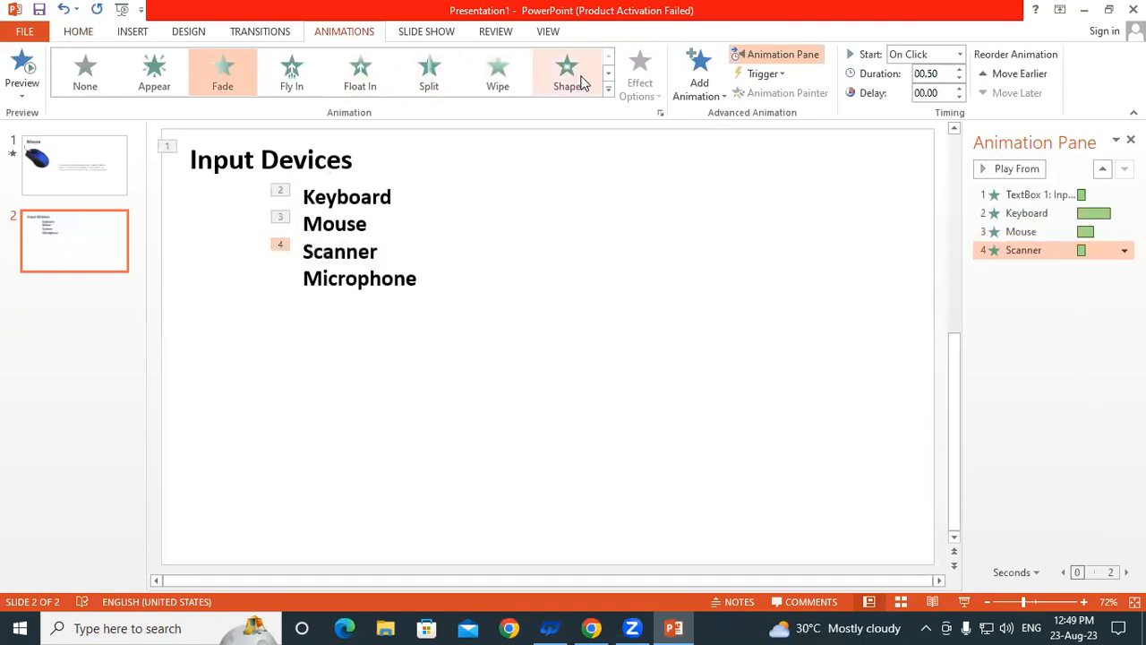
left_click(608, 79)
left_click(349, 71)
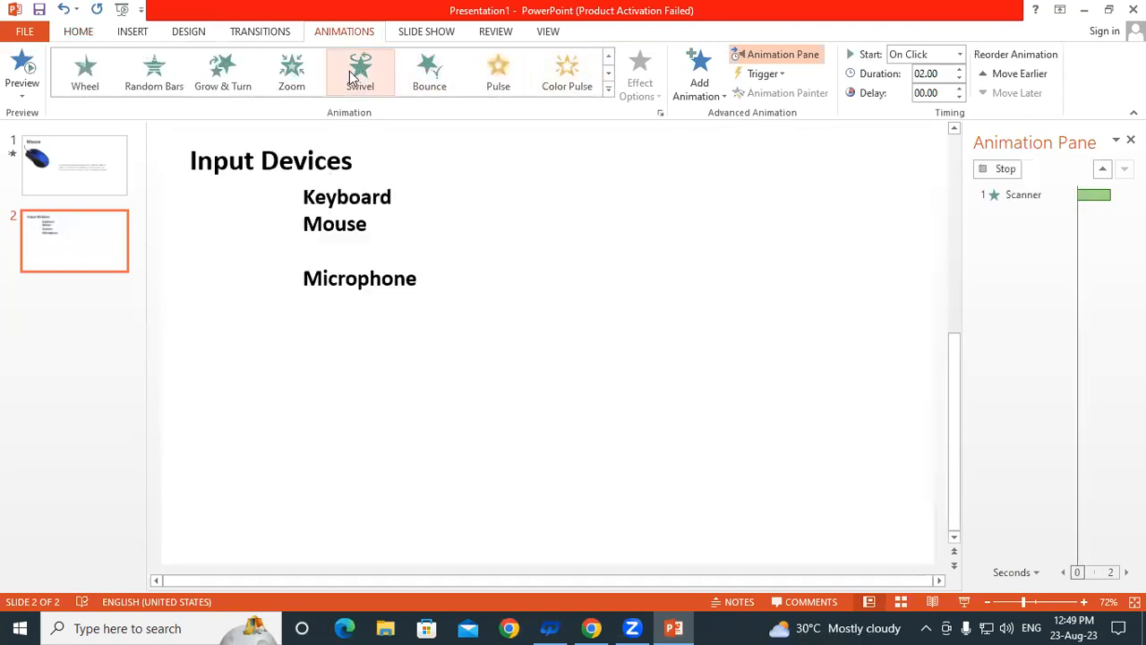
left_click(290, 79)
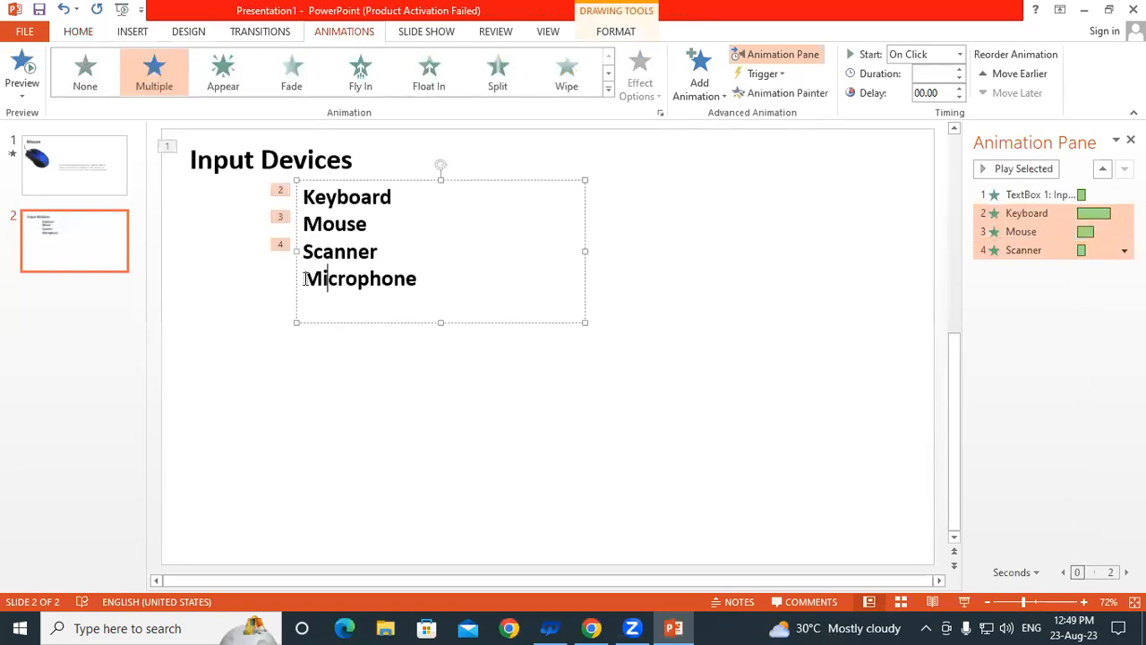
Try Fade on the Microphone line, replace it with the Split entrance effect, and deselect the text
left_click_drag(307, 282, 454, 281)
left_click(223, 77)
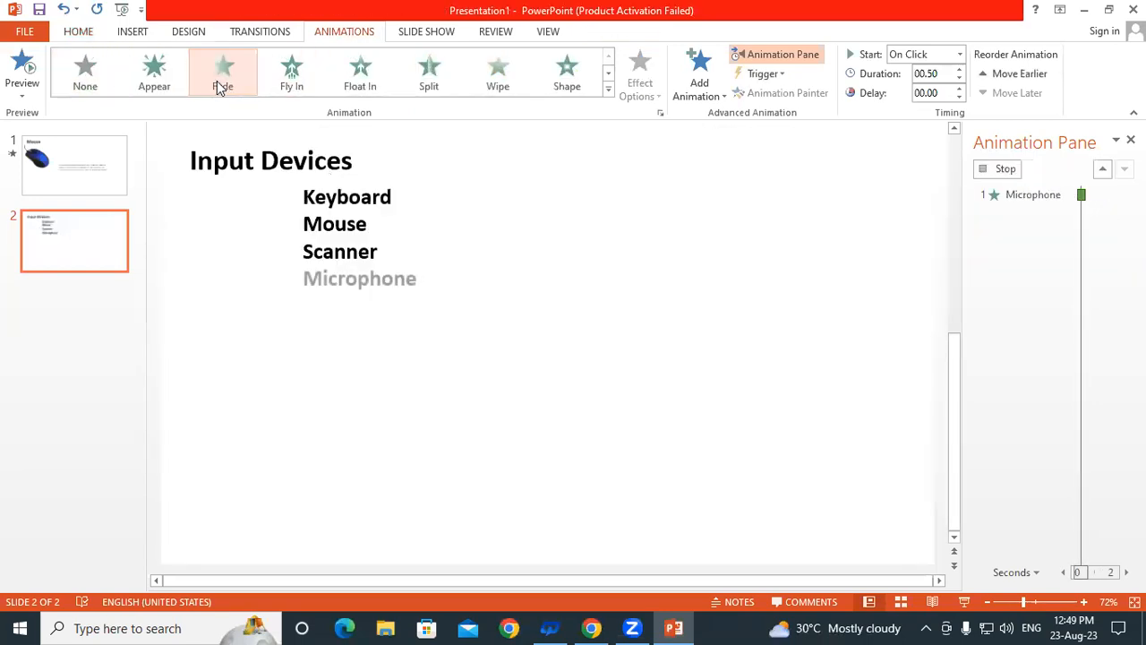
left_click(438, 75)
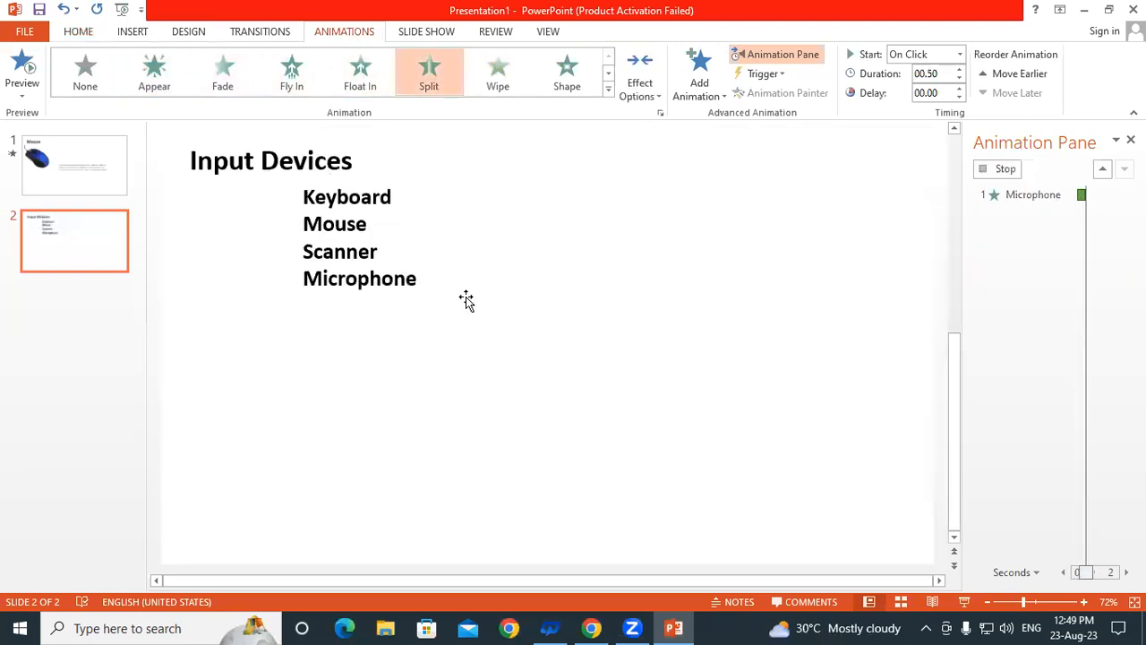
left_click(336, 362)
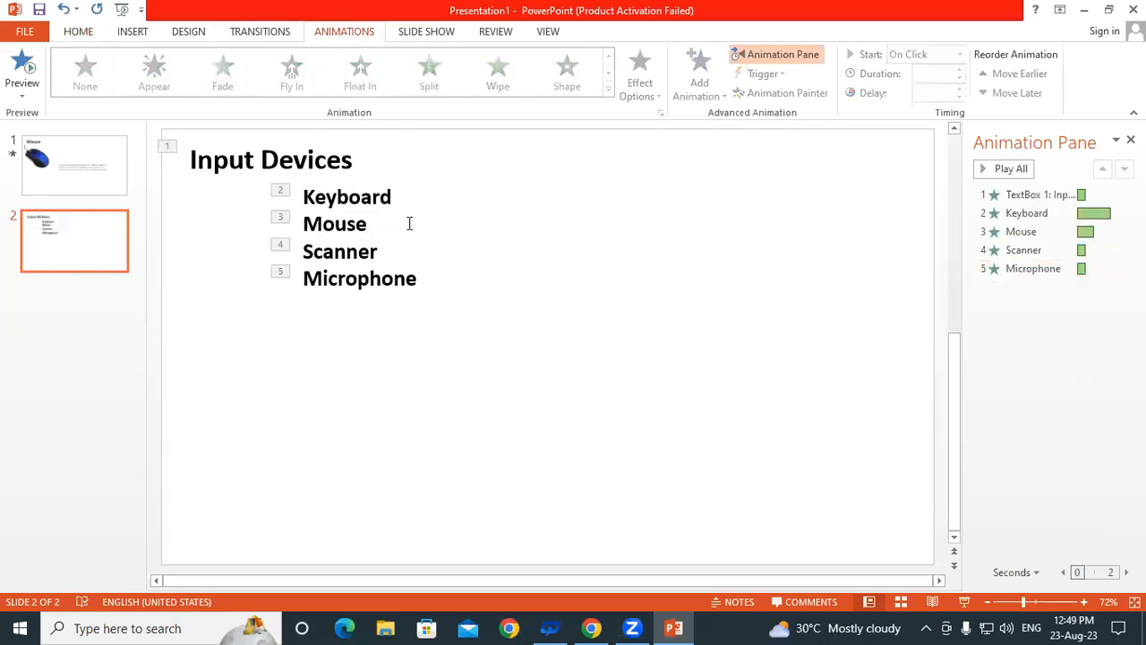
Play the Input Devices slide as a slide show, advancing through every line's animation, and return to editing
key("shift+F5")
key("Return")
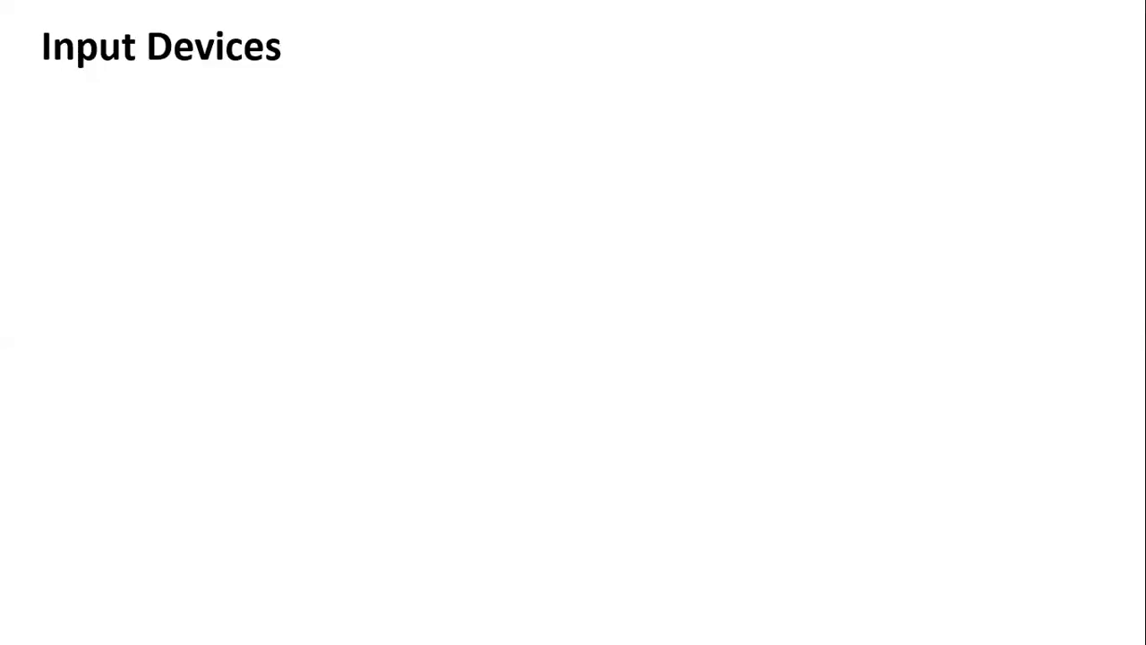
key("Return")
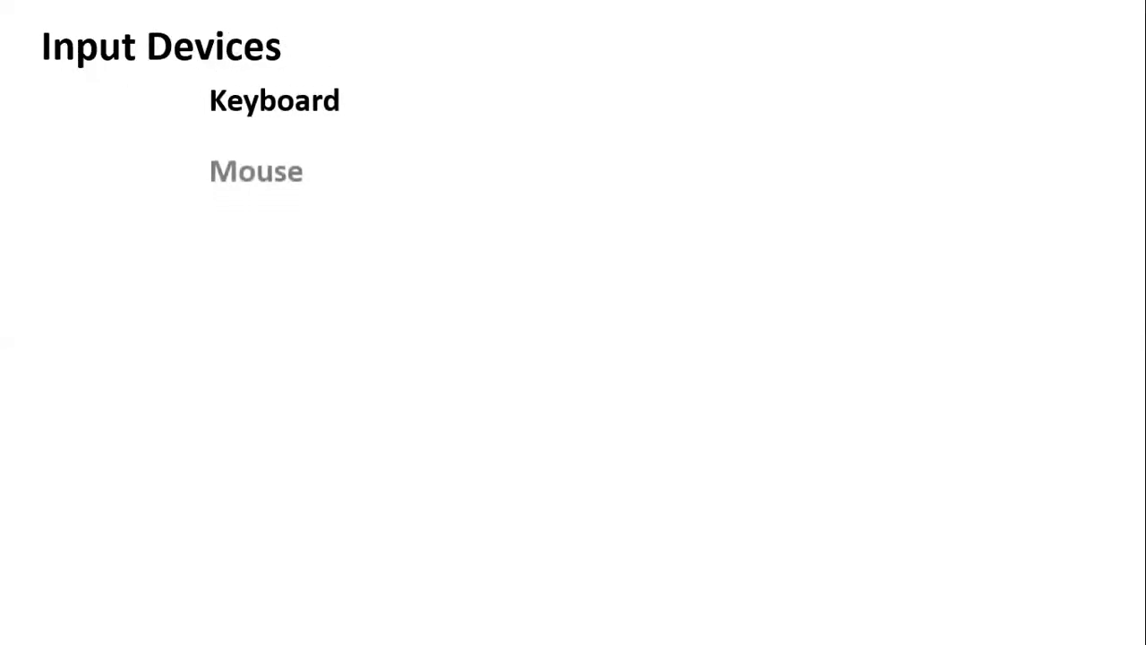
key("Return")
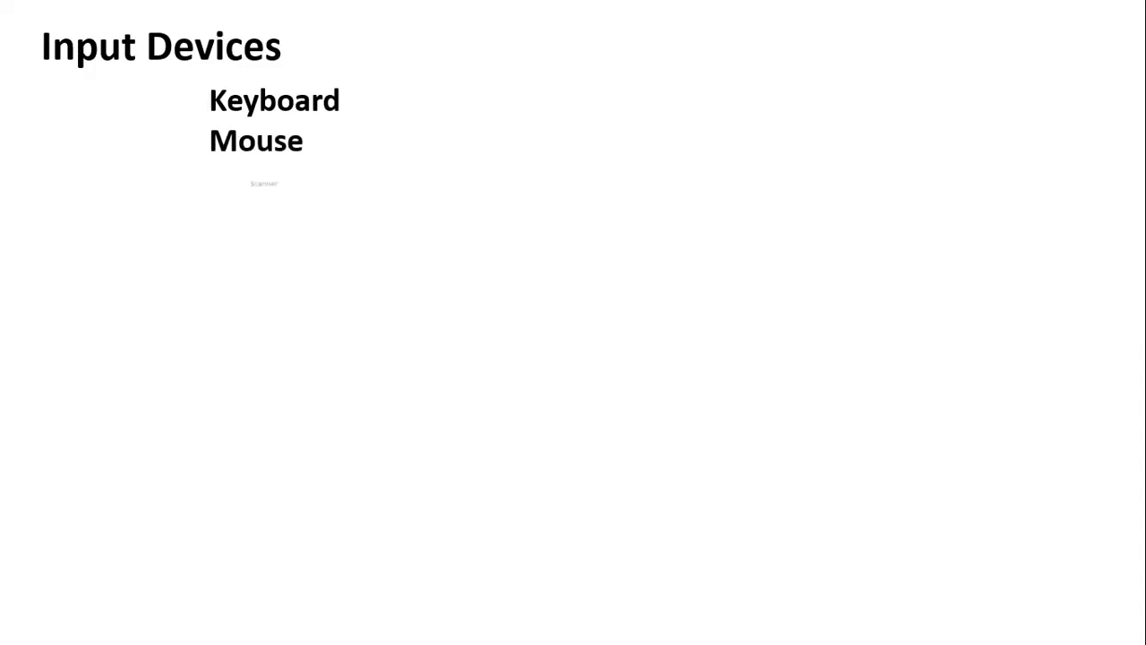
key("Return")
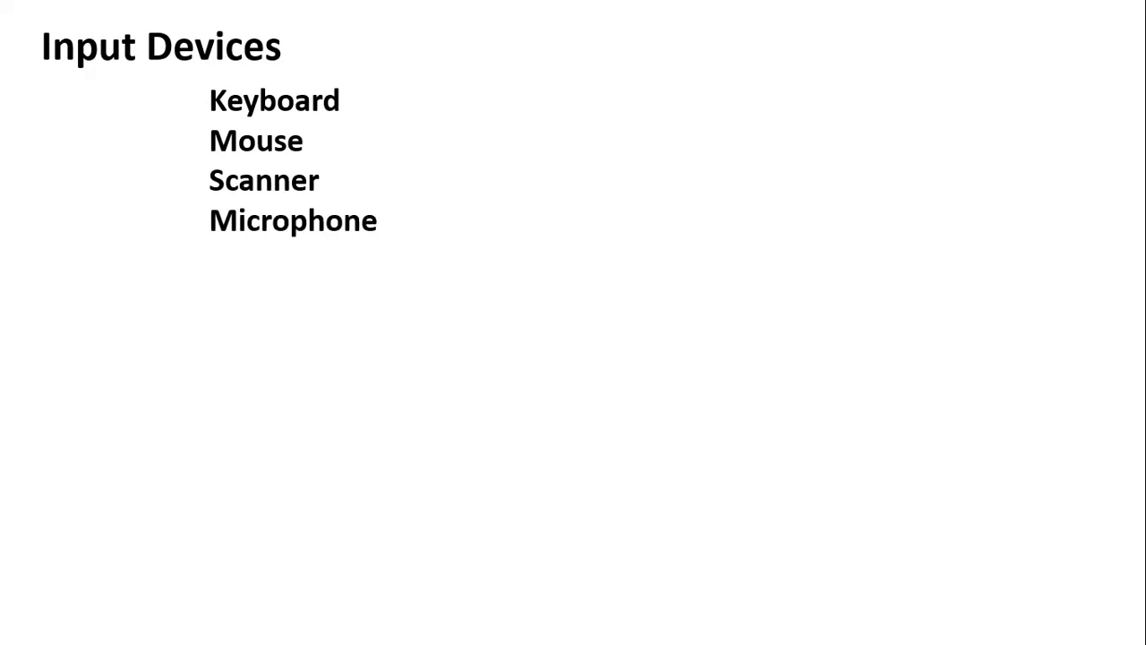
key("Escape")
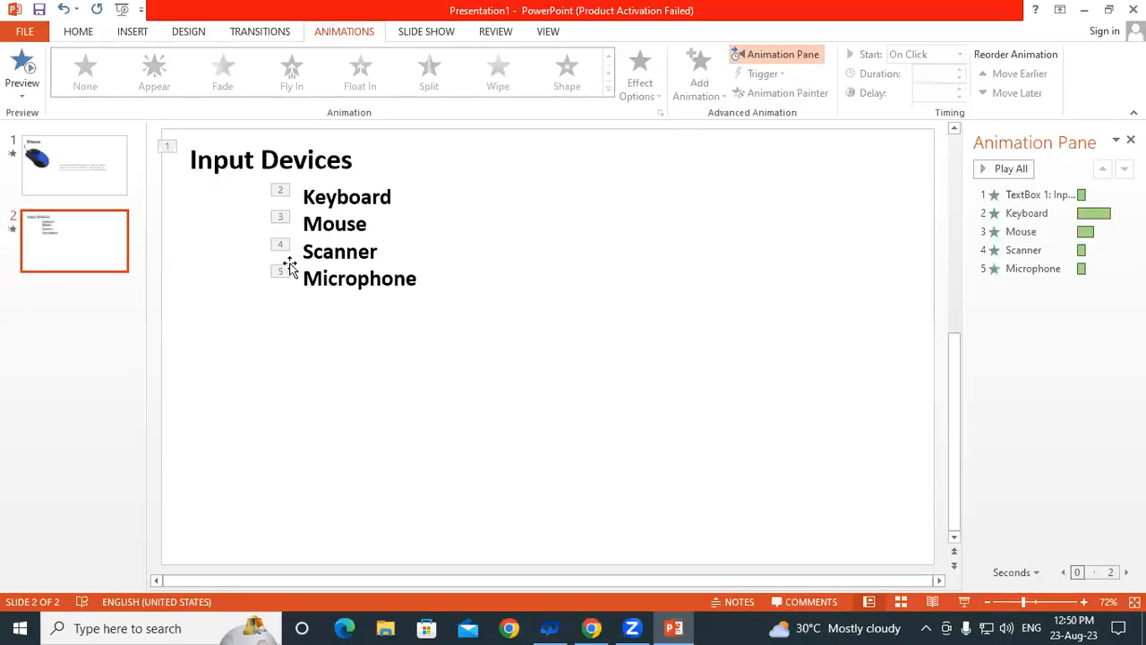
Set the Keyboard line's animation to Start With Previous
left_click(361, 199)
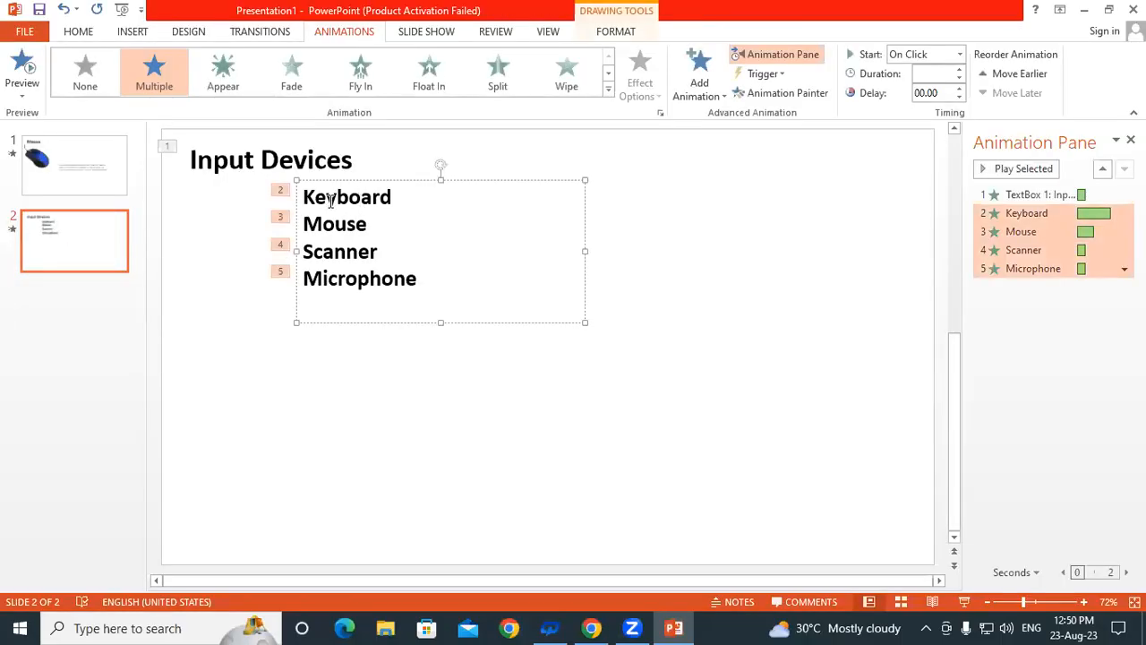
left_click_drag(299, 197, 422, 205)
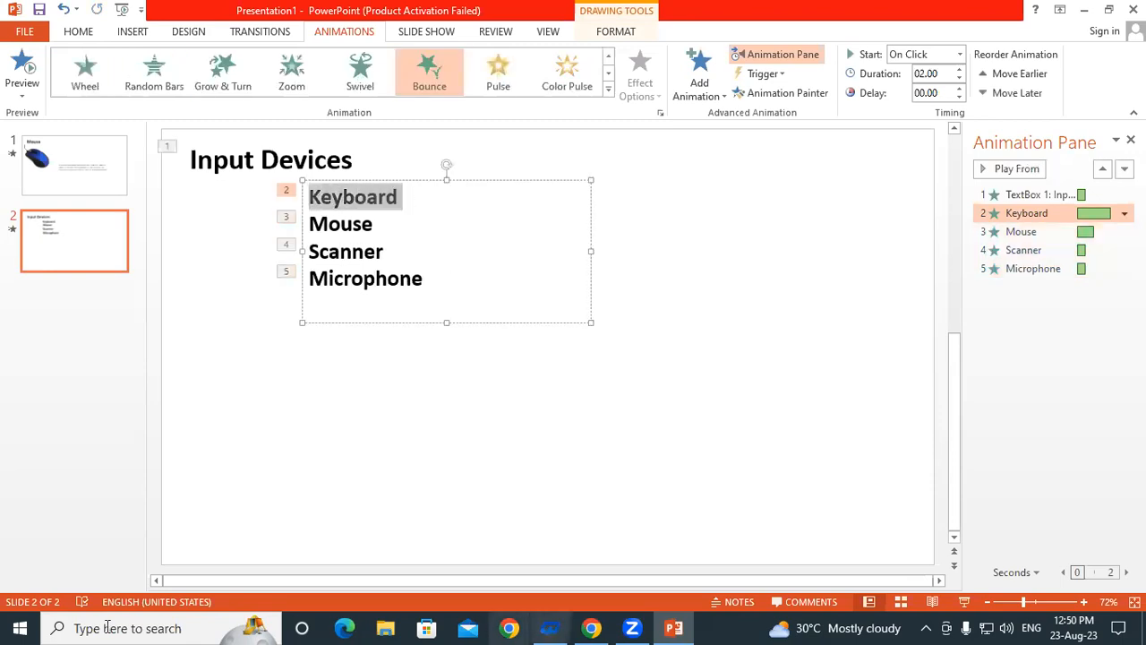
left_click(1125, 213)
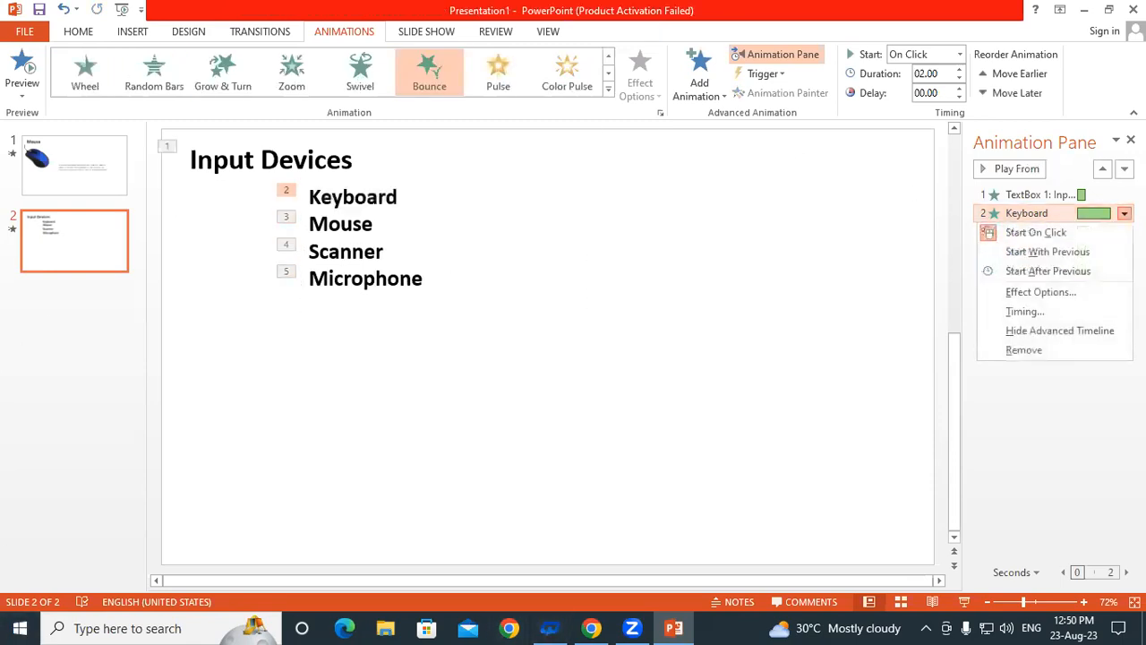
left_click(1030, 253)
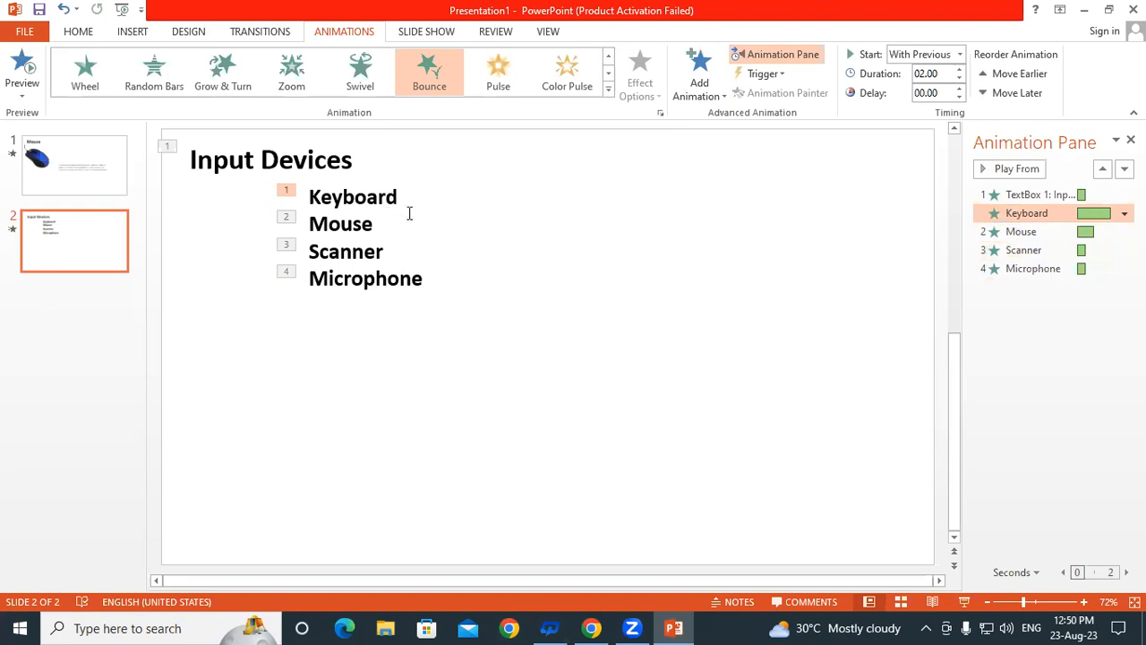
Run the slide show from slide 2 to check Keyboard's start timing through to the Microphone line, and exit
left_click(76, 248)
key("shift+F5")
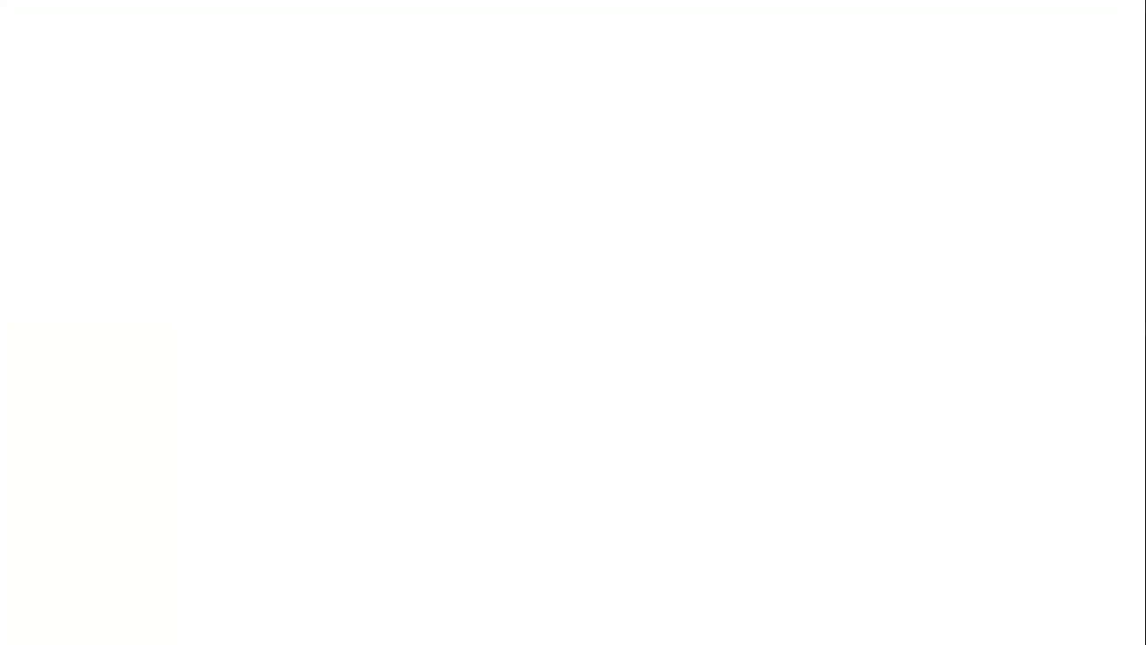
key("Right")
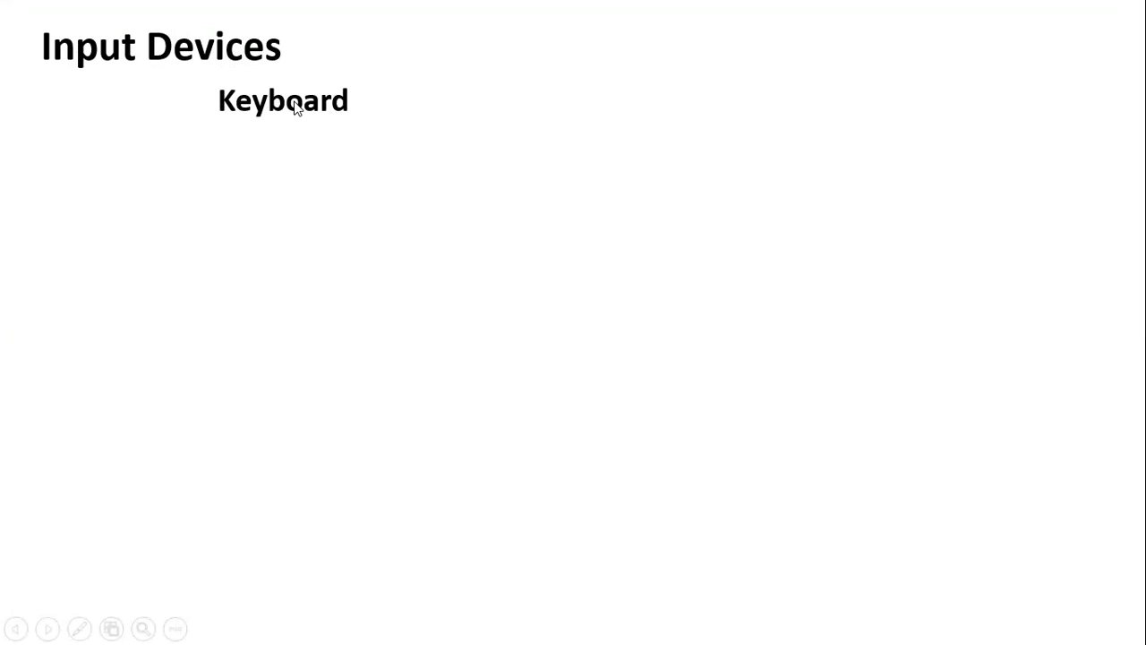
key("Right")
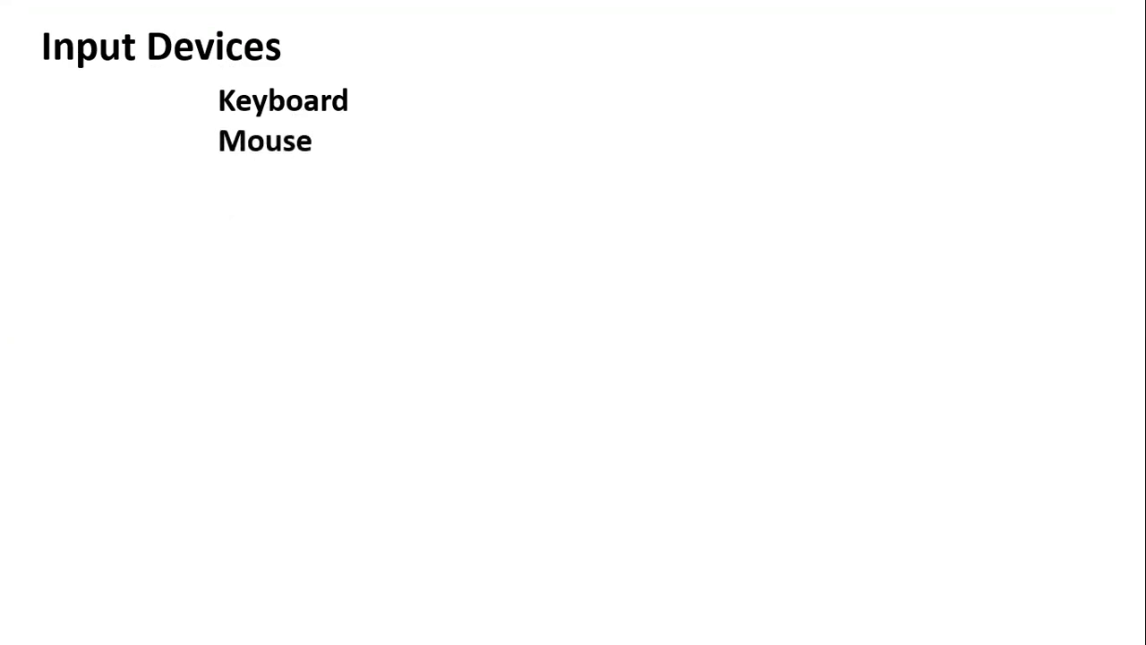
key("Right")
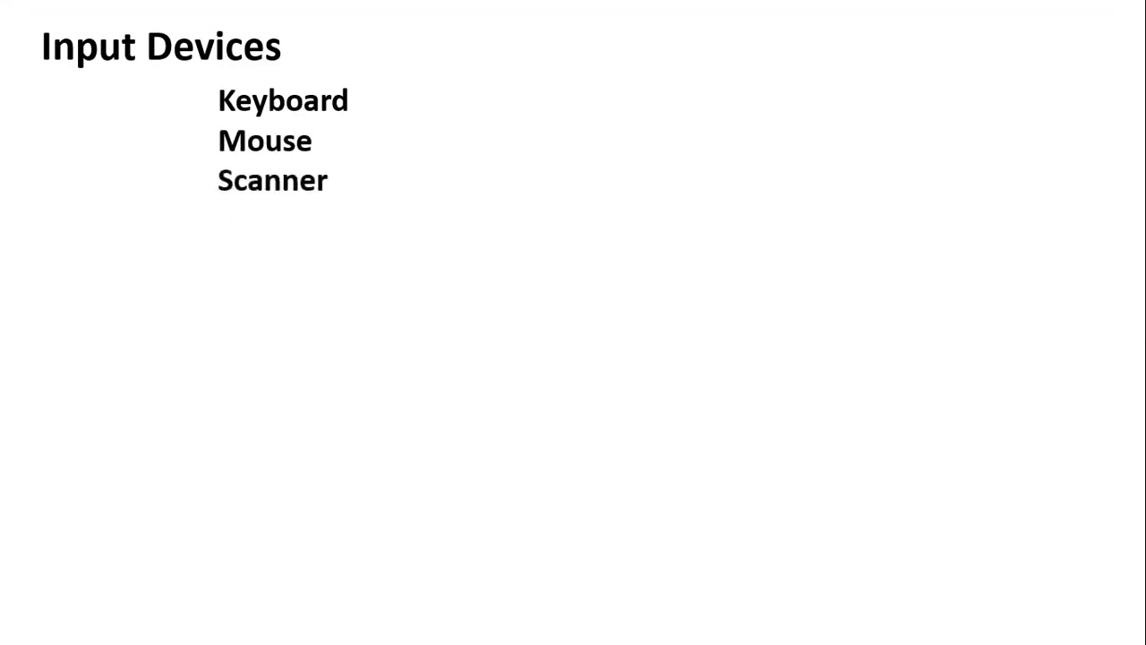
key("Right")
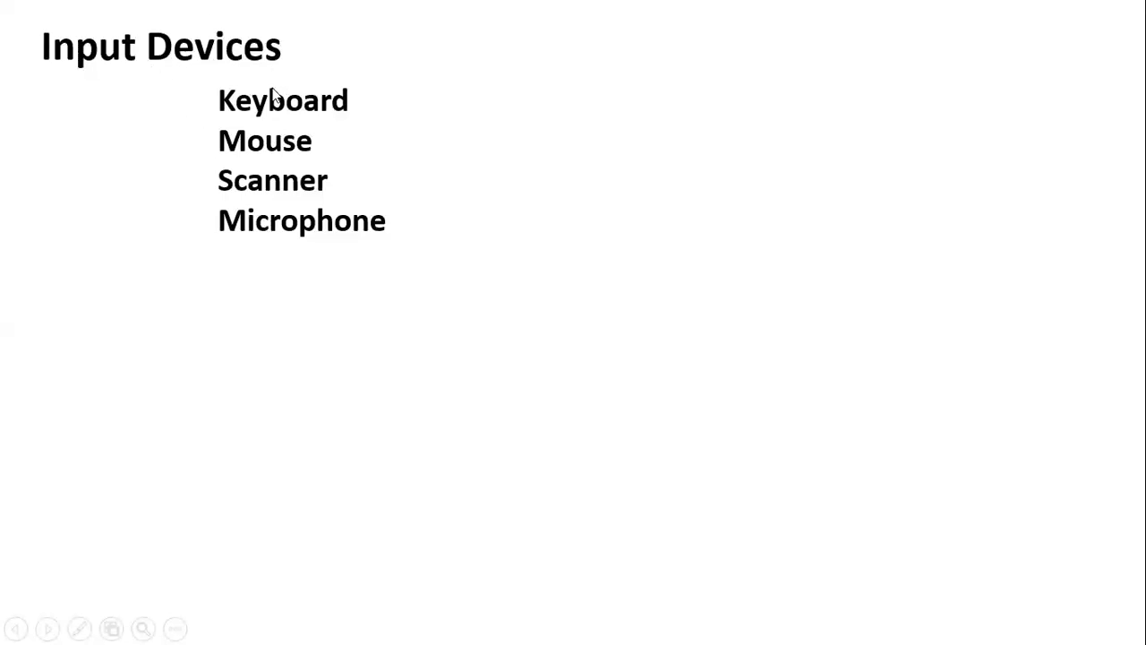
key("Escape")
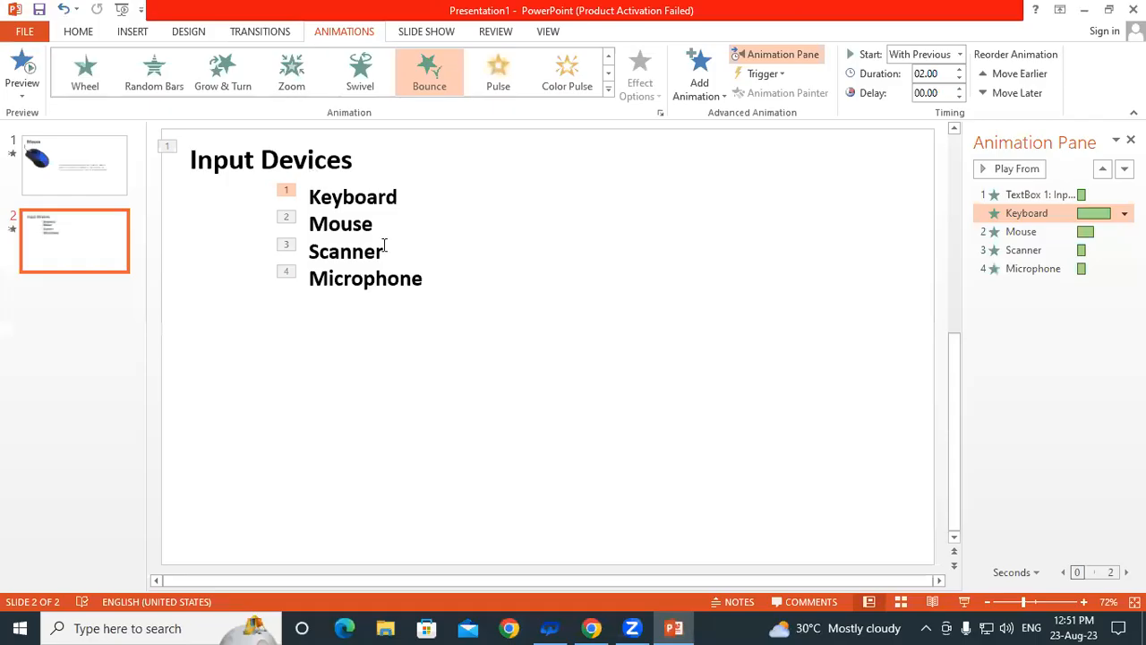
Set the Keyboard line's animation back to Start On Click
left_click(377, 185)
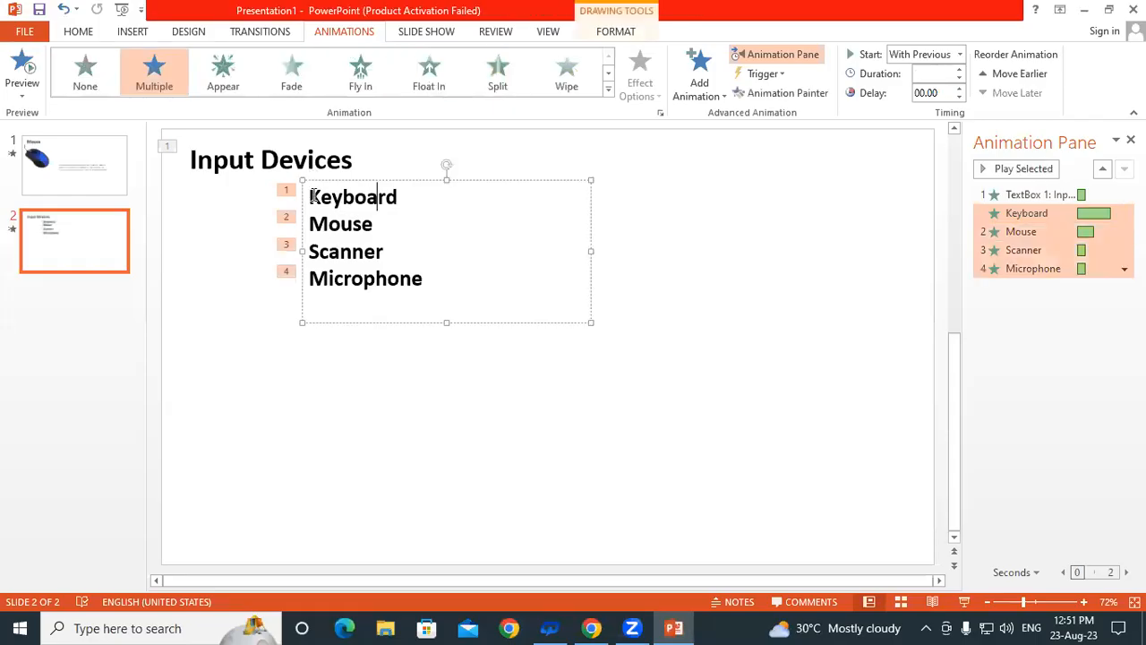
left_click(407, 194)
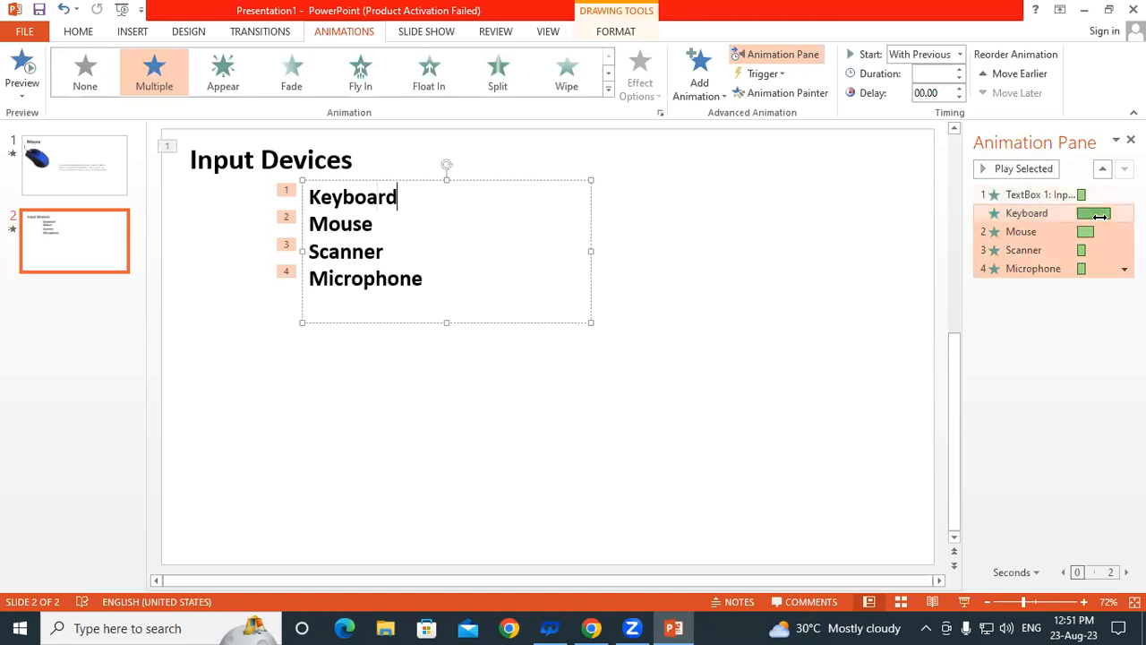
left_click(1049, 214)
left_click(1124, 213)
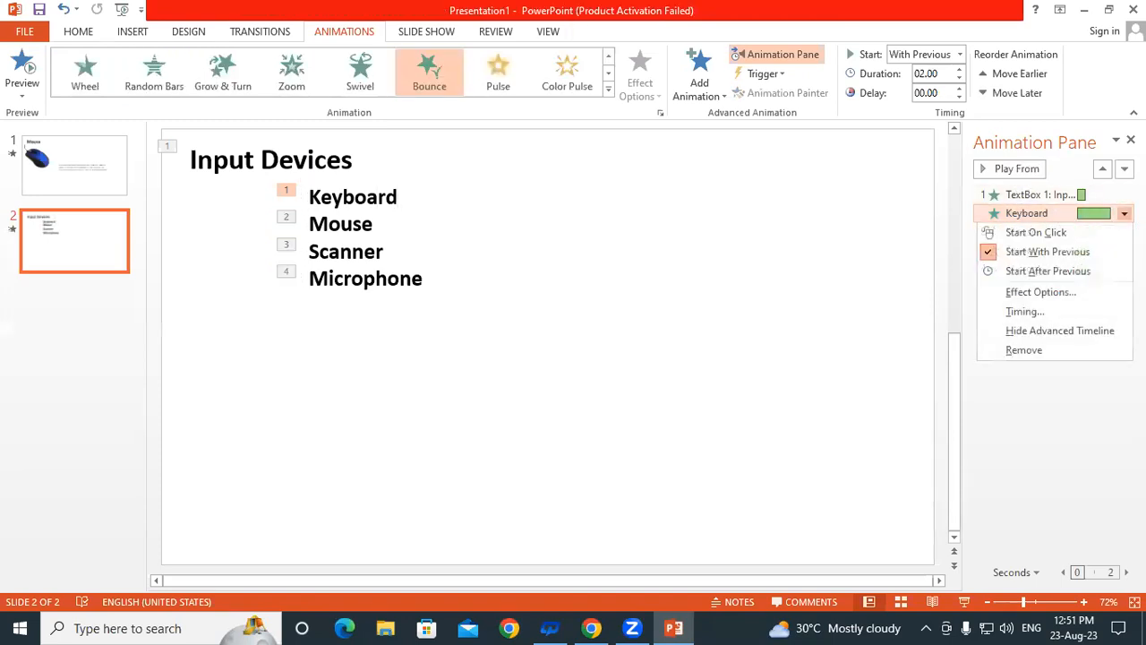
left_click(1012, 232)
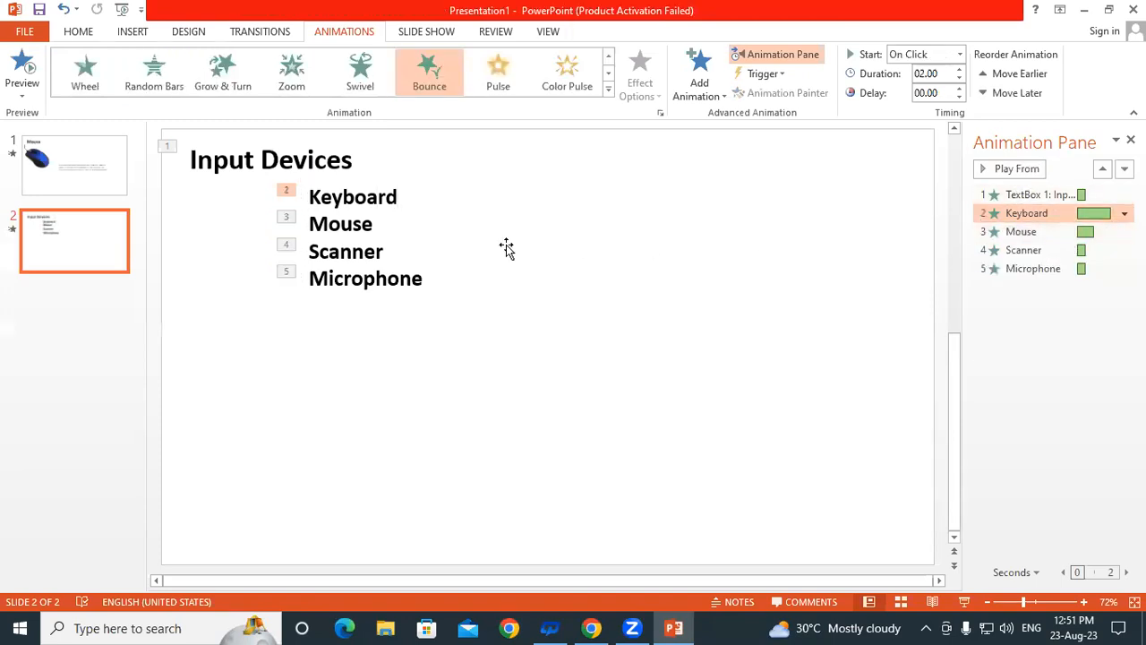
Set the Mouse line's animation to Start With Previous and check it in a slide show from slide 2
left_click(381, 225)
left_click_drag(307, 223, 396, 226)
left_click(1125, 232)
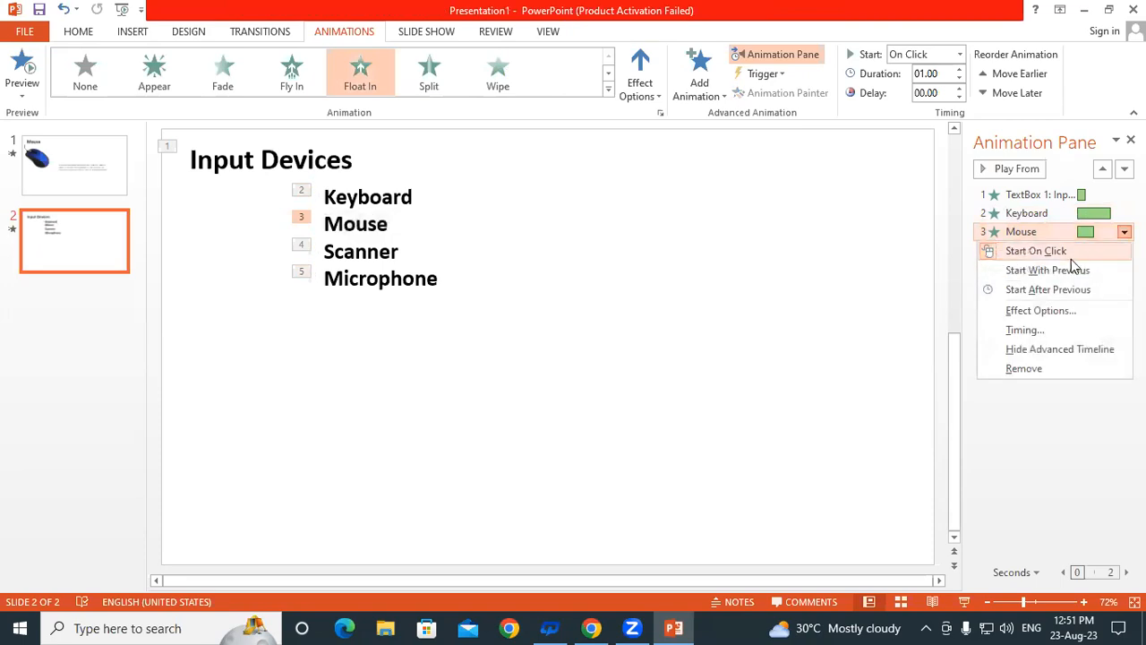
left_click(1010, 272)
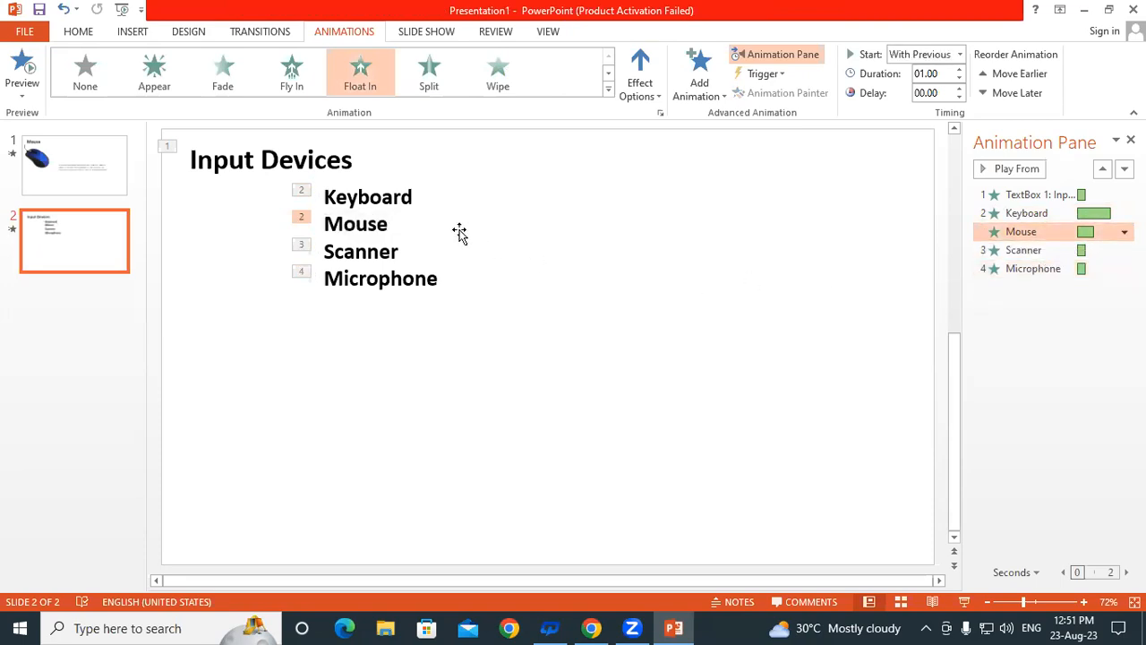
key("shift+F5")
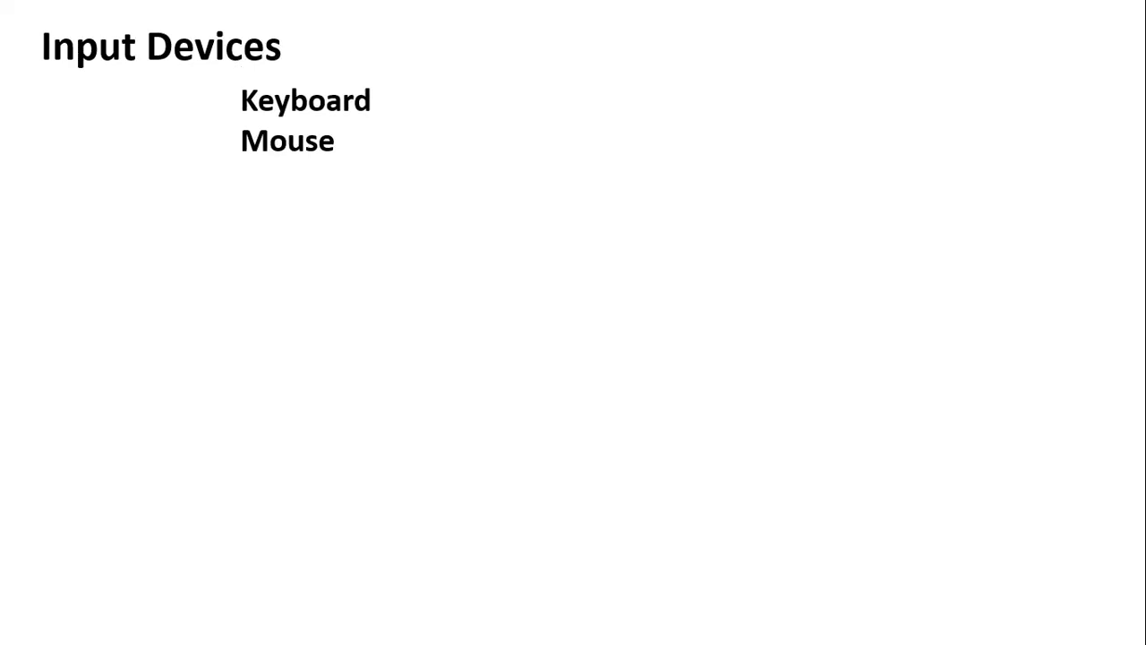
key("Escape")
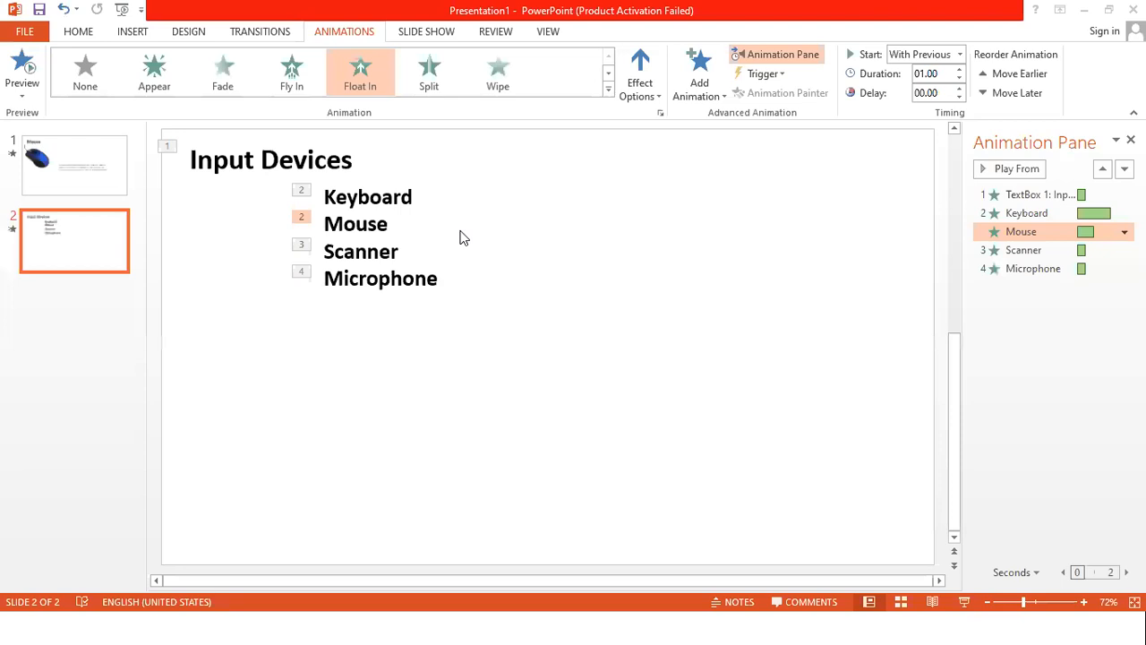
Set the Microphone line's animation to Start With Previous and check it in a slide show from slide 2
left_click(370, 278)
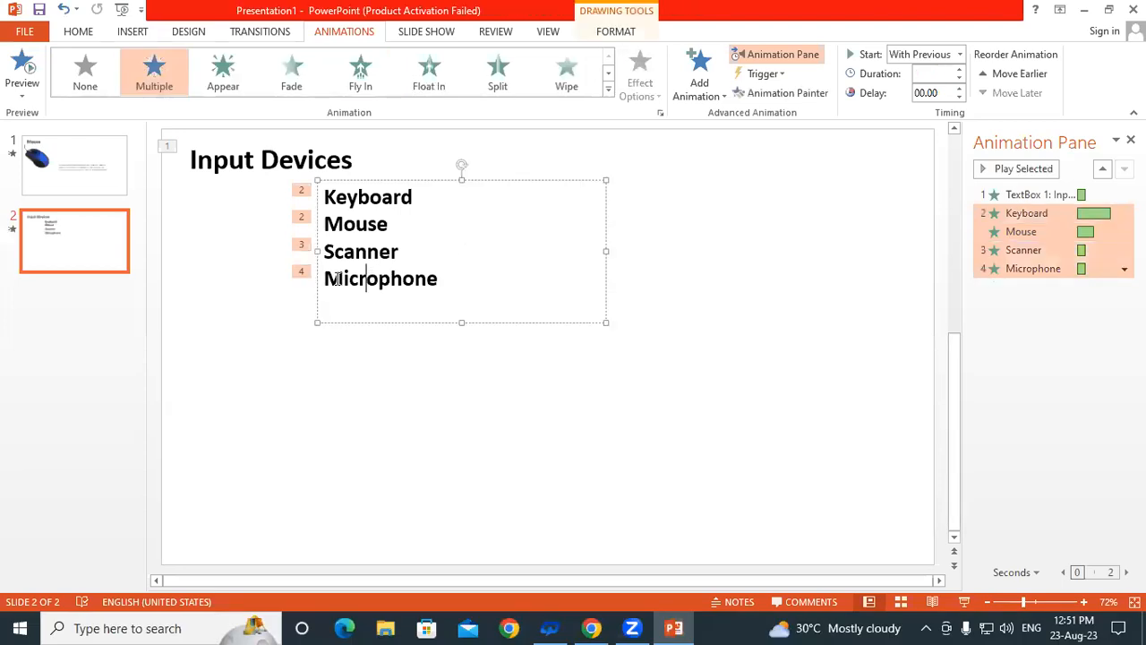
left_click_drag(325, 279, 445, 279)
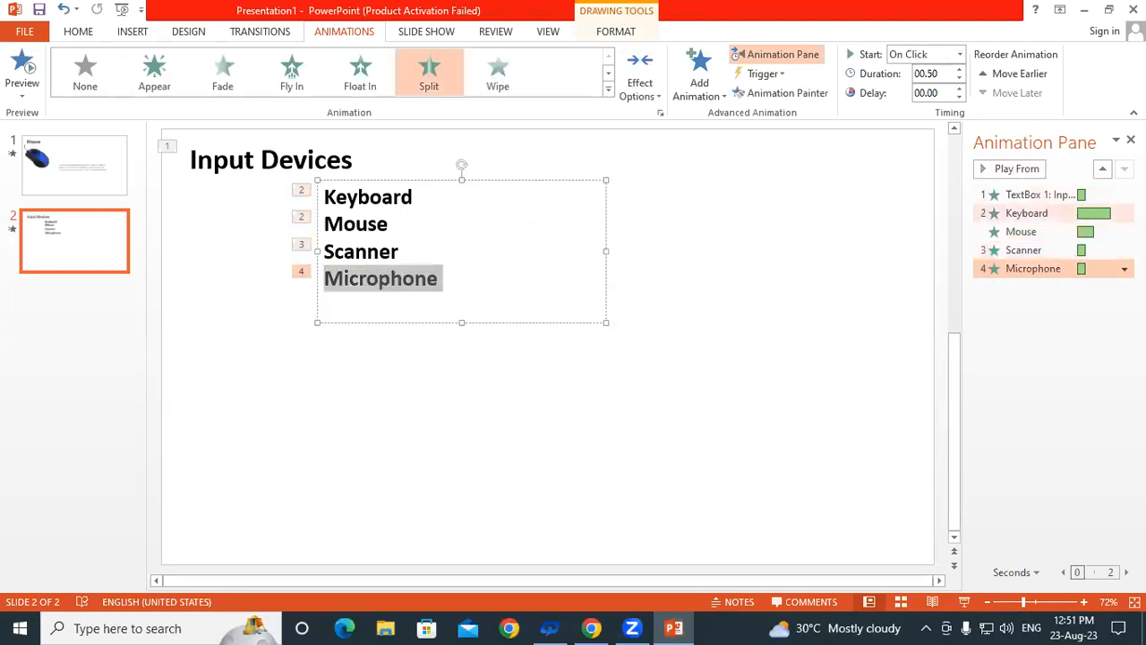
left_click(1124, 269)
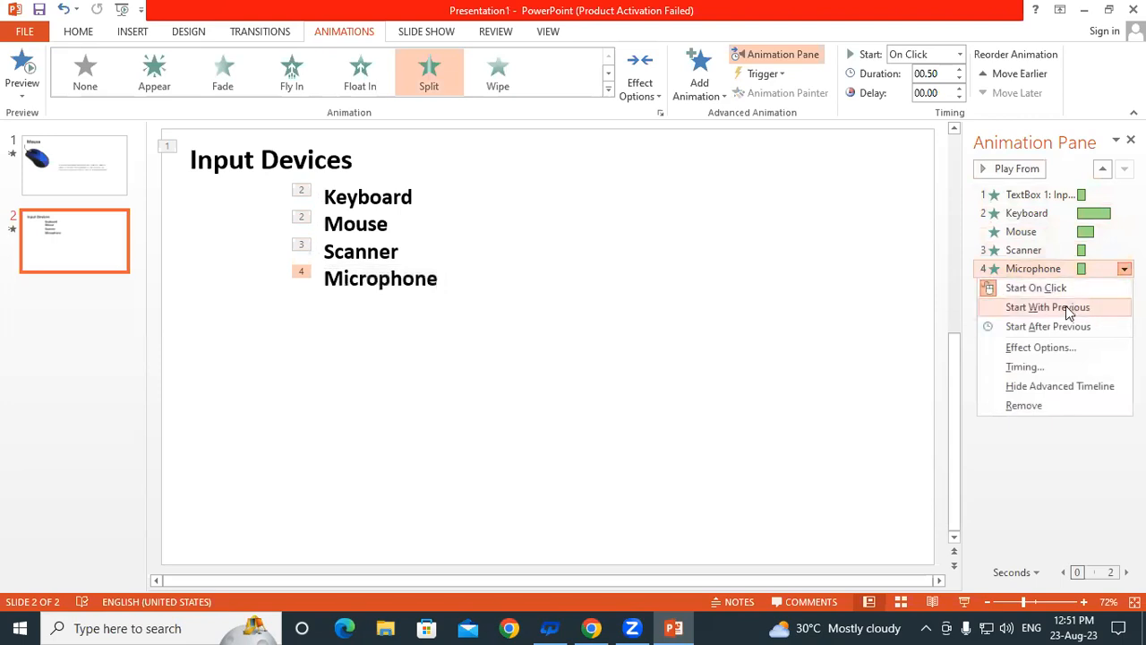
left_click(1084, 307)
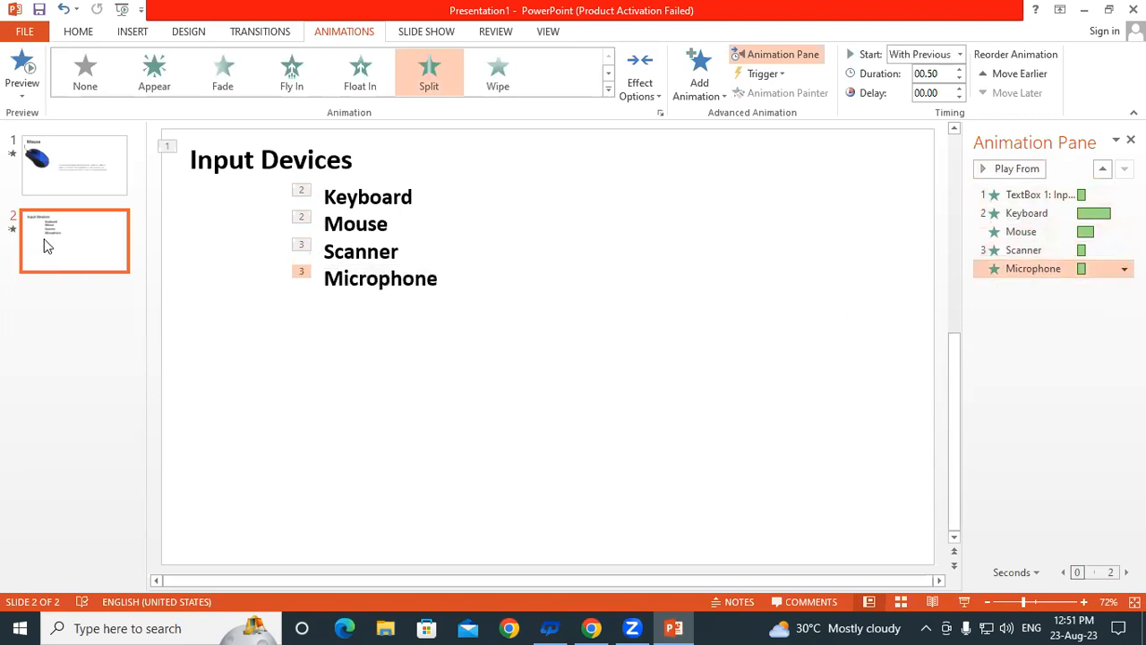
key("shift+F5")
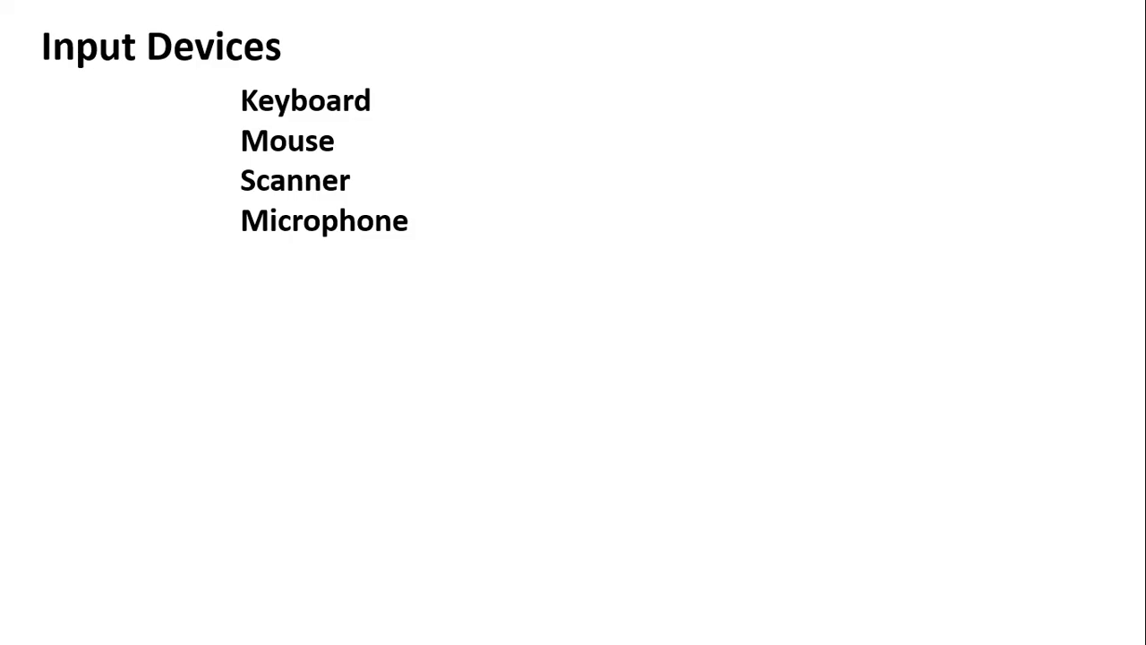
key("Escape")
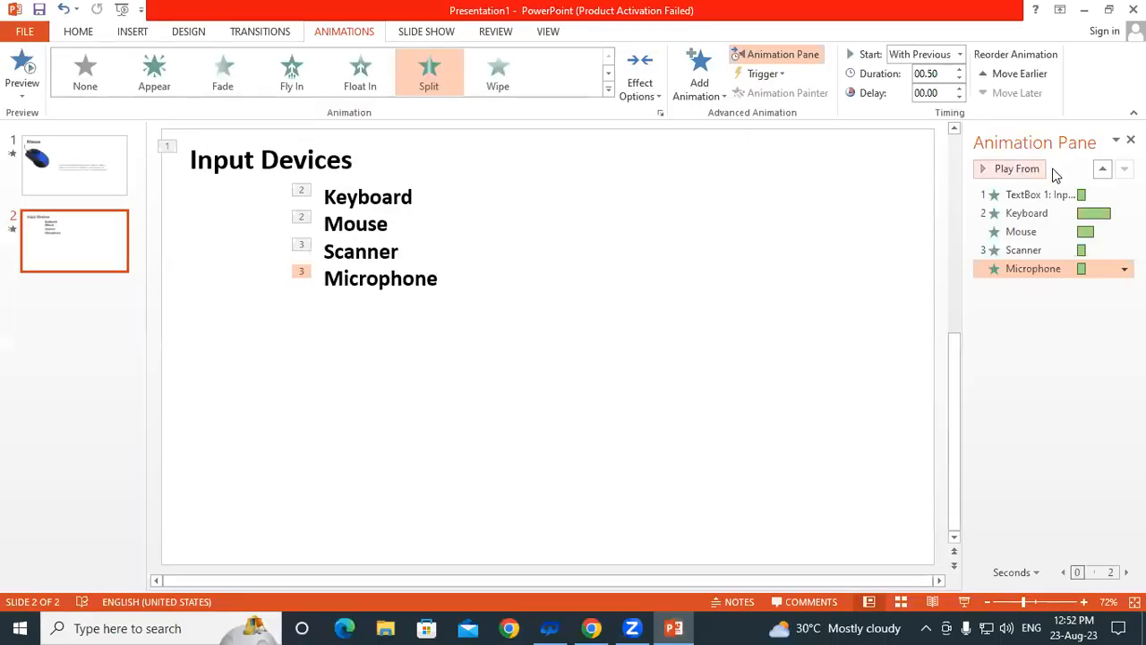
Set the Keyboard line's animation to Start After Previous and check it in a slide show from slide 2
left_click(429, 197)
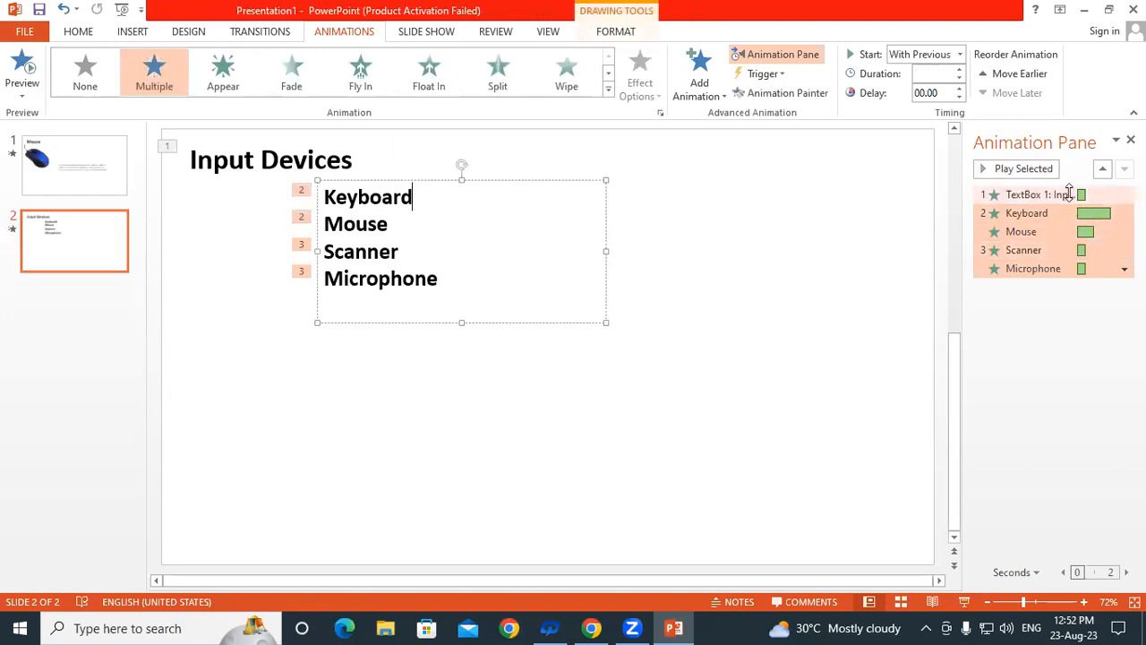
left_click(1099, 214)
left_click(1124, 213)
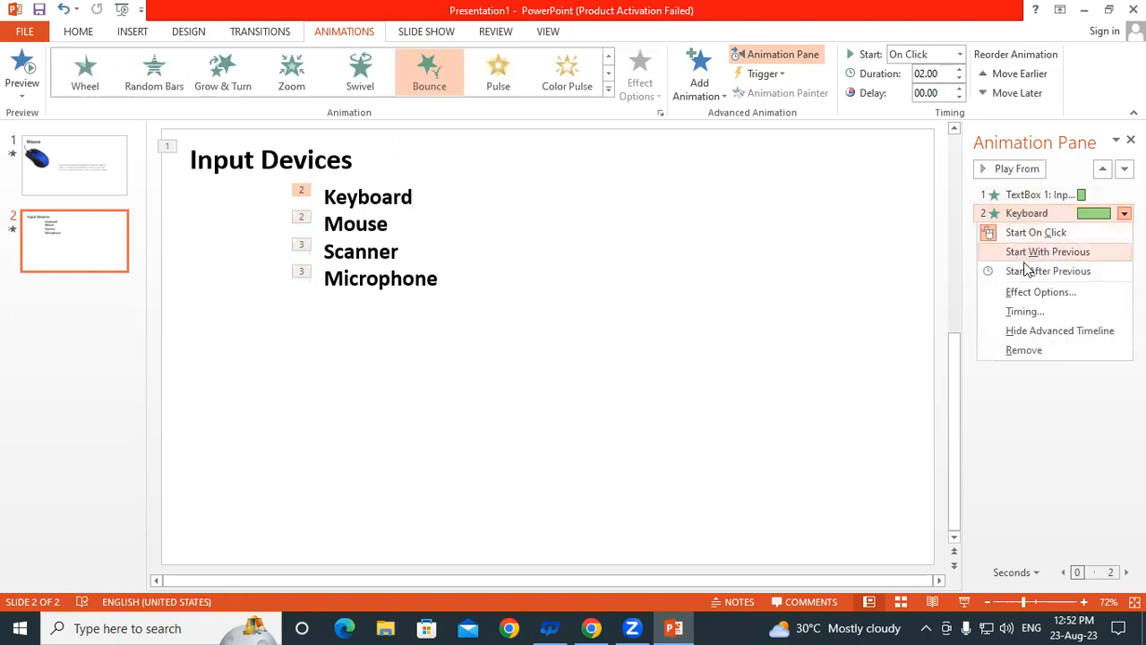
left_click(1032, 270)
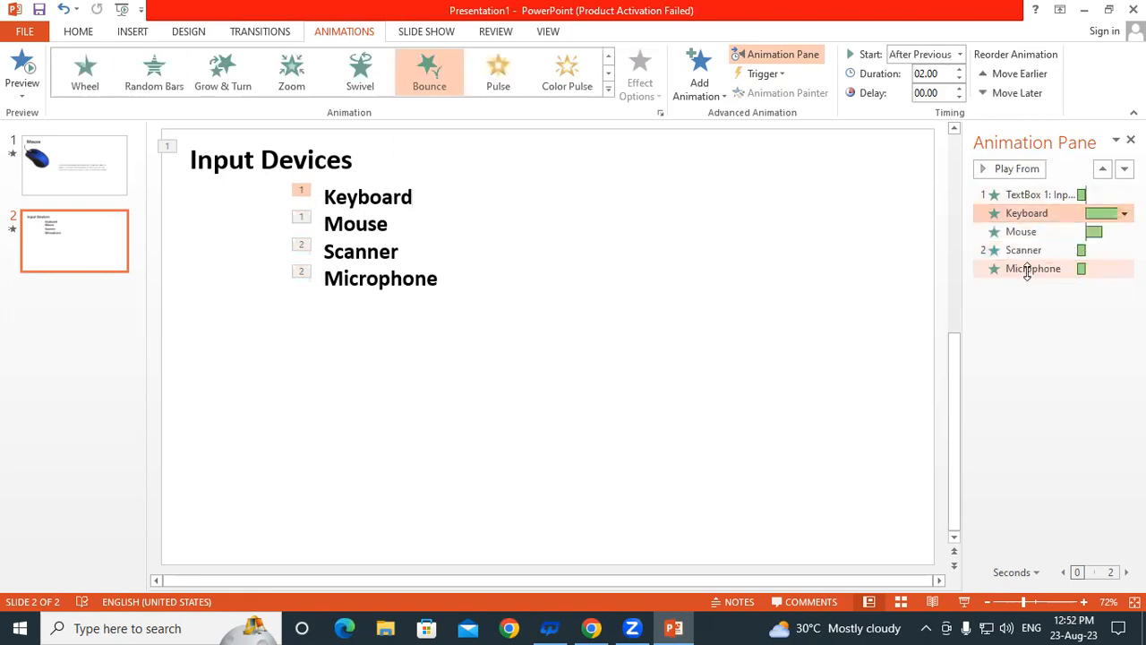
left_click(418, 225)
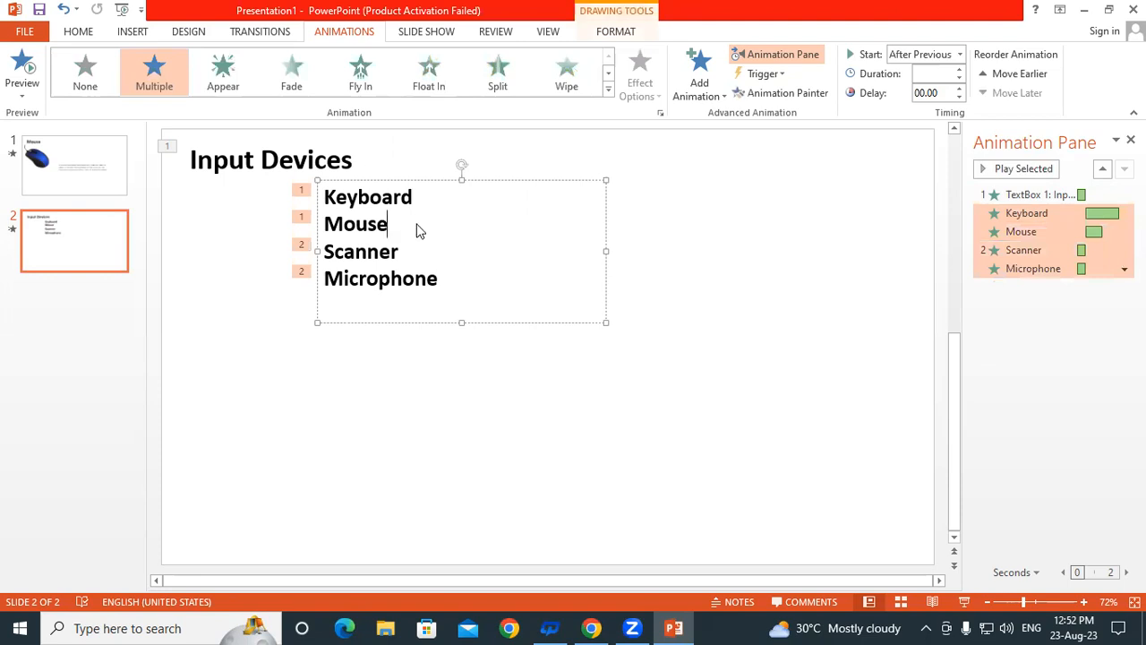
key("shift+F5")
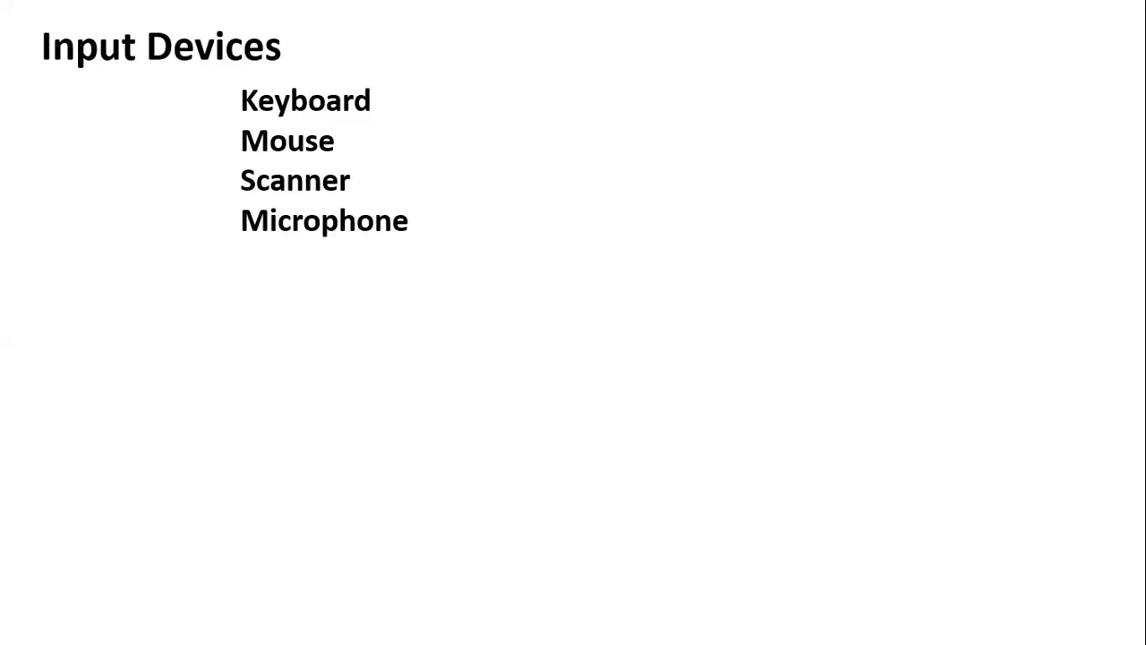
key("Escape")
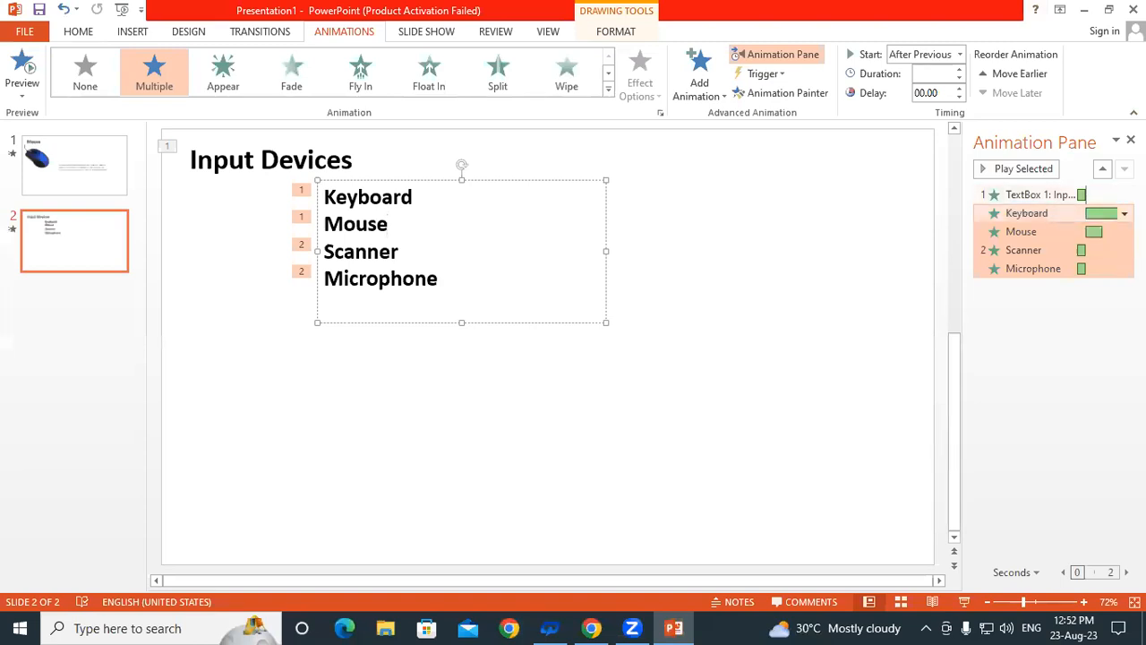
Set the animations of the Keyboard, Mouse, Scanner and Microphone lines all to Start On Click
left_click(1110, 213)
left_click(1125, 213)
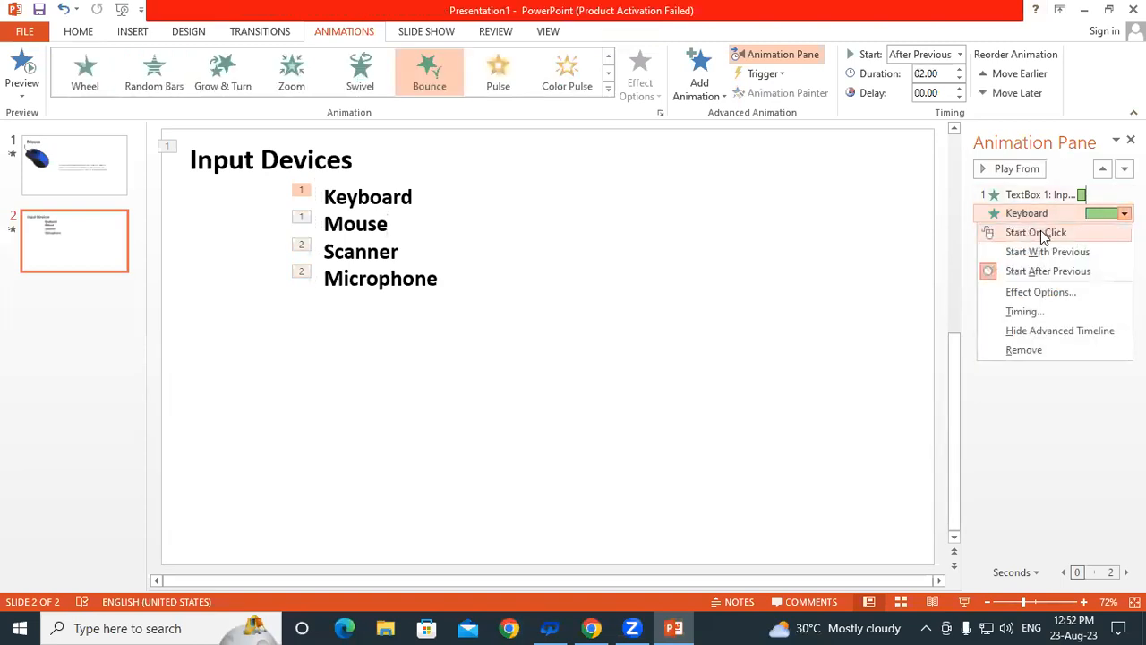
left_click(1039, 232)
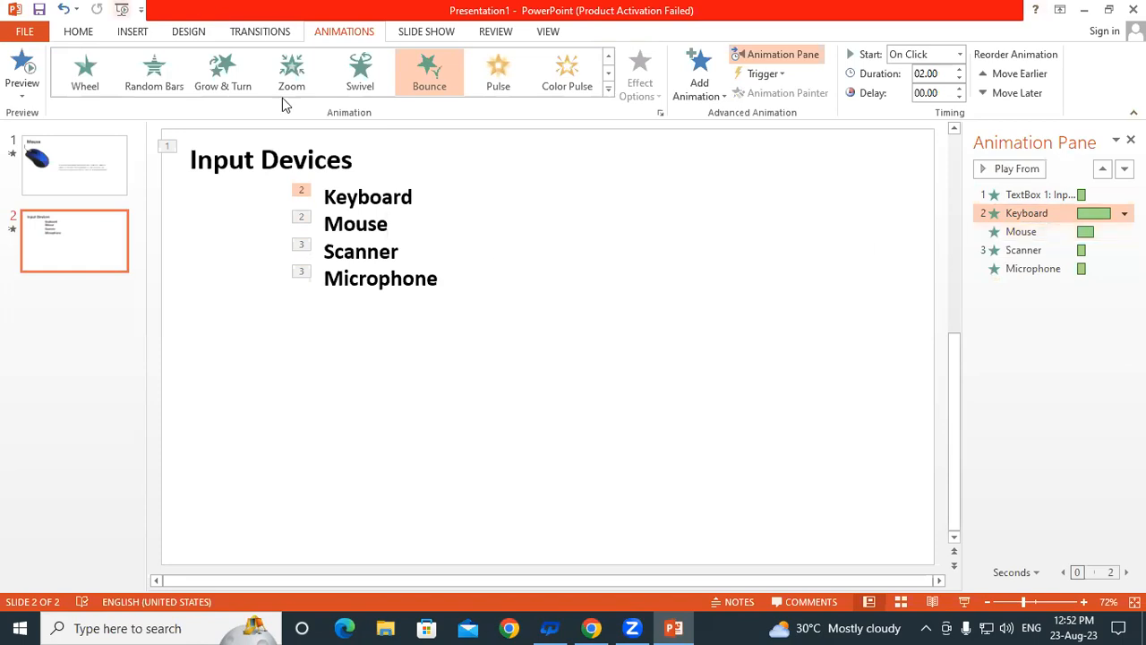
left_click(398, 223)
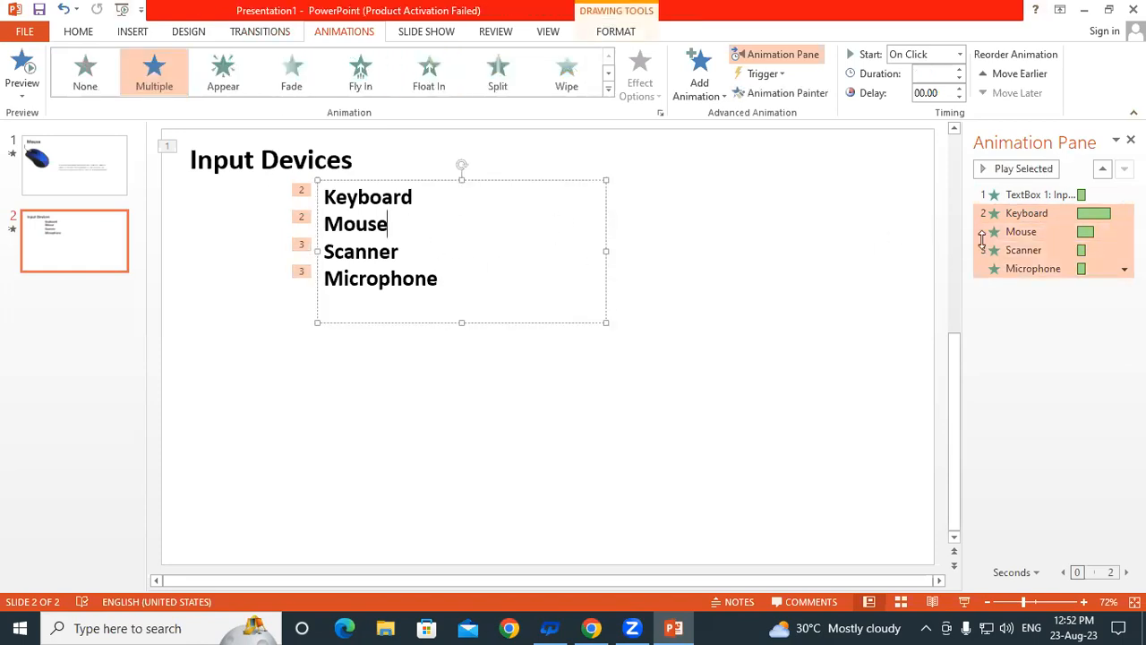
left_click(1125, 269)
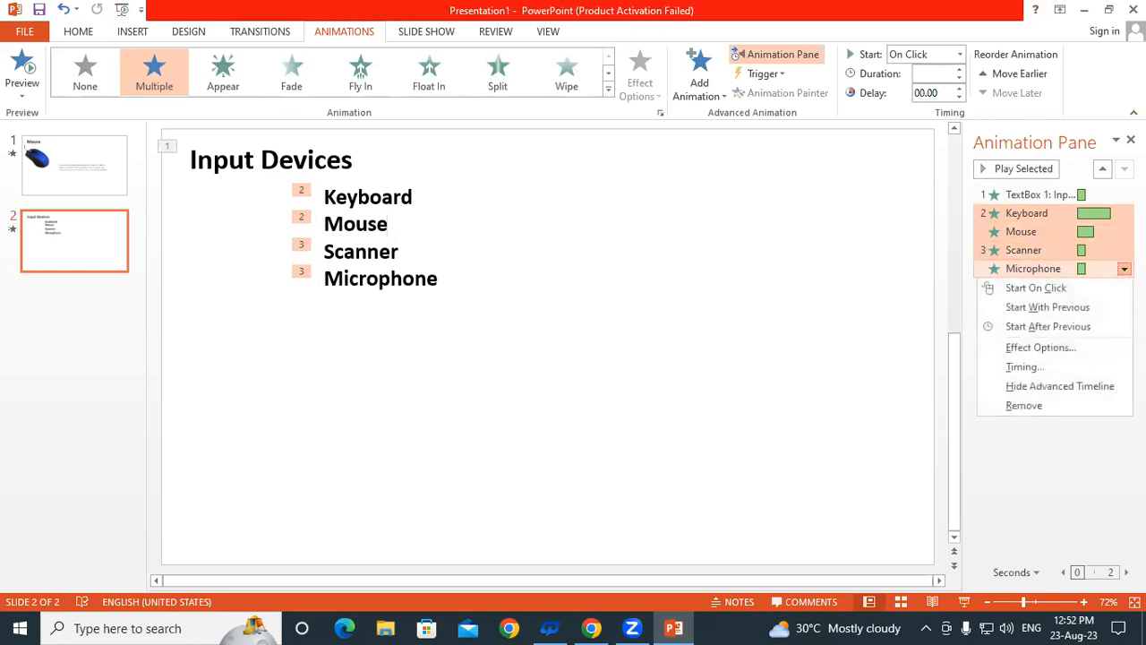
left_click(1035, 290)
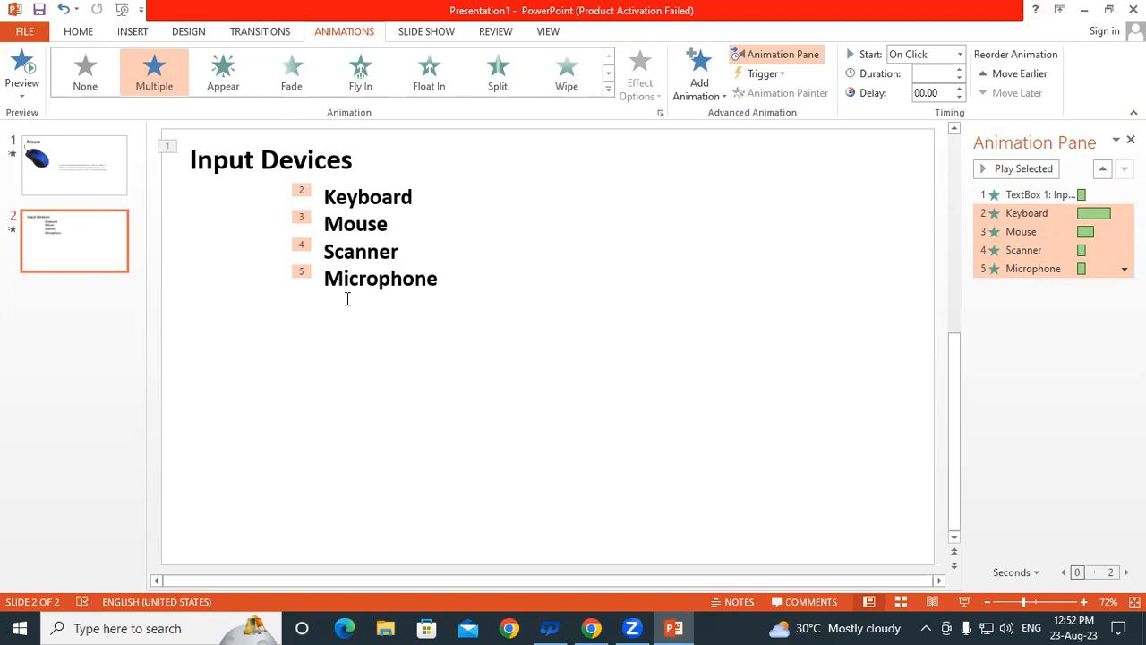
Run the slide show from the beginning, advance through the Input Devices animations, and return to editing
key("F5")
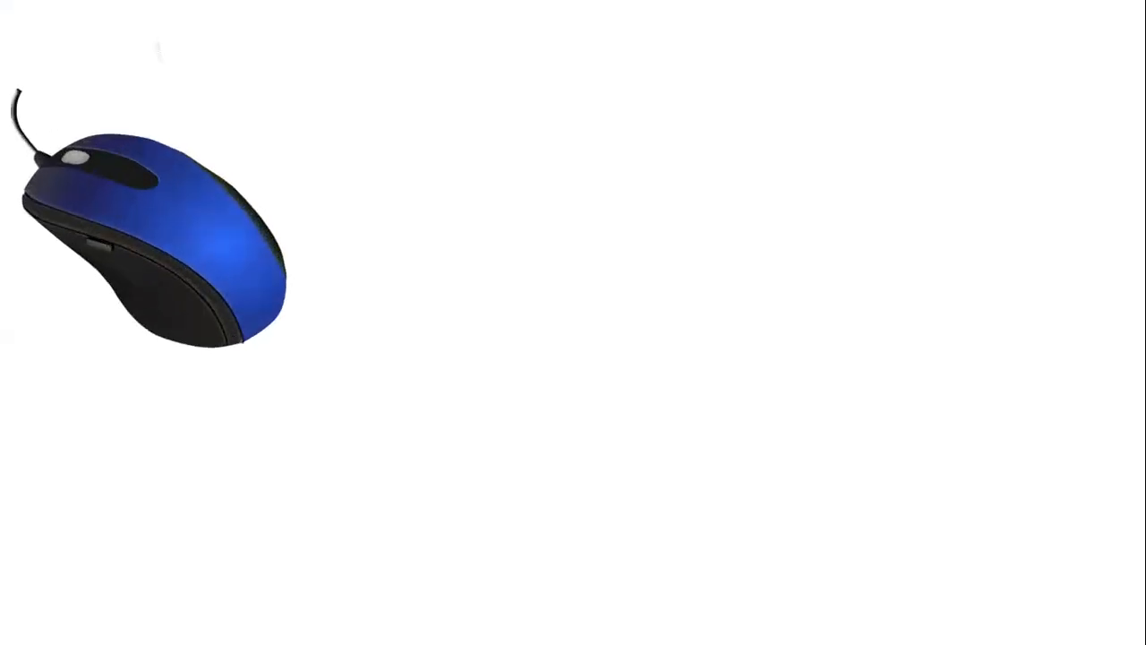
key("Right")
key("Right")
key("Right")
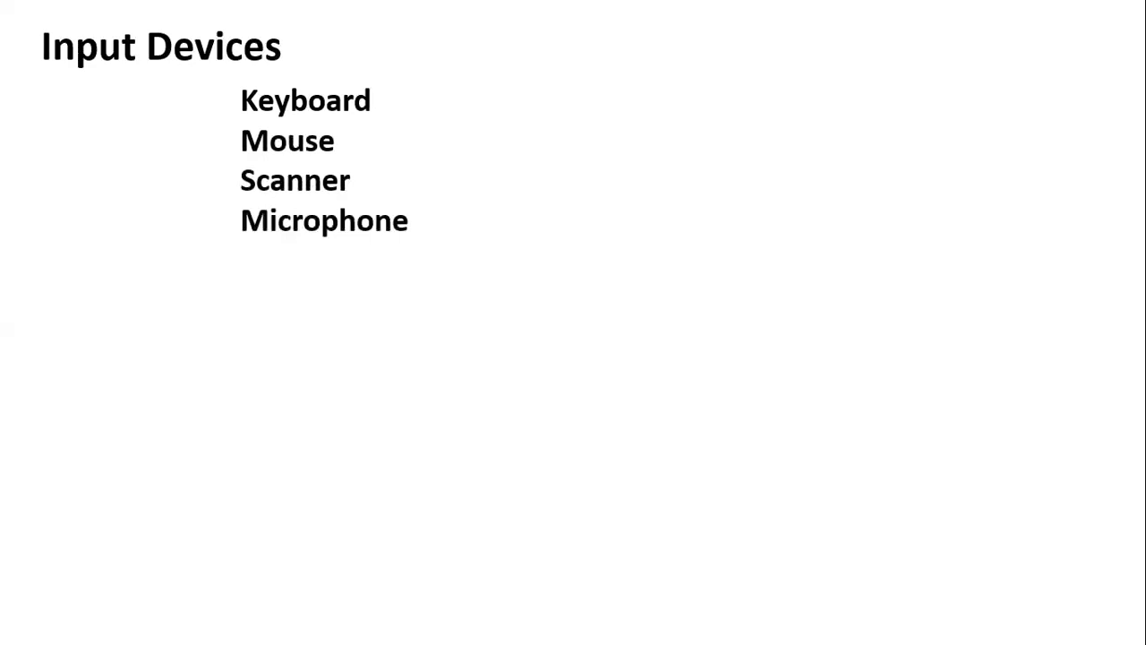
key("Escape")
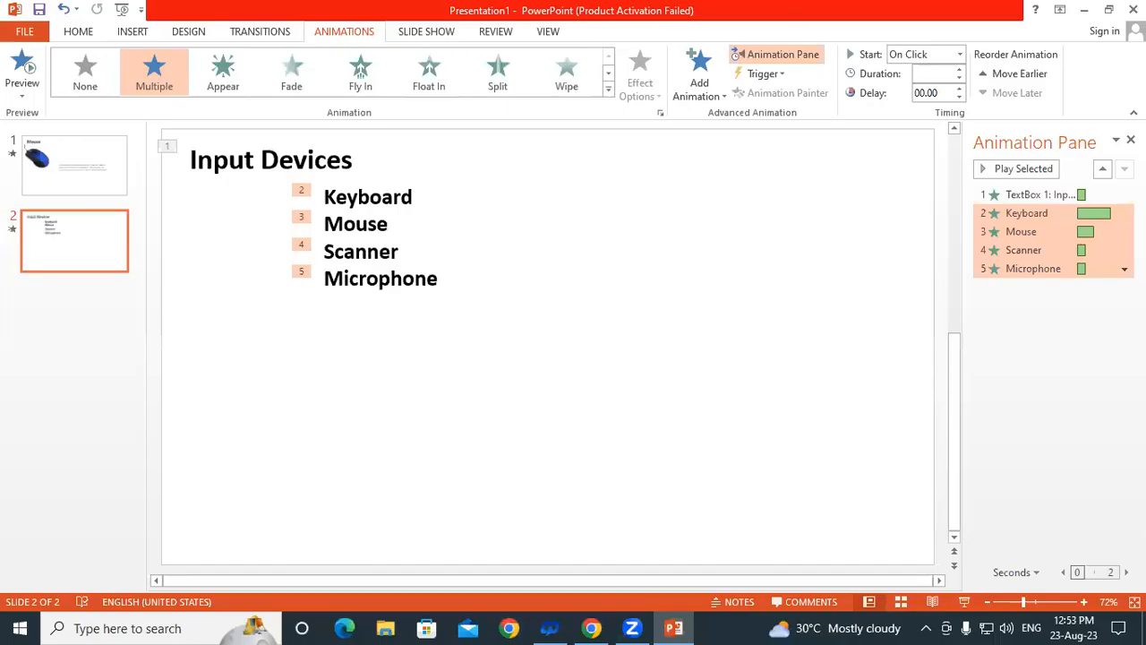
Review the effect and timing settings of the Input Devices title's Fly In animation without changing them
left_click(1046, 194)
left_click(1124, 195)
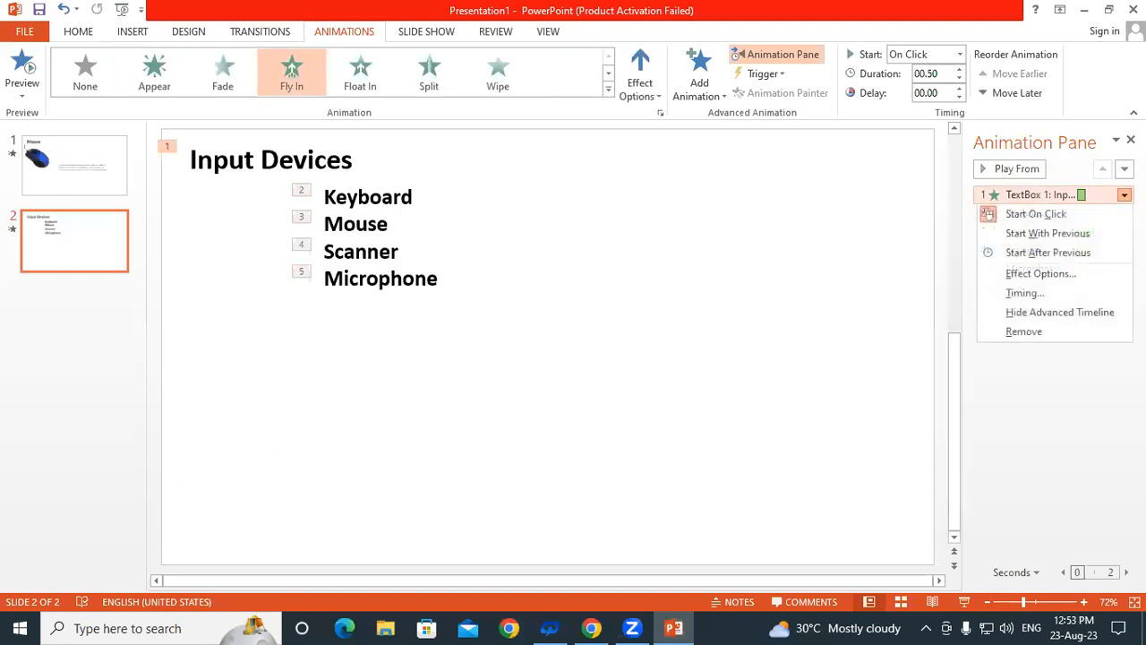
left_click(1038, 274)
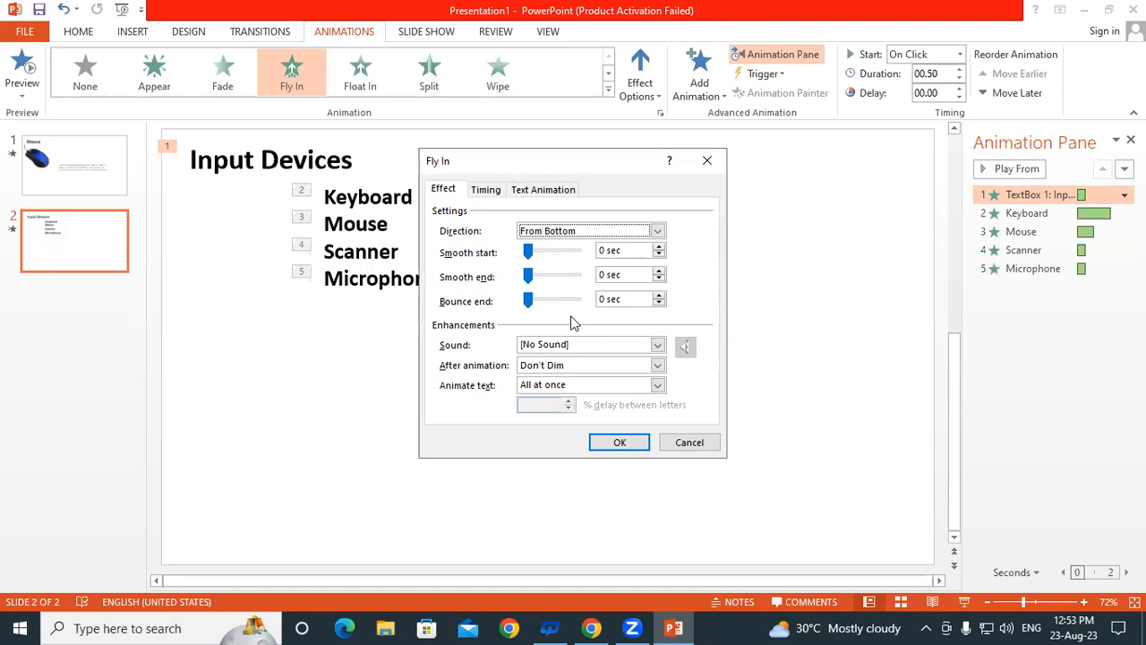
left_click(676, 451)
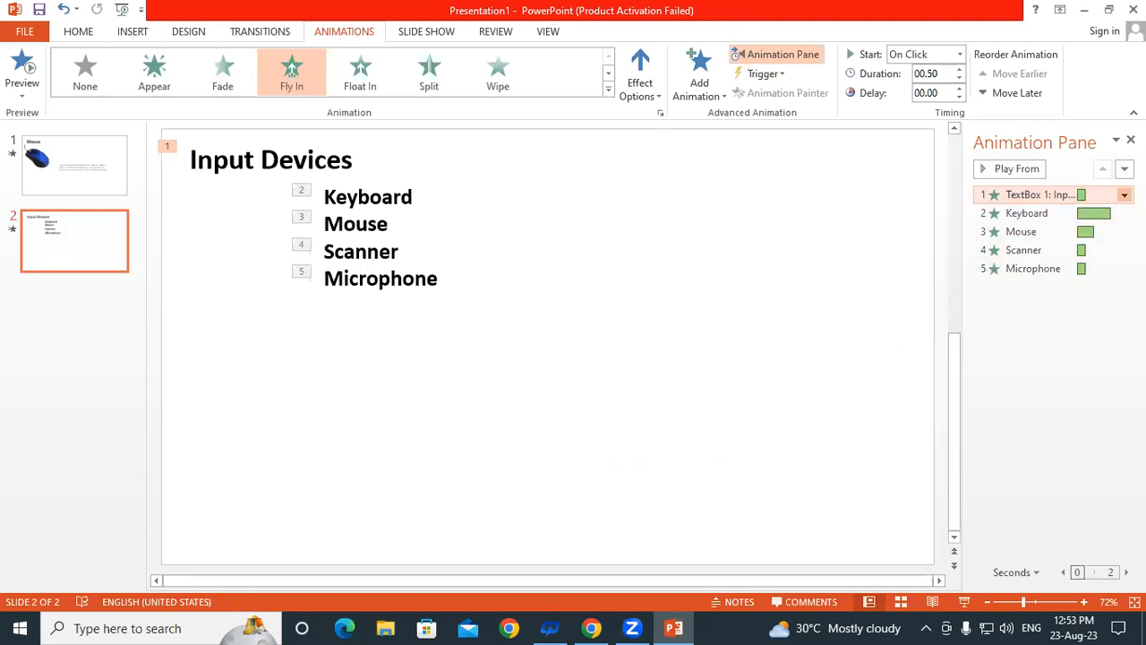
left_click(1124, 195)
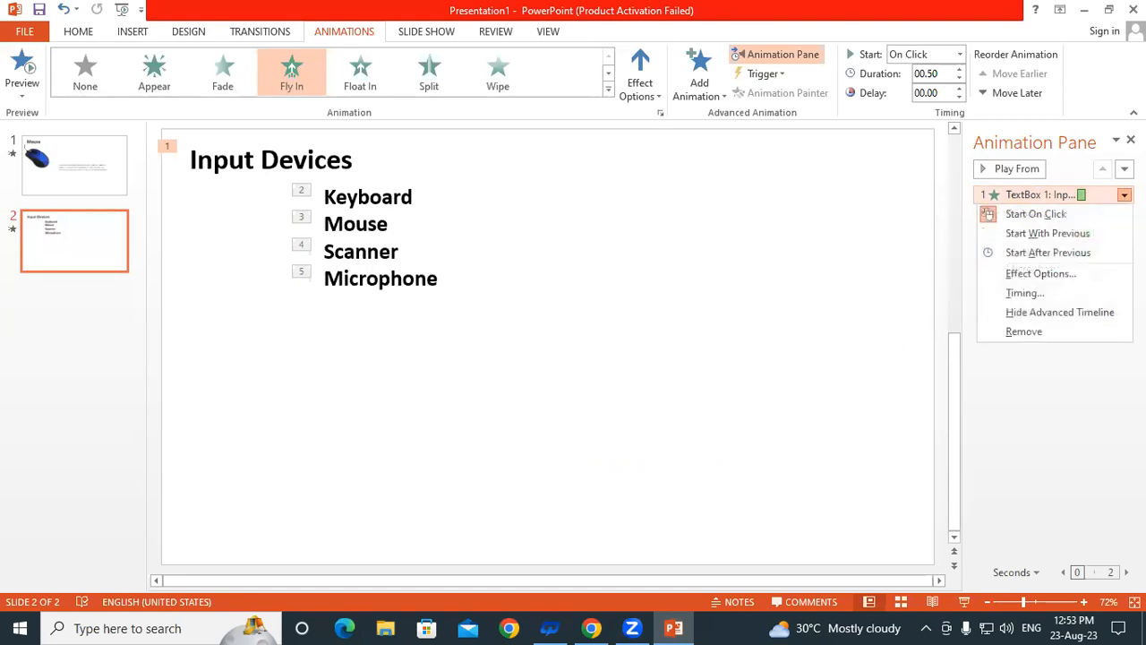
left_click(1050, 293)
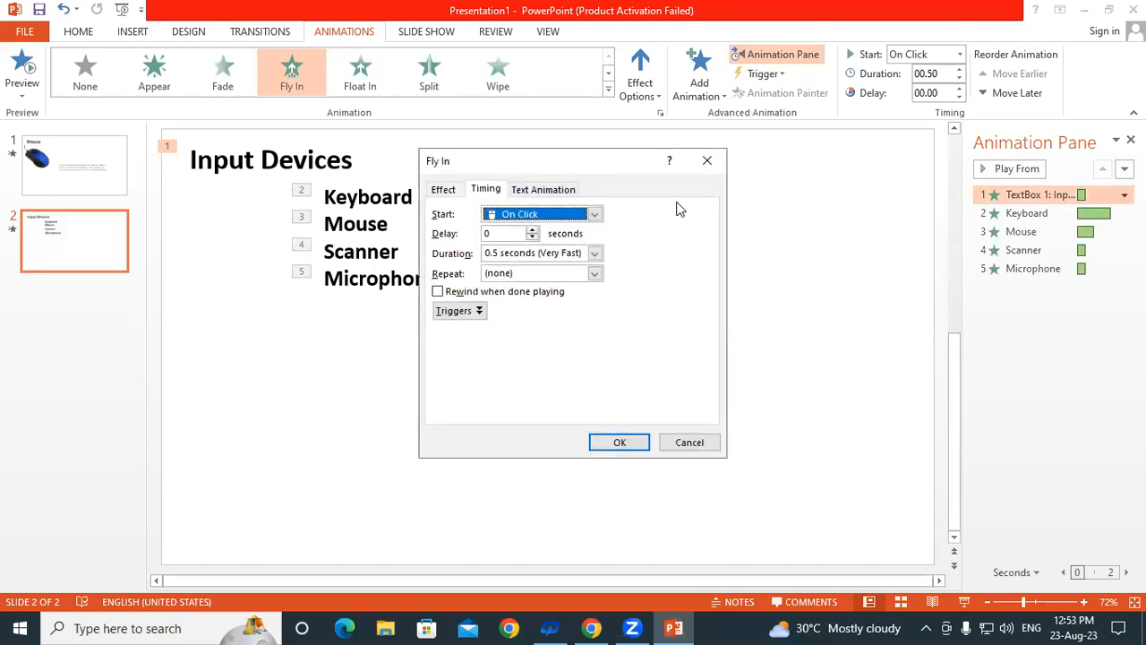
left_click(707, 161)
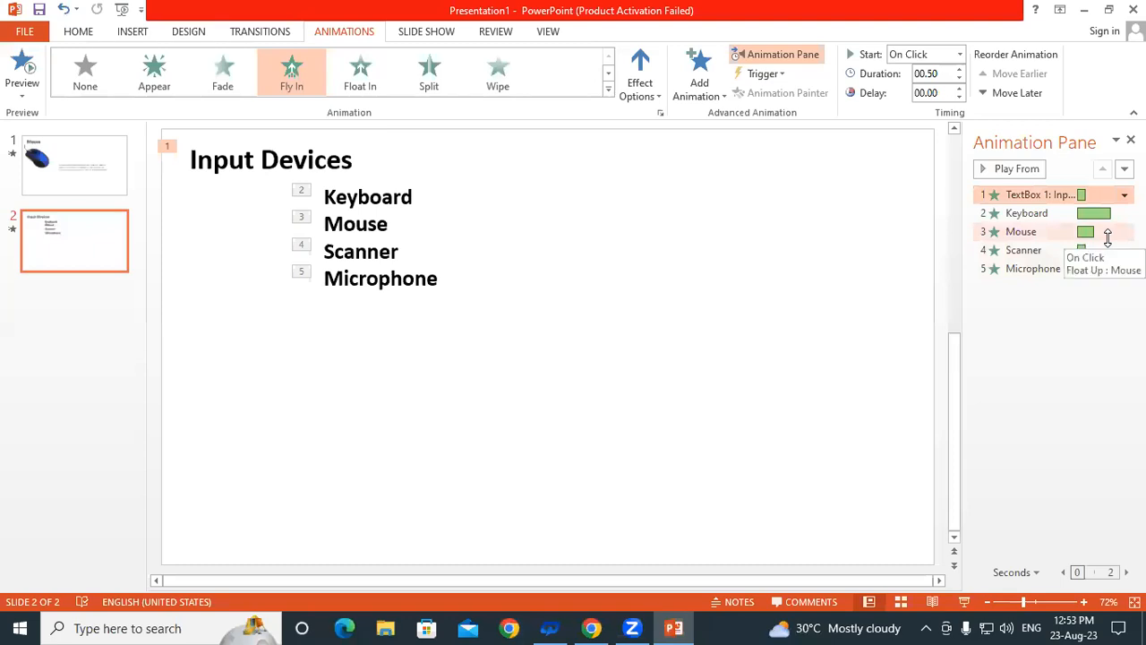
Add the Chime sound to the Mouse line's Float Up animation through its effect options
left_click(1108, 235)
left_click(1125, 232)
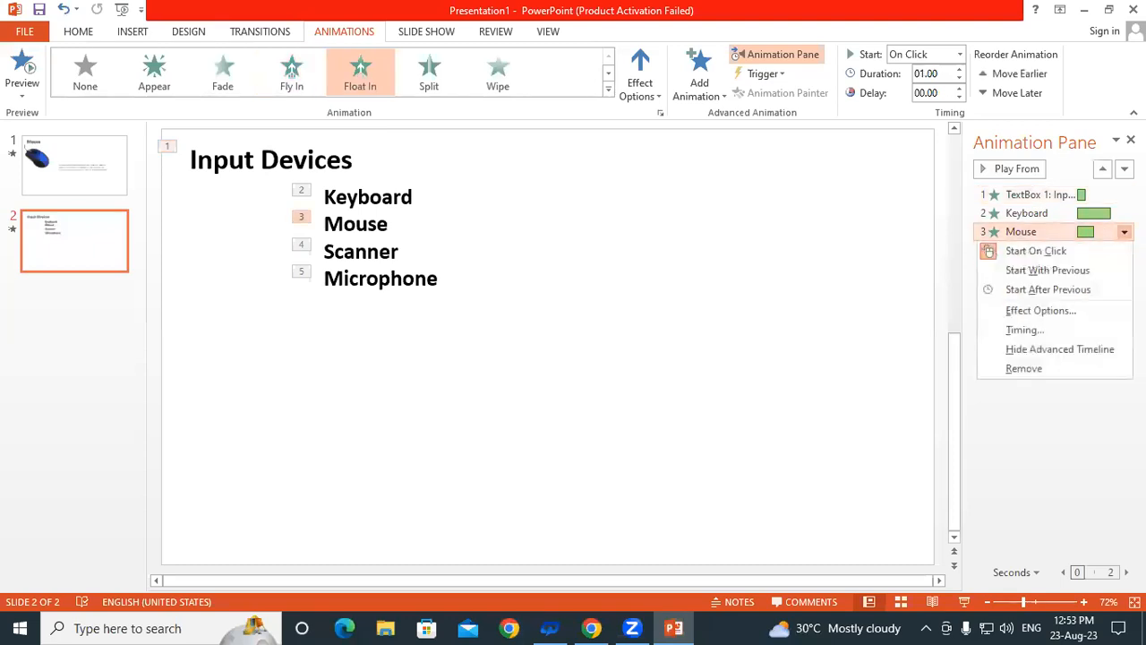
left_click(1039, 311)
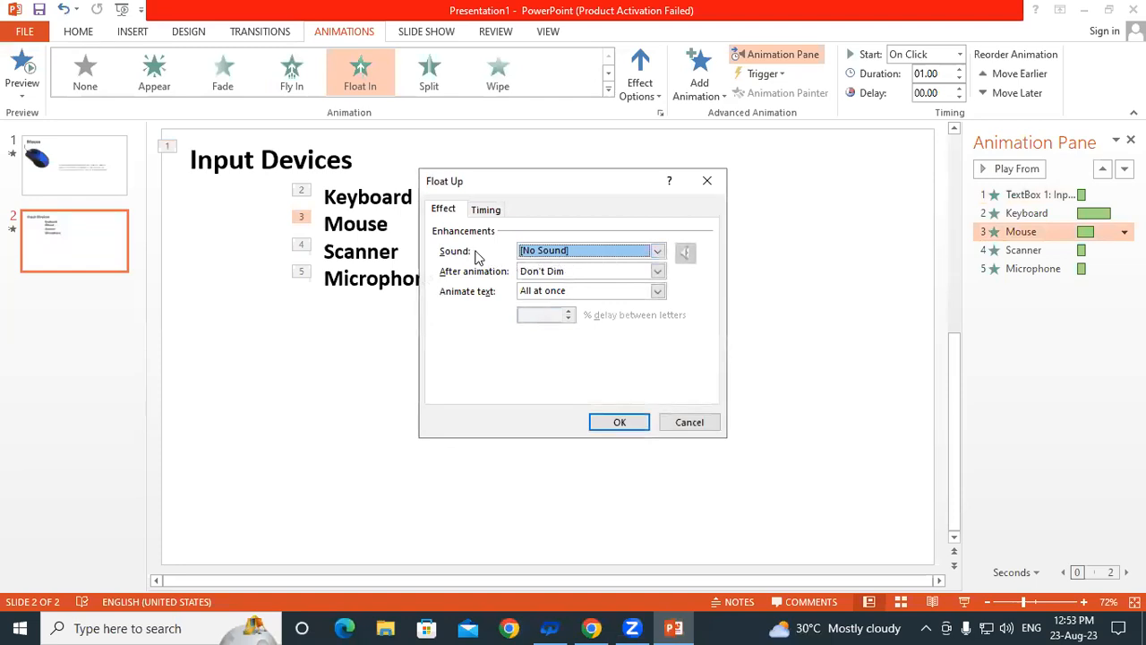
left_click(553, 253)
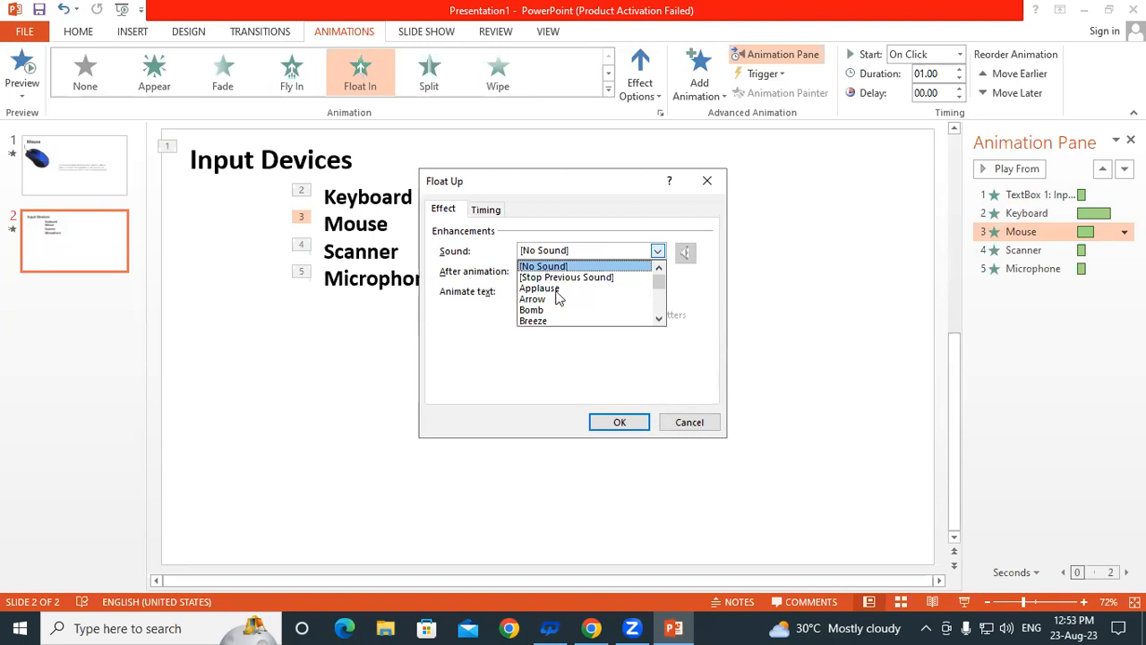
scroll(574, 300, "down", 2)
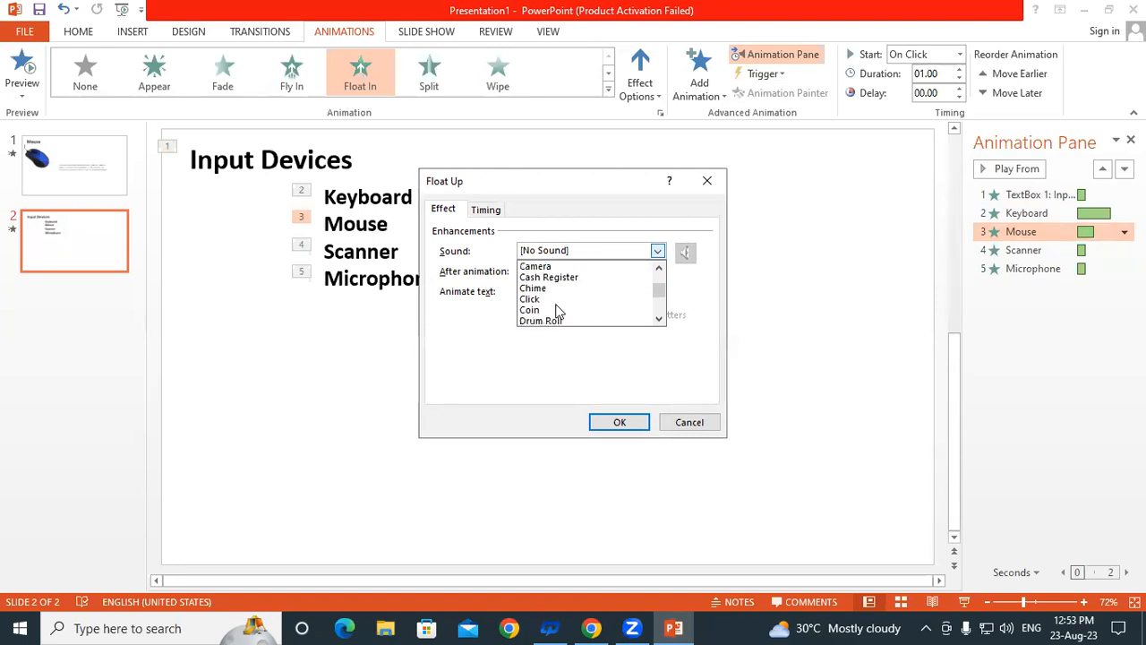
left_click(536, 287)
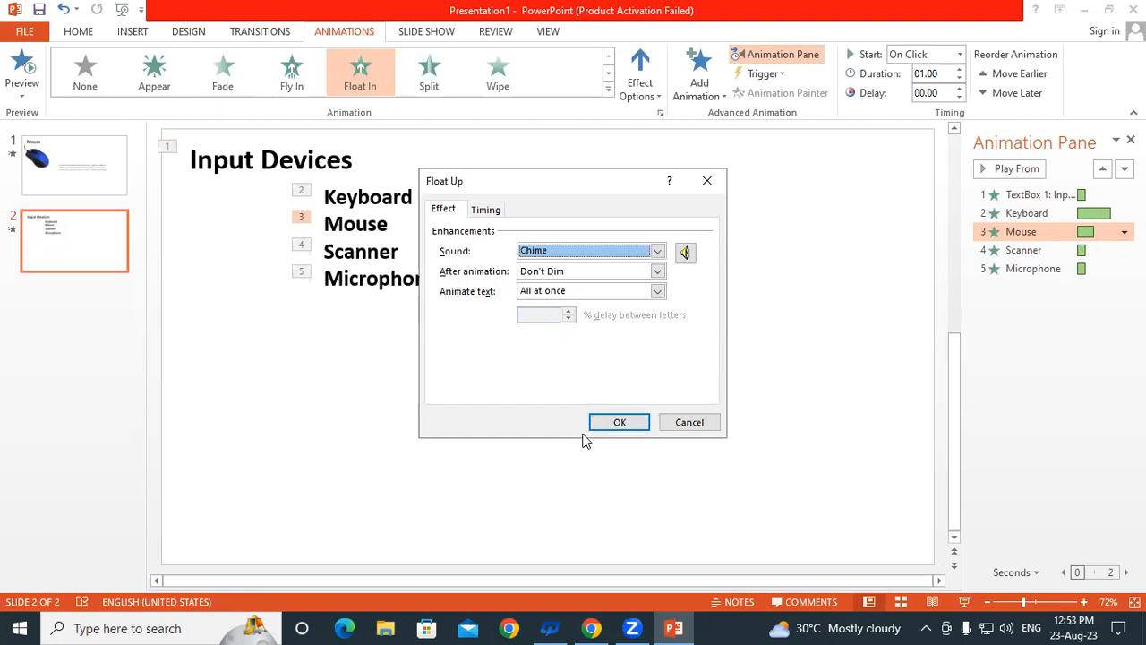
left_click(631, 422)
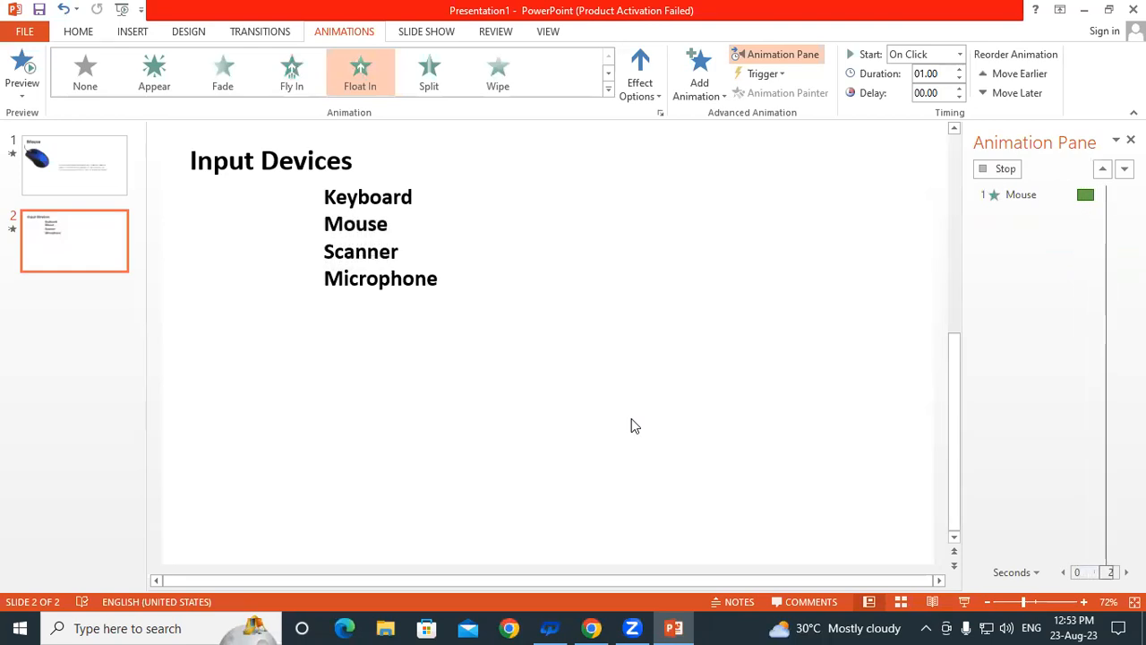
Review the Timing and Text Animation settings of the Input Devices title's Fly In effect and set its sound to Wind
left_click(354, 169)
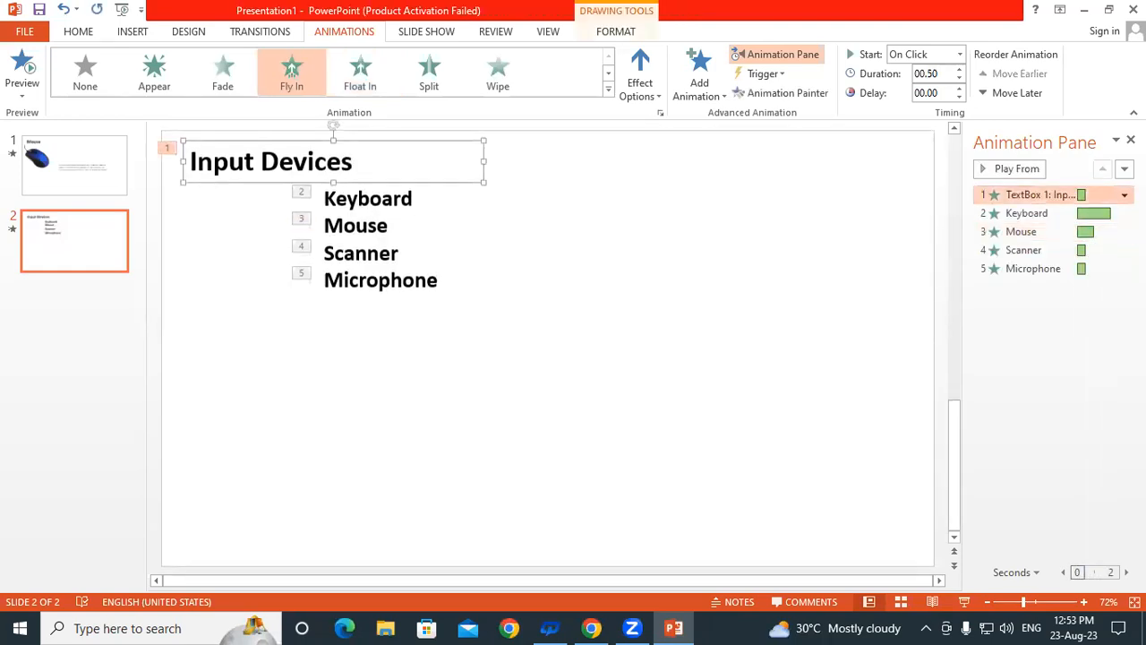
left_click(1123, 194)
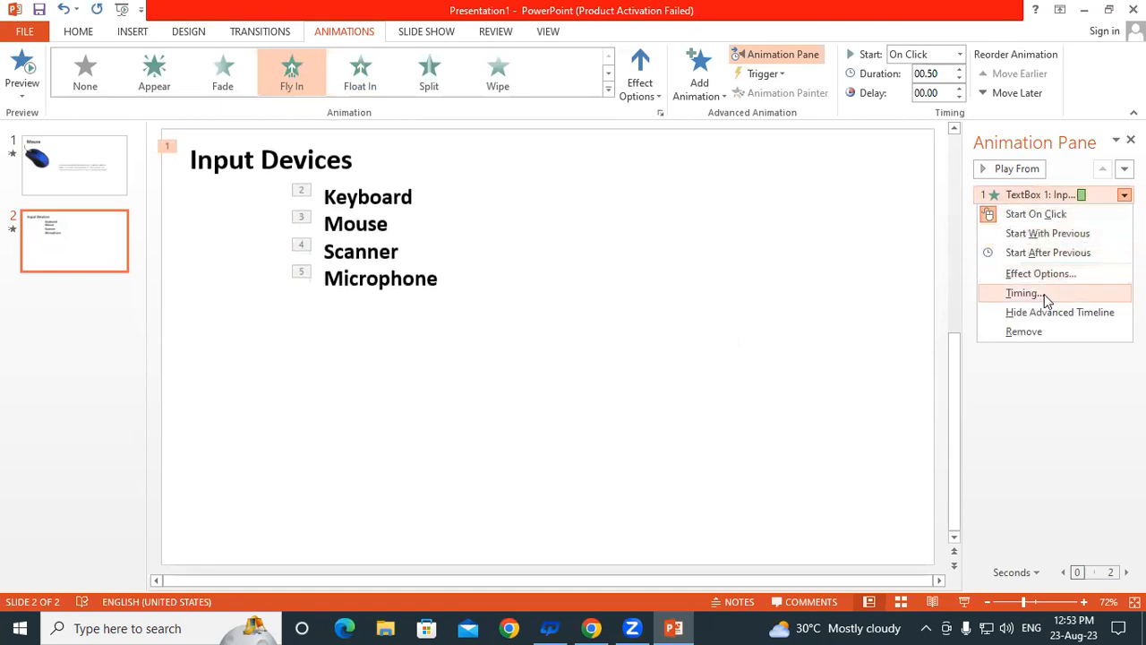
left_click(1040, 273)
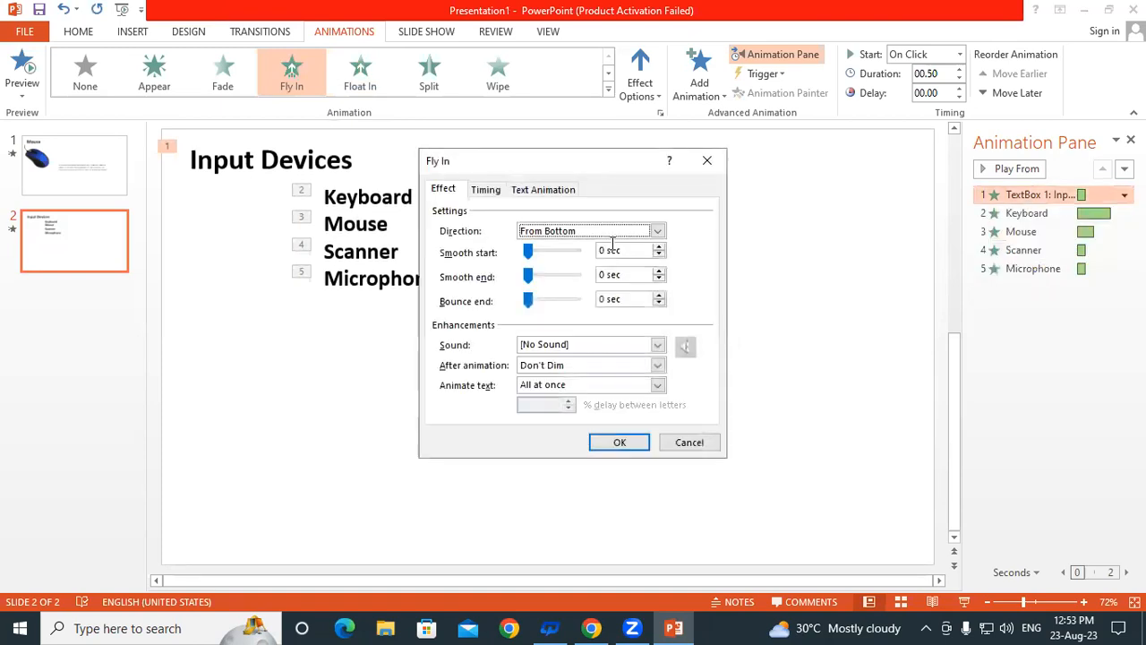
left_click(488, 189)
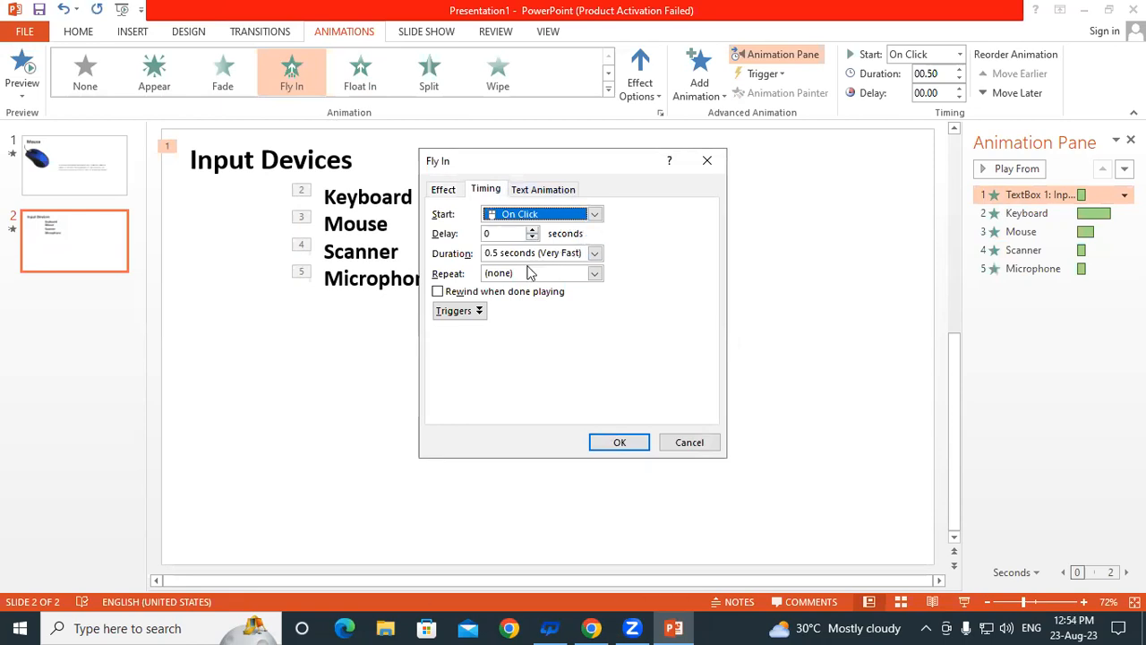
left_click(532, 191)
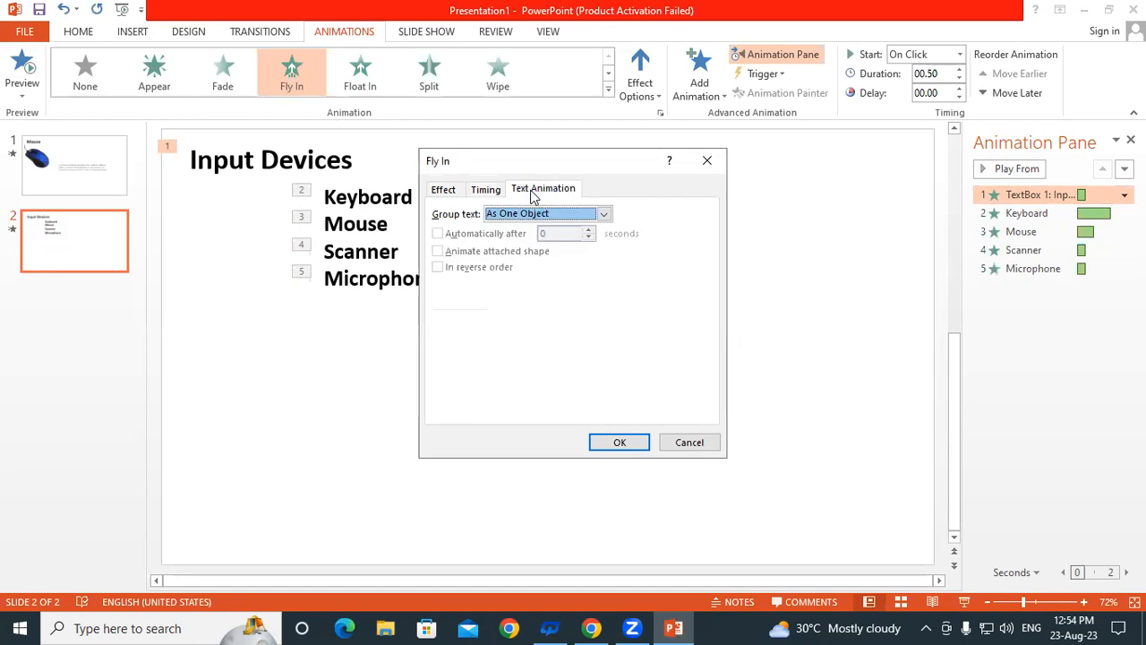
left_click(441, 191)
left_click(657, 347)
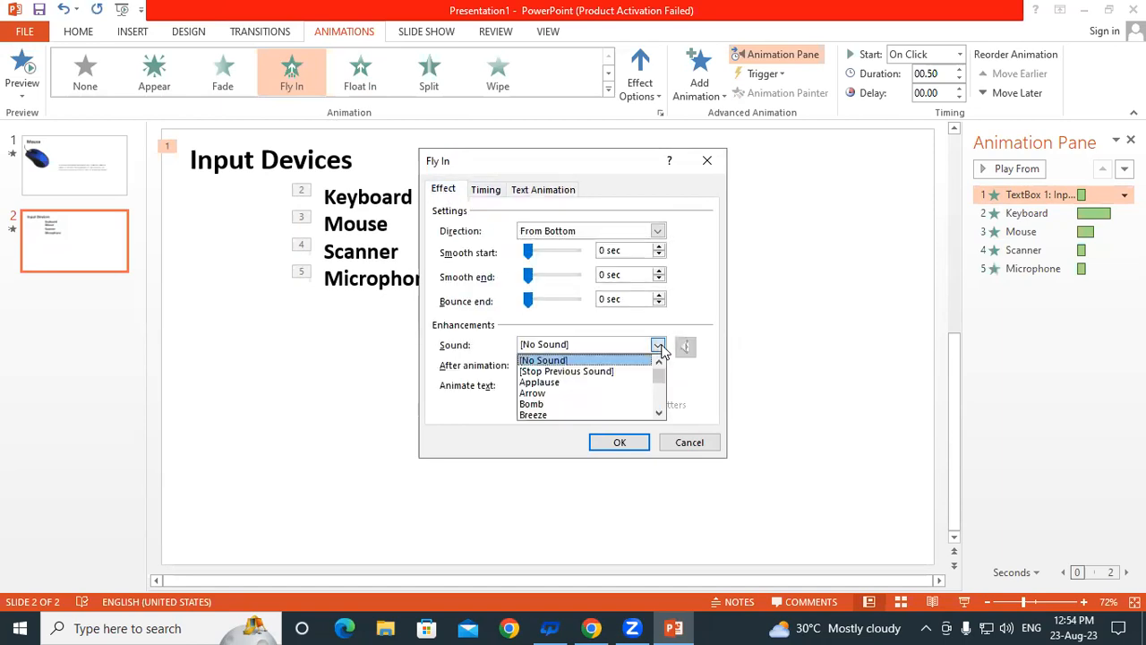
scroll(543, 402, "down", 3)
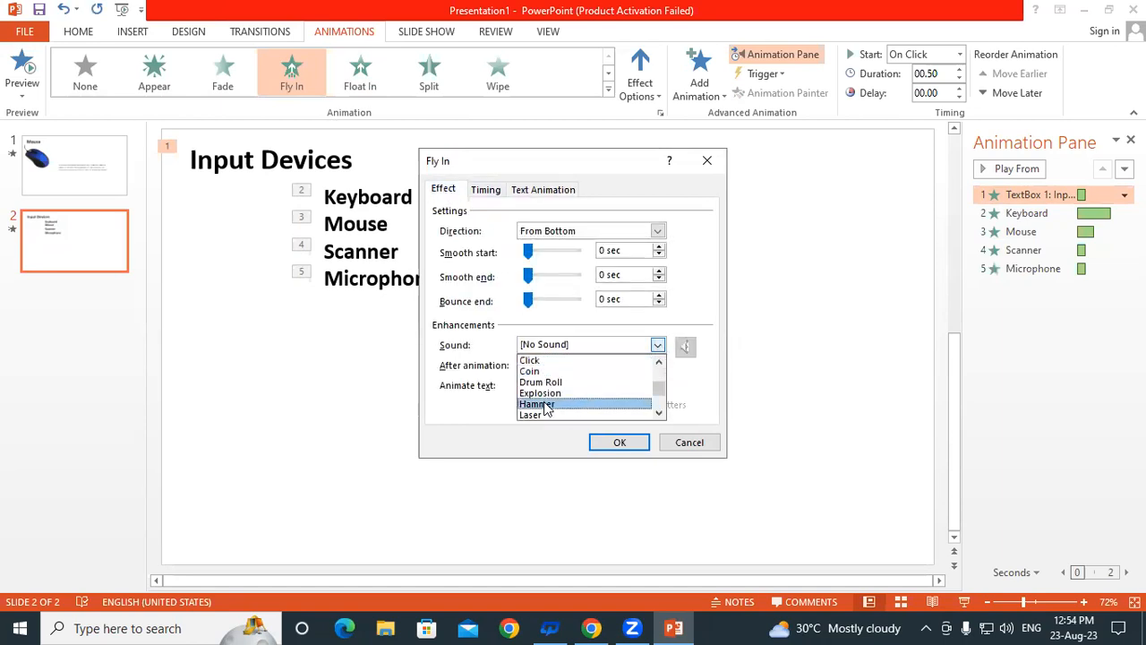
left_click(542, 404)
left_click(657, 347)
scroll(583, 399, "down", 1)
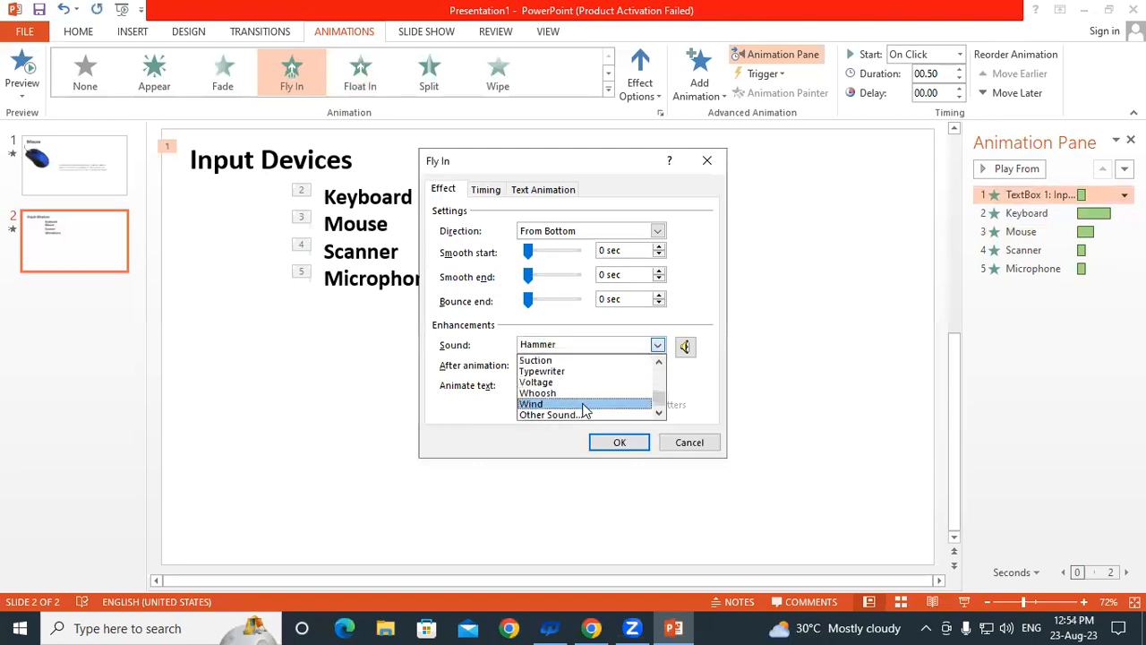
left_click(550, 405)
left_click(621, 443)
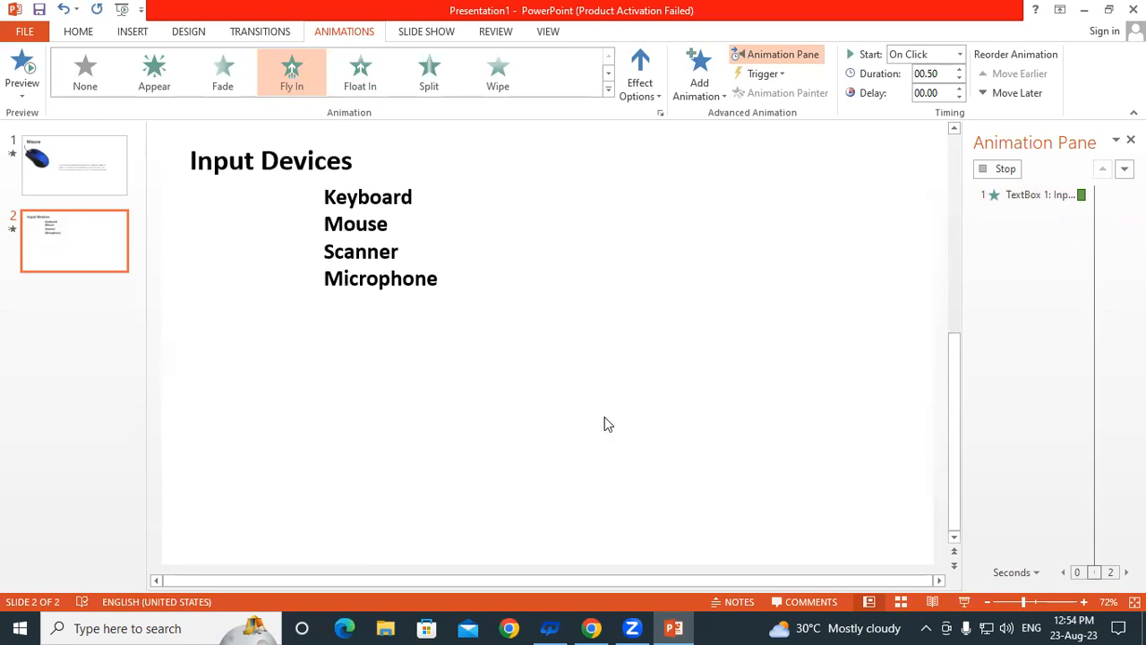
Try the Typewriter and Whoosh sounds on the Scanner line's Zoom animation, and apply a sound from the list
left_click(378, 225)
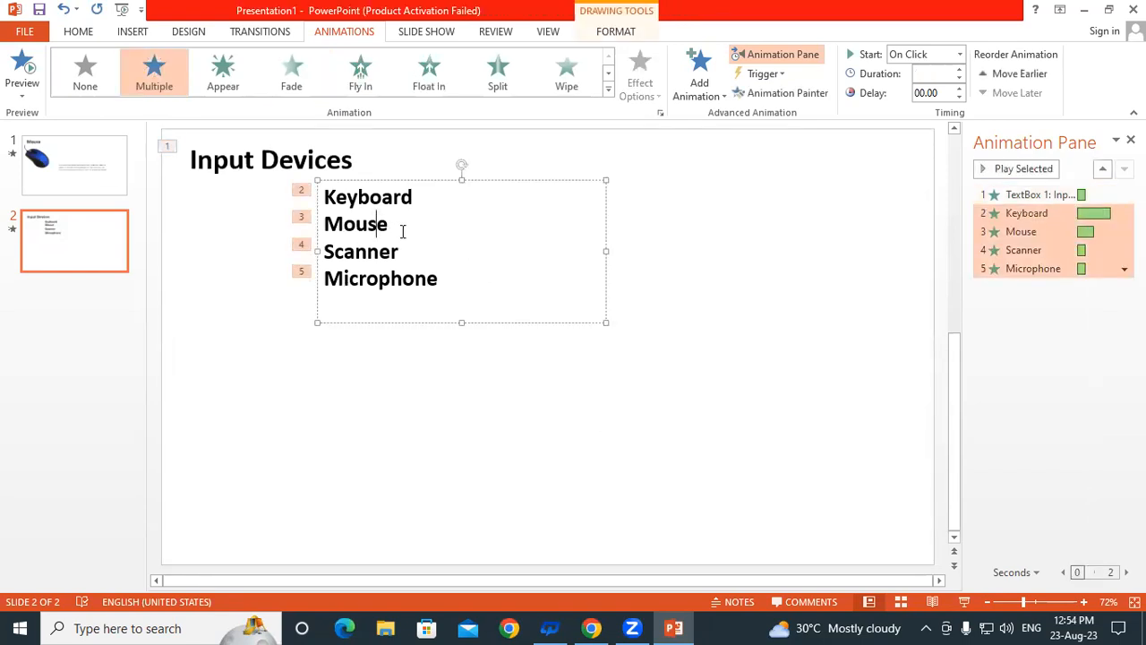
double_click(411, 248)
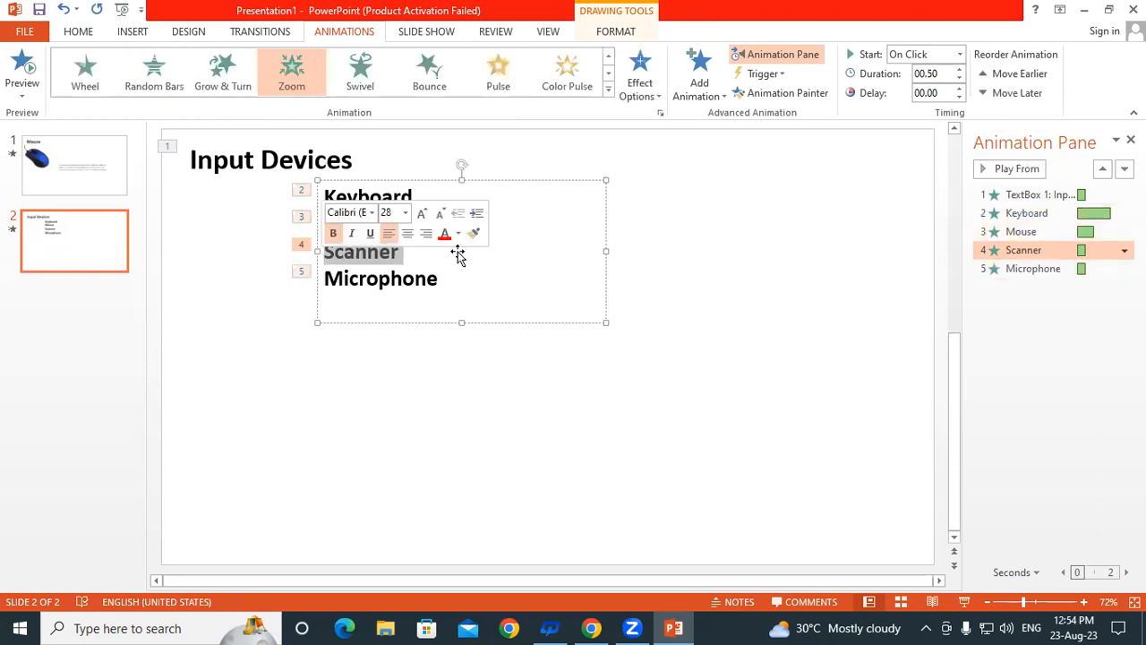
left_click(1124, 250)
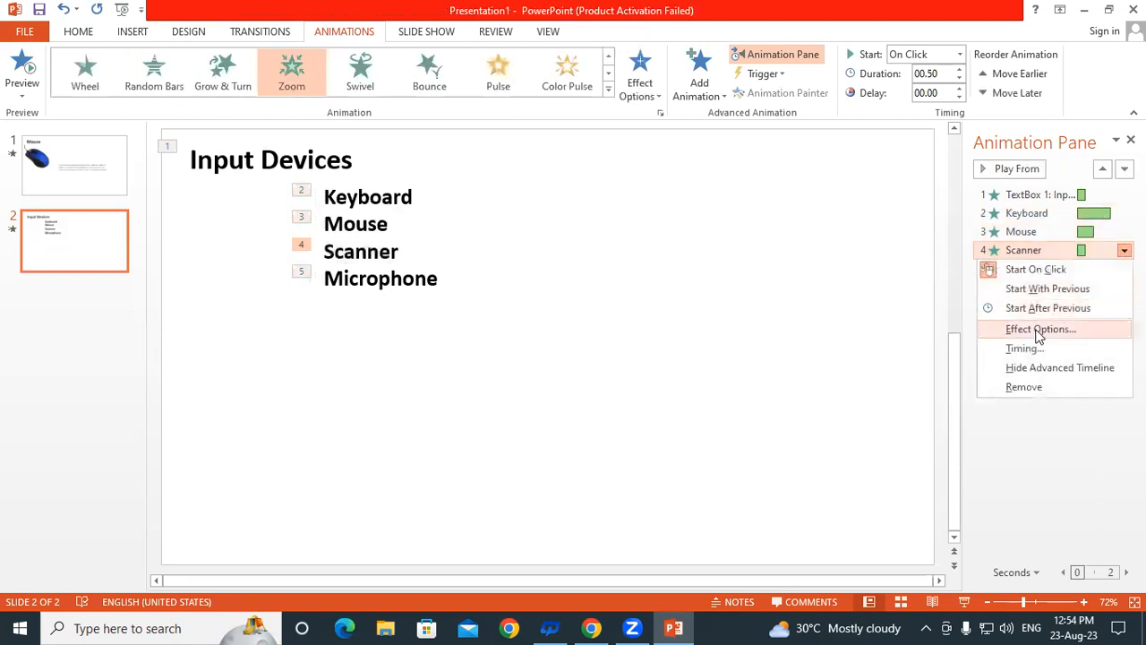
left_click(1039, 330)
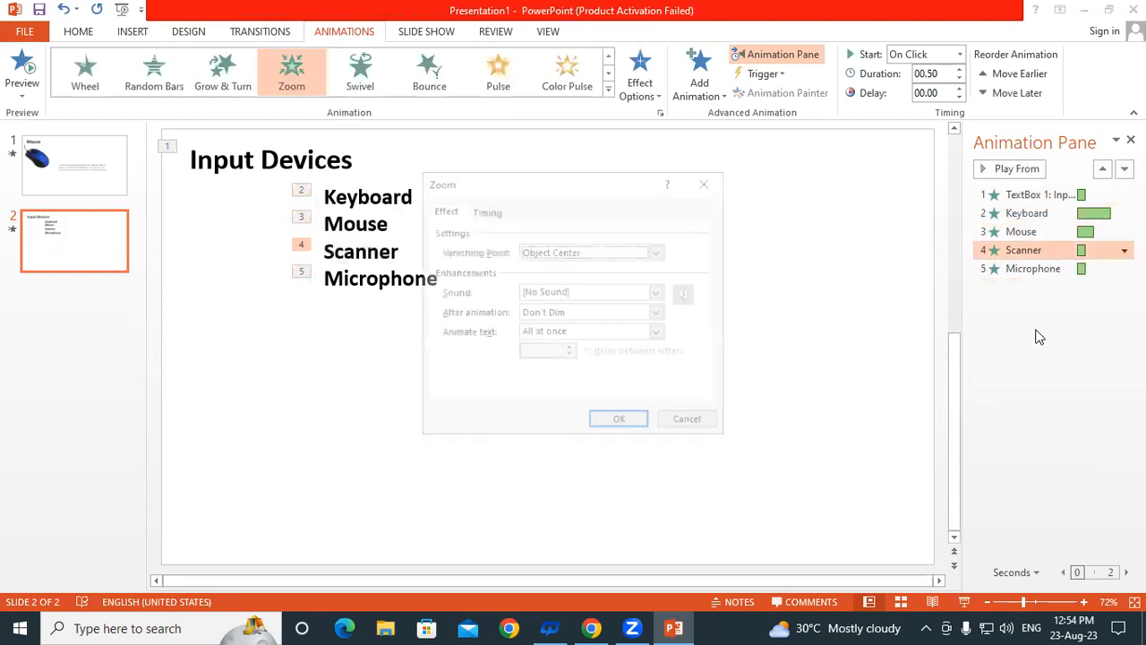
left_click(659, 295)
scroll(573, 345, "down", 4)
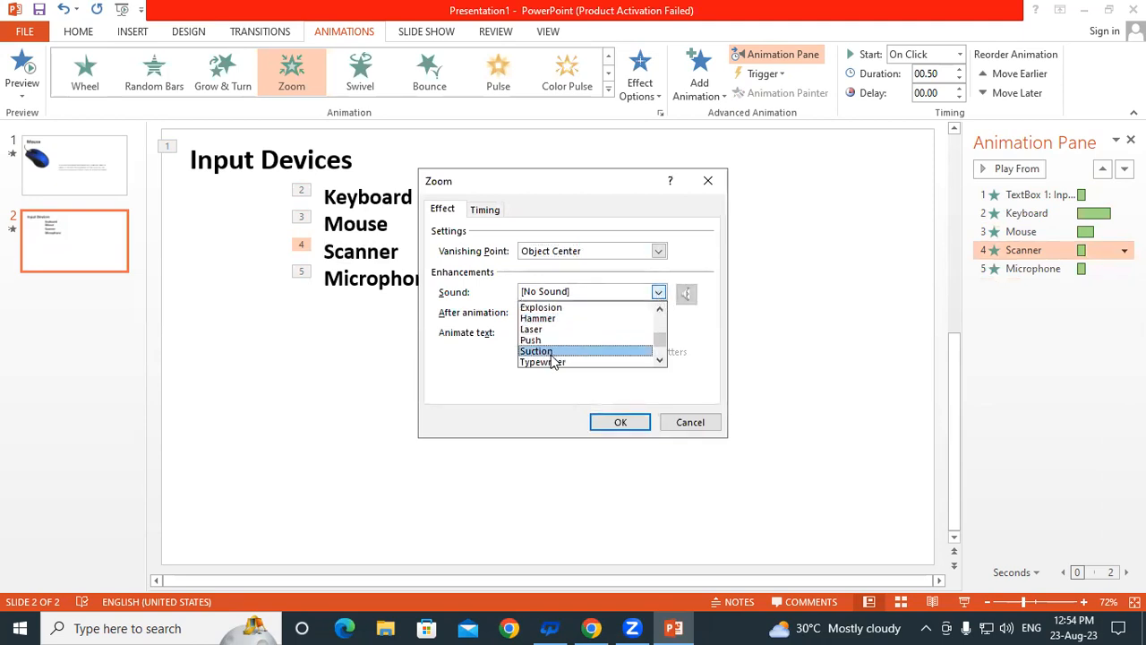
left_click(547, 361)
left_click(659, 292)
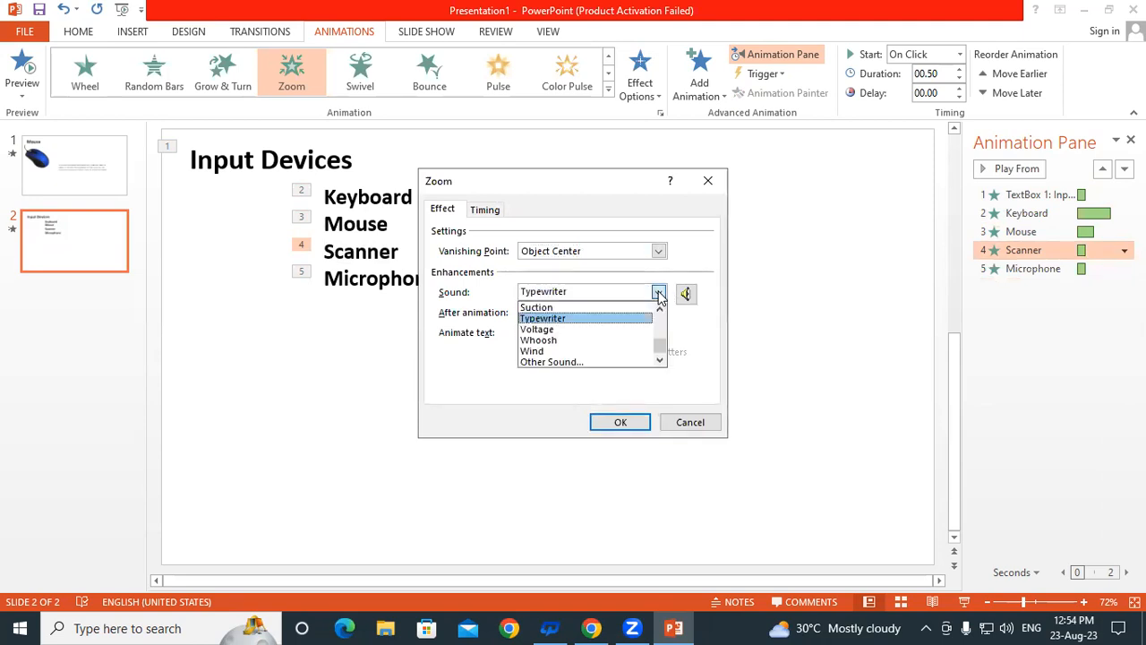
left_click(546, 342)
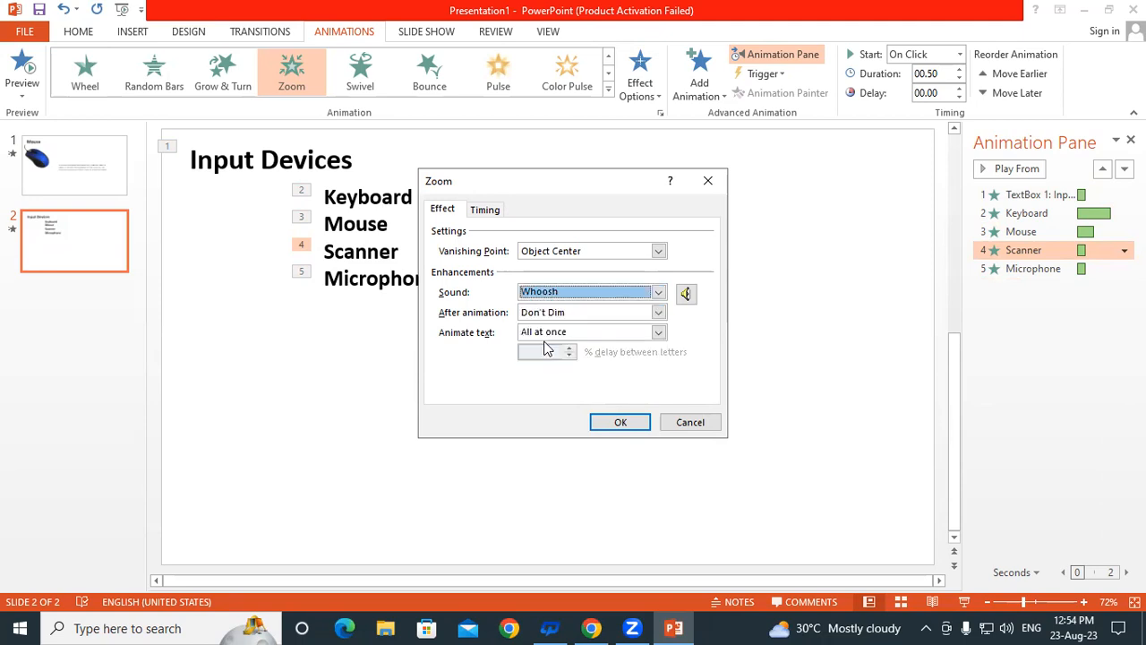
left_click(658, 293)
left_click(566, 308)
left_click(609, 425)
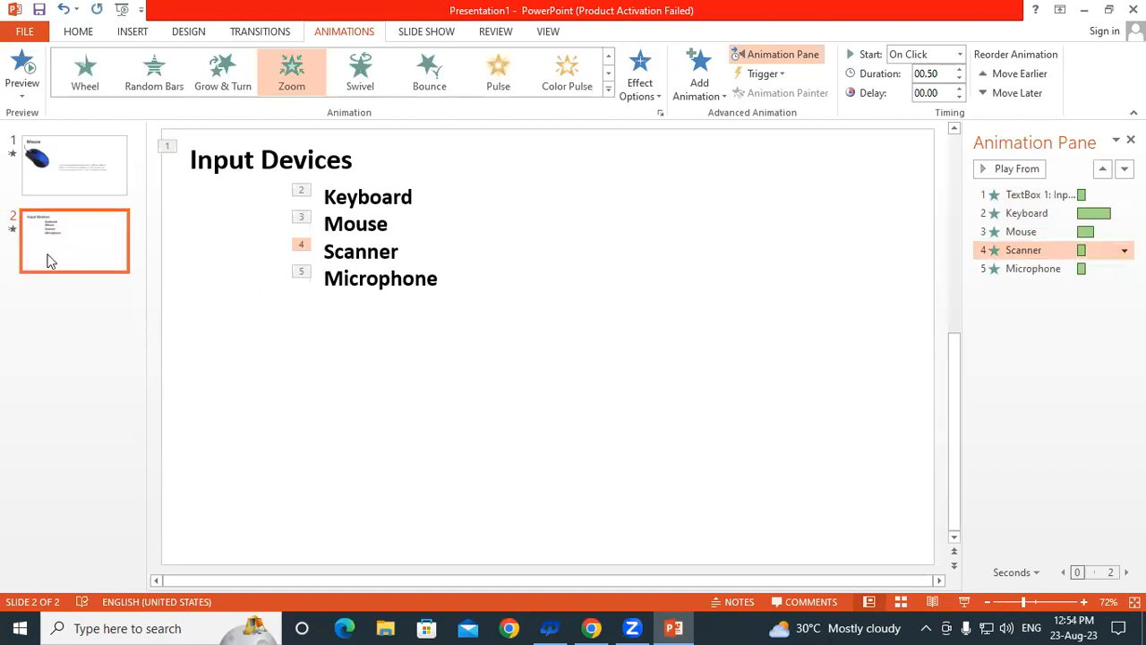
Run the slide show from the Input Devices slide, advance through its animations to the end, and return to editing
key("shift+F5")
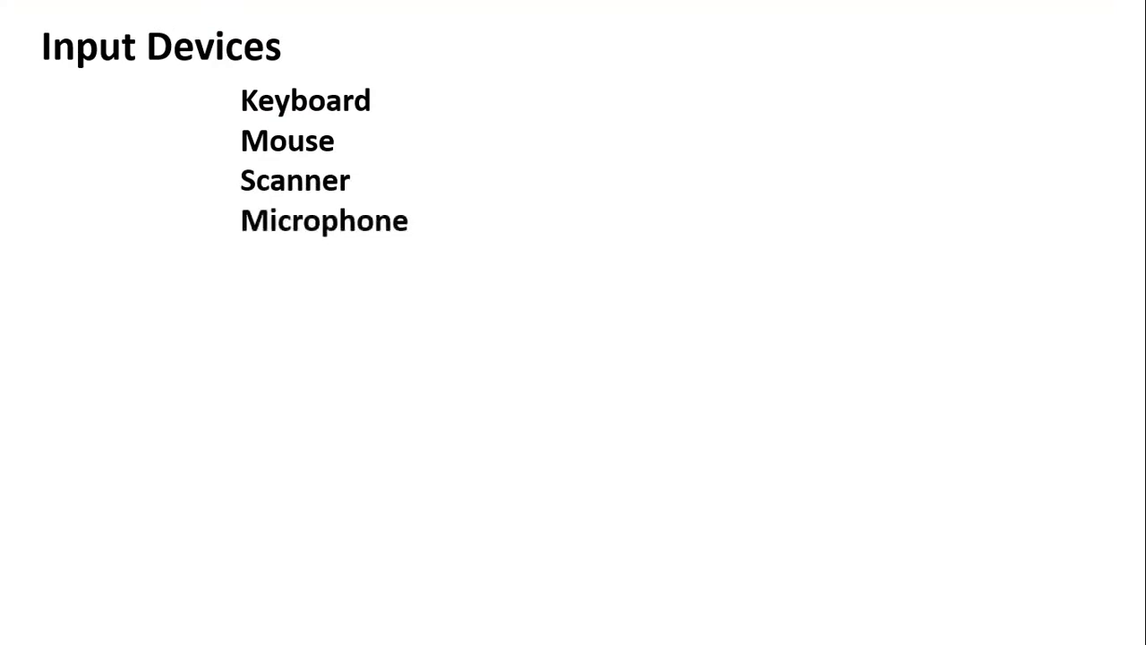
key("Right")
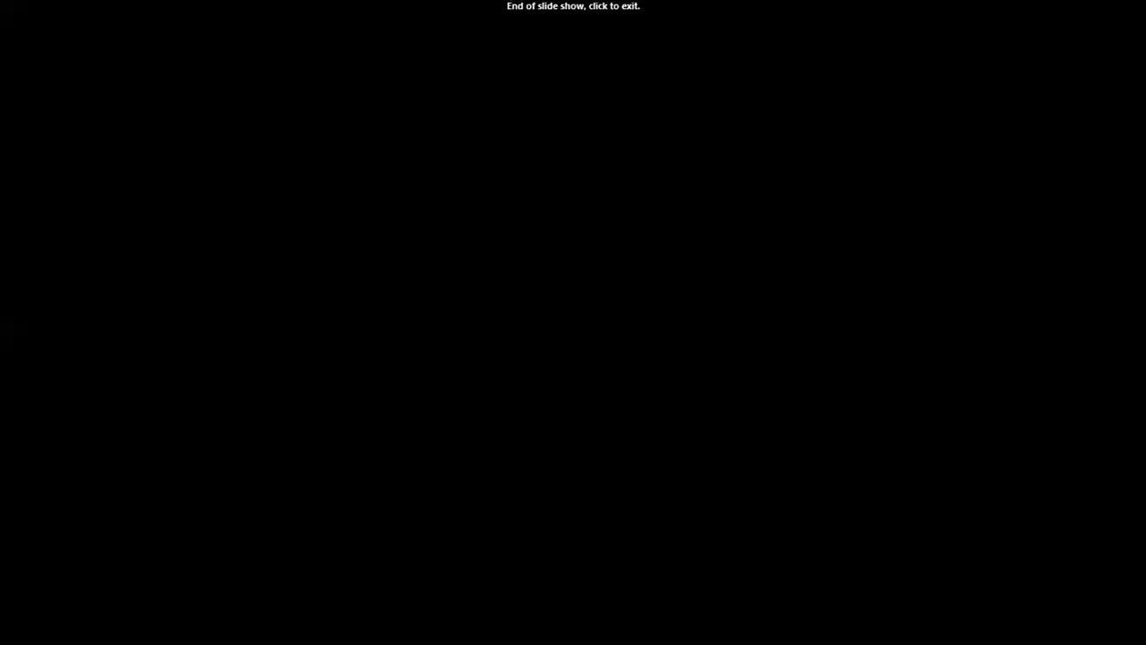
key("Right")
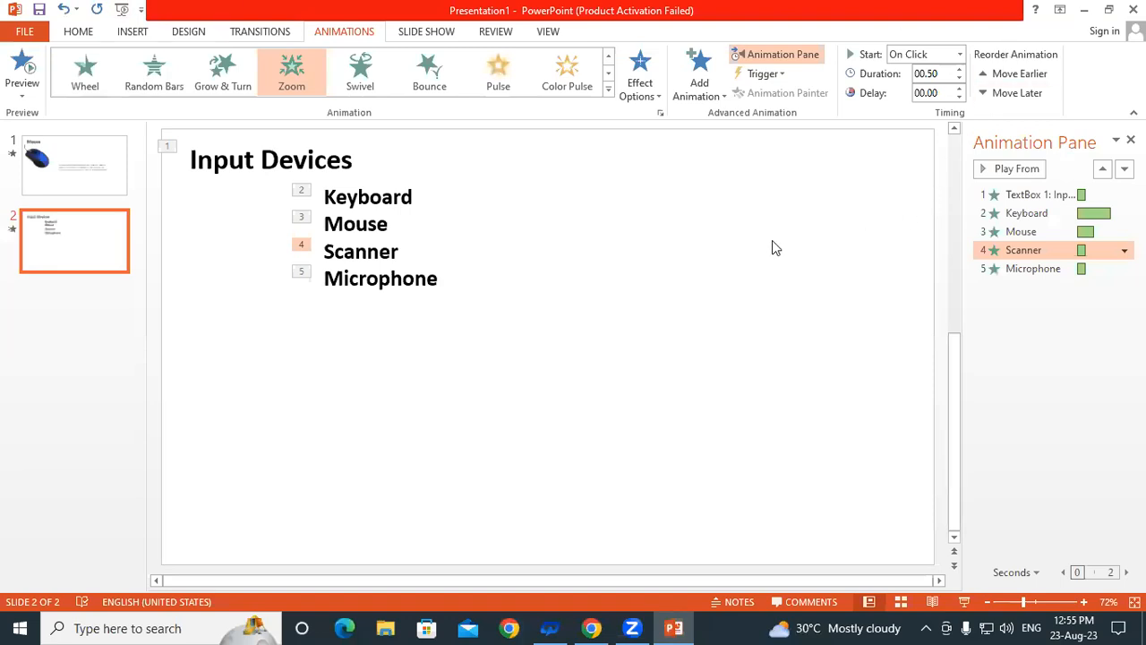
Try a 1.5-second delay in the Scanner line's Zoom timing settings and discard the change
left_click(1123, 250)
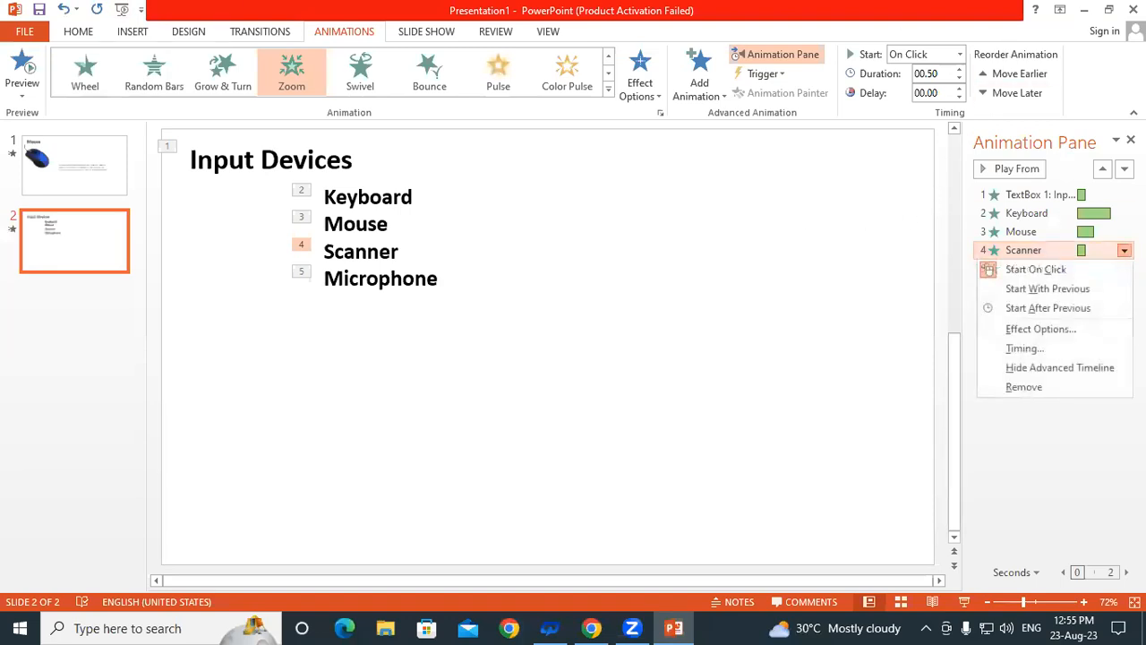
left_click(1056, 347)
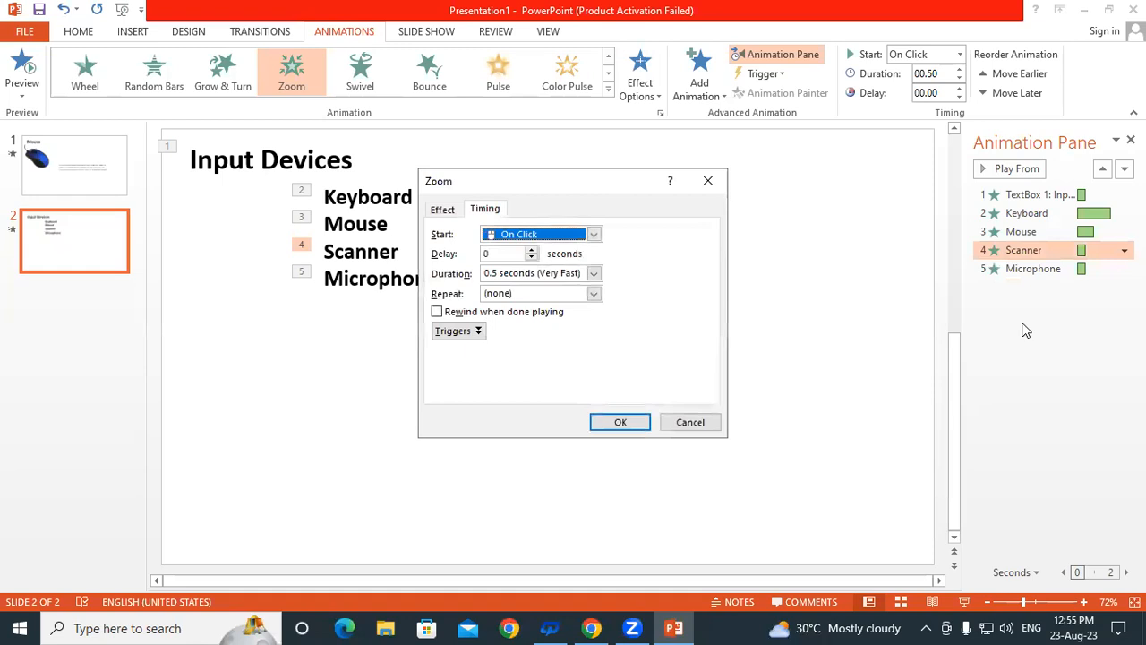
left_click(532, 253)
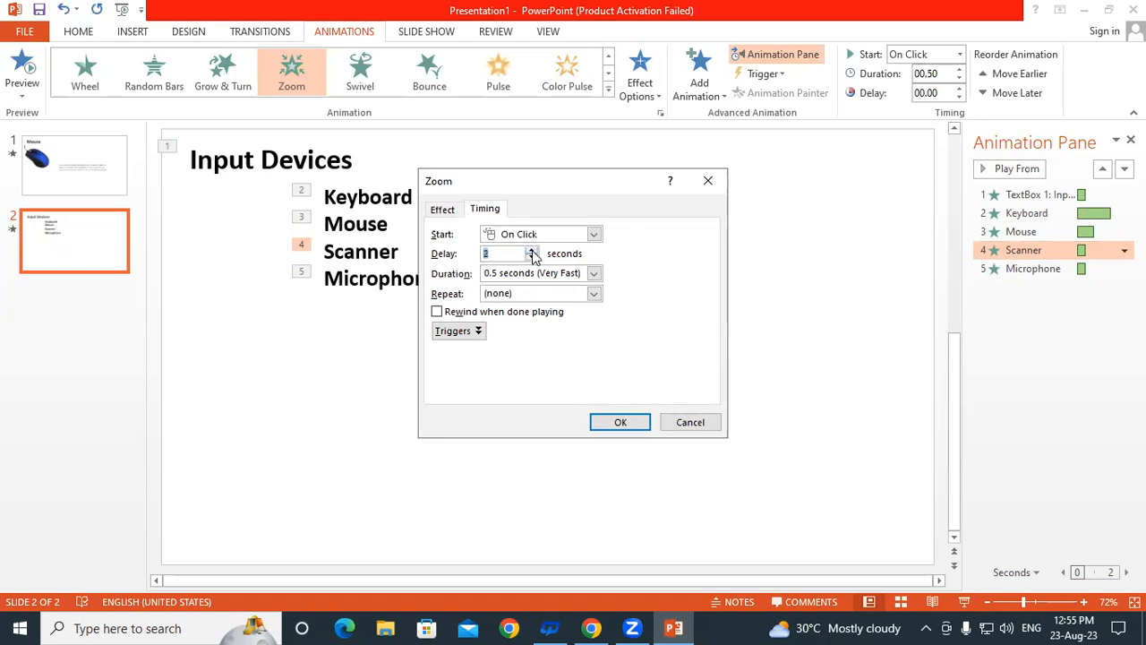
left_click(533, 258)
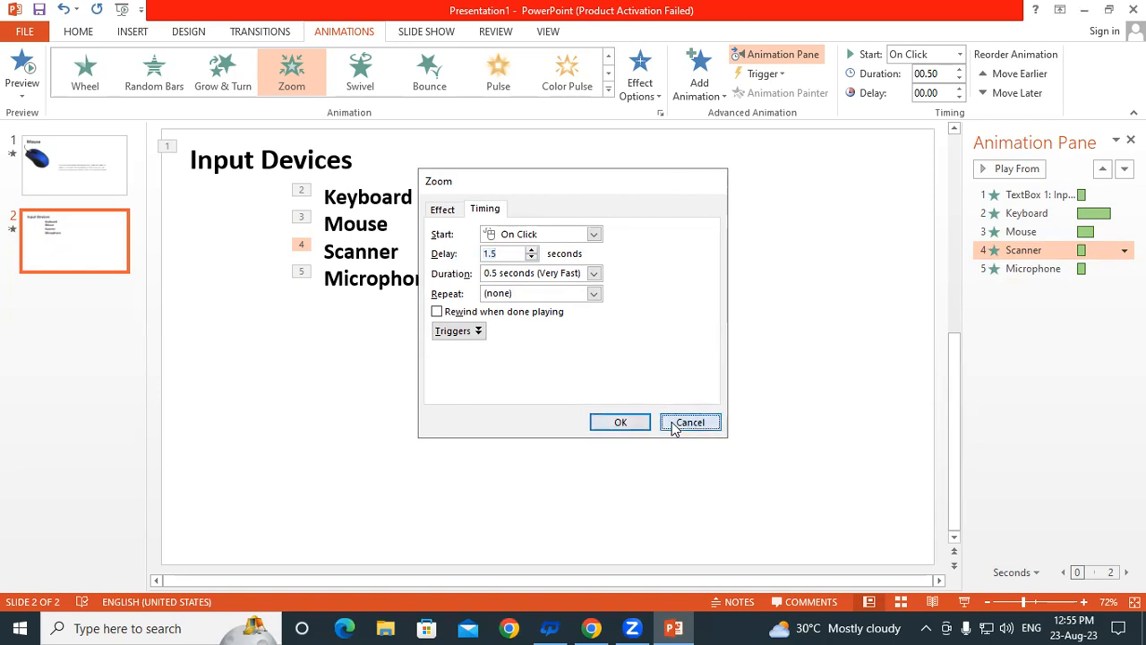
left_click(686, 422)
Hide the advanced timeline in the list of animations and show it again
left_click(1124, 249)
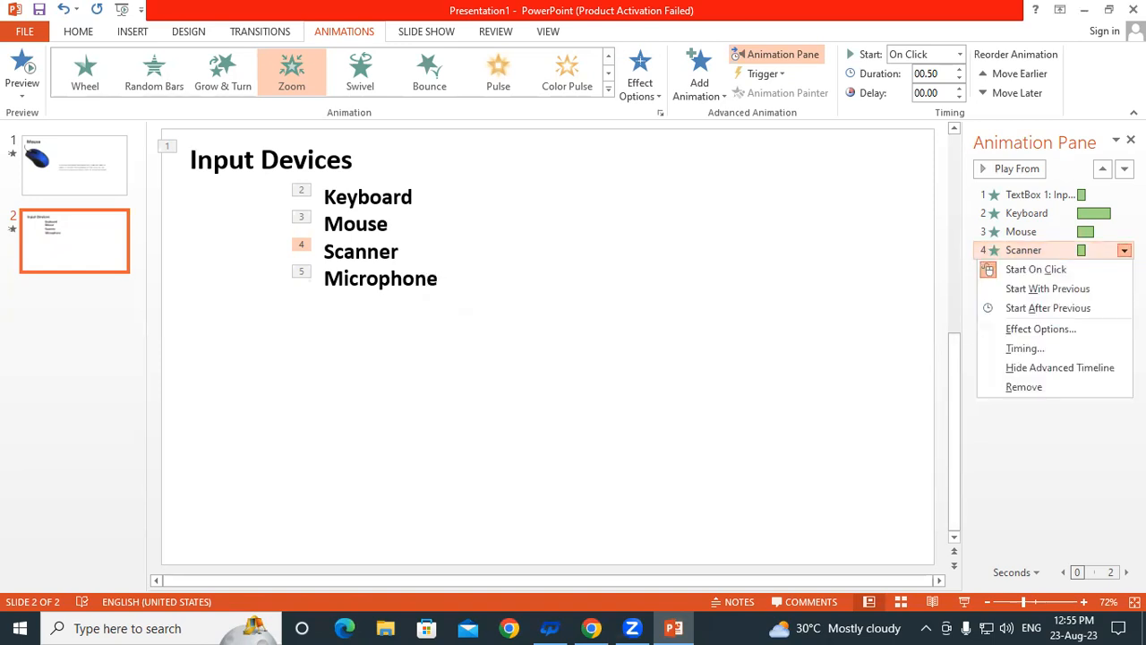
left_click(1081, 377)
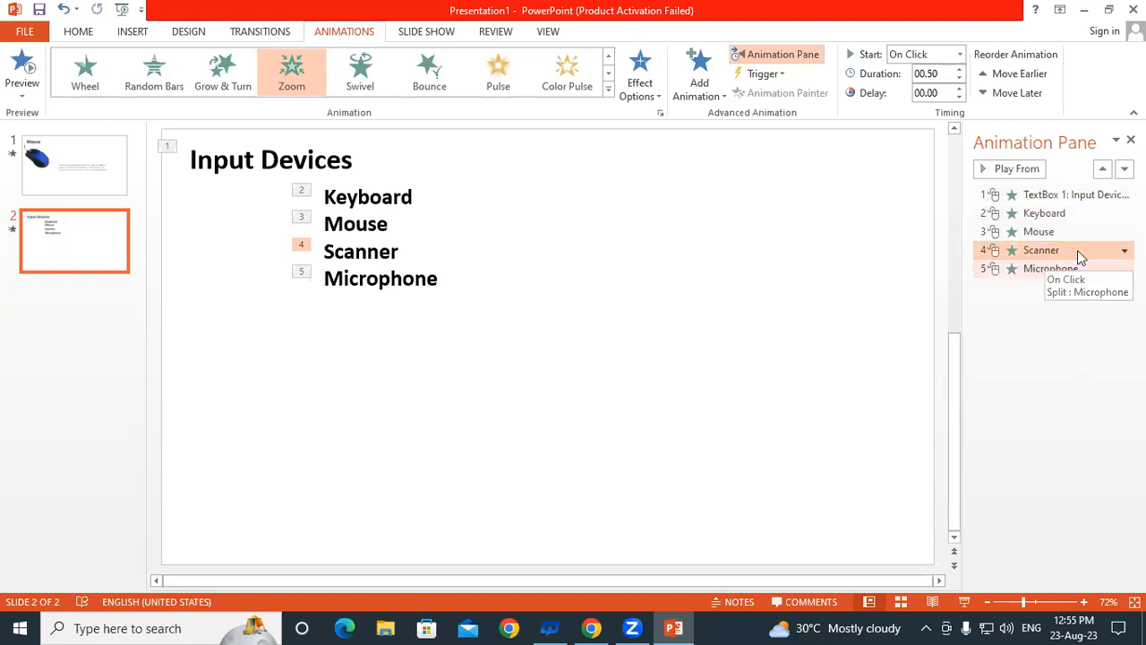
left_click(1124, 250)
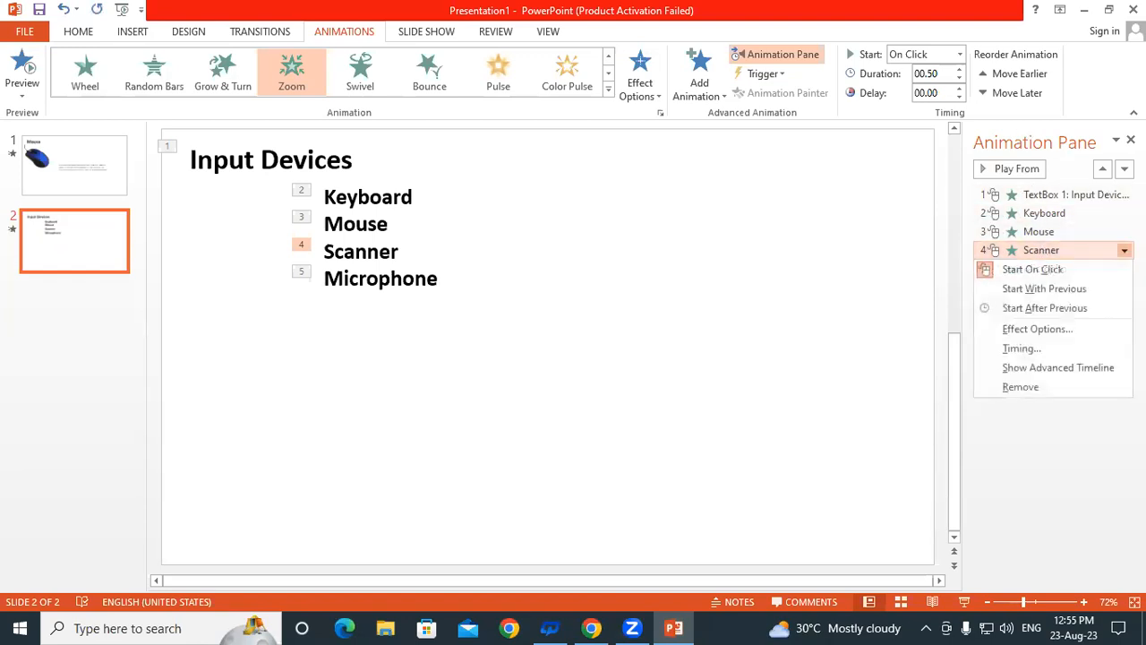
left_click(1053, 368)
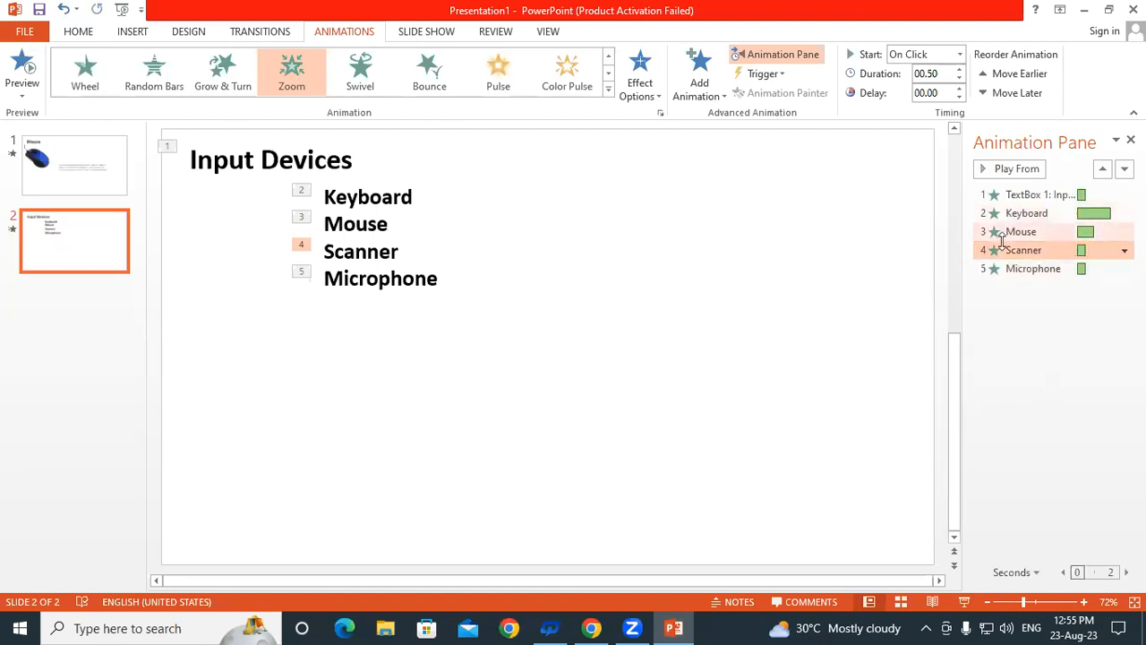
Remove the Microphone and Scanner lines' animations, and undo the removals
left_click(1125, 249)
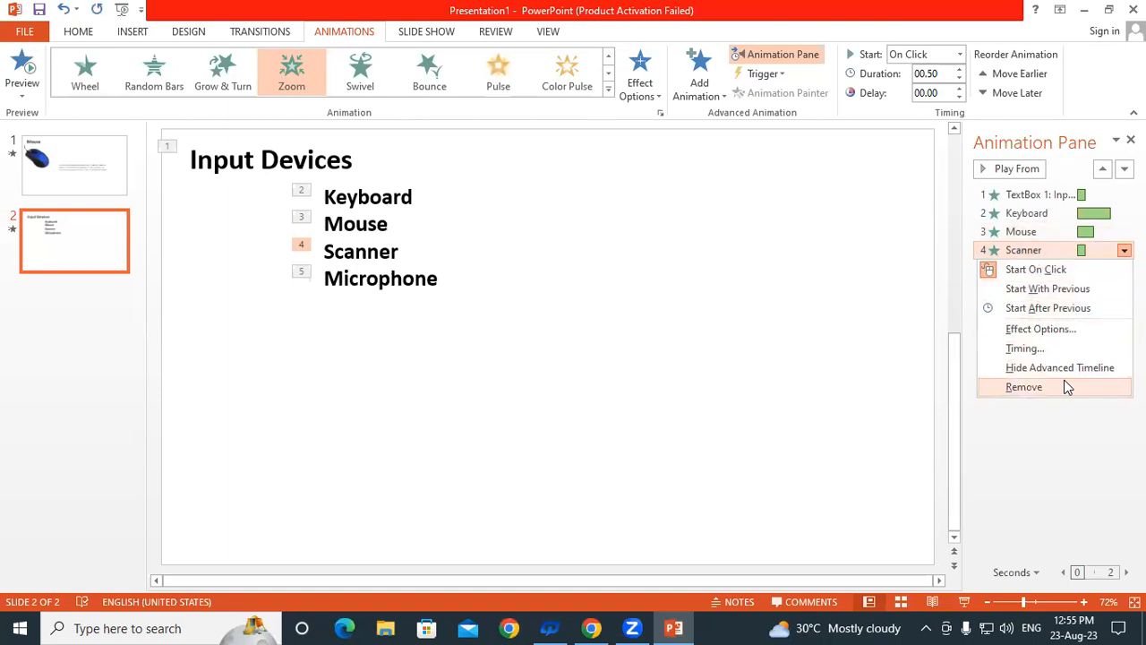
left_click(1049, 440)
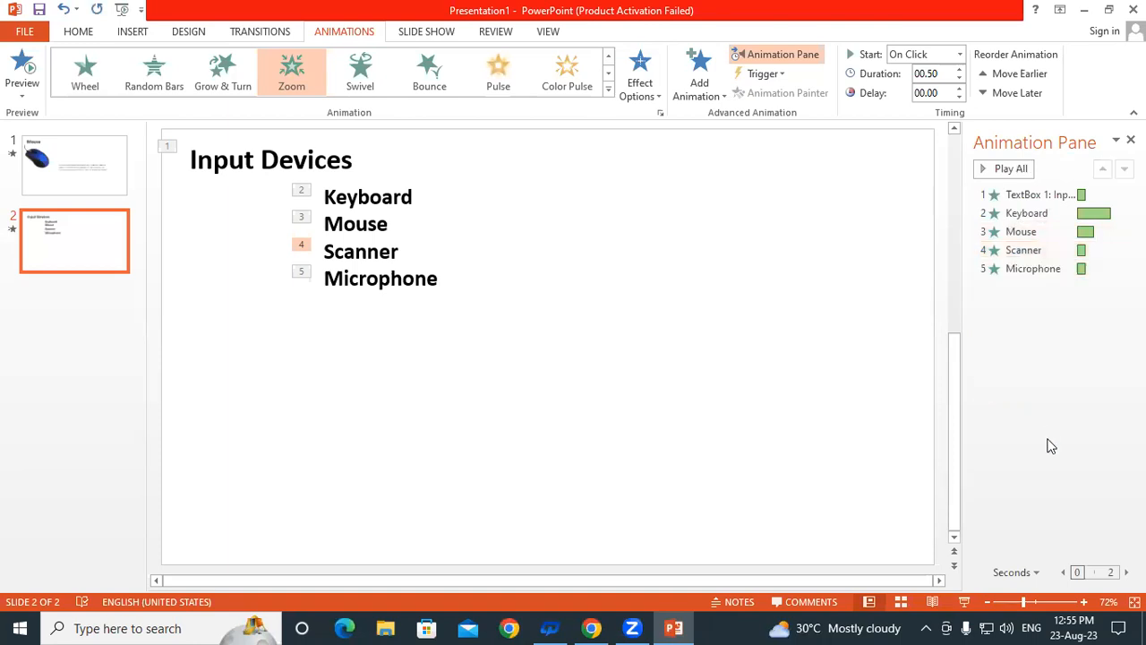
left_click(1028, 269)
left_click(1124, 268)
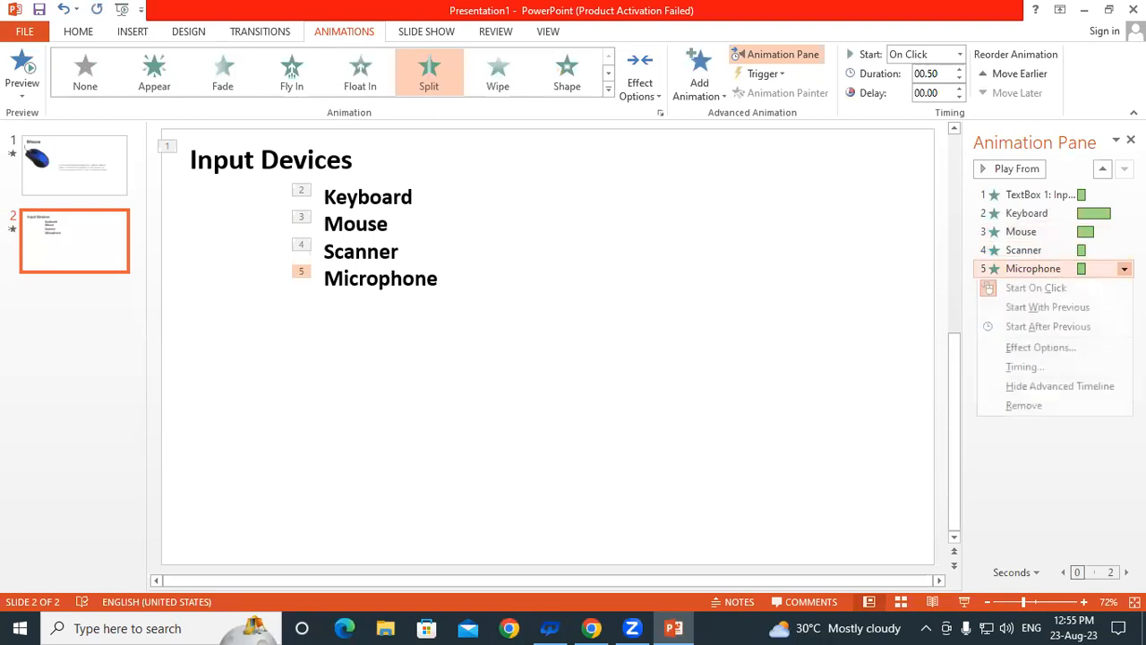
left_click(1050, 405)
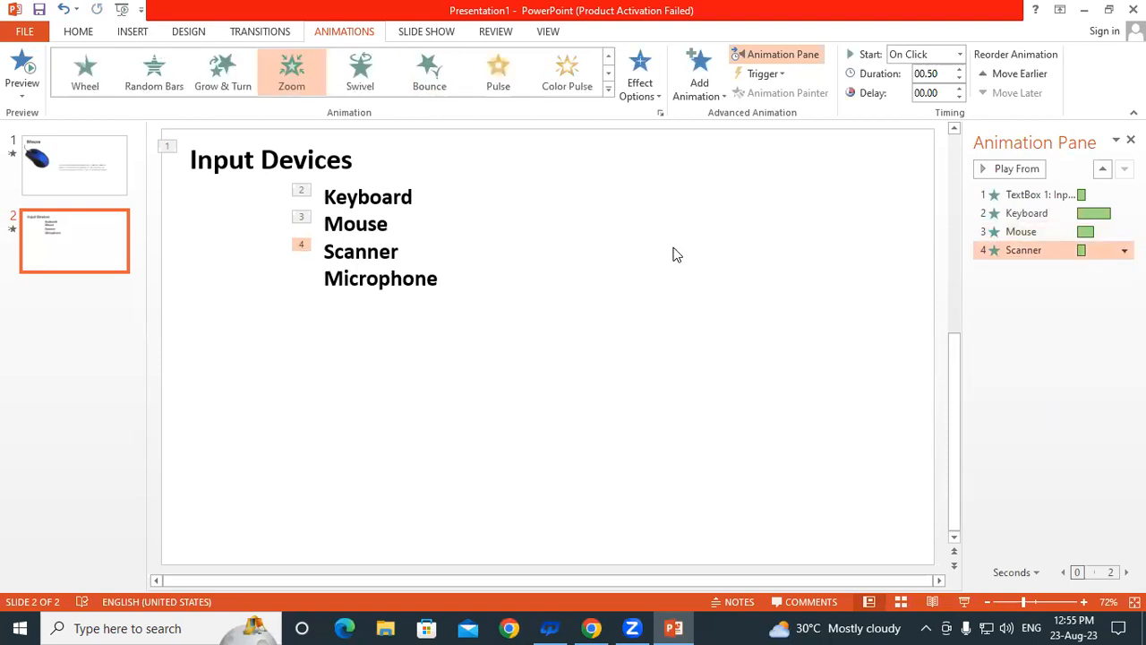
left_click(1124, 250)
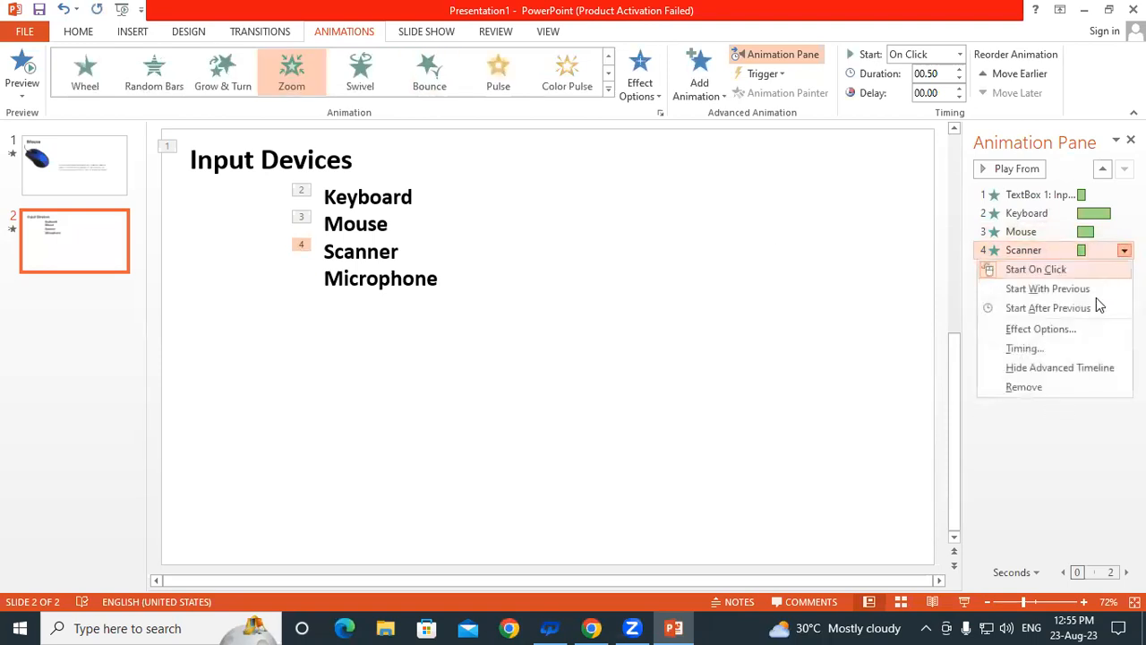
left_click(1027, 388)
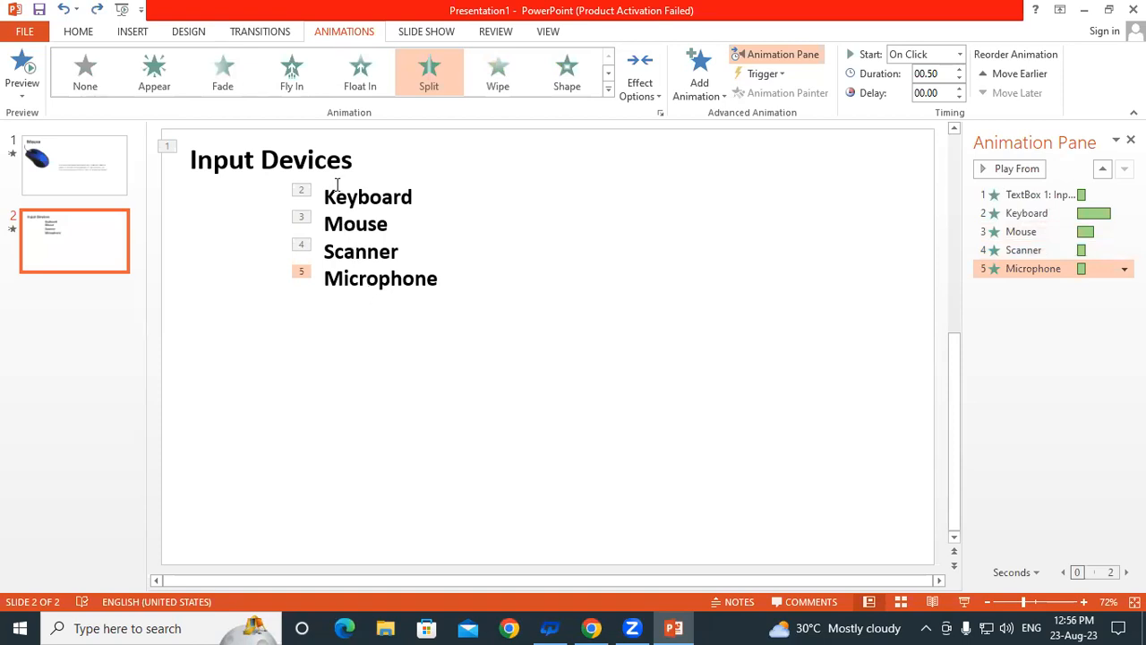
Preview the Input Devices slide's animations from the Microphone line, and again starting from the title
left_click(998, 169)
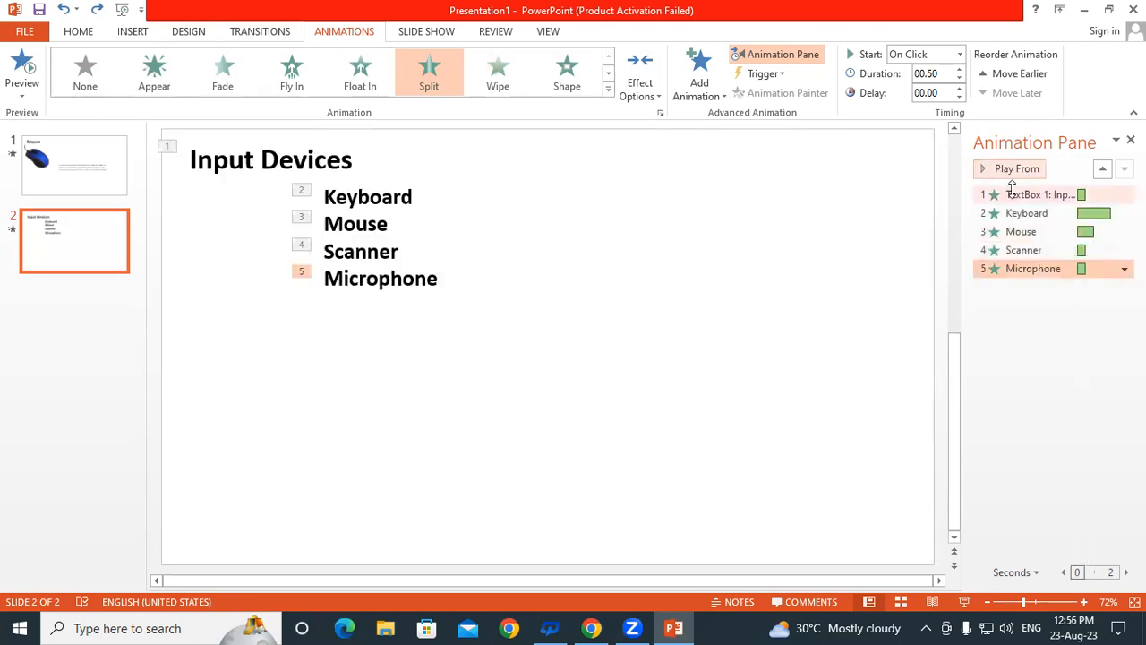
left_click(1003, 194)
left_click(1000, 171)
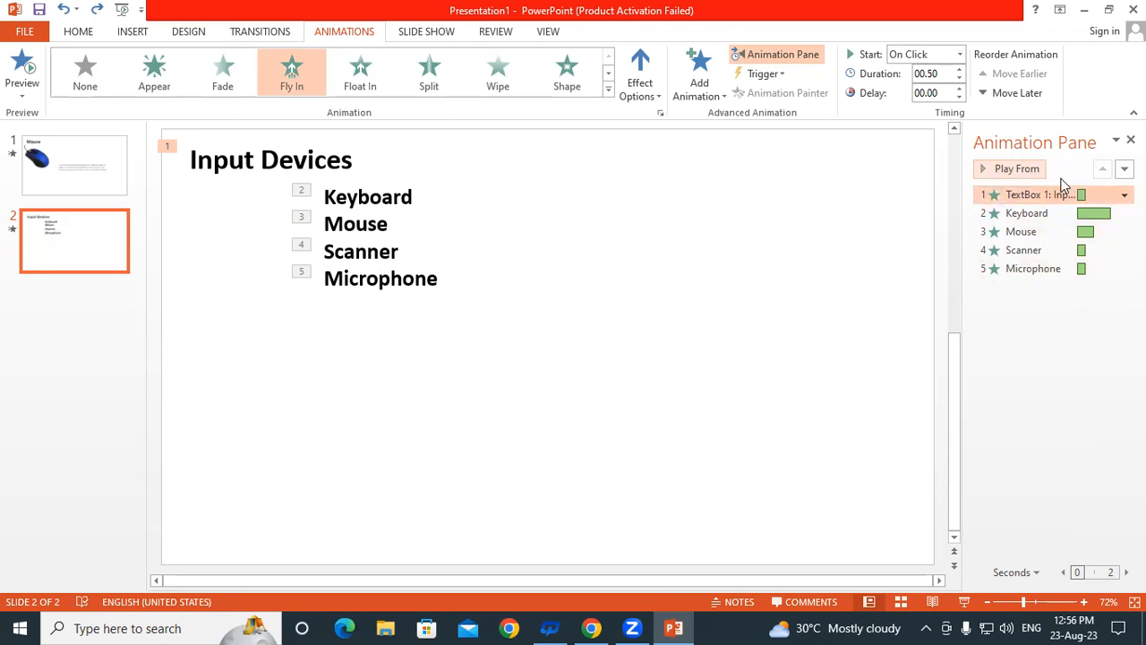
Close the list of animations and go to the Mouse slide
left_click(1131, 140)
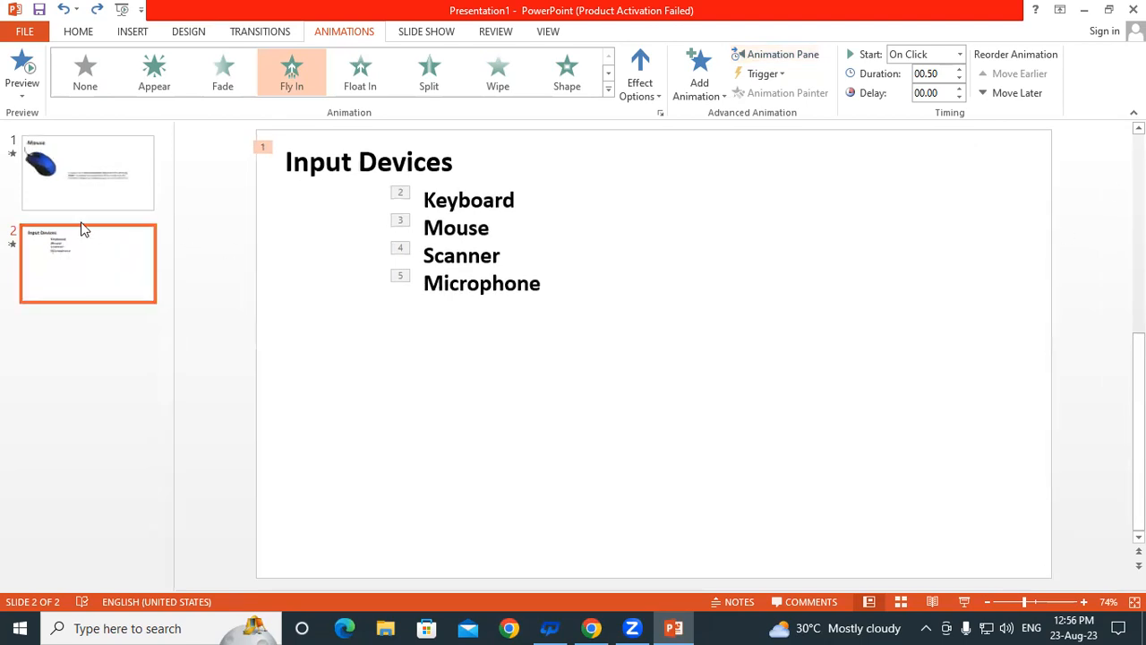
left_click(90, 199)
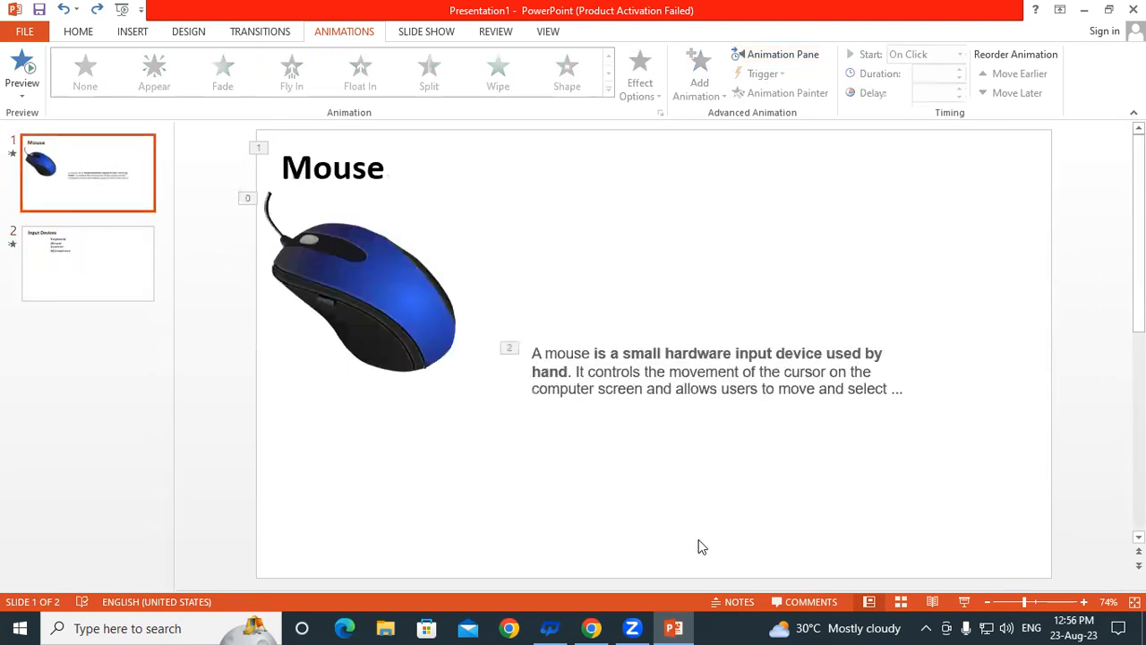